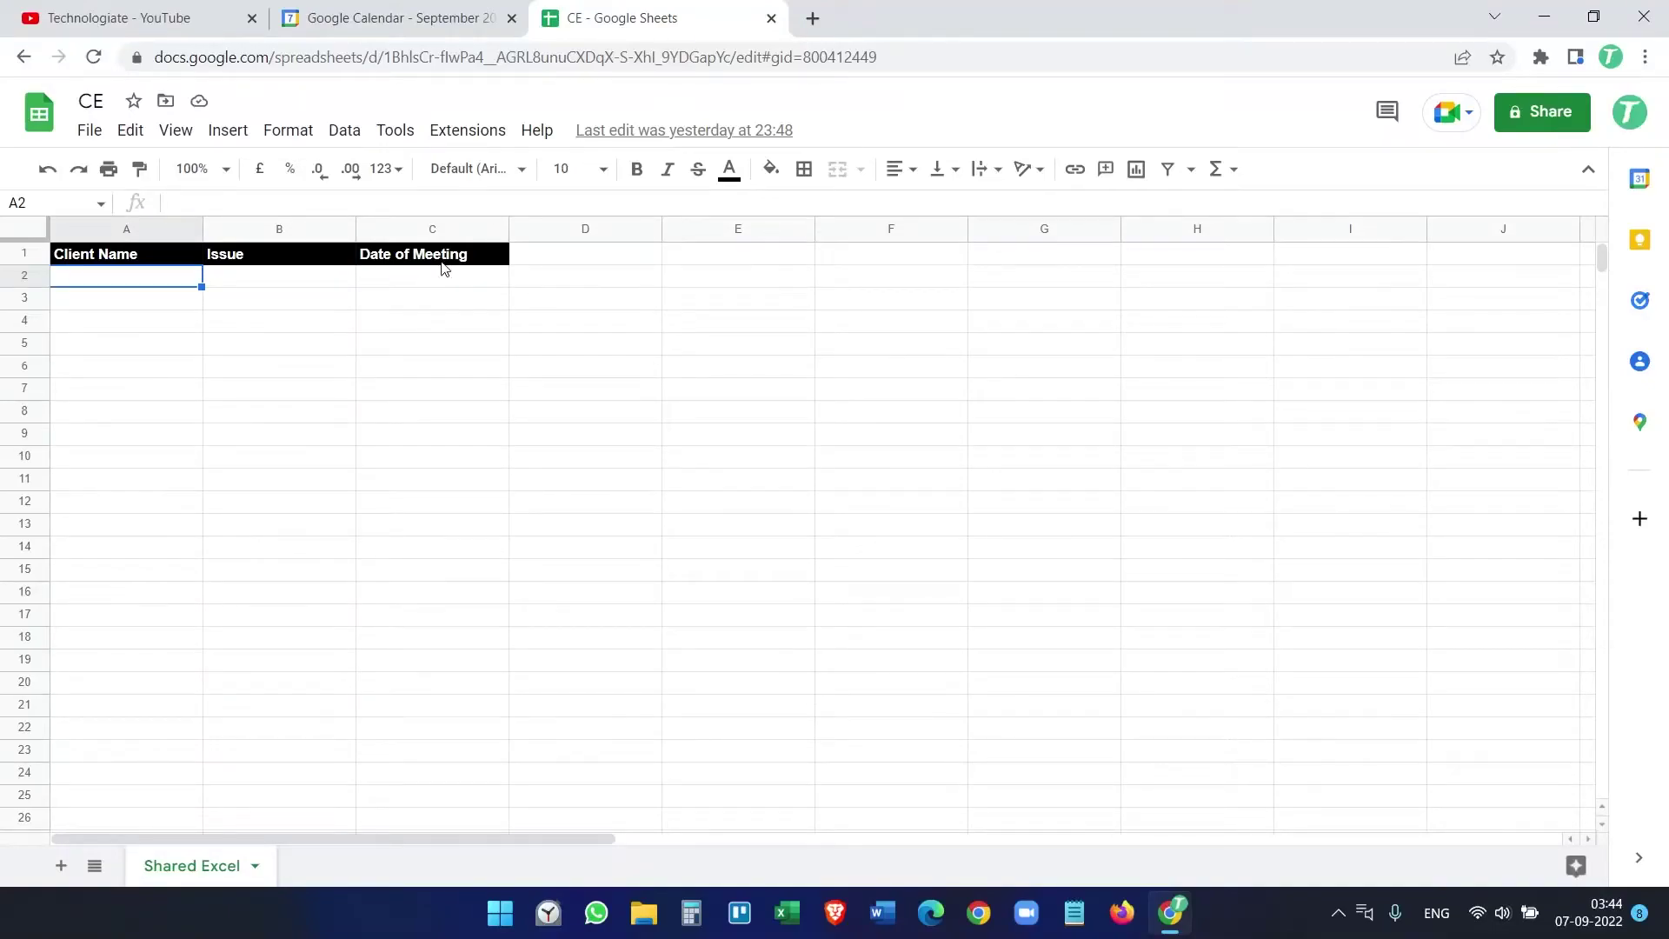
Step: Fill row 2 with a client name, Microsoft Outlook and 12/09/2022, then view the calendar
{"action": "left_click", "coordinate": [438, 227]}
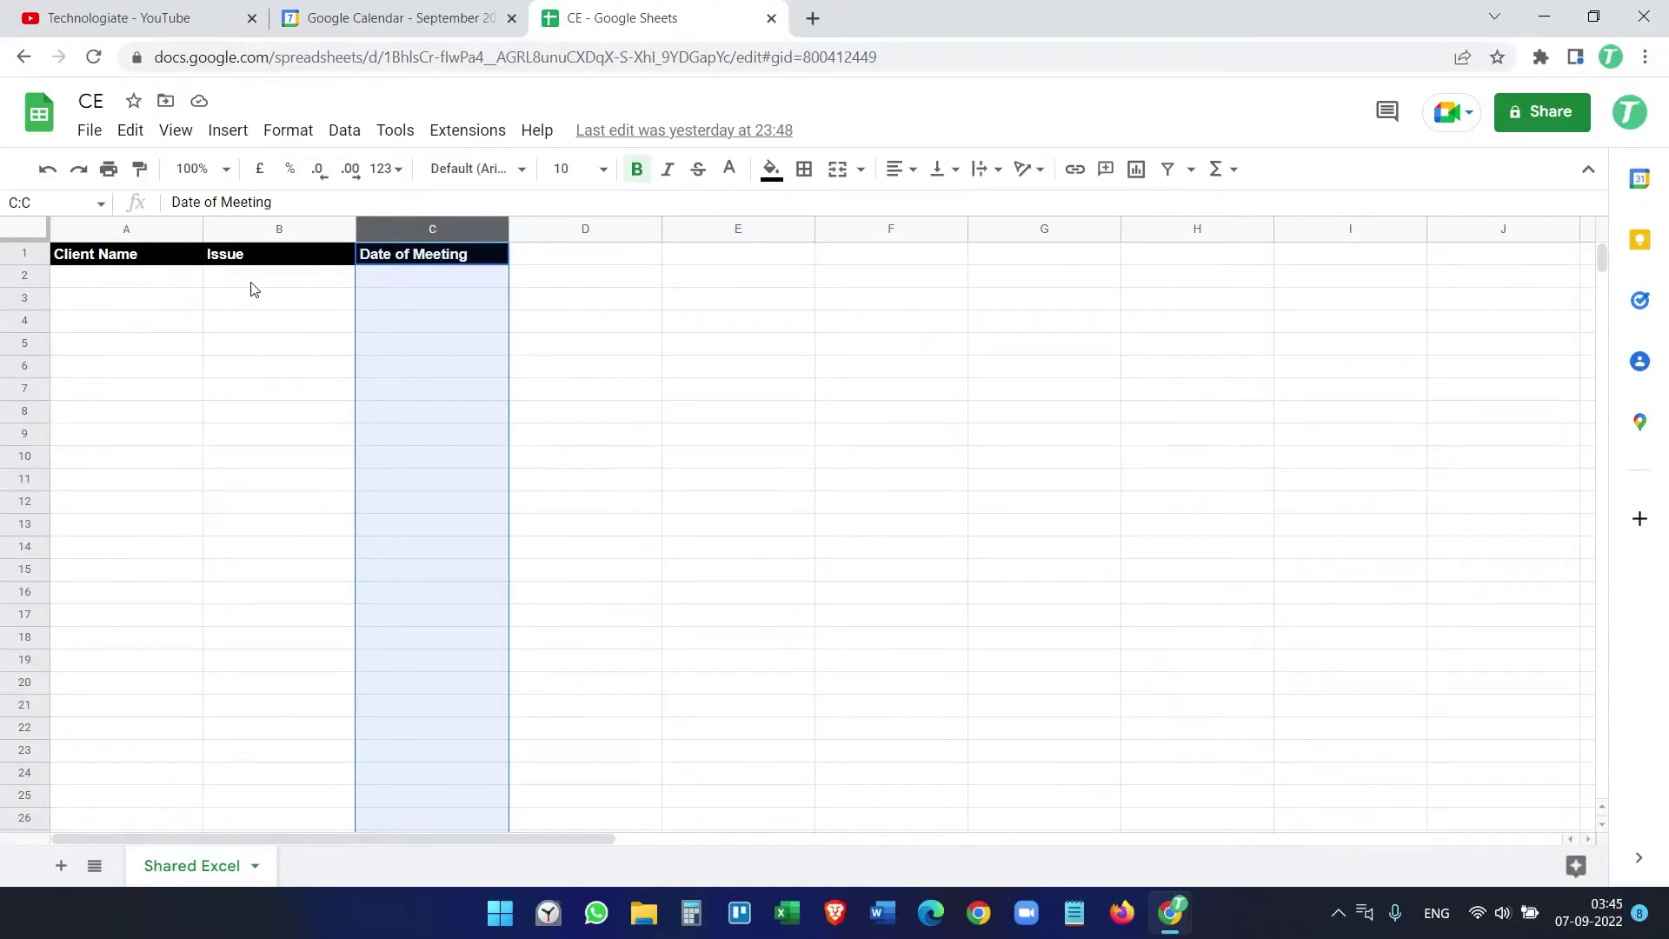
{"action": "left_click", "coordinate": [160, 285]}
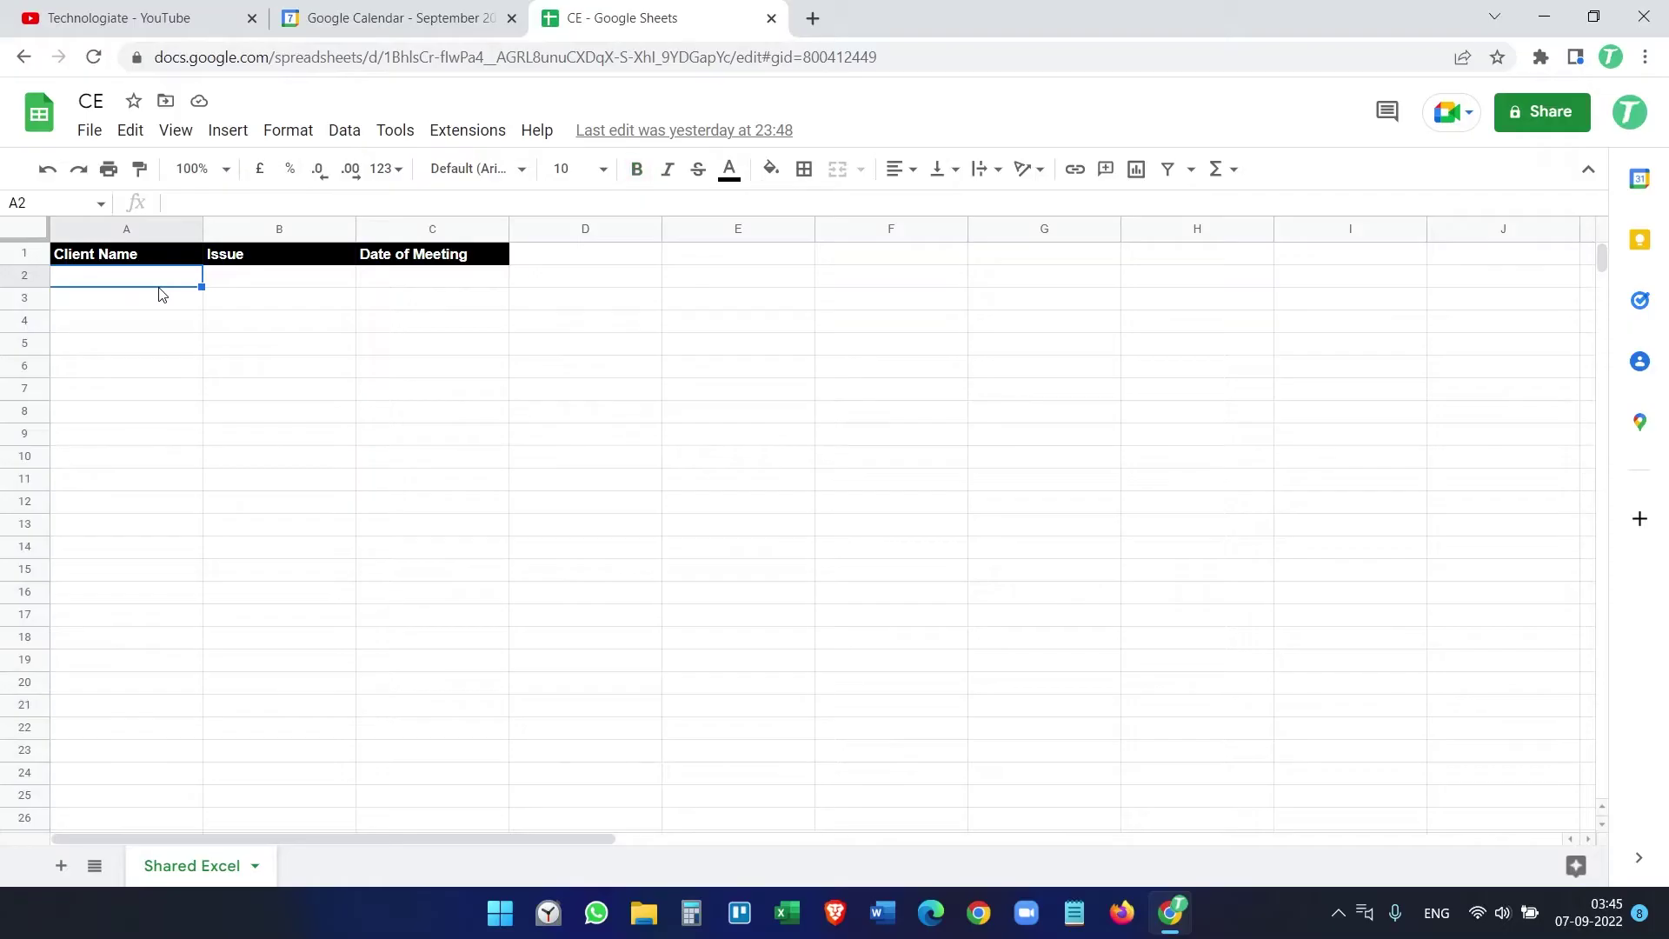
{"action": "type", "text": "Richard"}
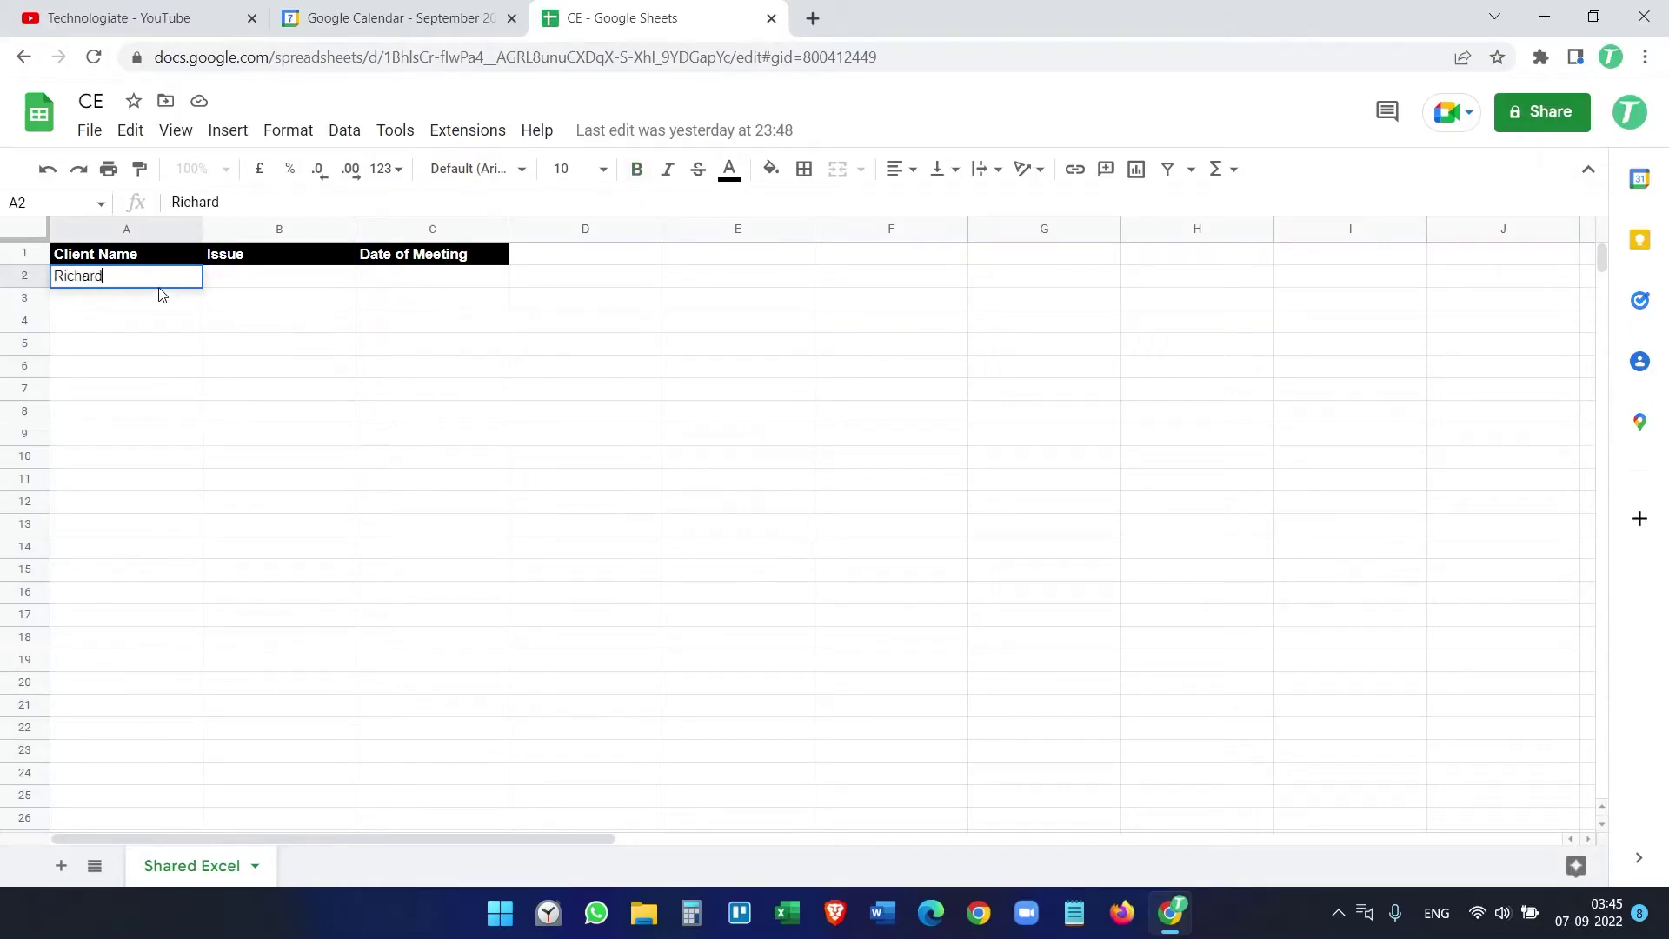
{"action": "key", "text": "Tab"}
{"action": "type", "text": "Microsoft Outlook"}
{"action": "key", "text": "Tab"}
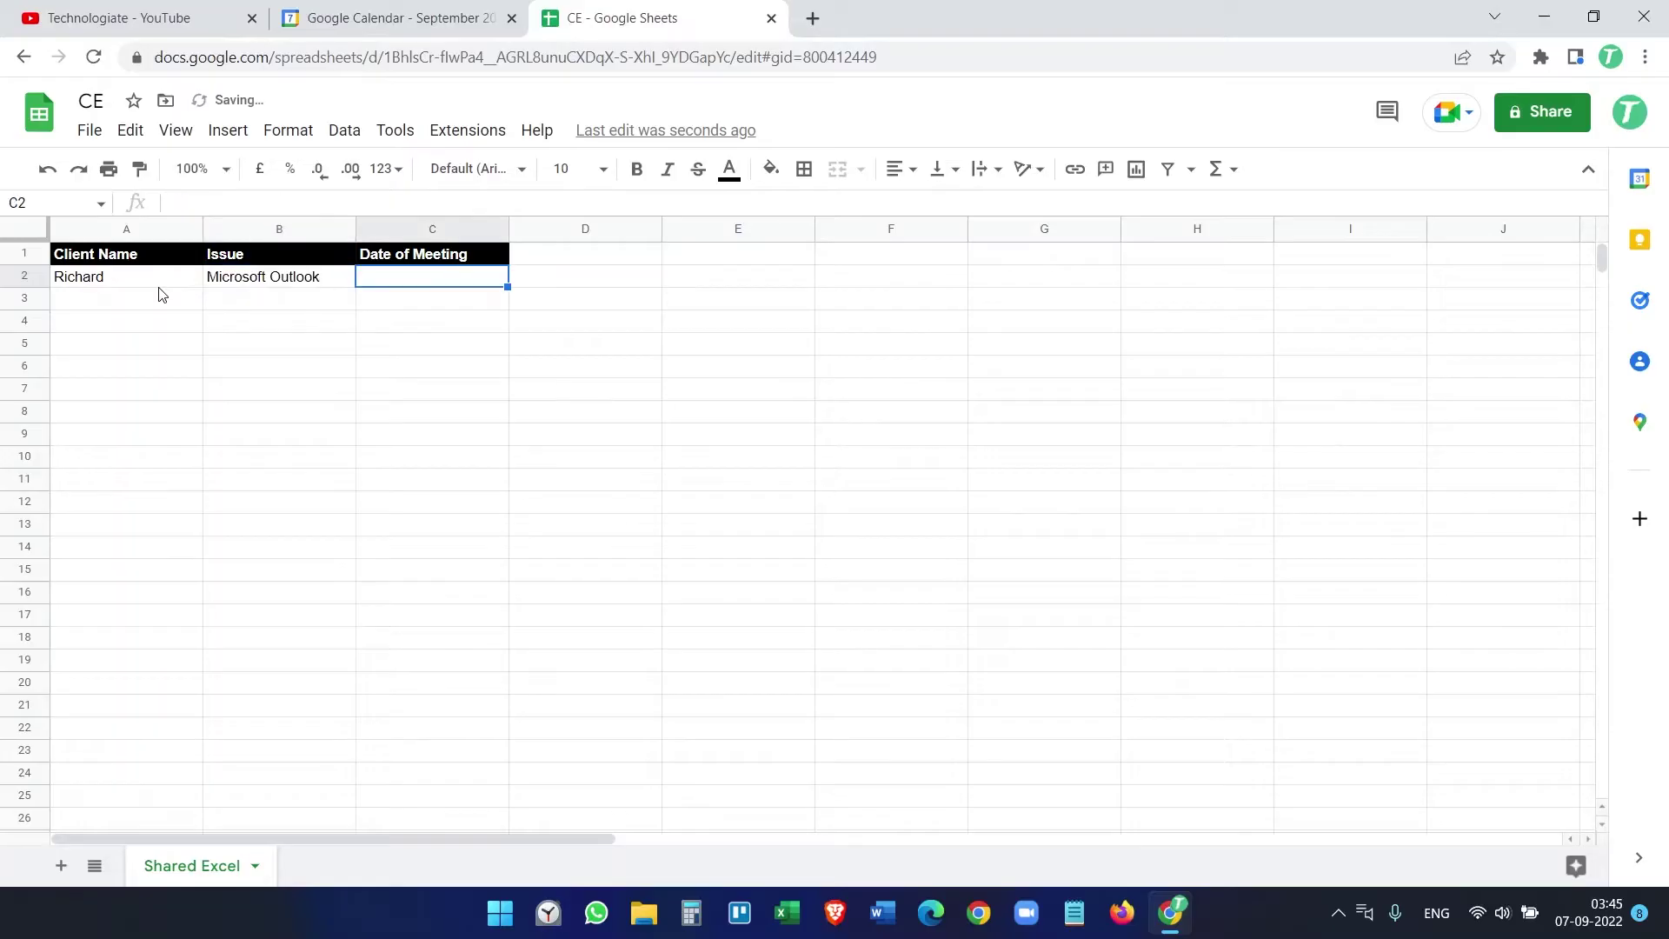
{"action": "type", "text": "12/09/2022"}
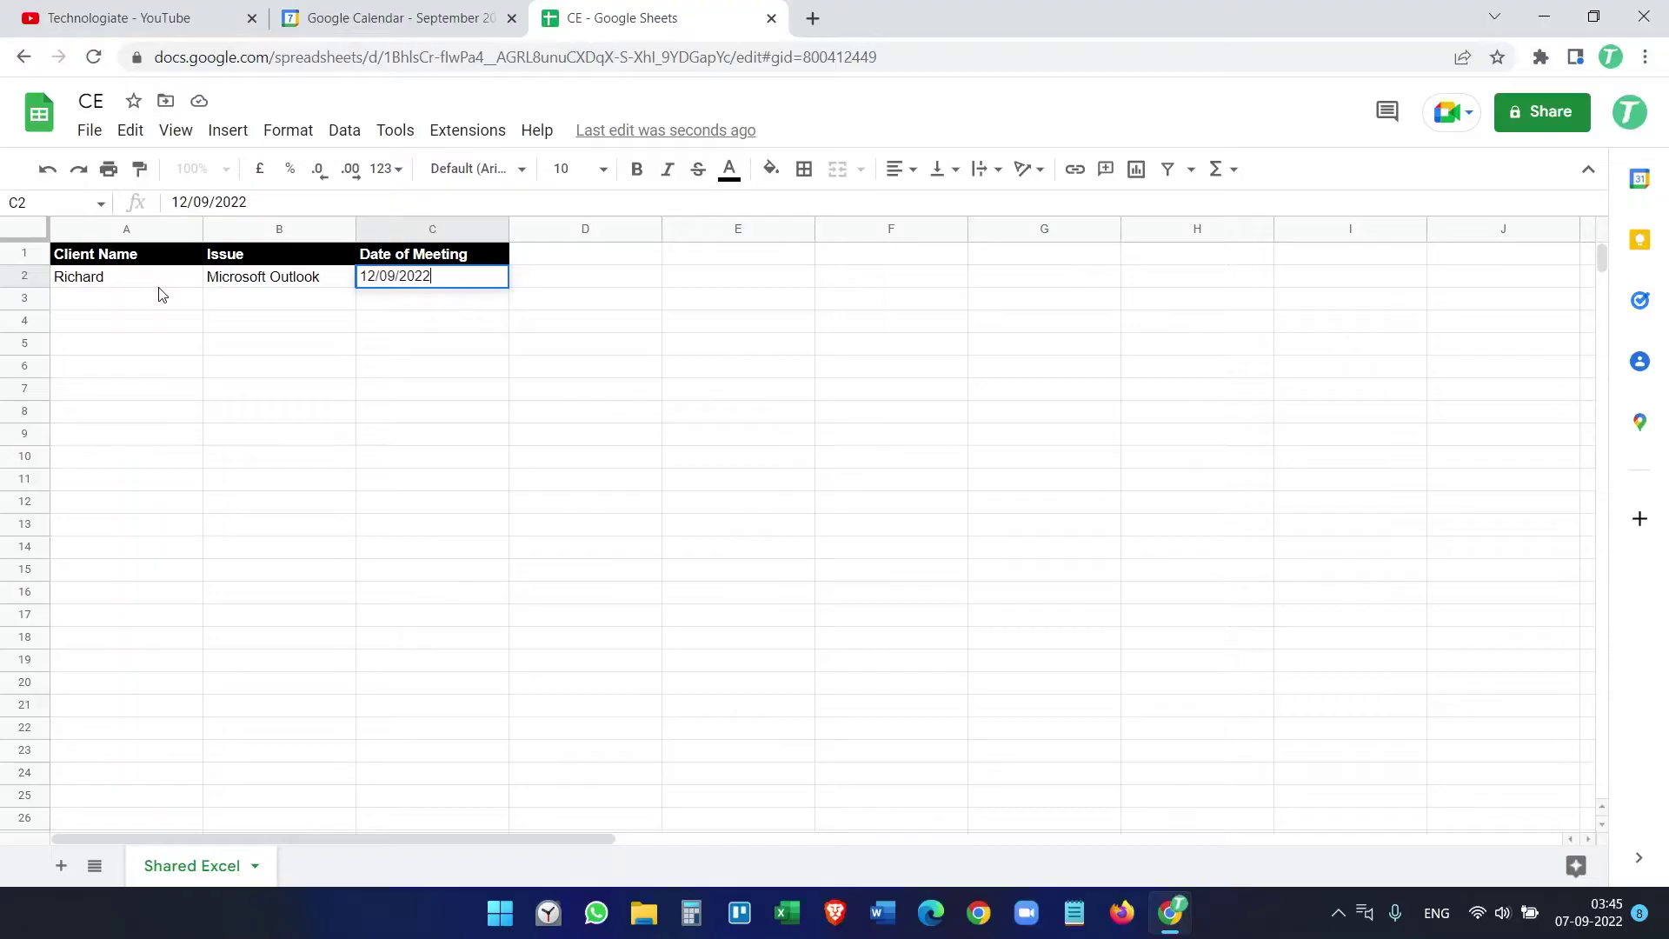
{"action": "key", "text": "Return"}
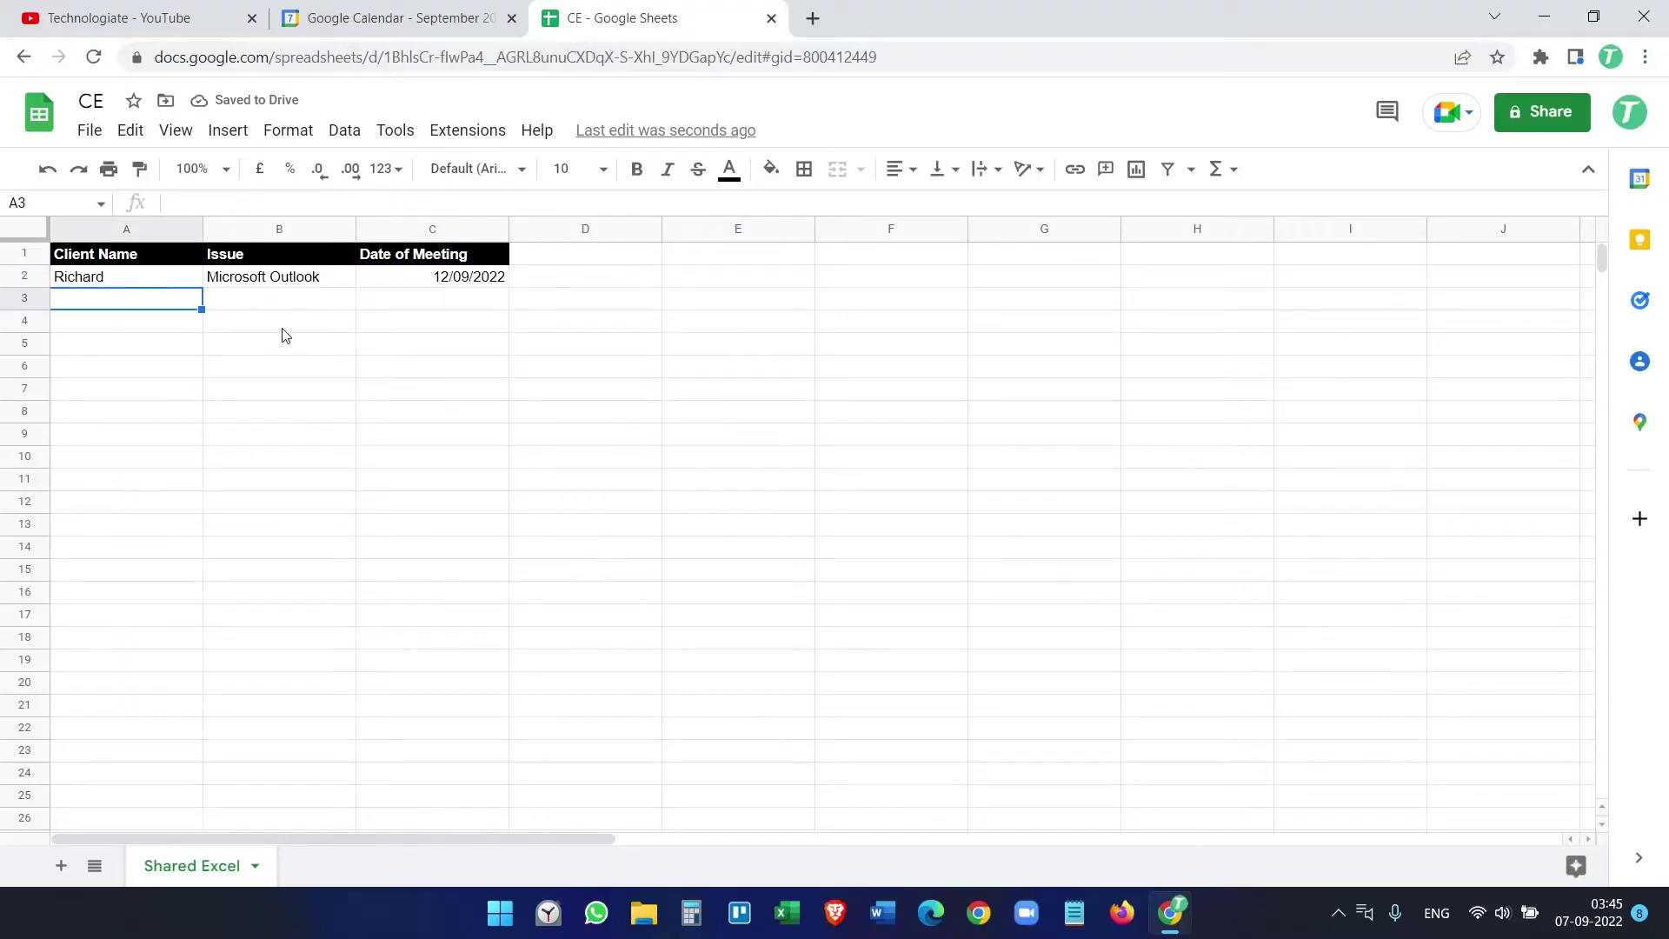
{"action": "left_click", "coordinate": [428, 285]}
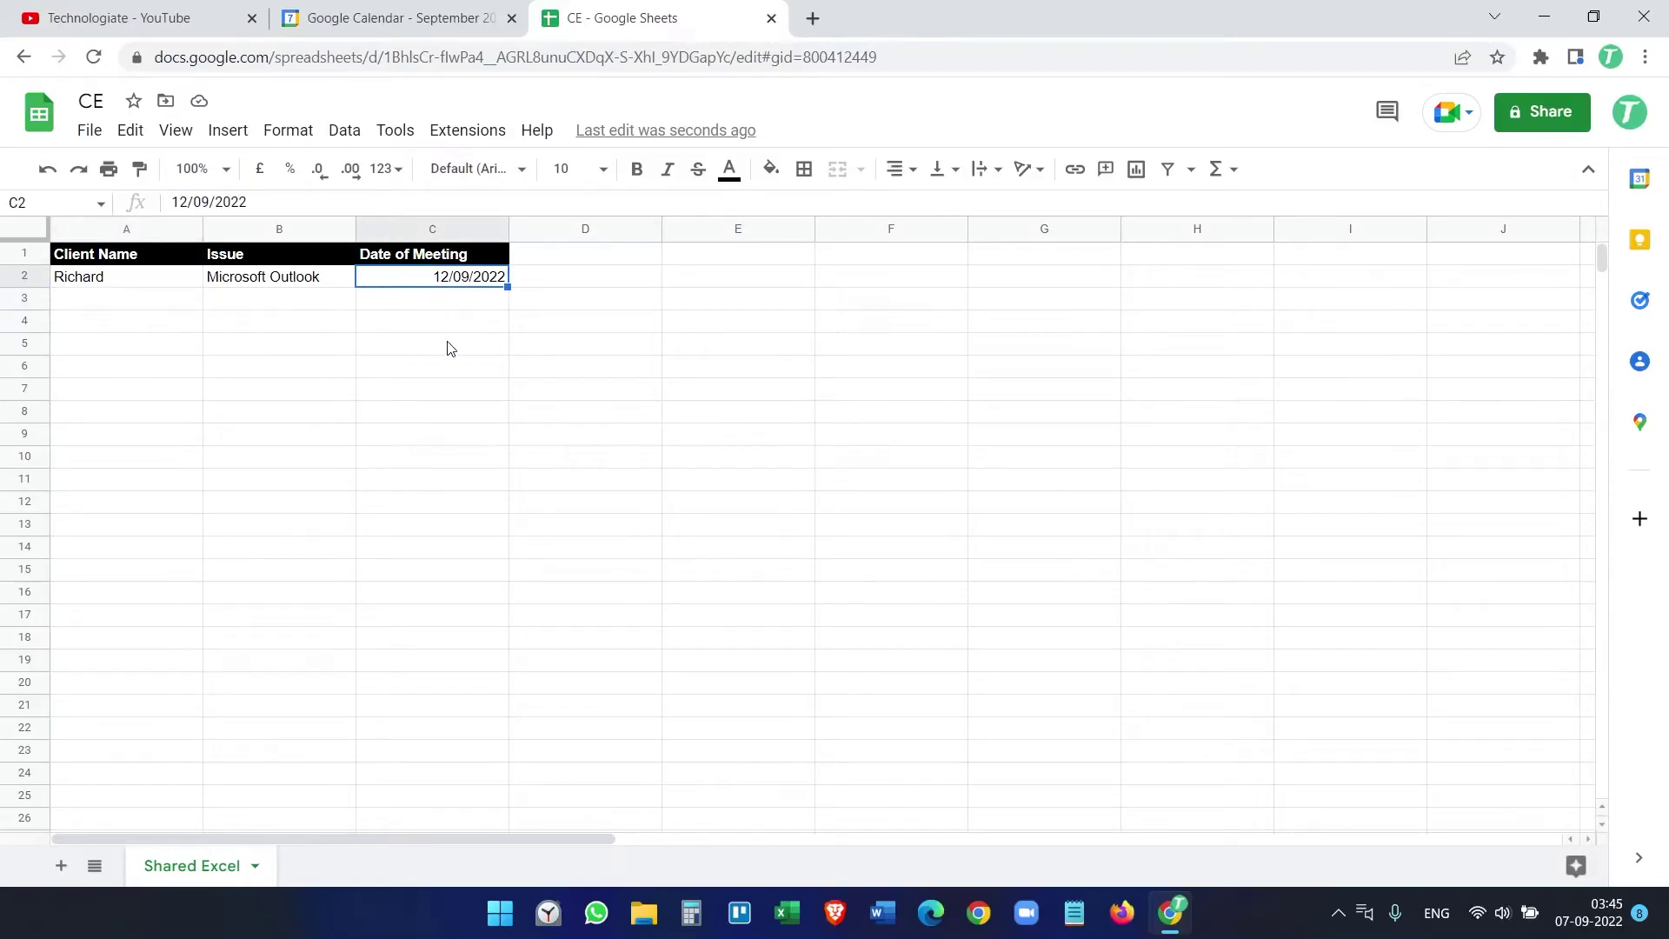
{"action": "left_click", "coordinate": [390, 7]}
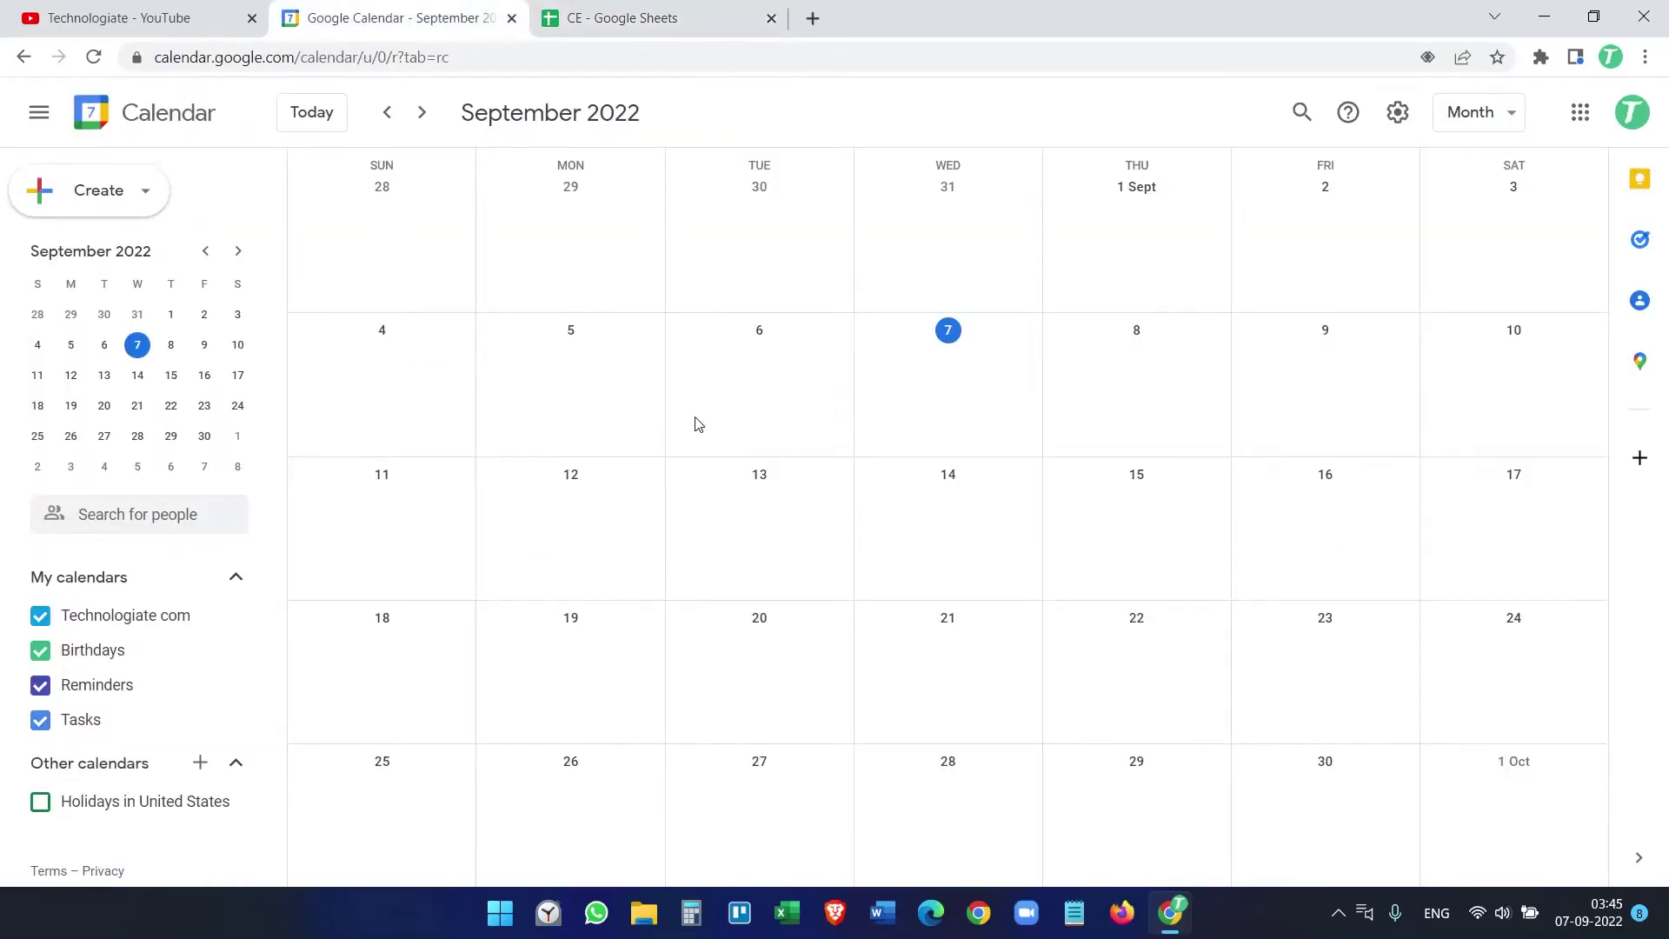
{"action": "left_click", "coordinate": [587, 13]}
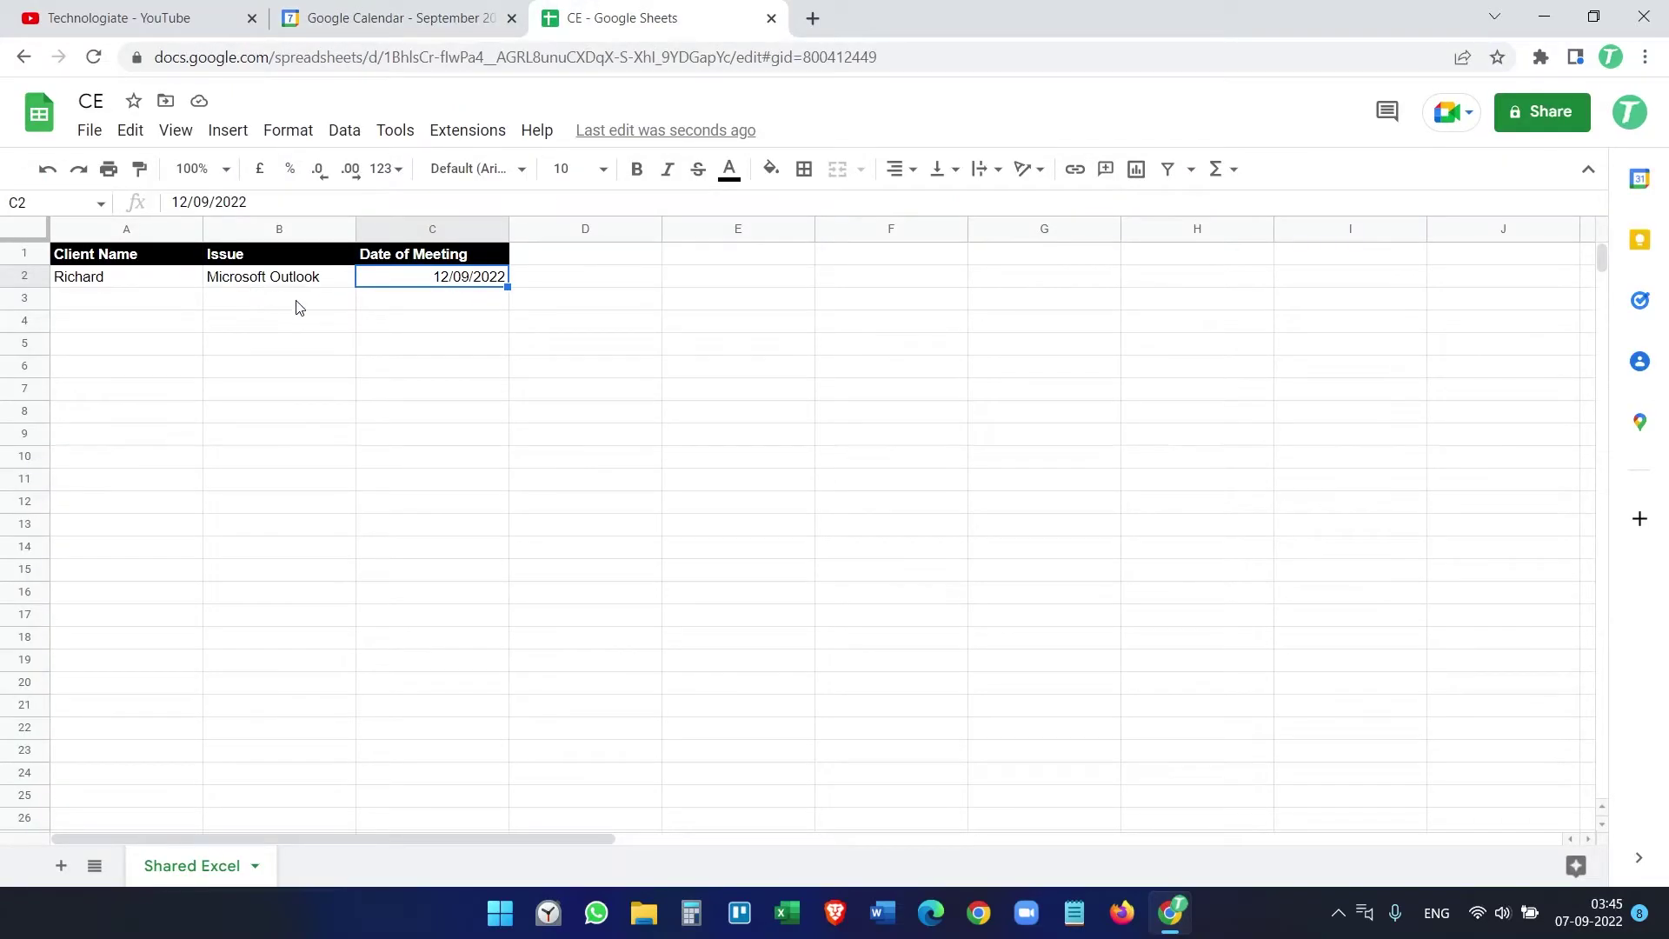
{"action": "left_click", "coordinate": [443, 11]}
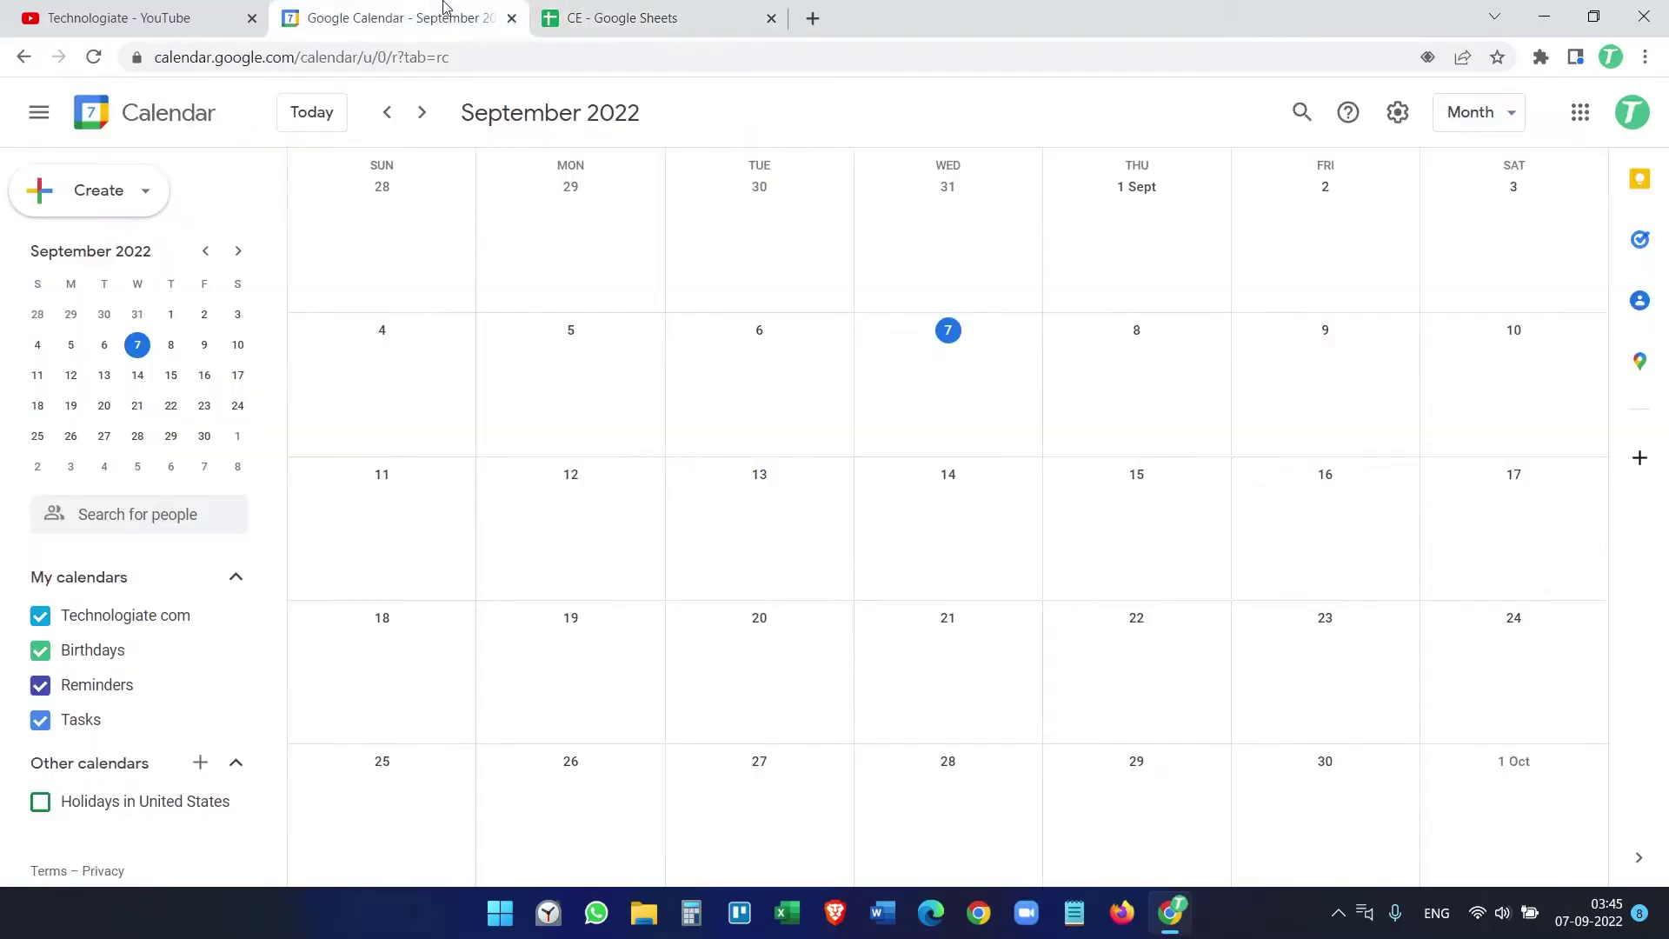
{"action": "left_click", "coordinate": [695, 11]}
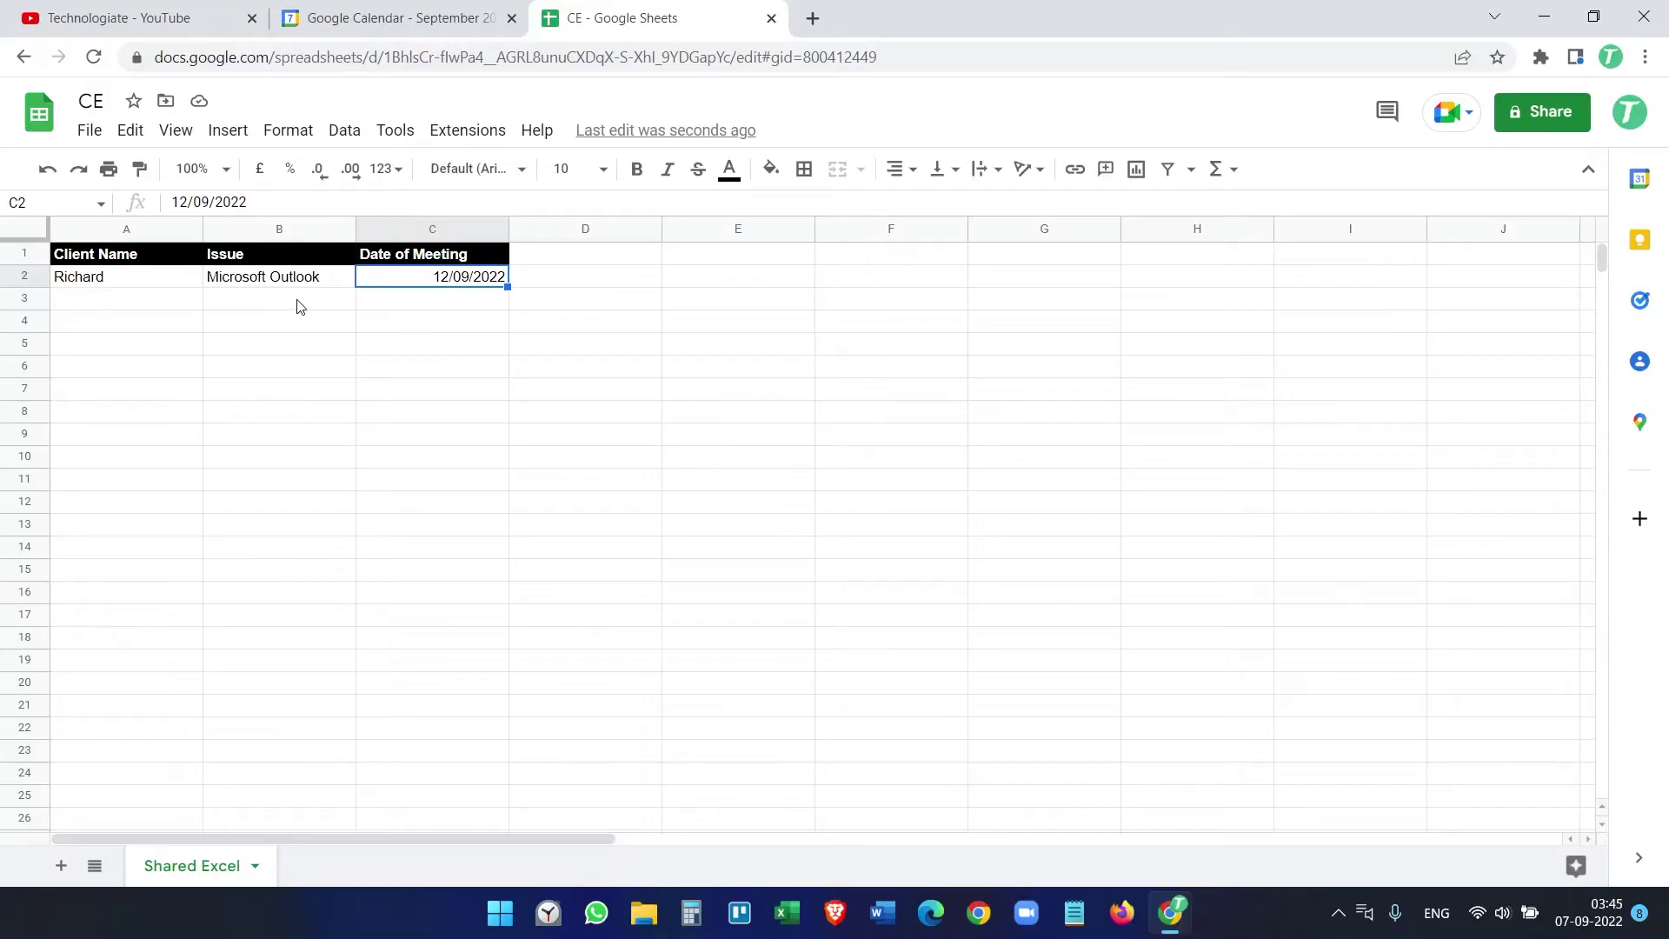
{"action": "left_click", "coordinate": [371, 12]}
Step: Delete the sample client in row 2, leaving only the header row
{"action": "left_click", "coordinate": [658, 12]}
{"action": "left_click", "coordinate": [27, 276]}
{"action": "right_click", "coordinate": [28, 276]}
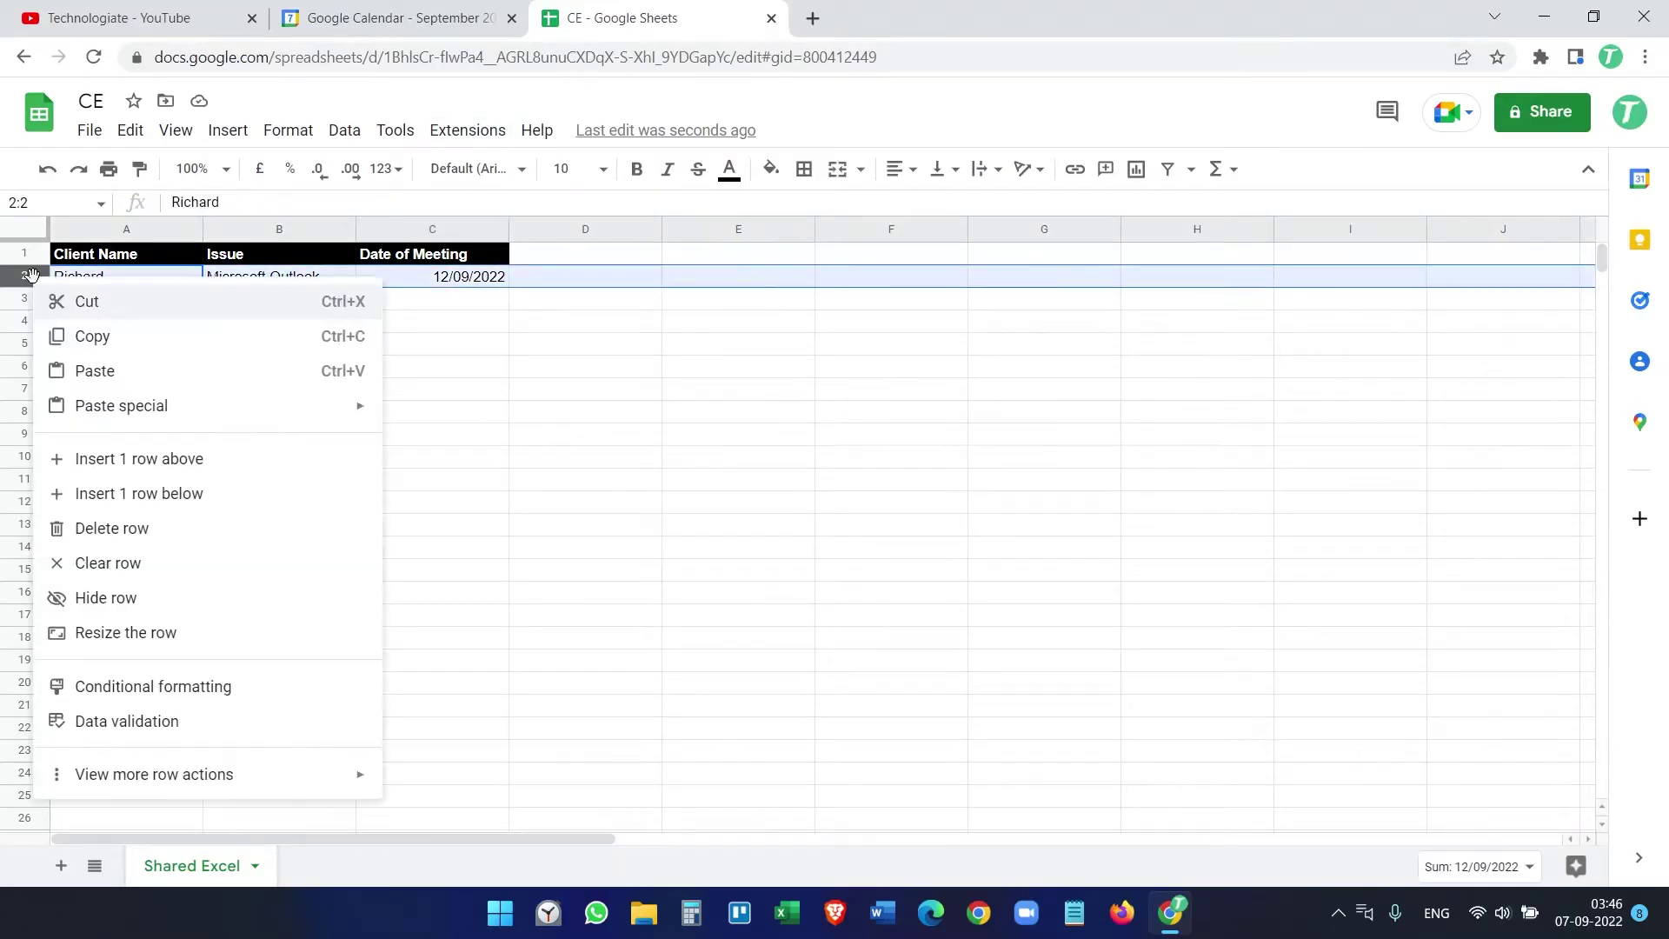
{"action": "left_click", "coordinate": [113, 529]}
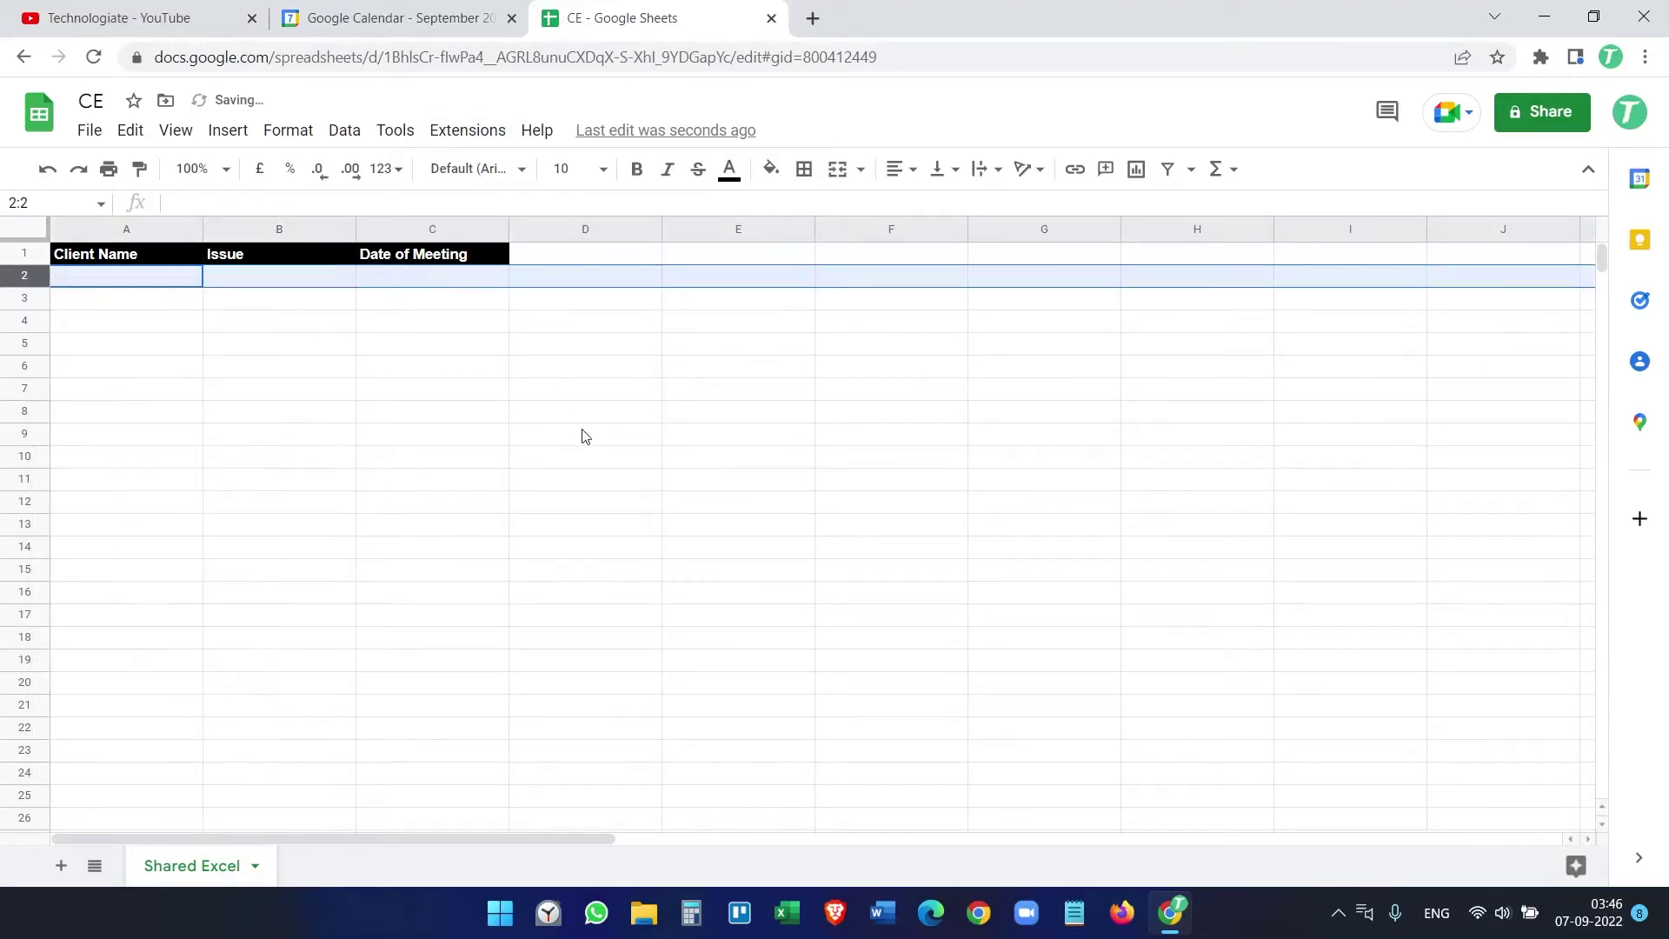
{"action": "left_click", "coordinate": [460, 400]}
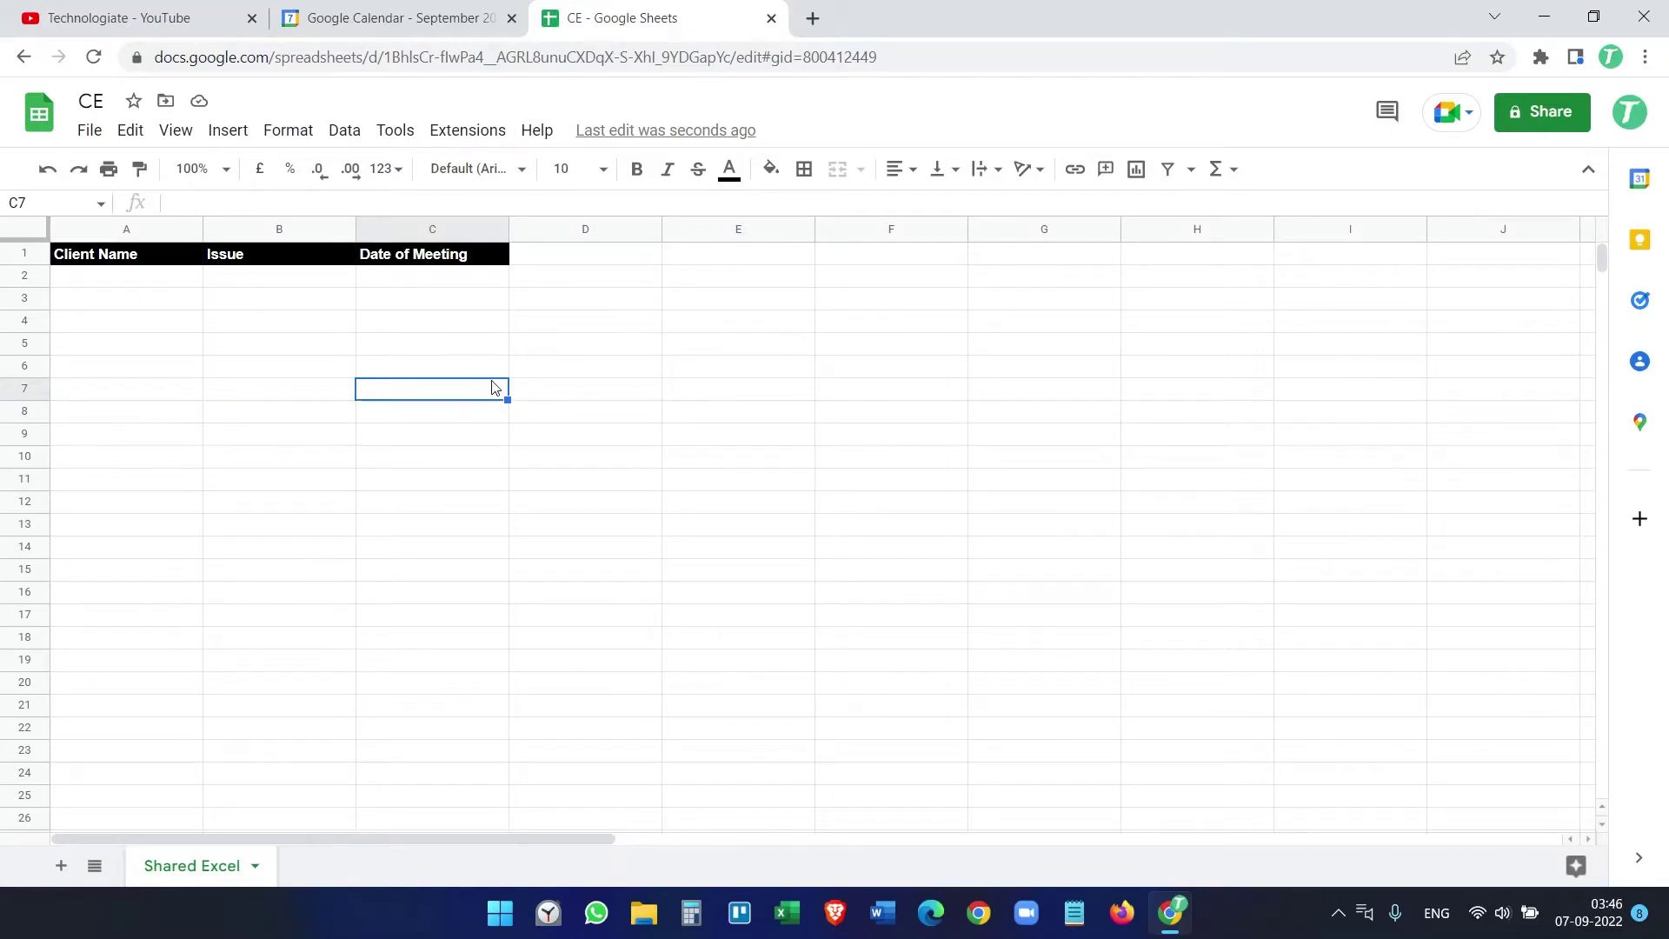
Step: Search the Workspace Marketplace for the Calendar Events Creator add-on
{"action": "left_click", "coordinate": [470, 132]}
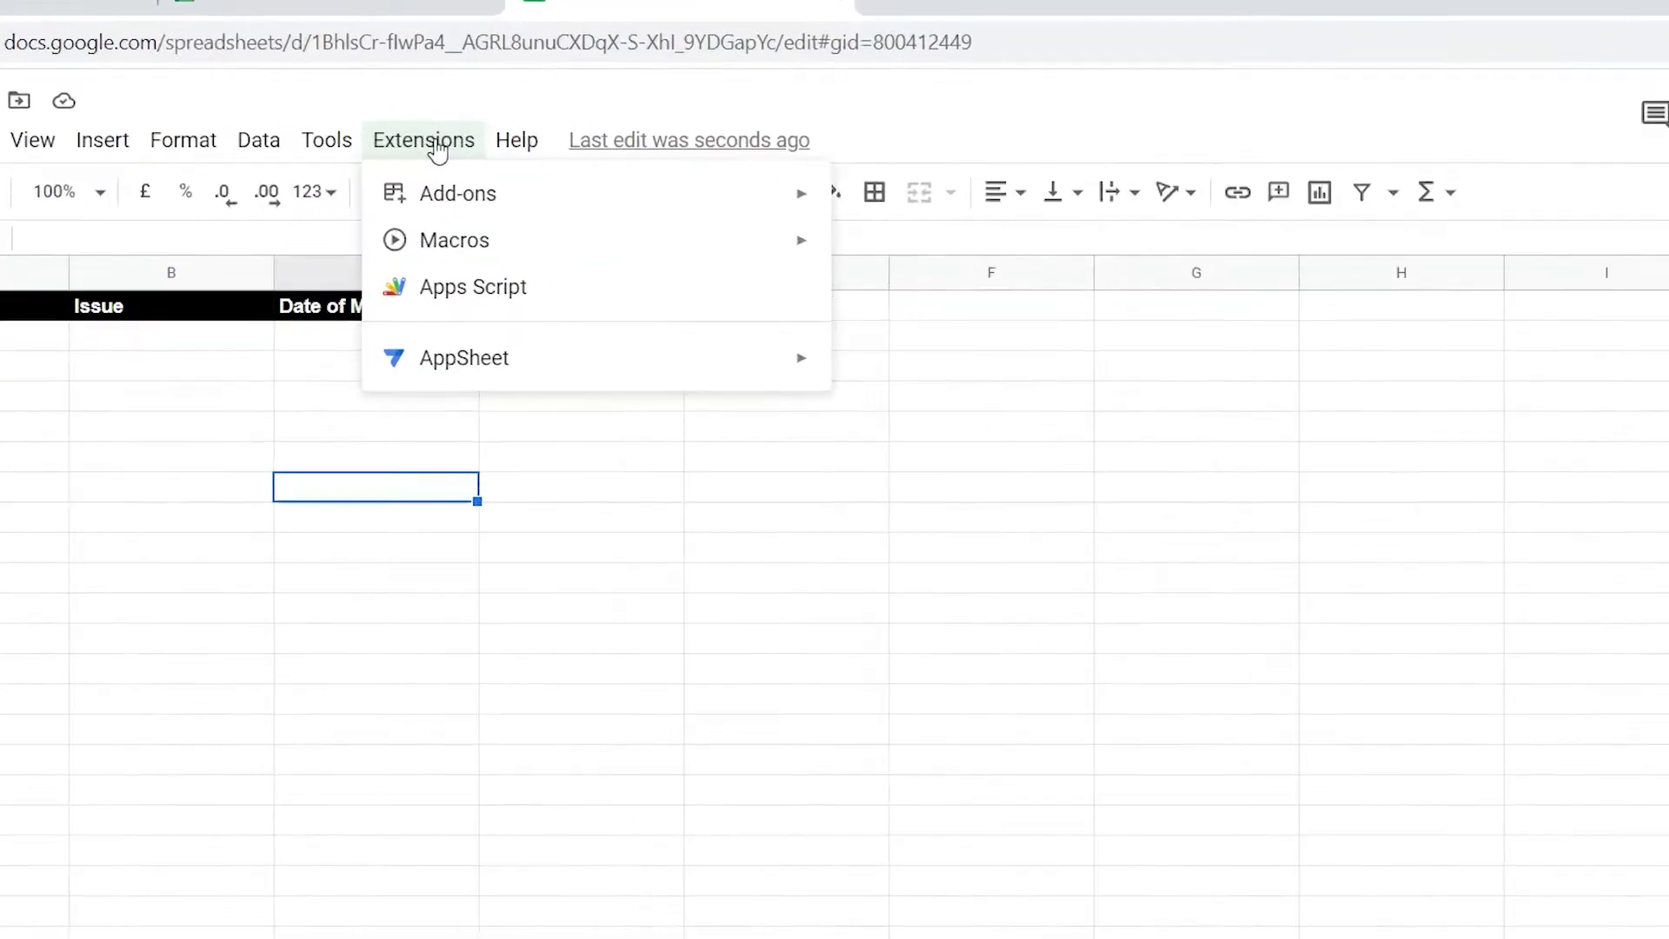
{"action": "mouse_move", "coordinate": [447, 193]}
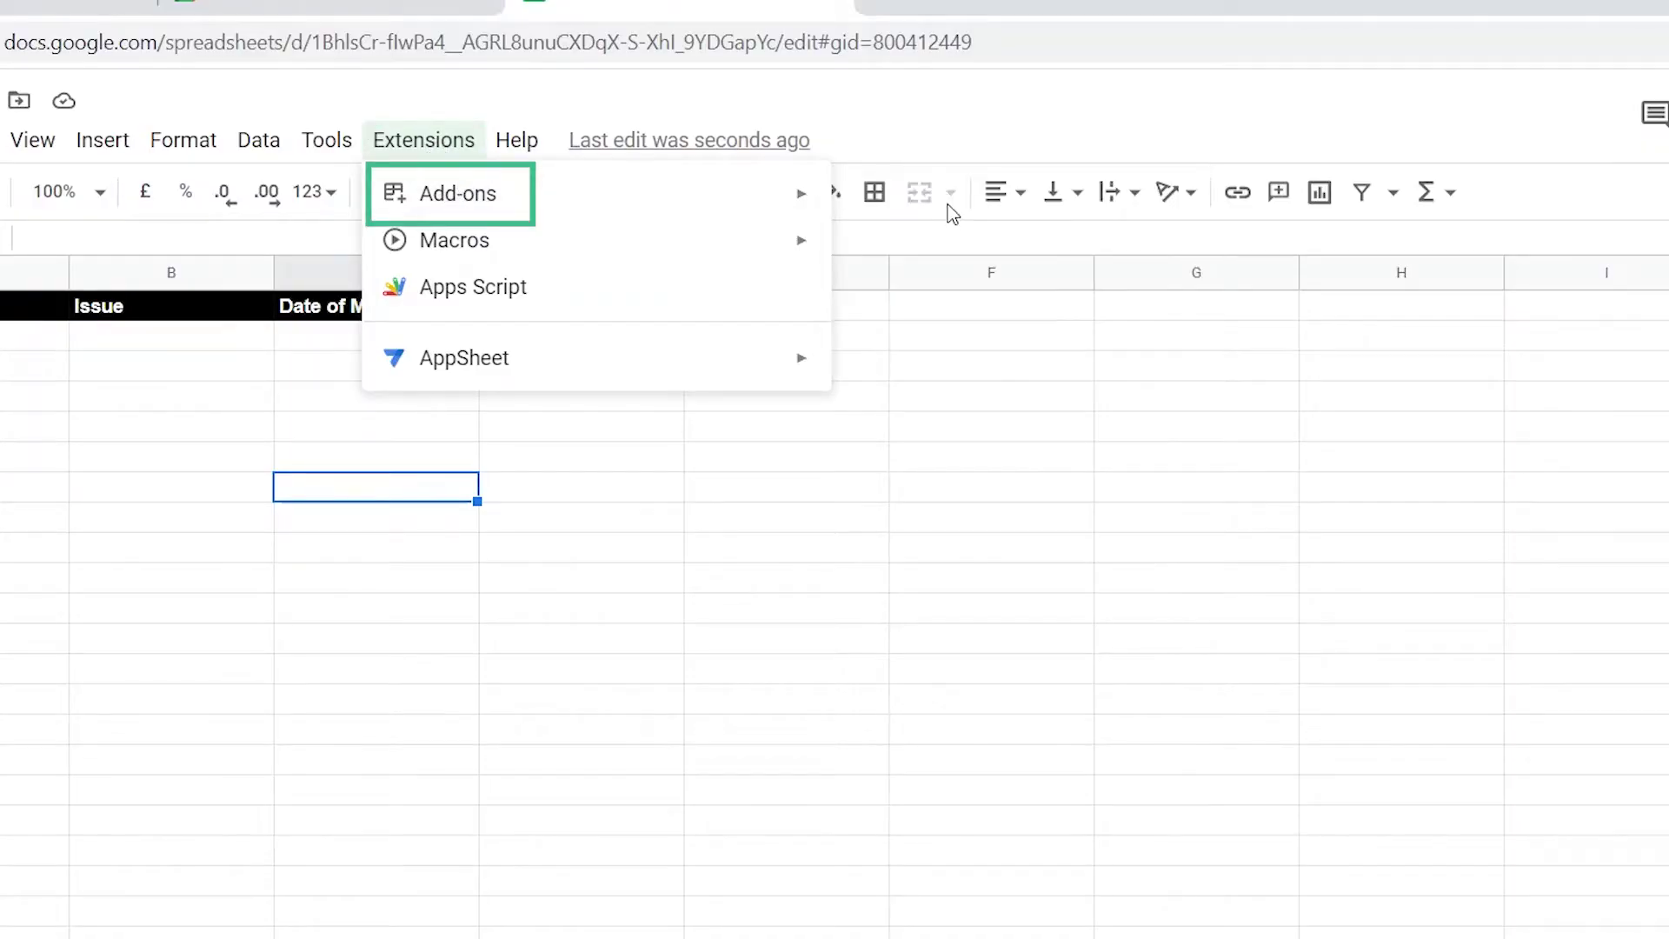
{"action": "left_click", "coordinate": [924, 224]}
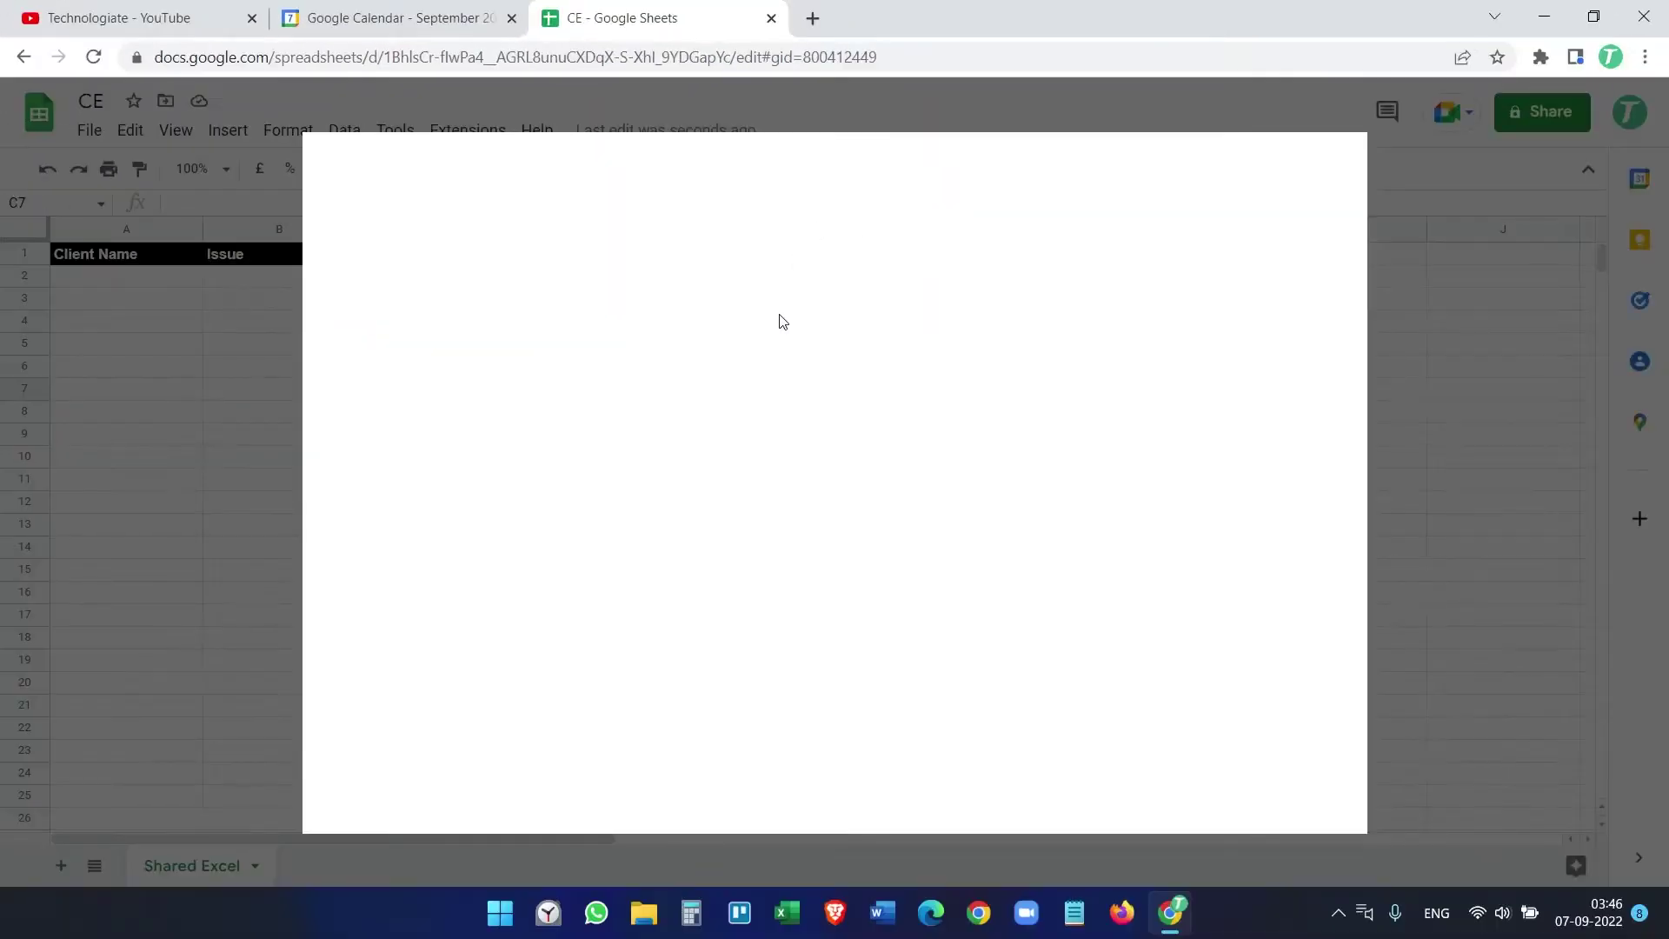
{"action": "left_click", "coordinate": [830, 169]}
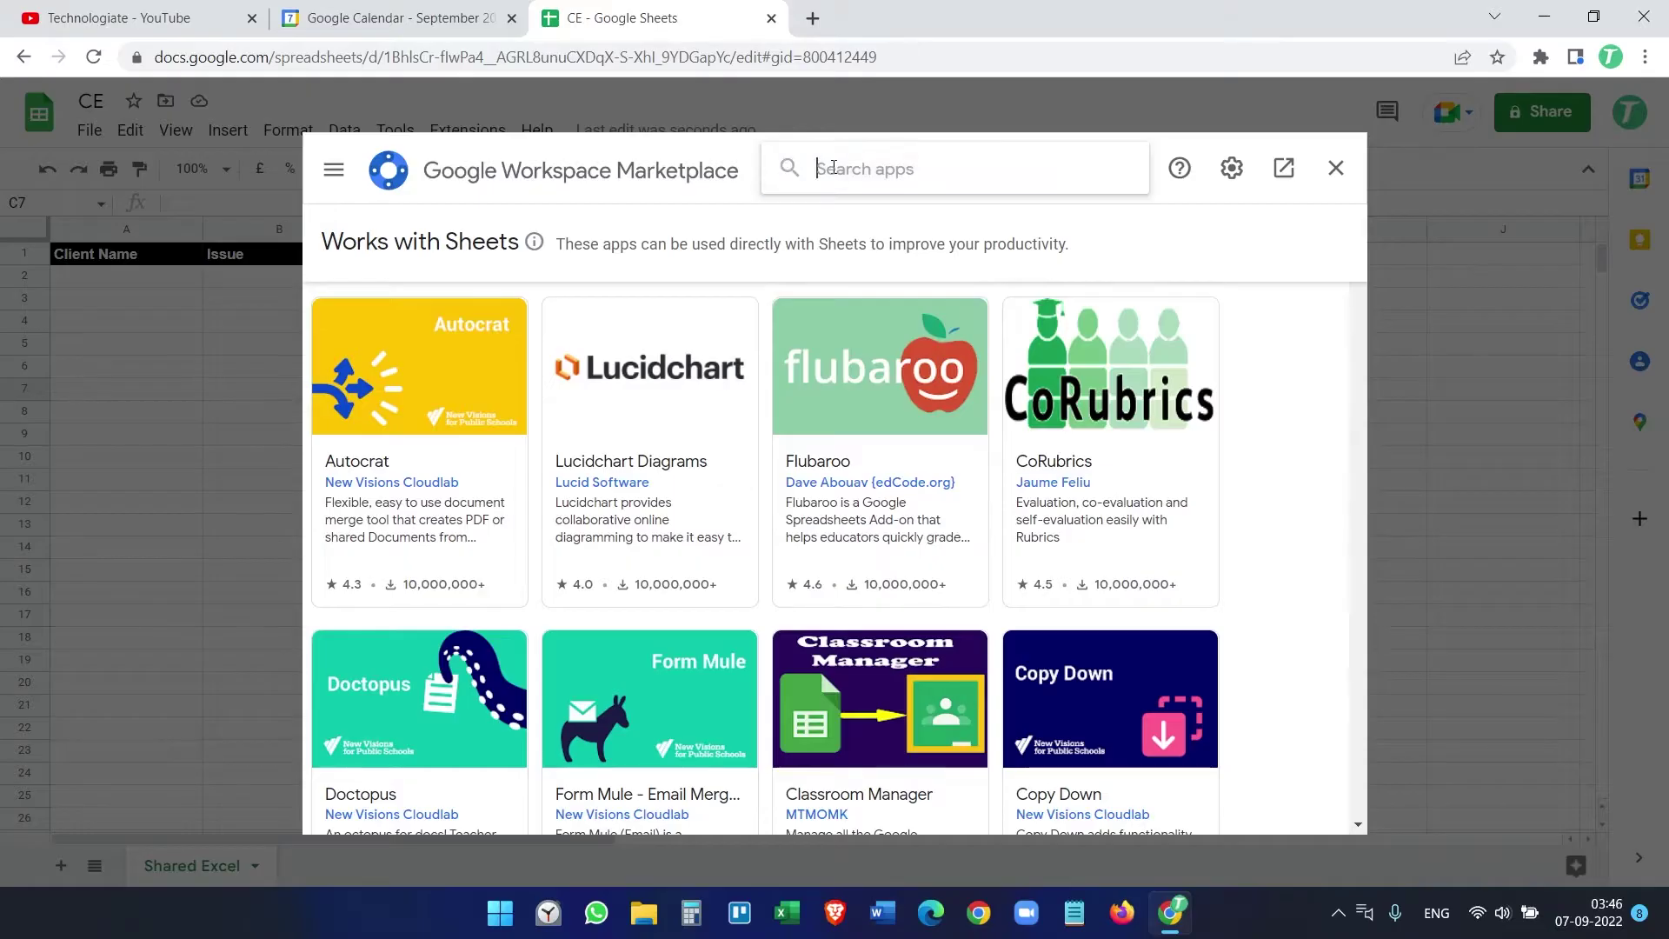
{"action": "type", "text": "Calendar"}
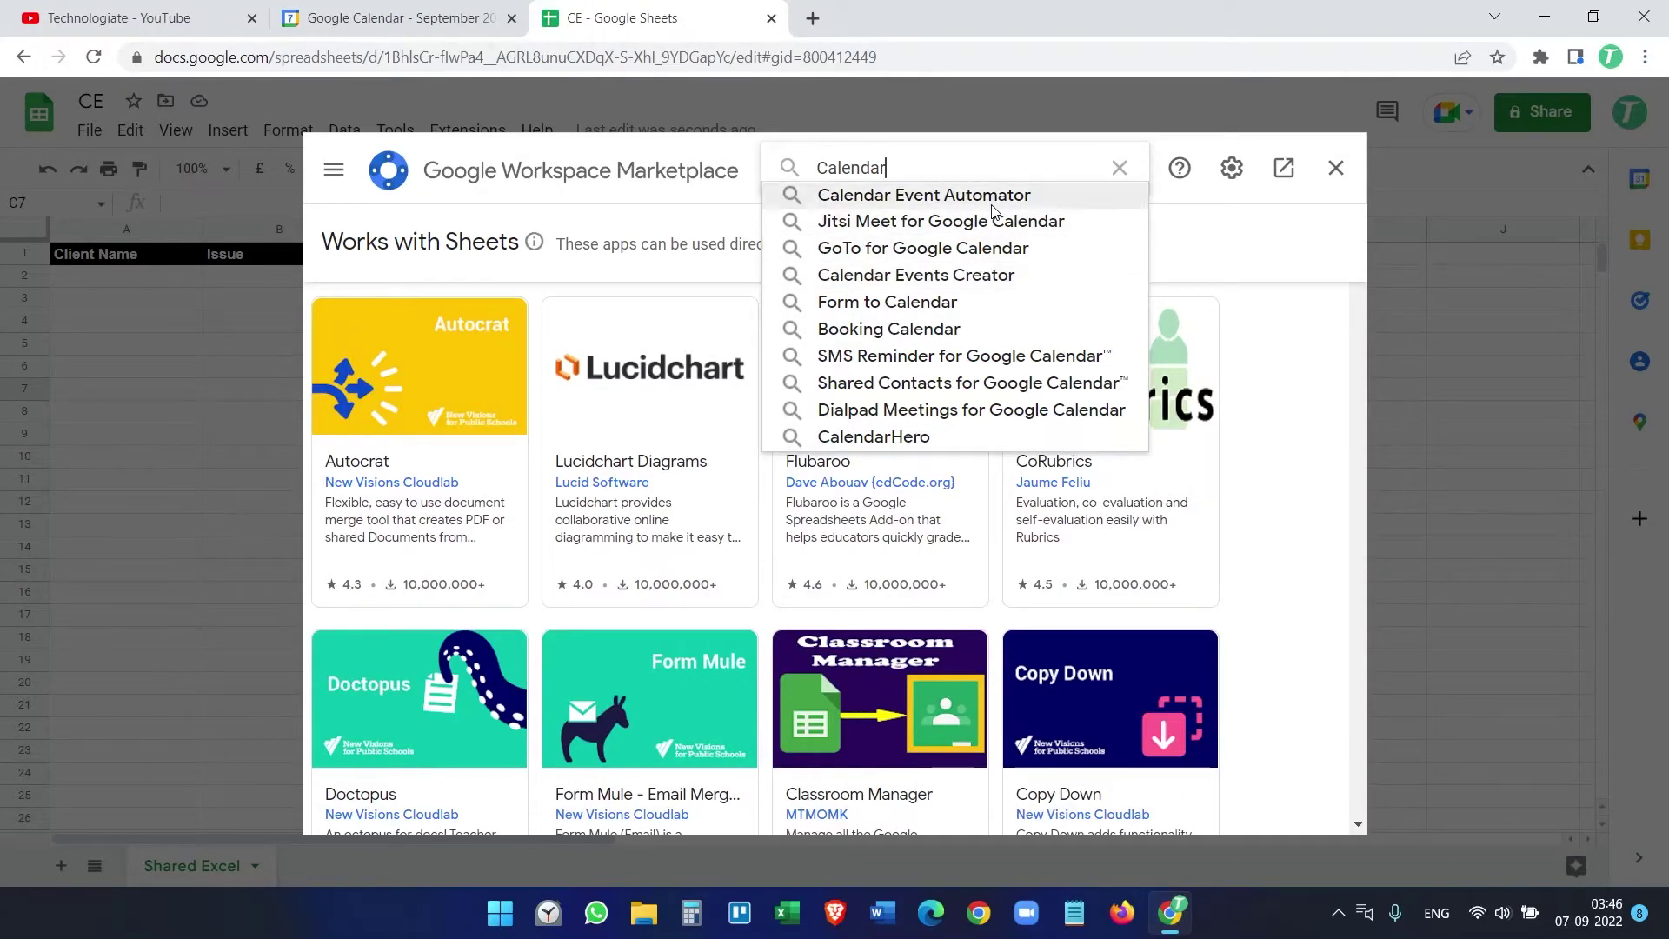
{"action": "left_click", "coordinate": [909, 277]}
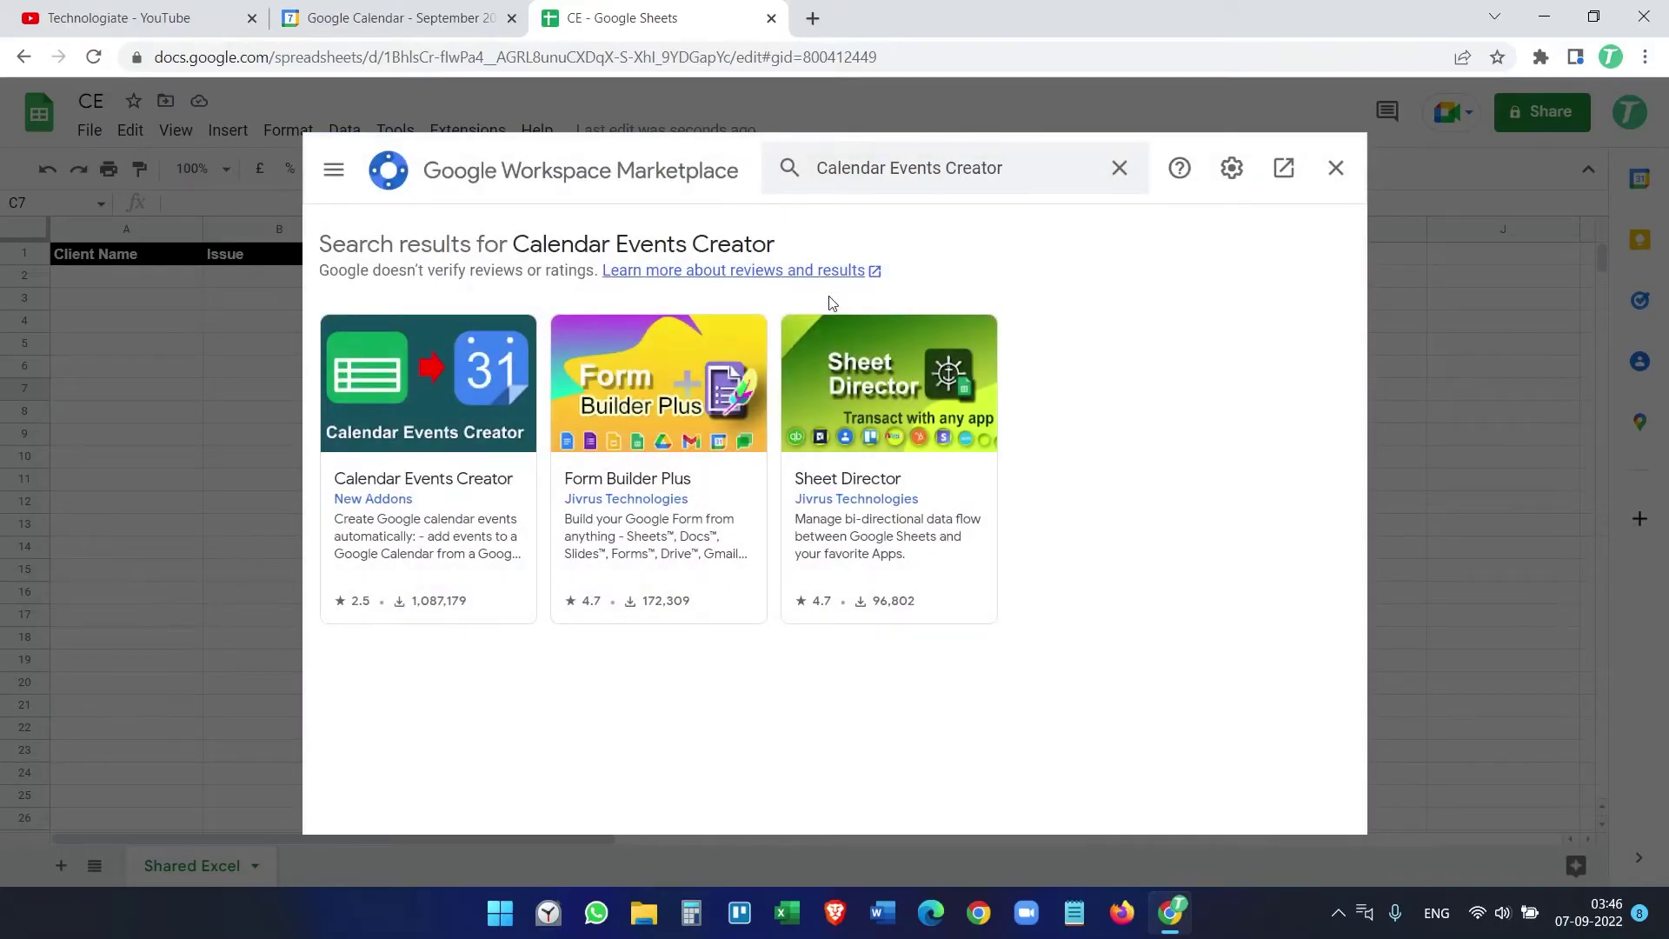
Step: Open Calendar Events Creator's details and start installing it
{"action": "left_click", "coordinate": [469, 444]}
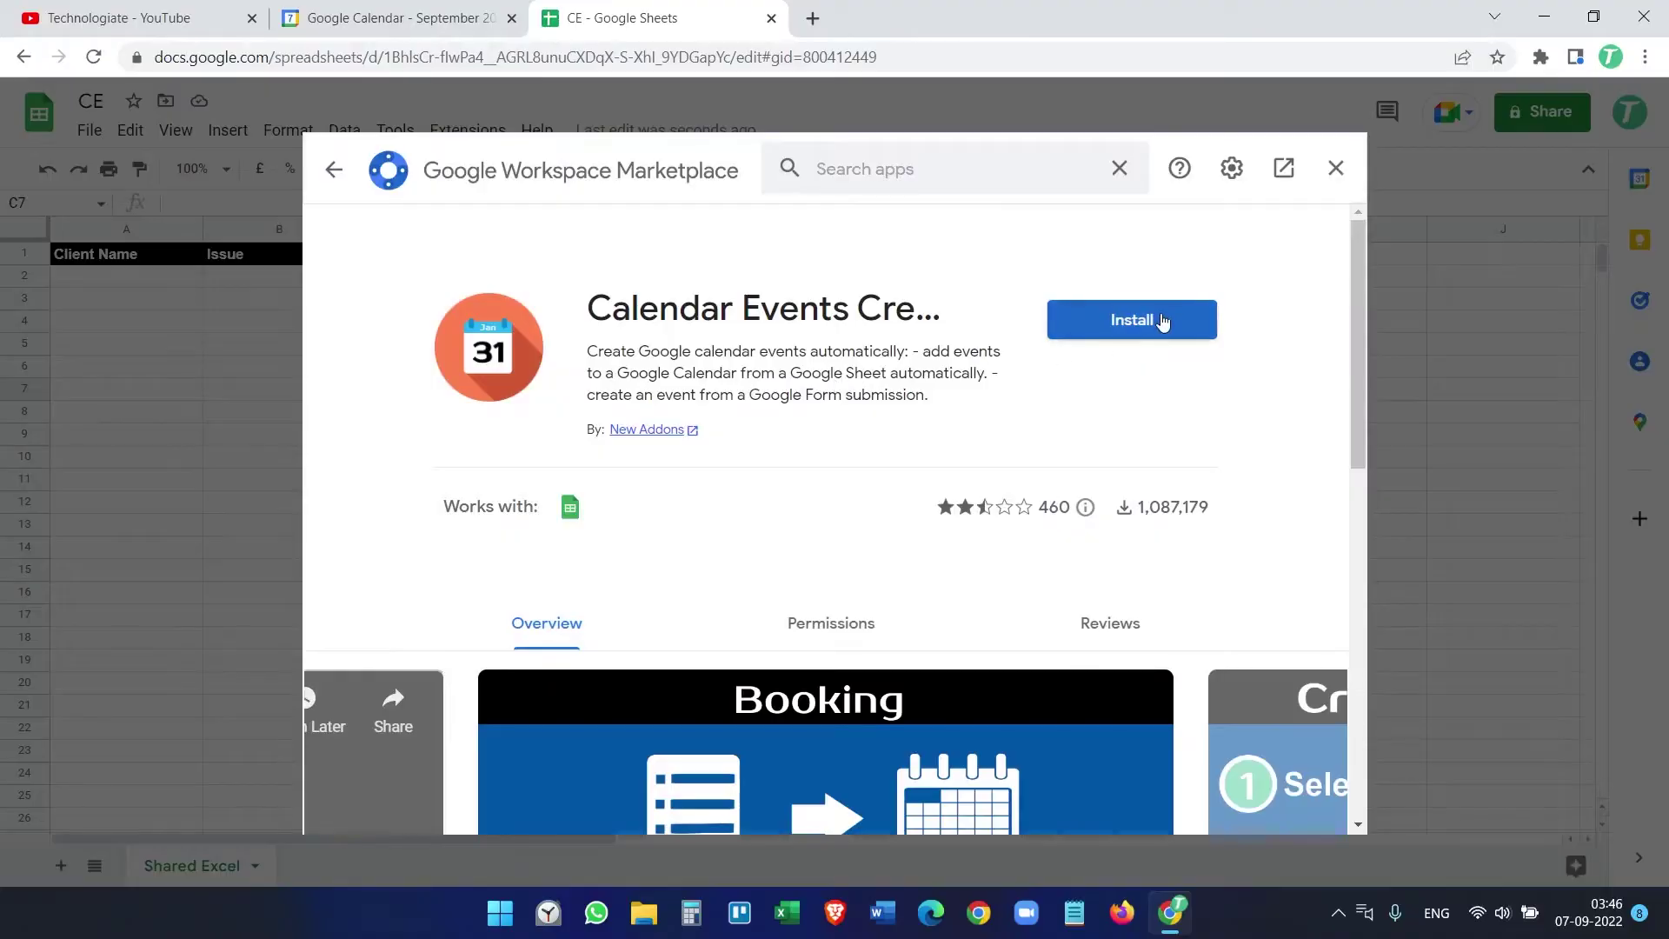
{"action": "left_click", "coordinate": [1163, 322]}
{"action": "left_click", "coordinate": [974, 618]}
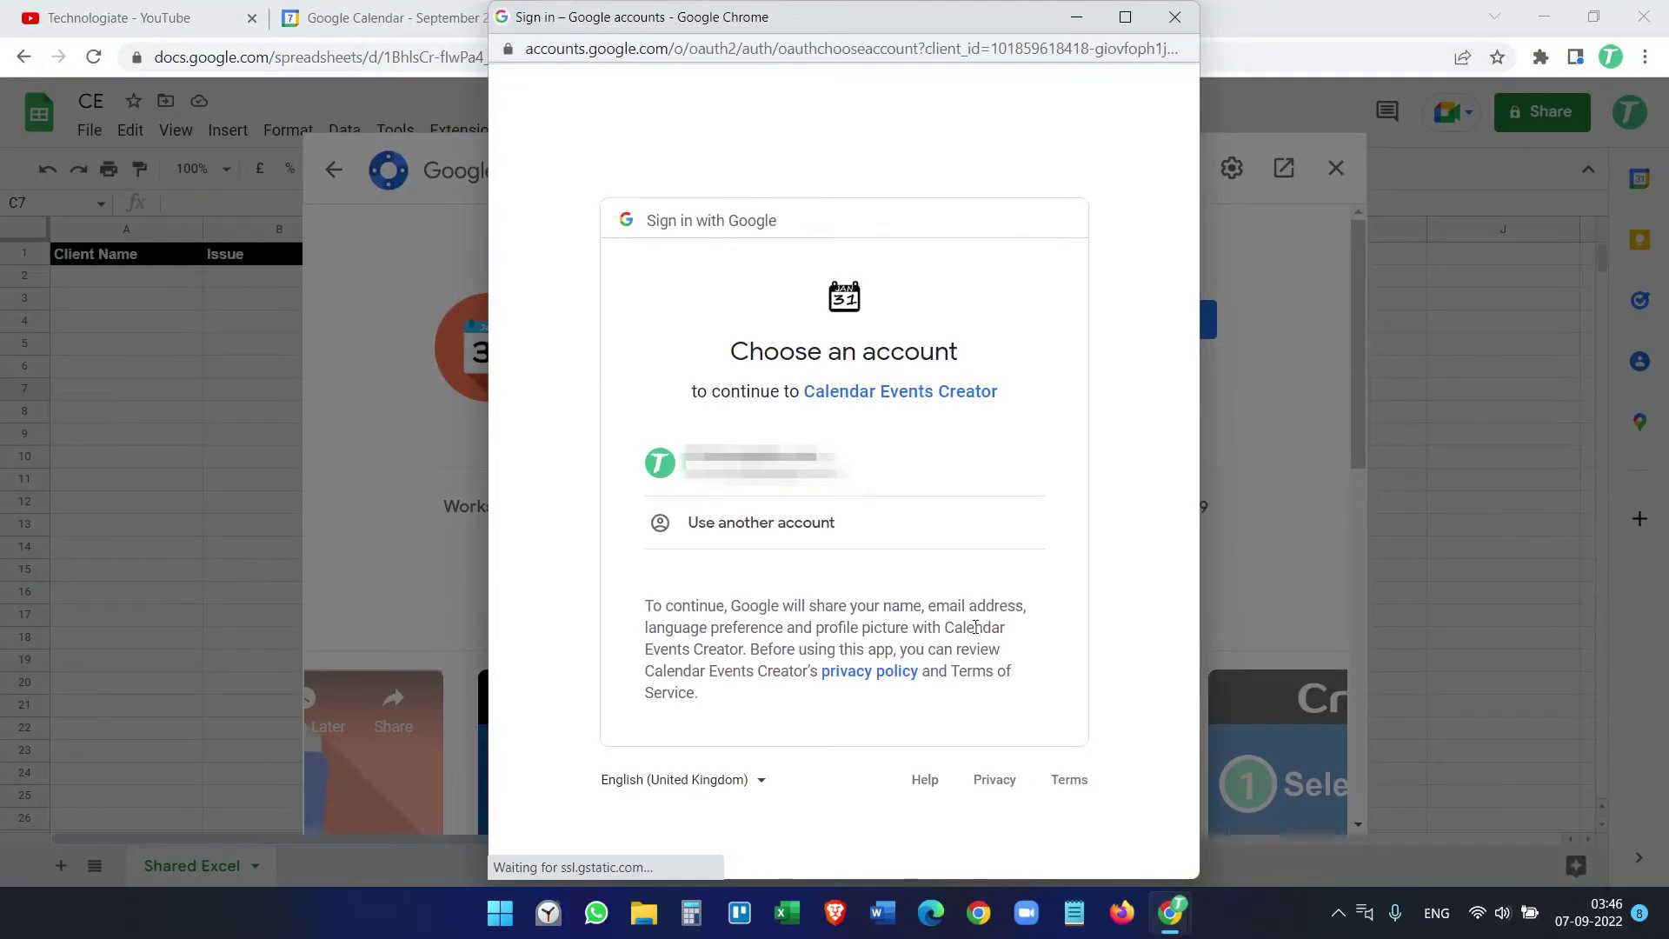
Step: Choose the Google account, grant the add-on's permissions and close the marketplace
{"action": "left_click", "coordinate": [826, 469]}
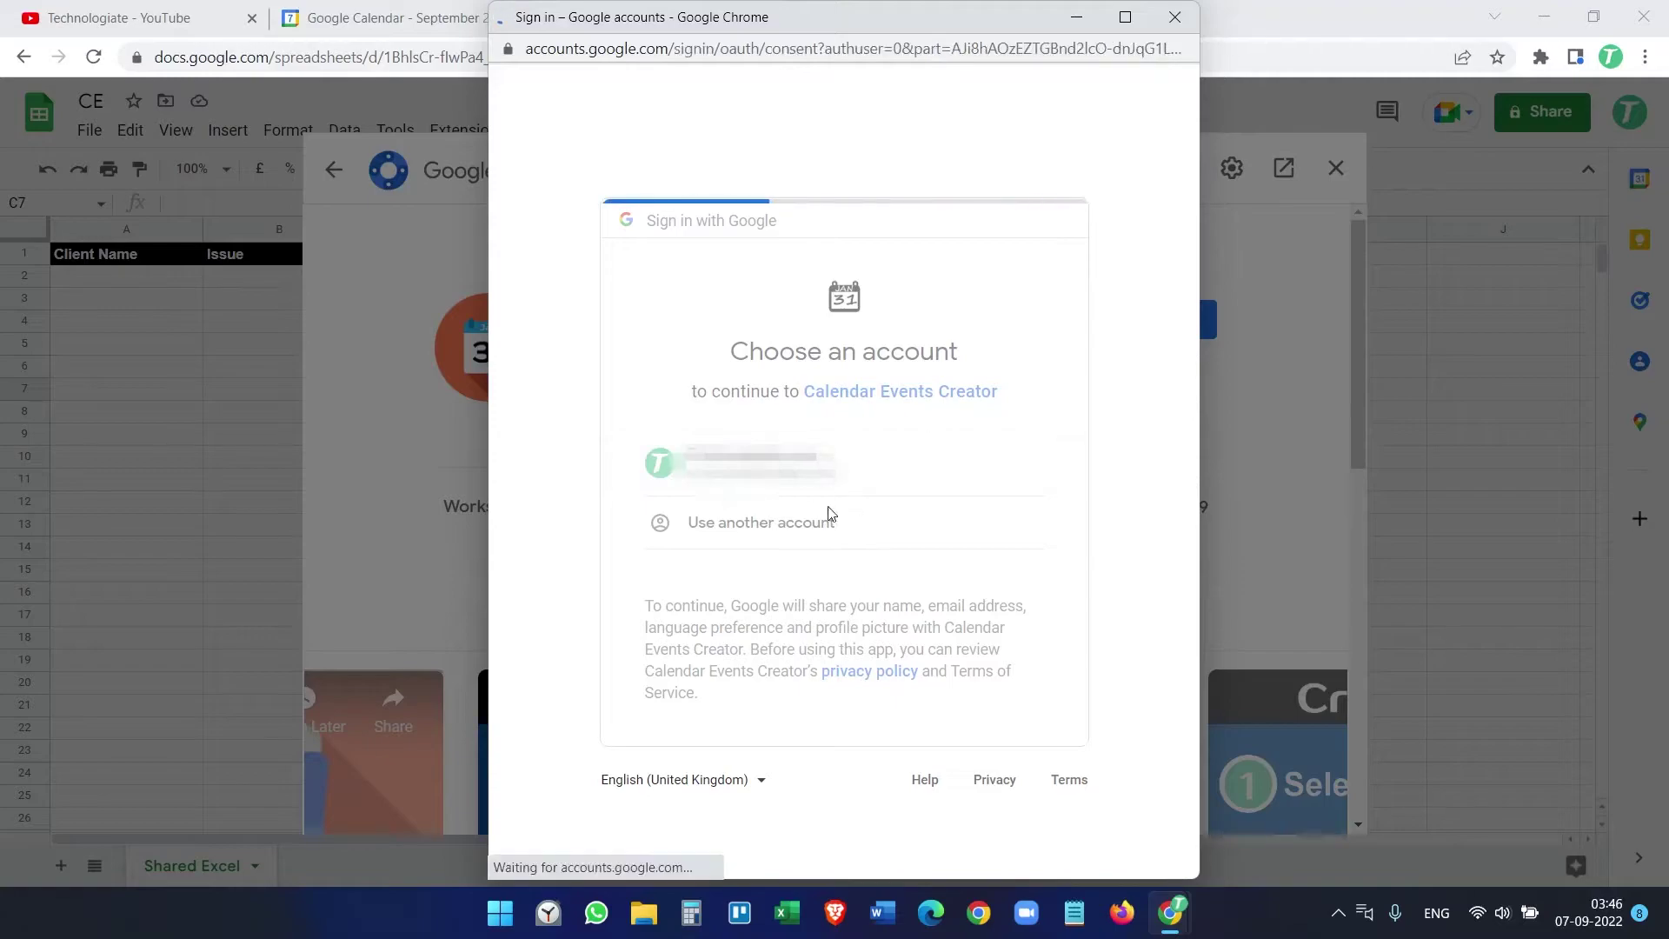
{"action": "scroll", "coordinate": [944, 556], "scroll_direction": "down", "scroll_amount": 5}
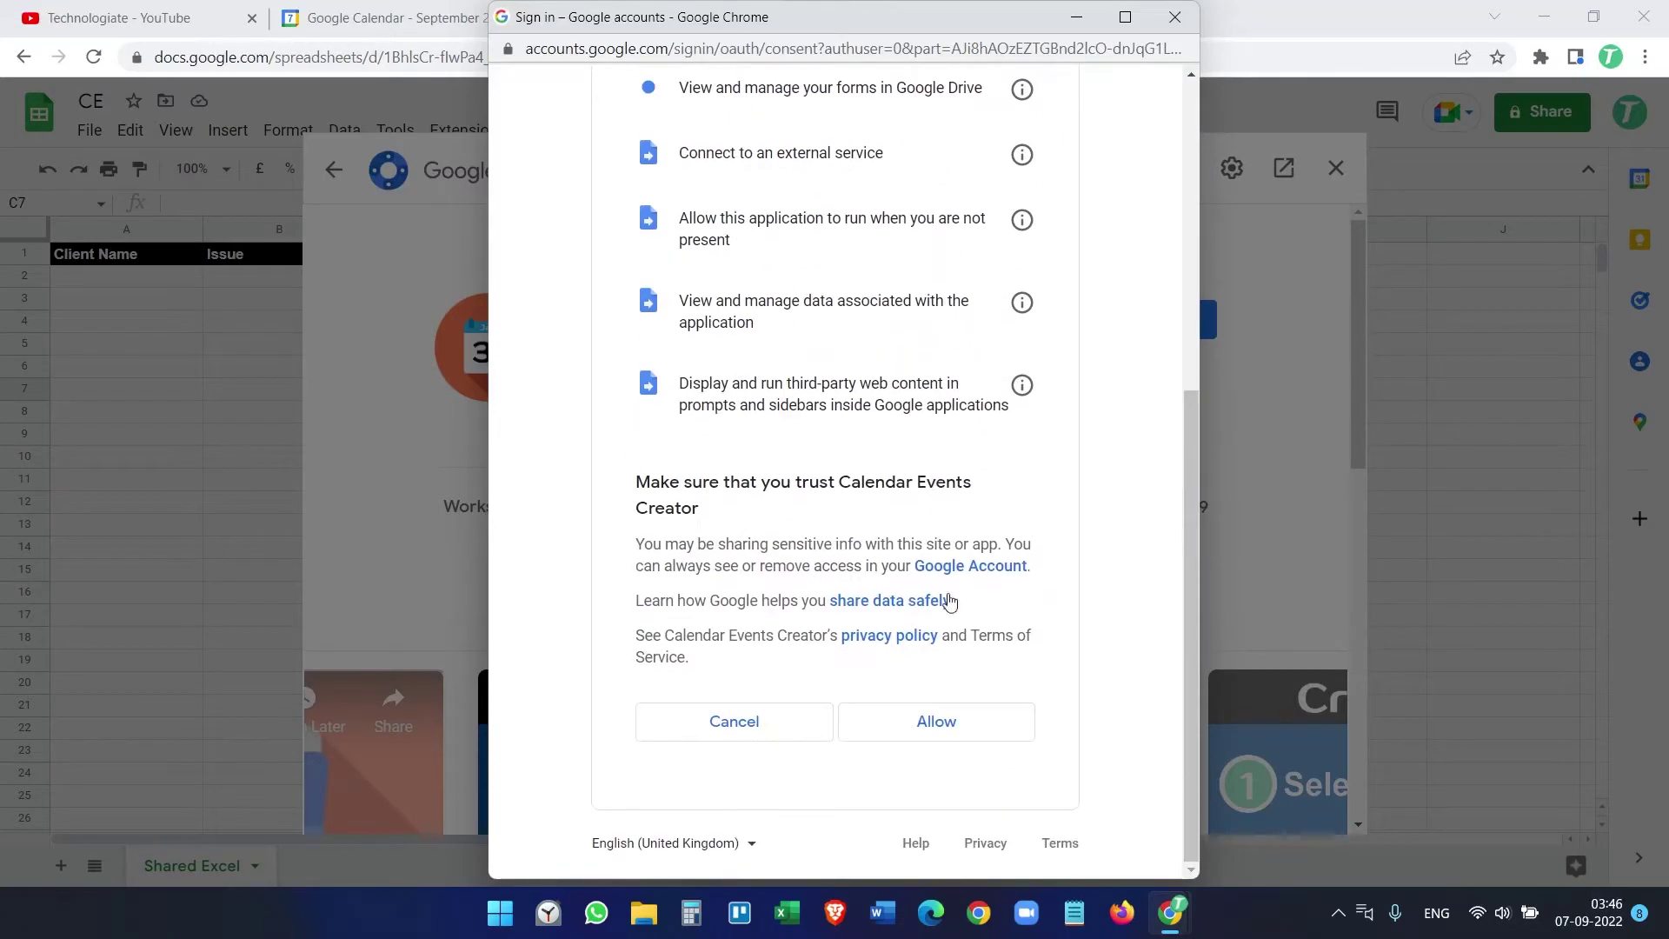
{"action": "left_click", "coordinate": [952, 737]}
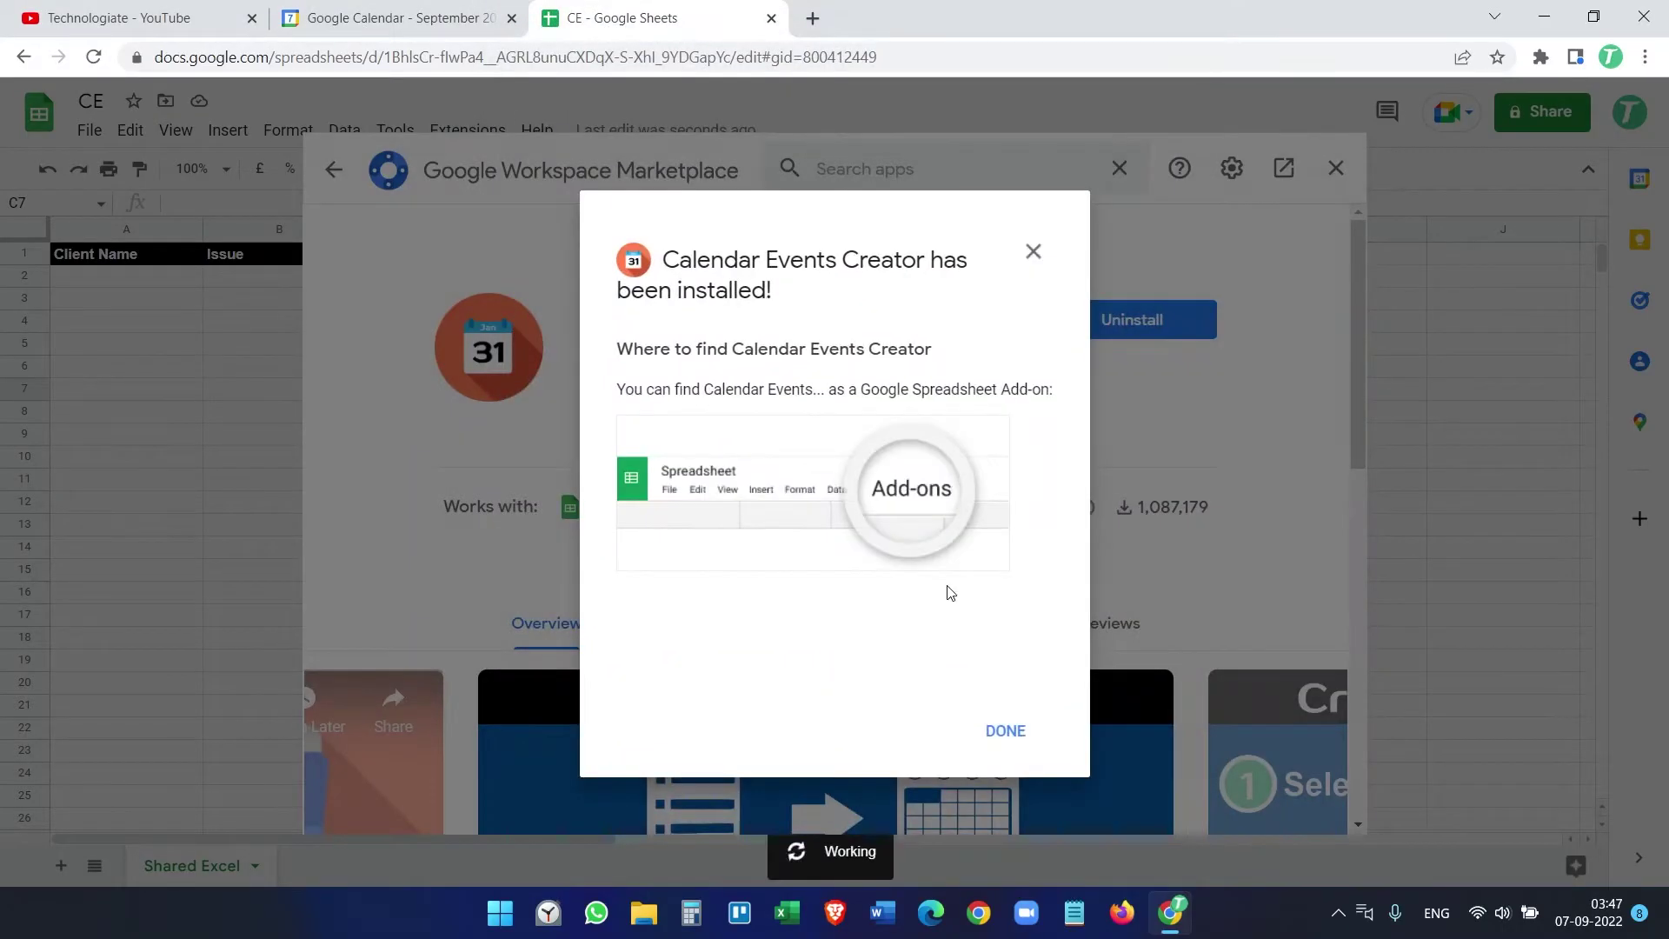
{"action": "left_click", "coordinate": [1005, 732]}
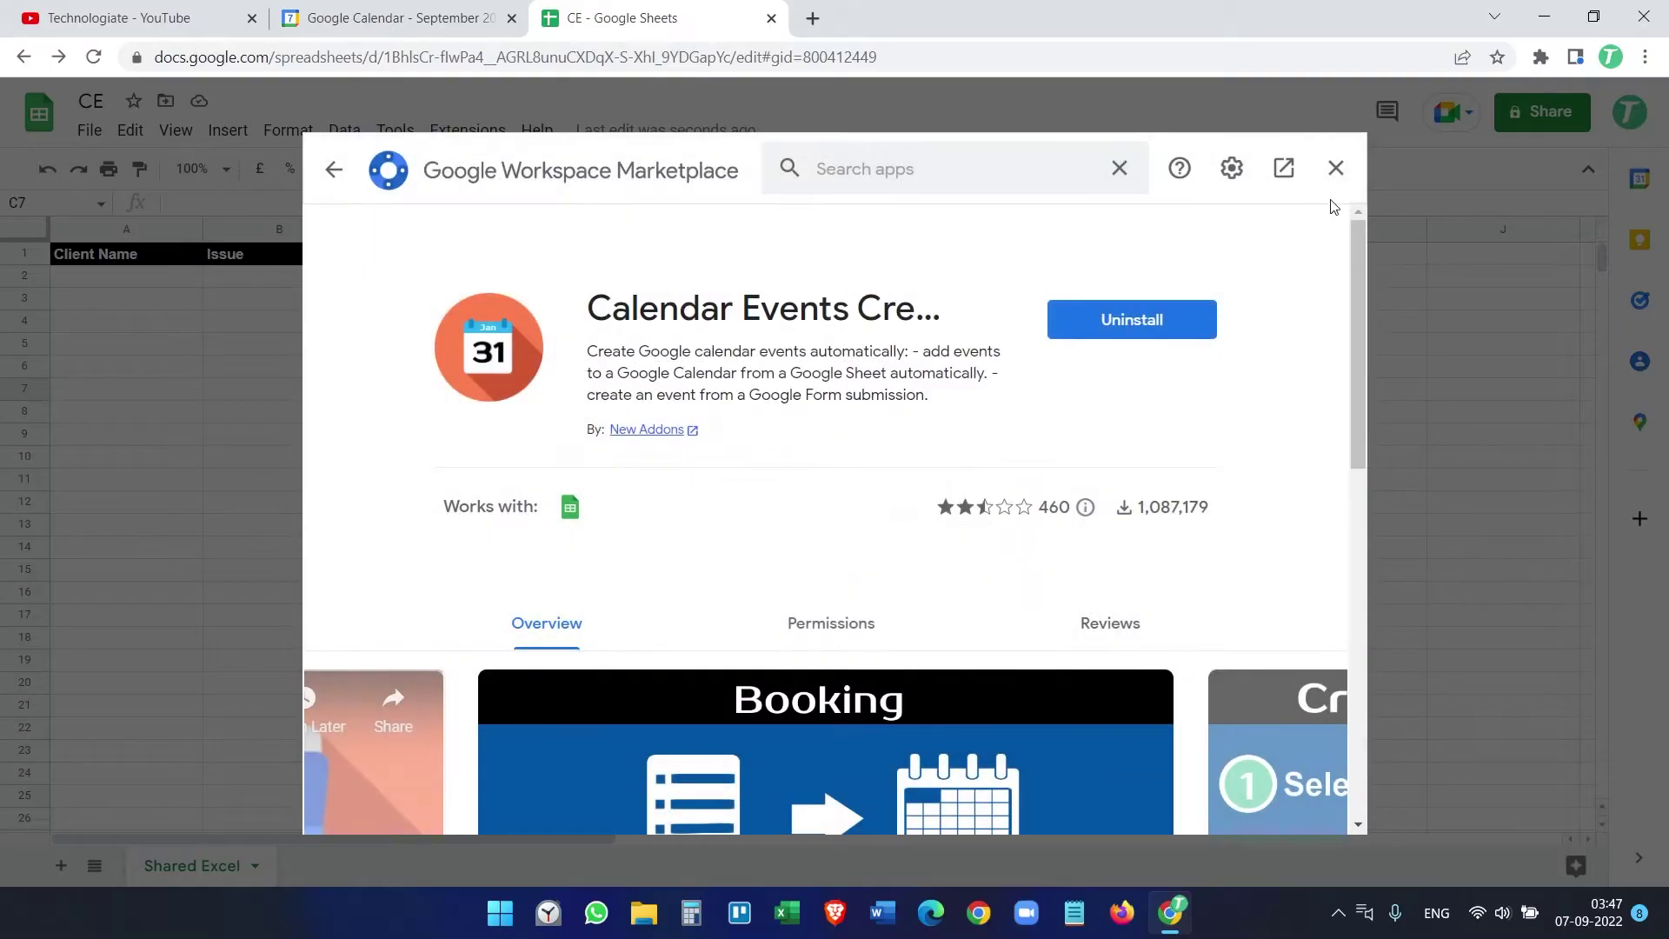
{"action": "left_click", "coordinate": [1335, 167]}
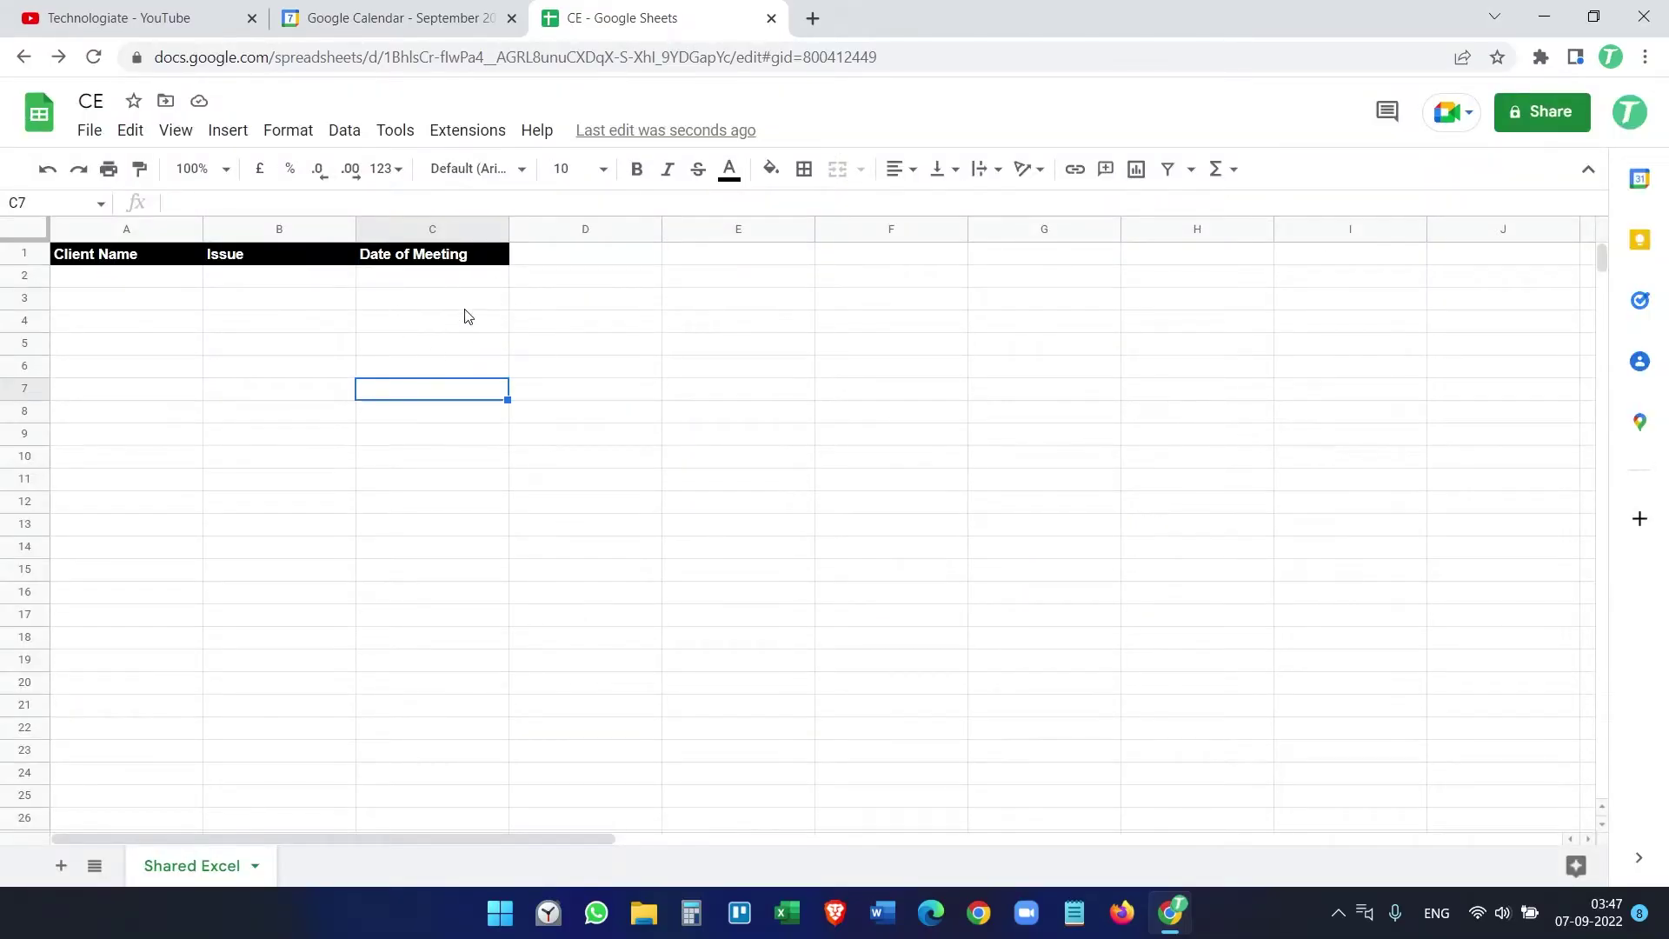
Step: Open the Calendar Events Creator Set up sidebar from the Extensions menu
{"action": "left_click", "coordinate": [474, 132]}
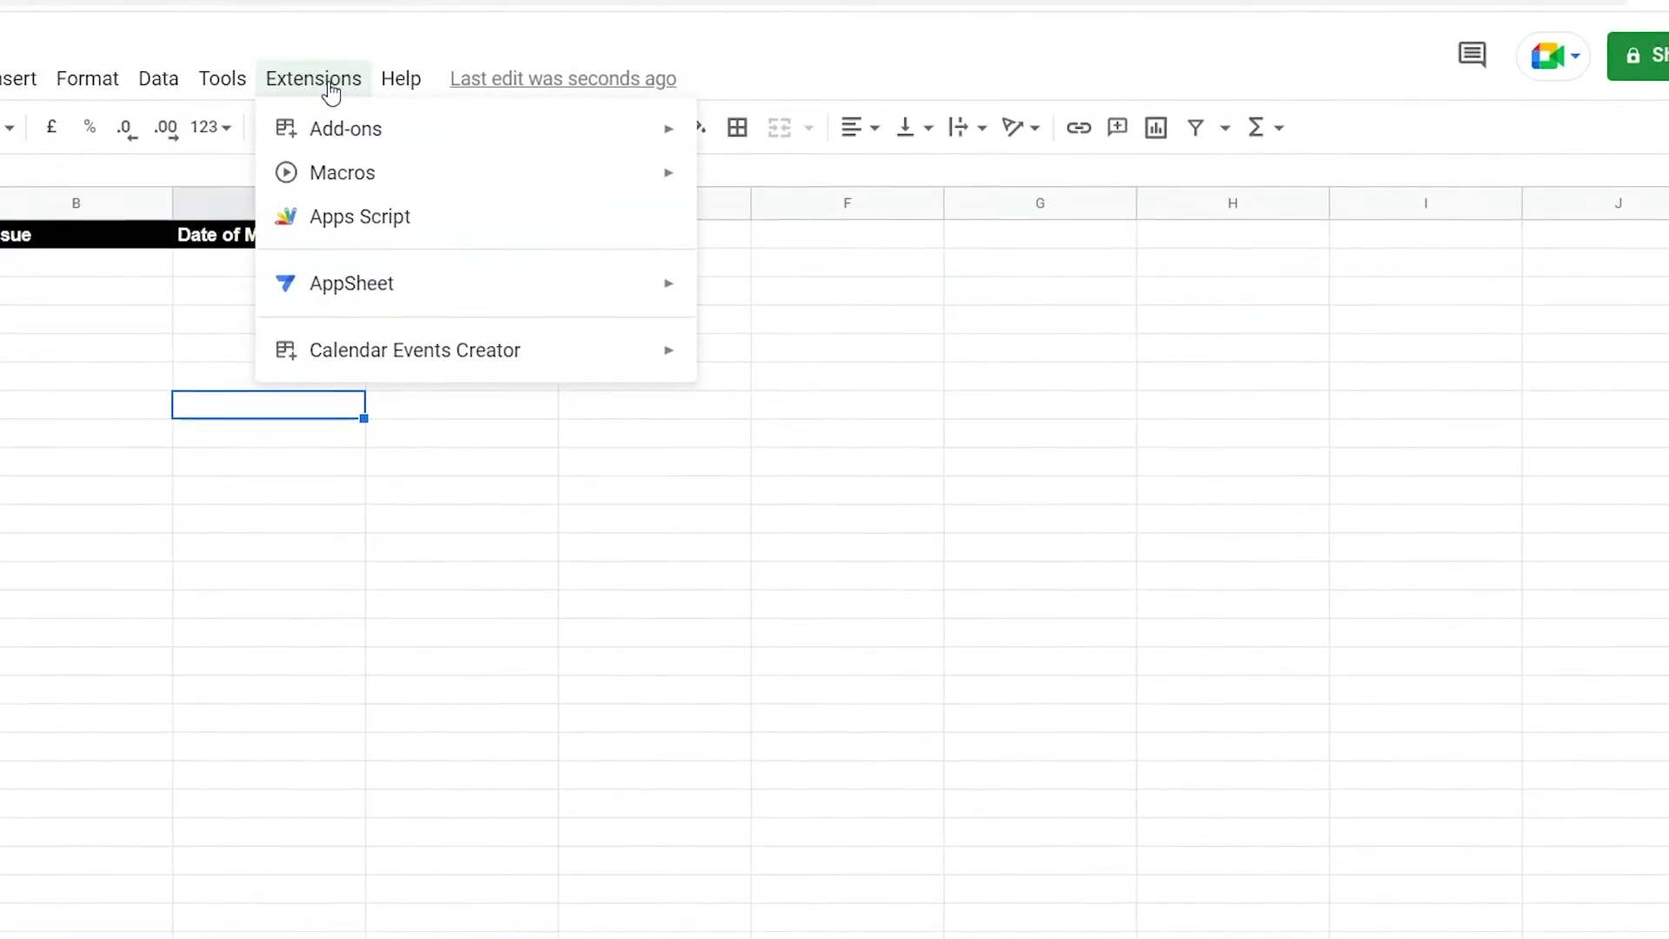
{"action": "mouse_move", "coordinate": [367, 369]}
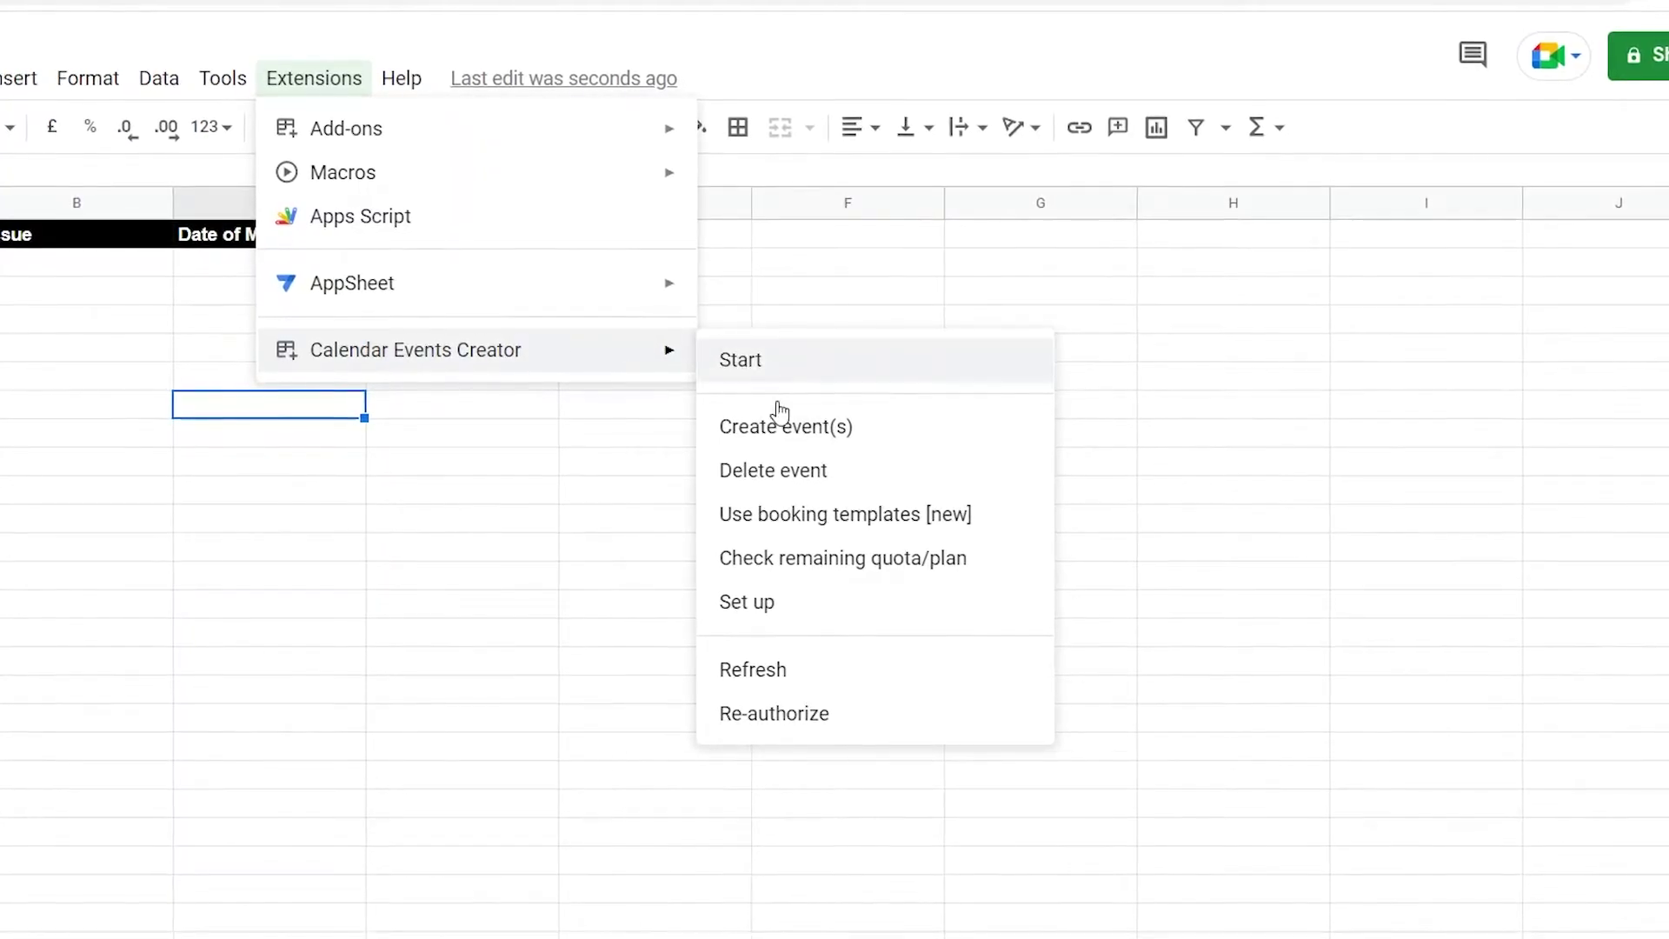
{"action": "left_click", "coordinate": [768, 613]}
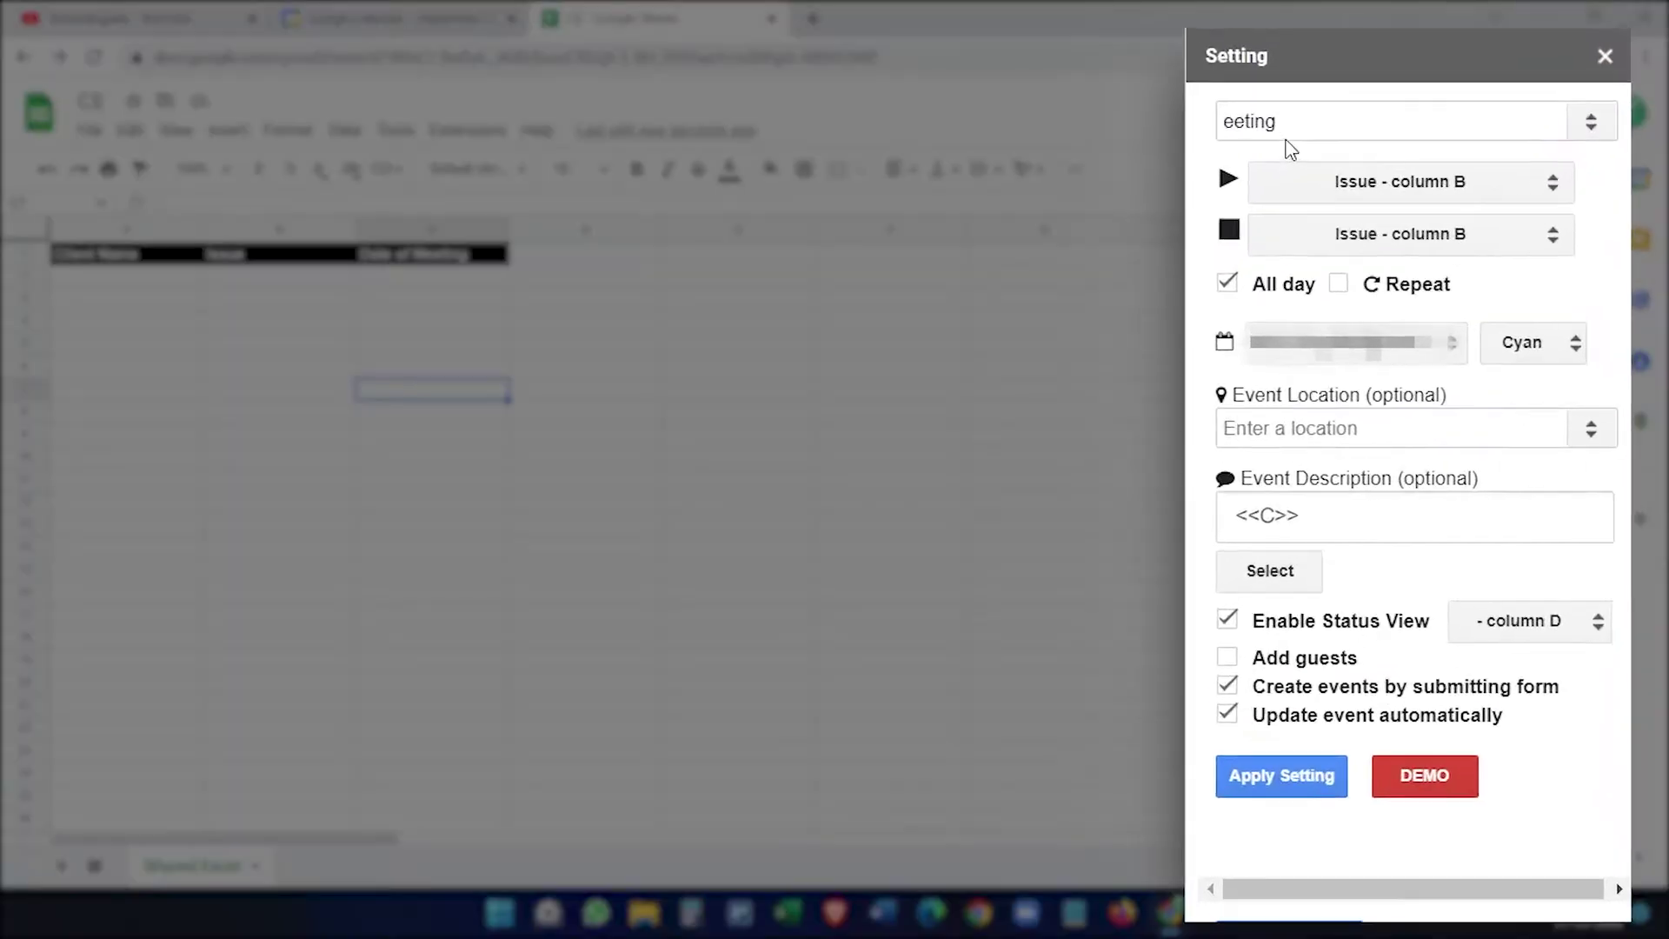
Step: Replace the event title with 'Clients meeting'
{"action": "left_click", "coordinate": [1293, 122]}
{"action": "double_click", "coordinate": [1293, 122]}
{"action": "key", "text": "End"}
{"action": "left_click", "coordinate": [1550, 114]}
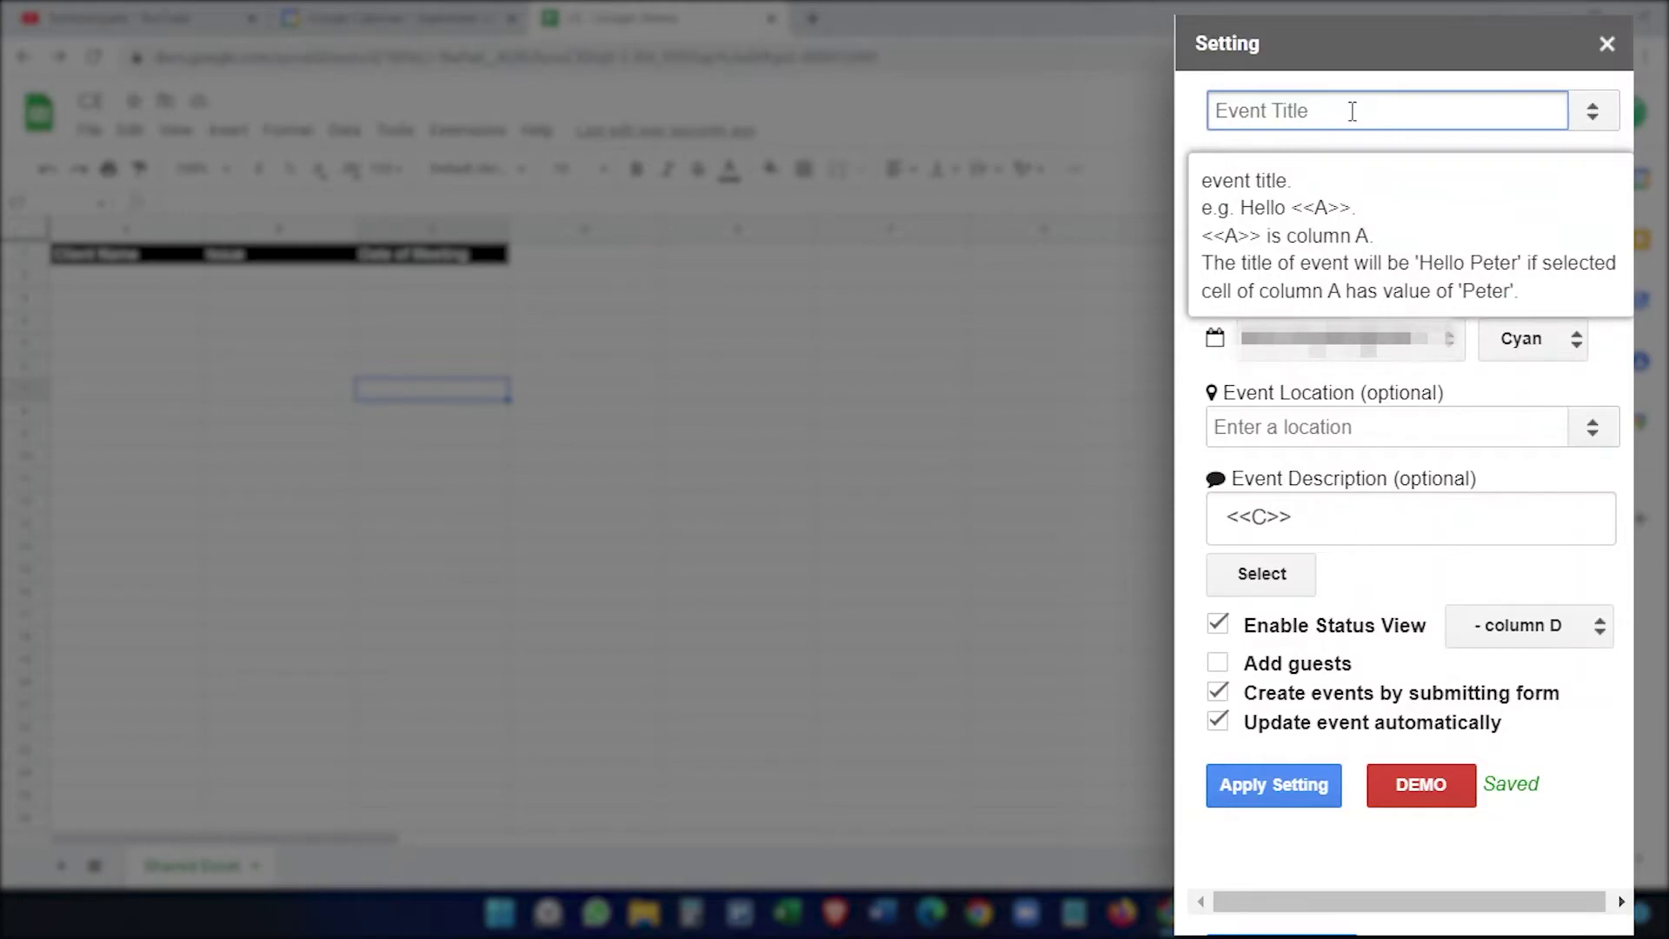
{"action": "type", "text": "Clients meetin"}
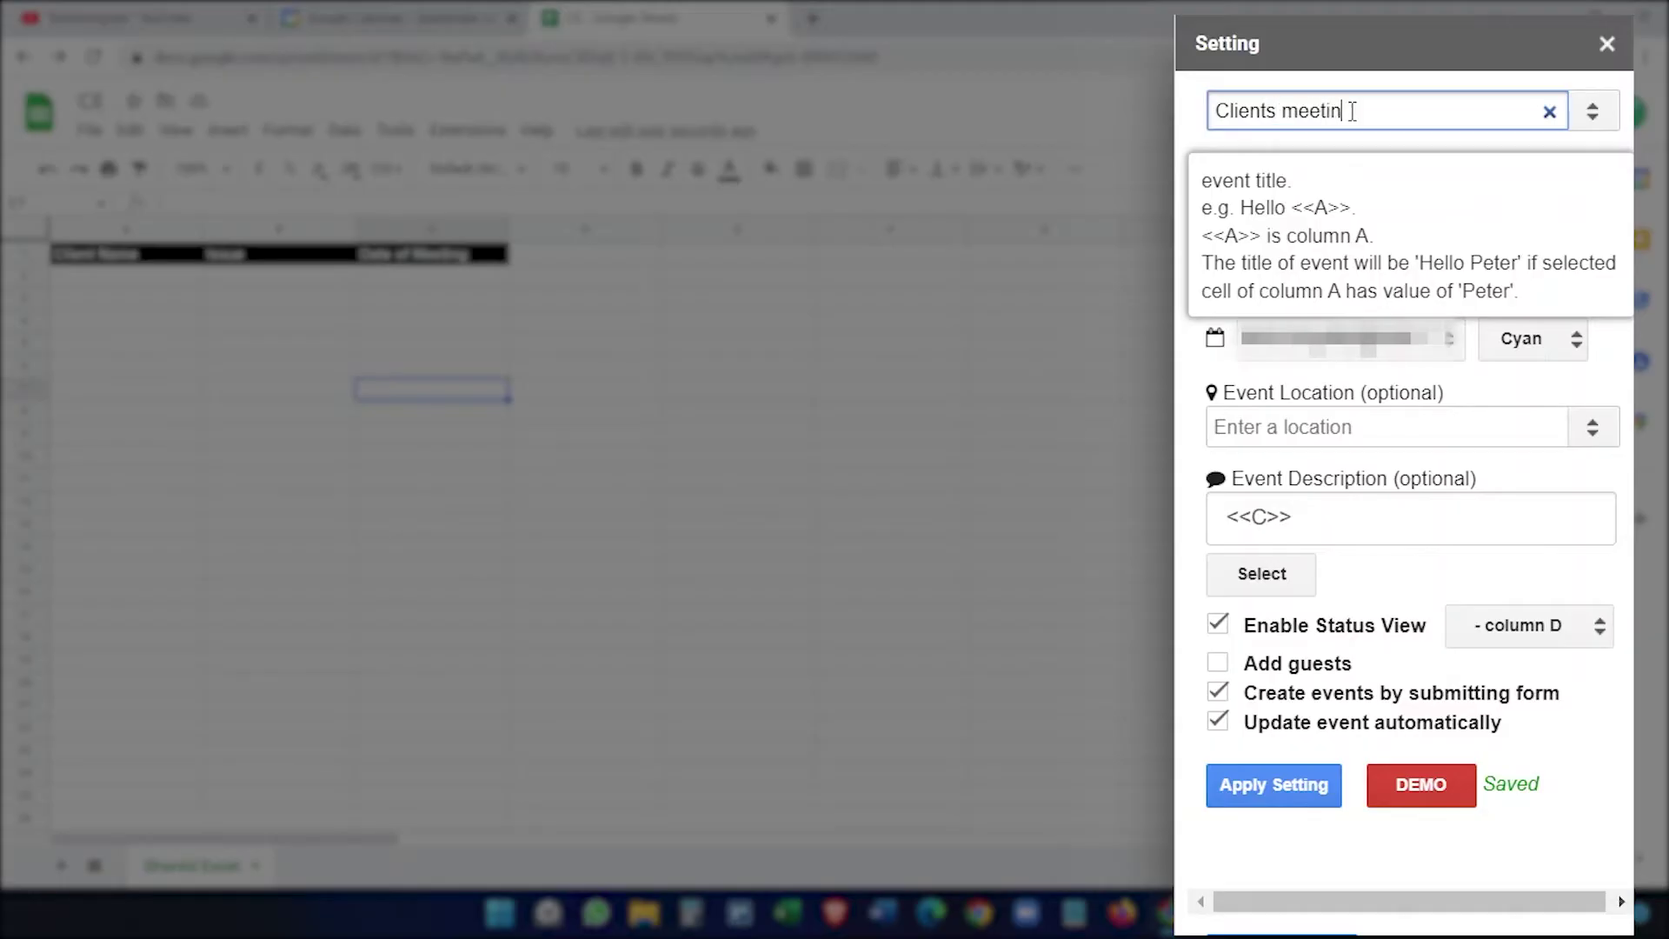
{"action": "type", "text": "g"}
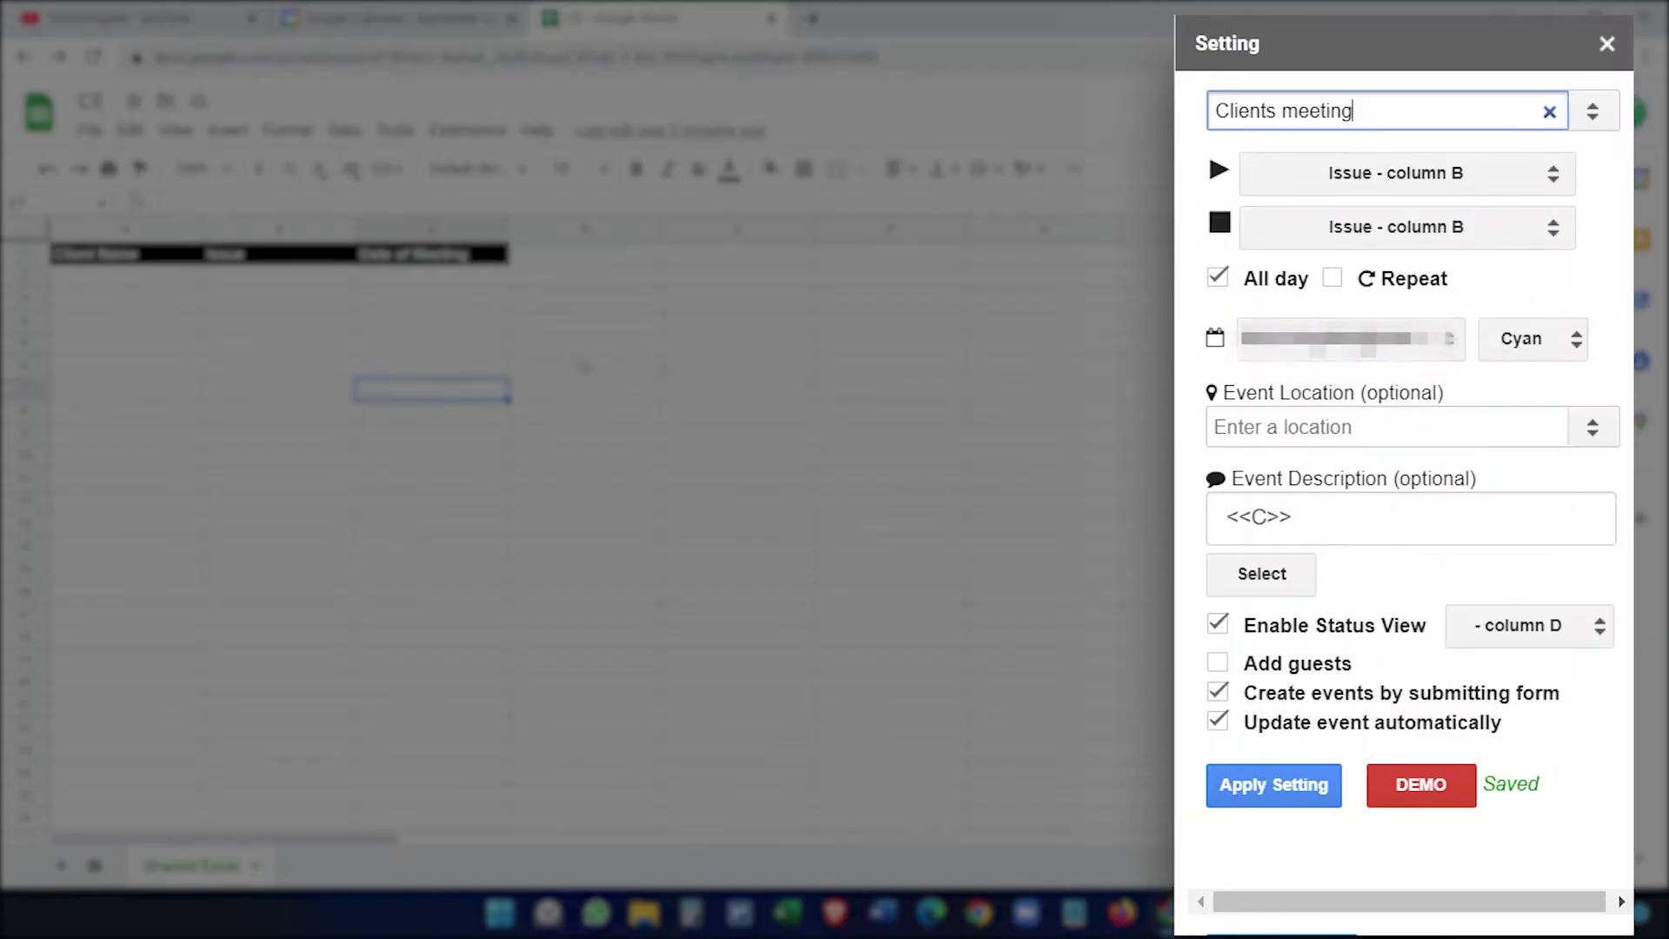
Step: Set both event start and end to the Date of Meeting column C
{"action": "left_click", "coordinate": [1335, 179]}
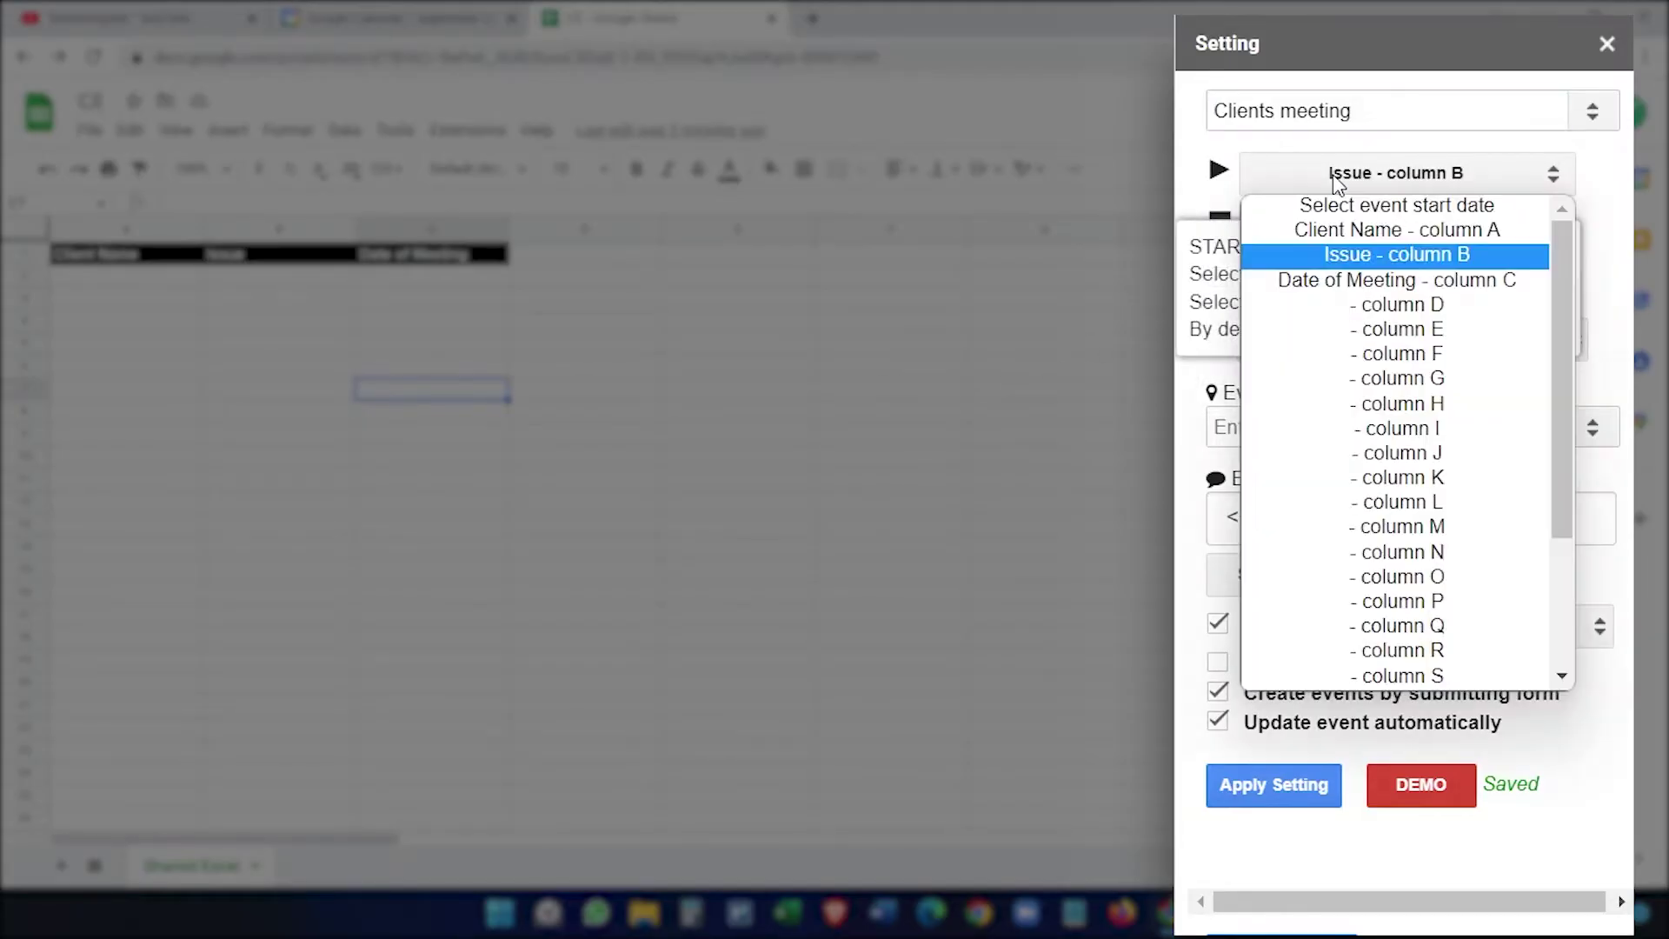
{"action": "left_click", "coordinate": [1399, 280]}
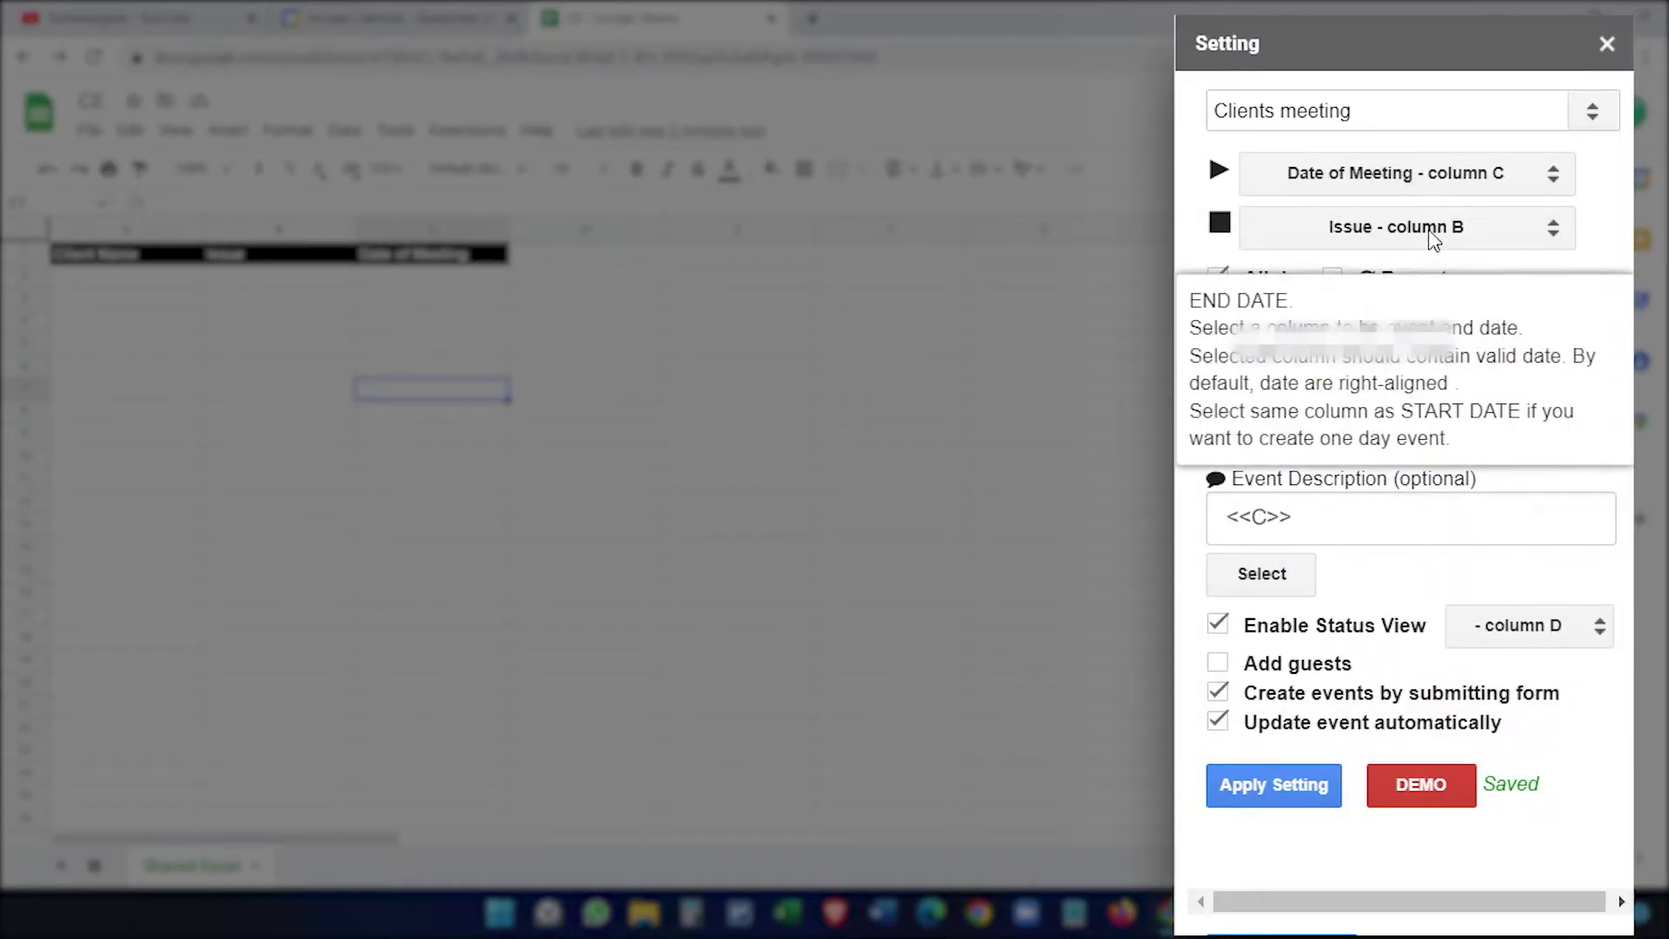
{"action": "left_click", "coordinate": [1430, 233]}
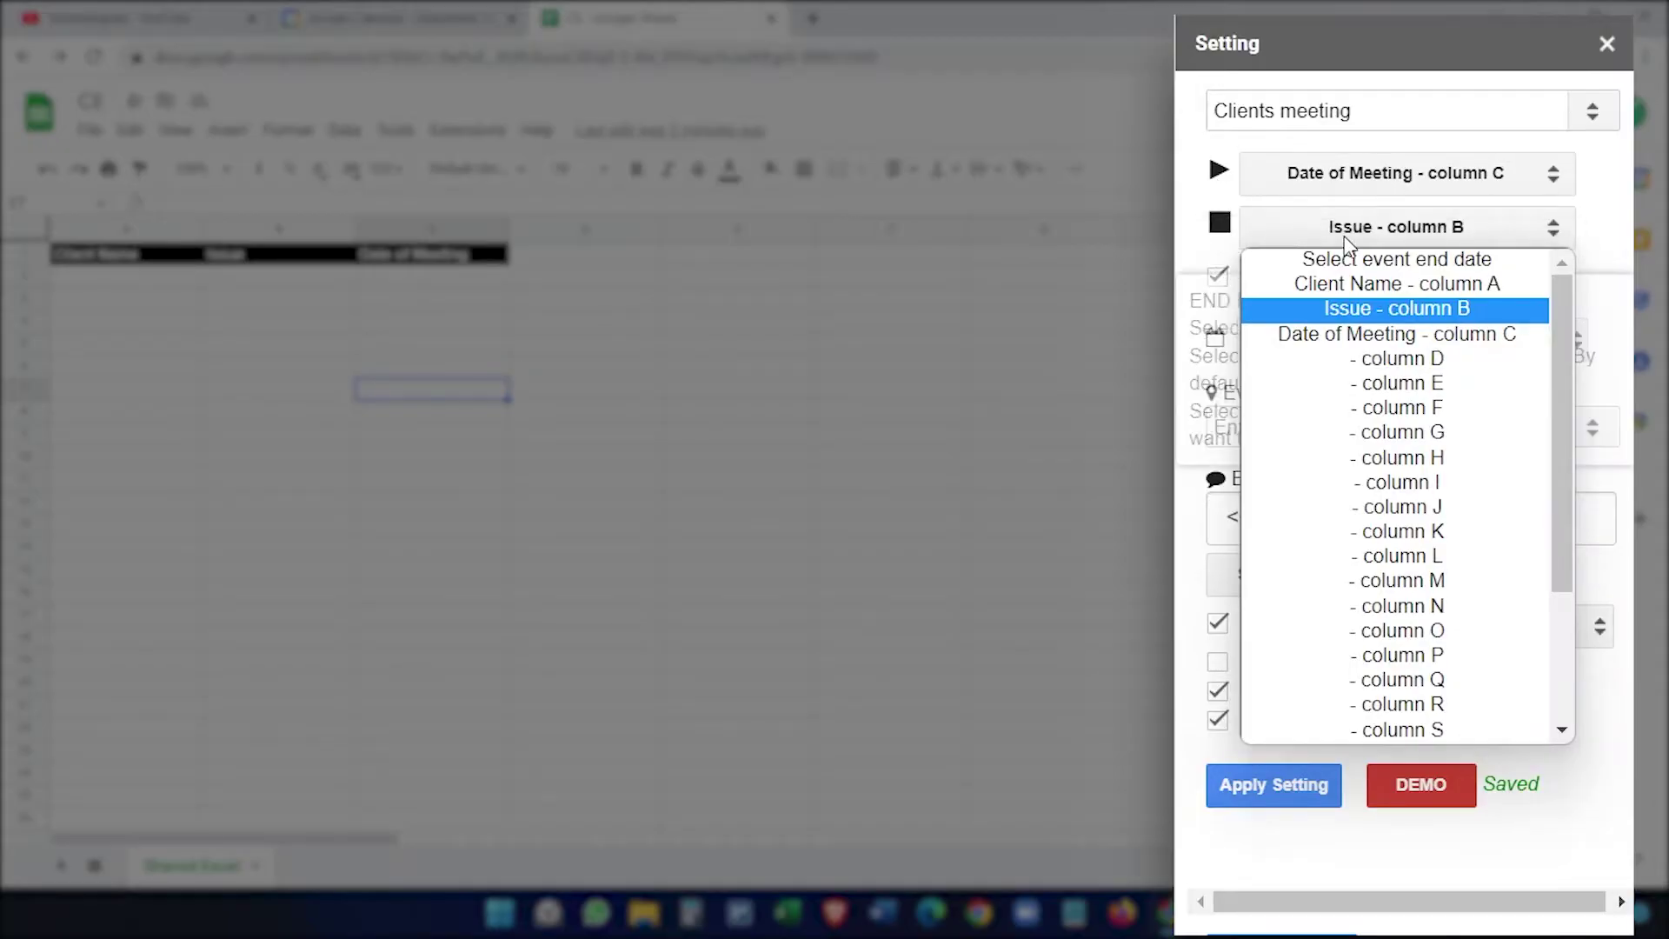
{"action": "left_click", "coordinate": [1402, 335]}
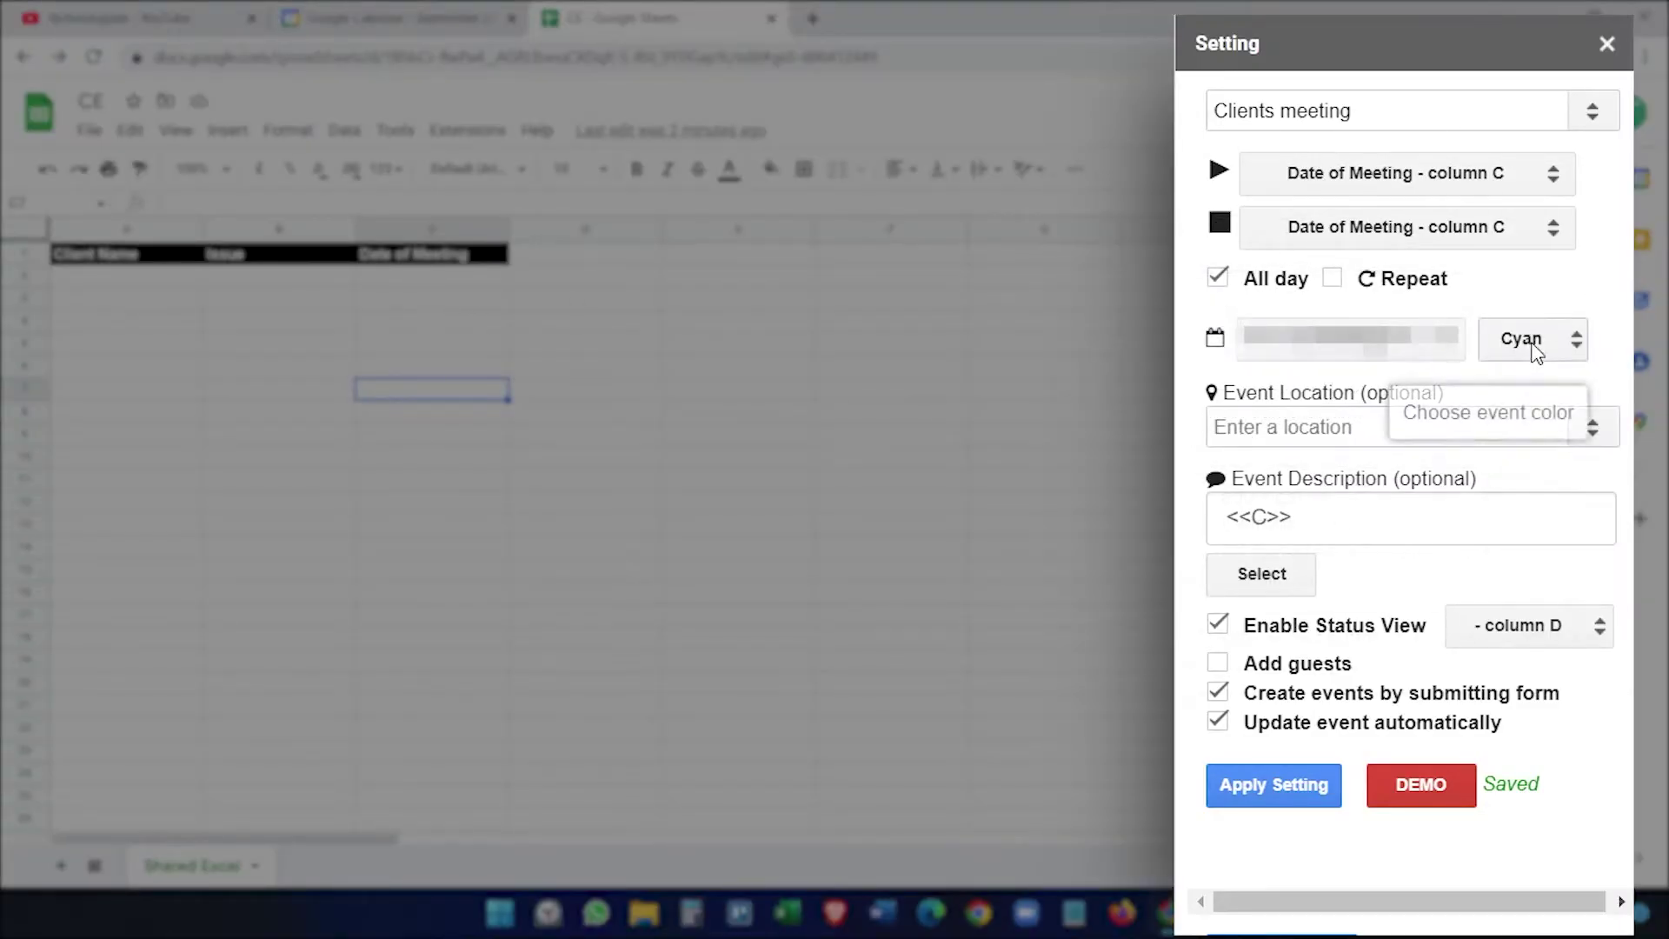
Step: Set the calendar event colour to Red
{"action": "left_click", "coordinate": [1535, 346]}
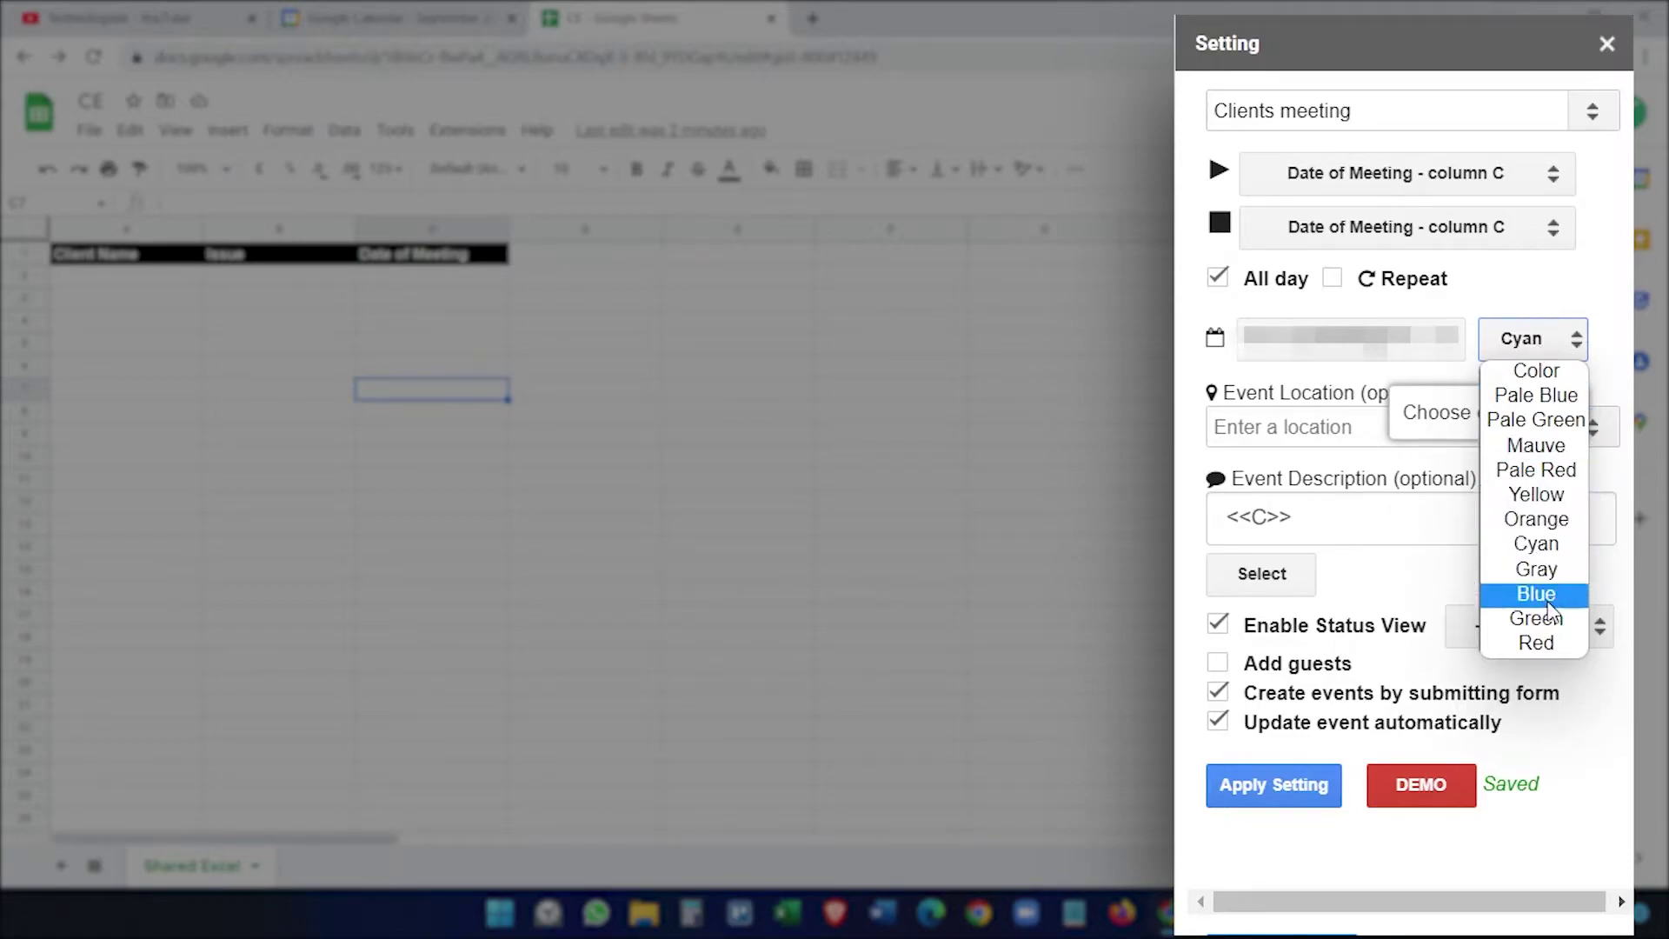
{"action": "left_click", "coordinate": [1536, 643]}
{"action": "left_click", "coordinate": [1399, 431]}
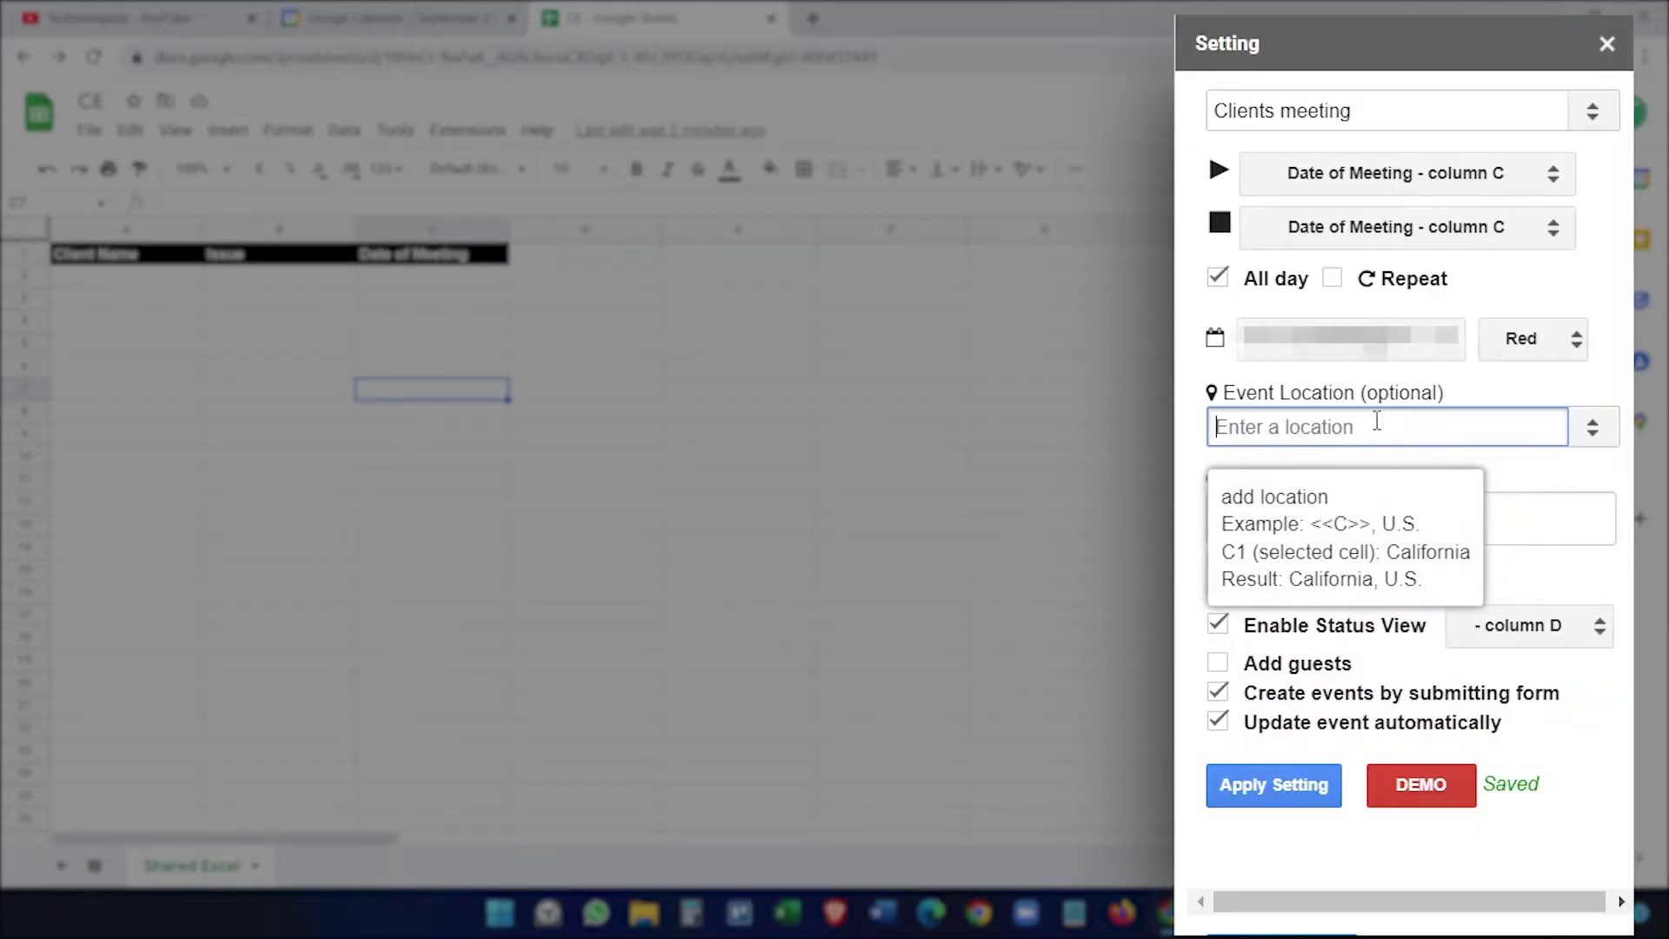
Step: Replace the <<C>> description placeholder with the Issue column B
{"action": "mouse_move", "coordinate": [1393, 519]}
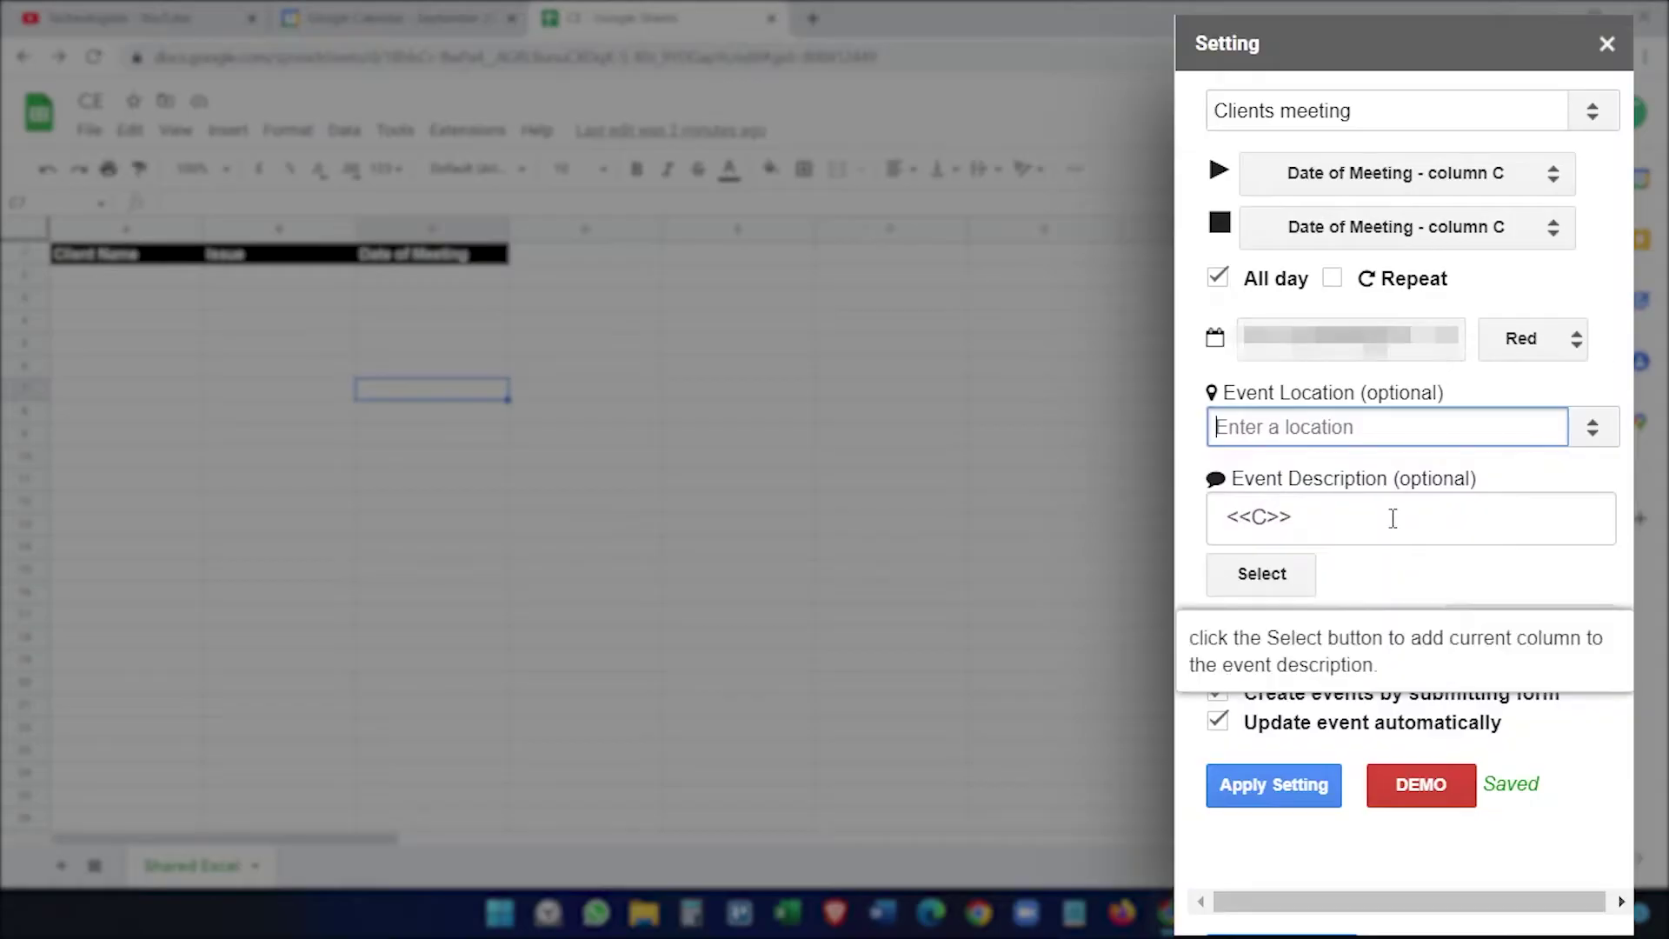
{"action": "left_click", "coordinate": [1337, 520]}
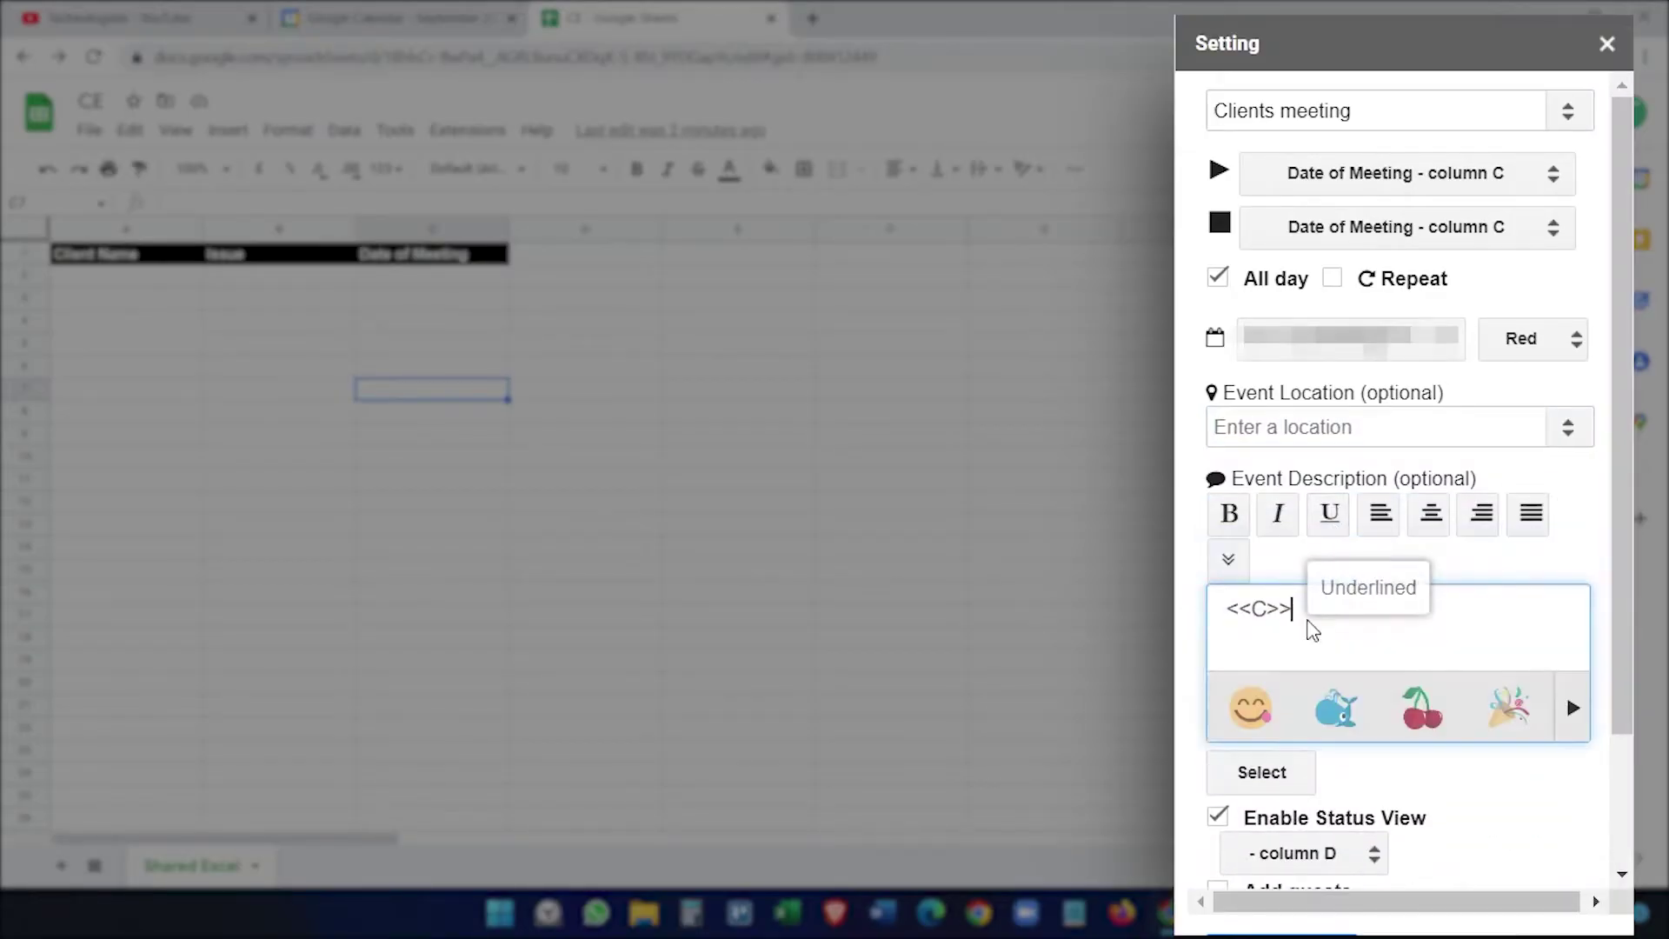
{"action": "left_click_drag", "start_coordinate": [1317, 613], "coordinate": [1229, 609]}
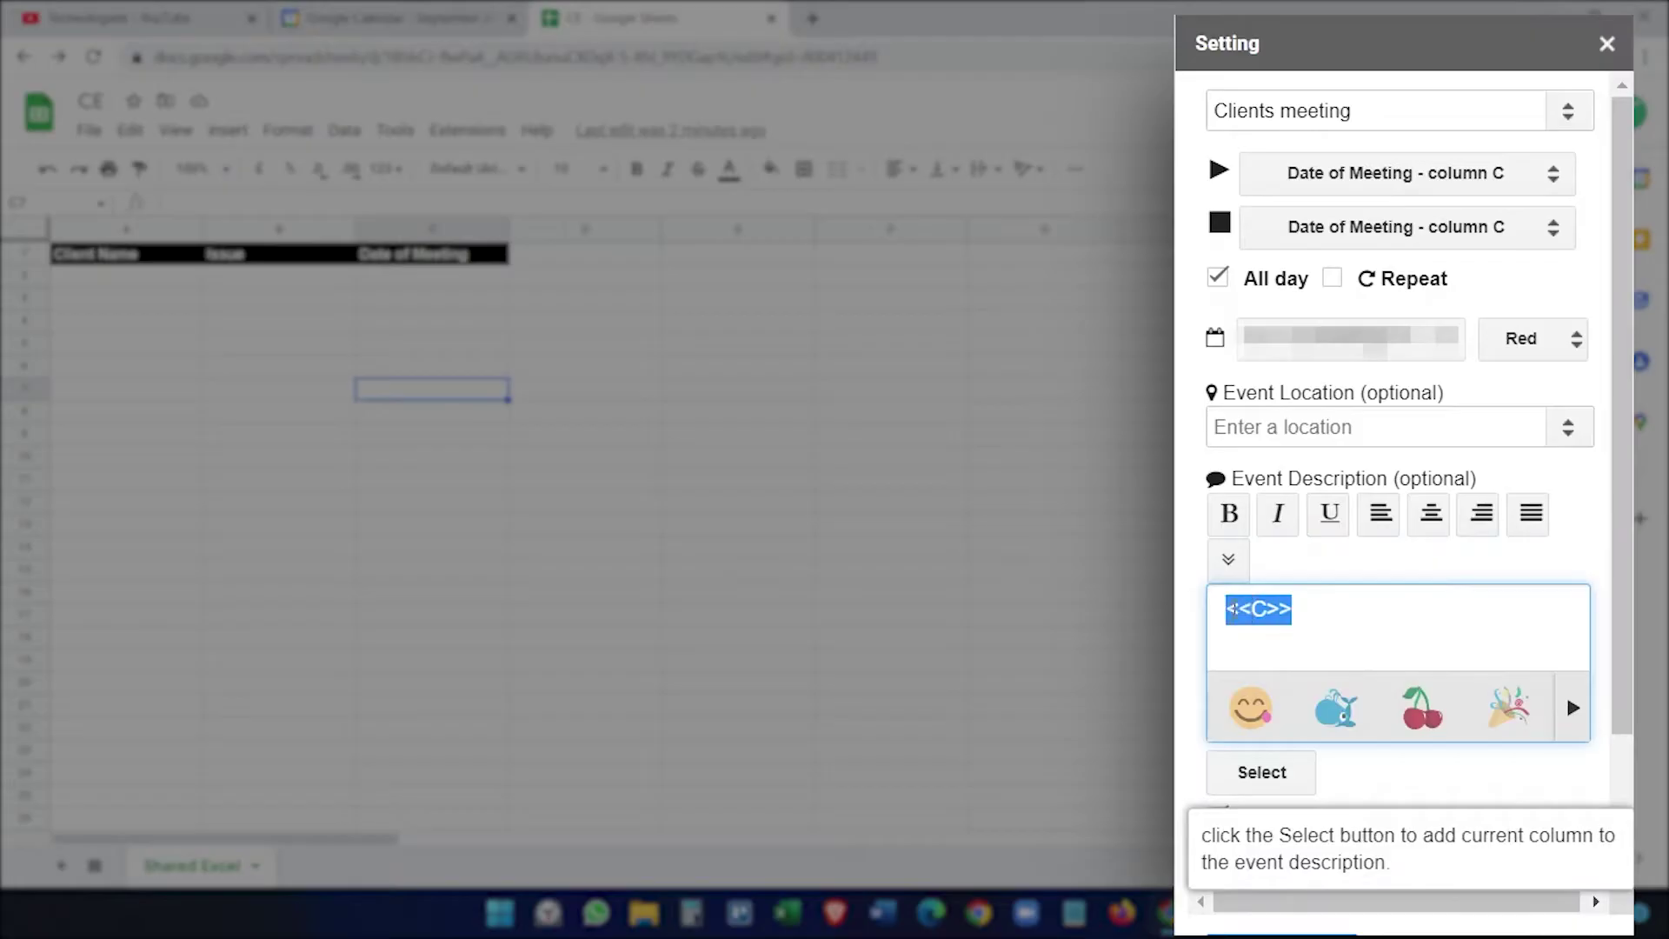
{"action": "key", "text": "BackSpace"}
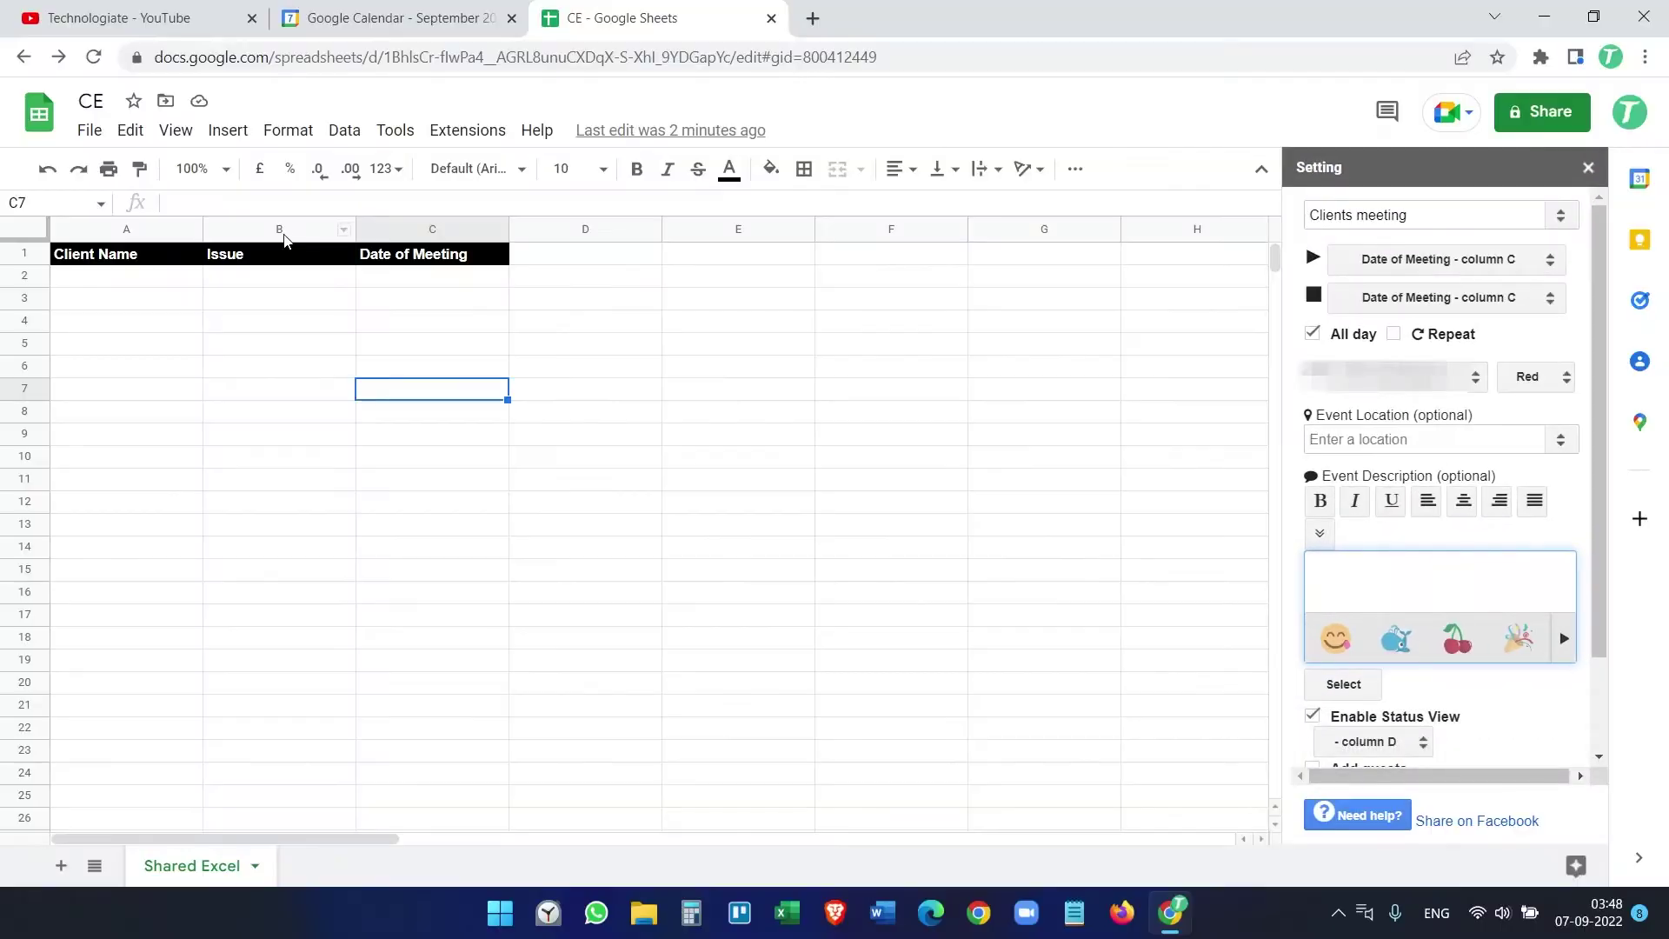
{"action": "left_click", "coordinate": [279, 230]}
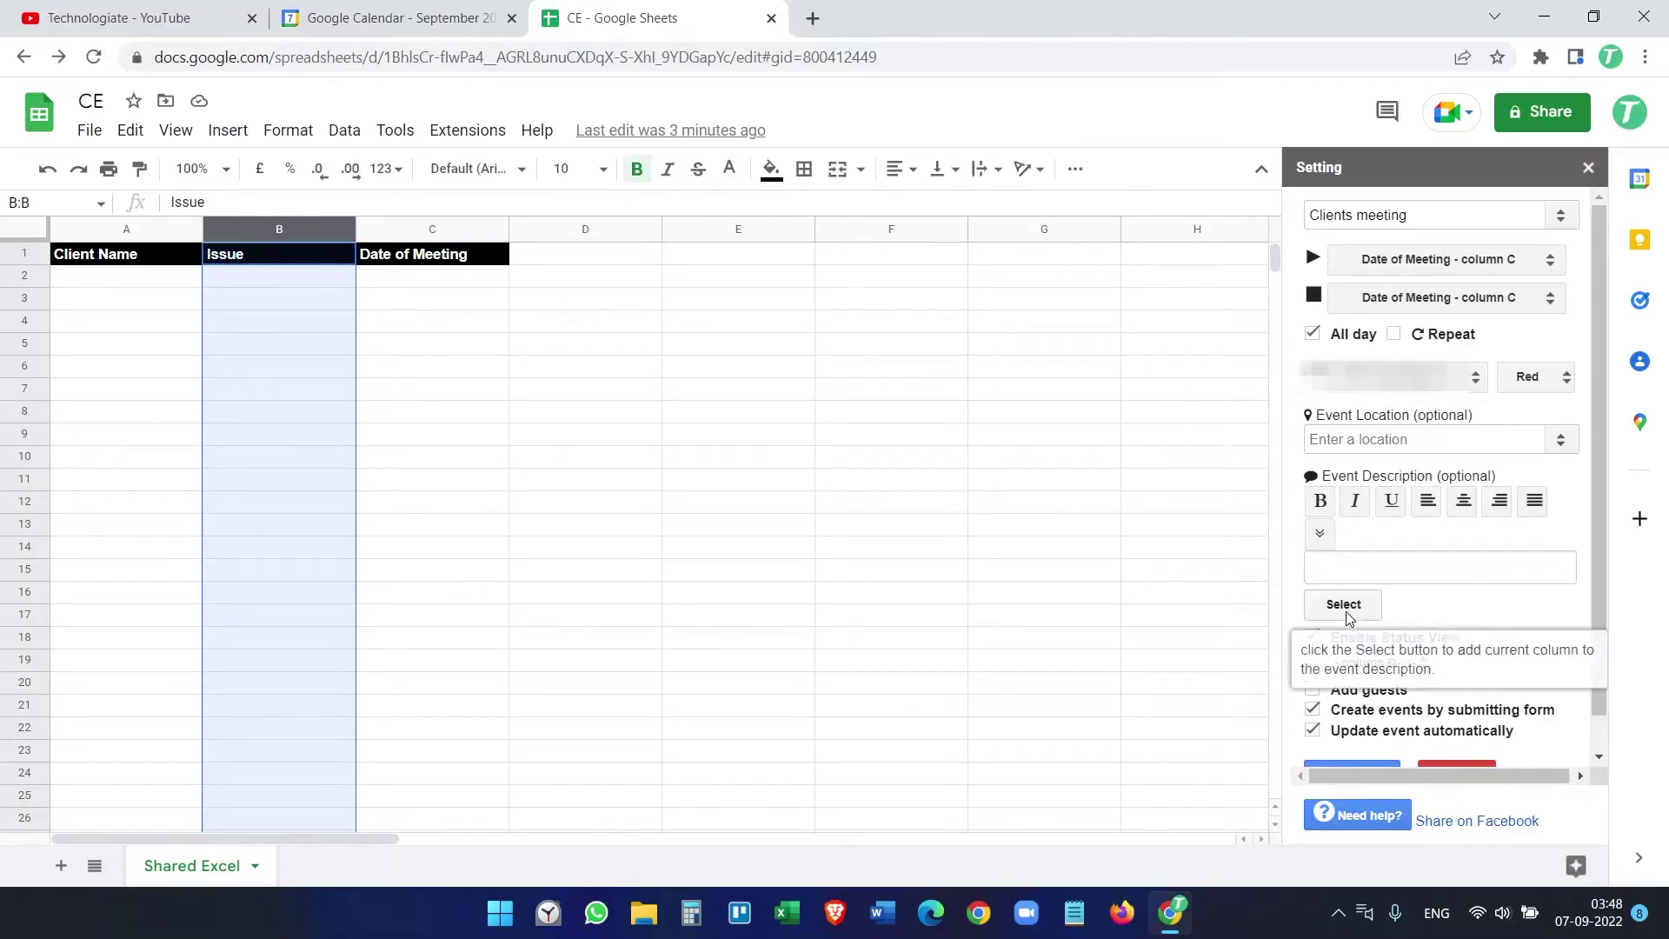
{"action": "left_click", "coordinate": [1347, 611]}
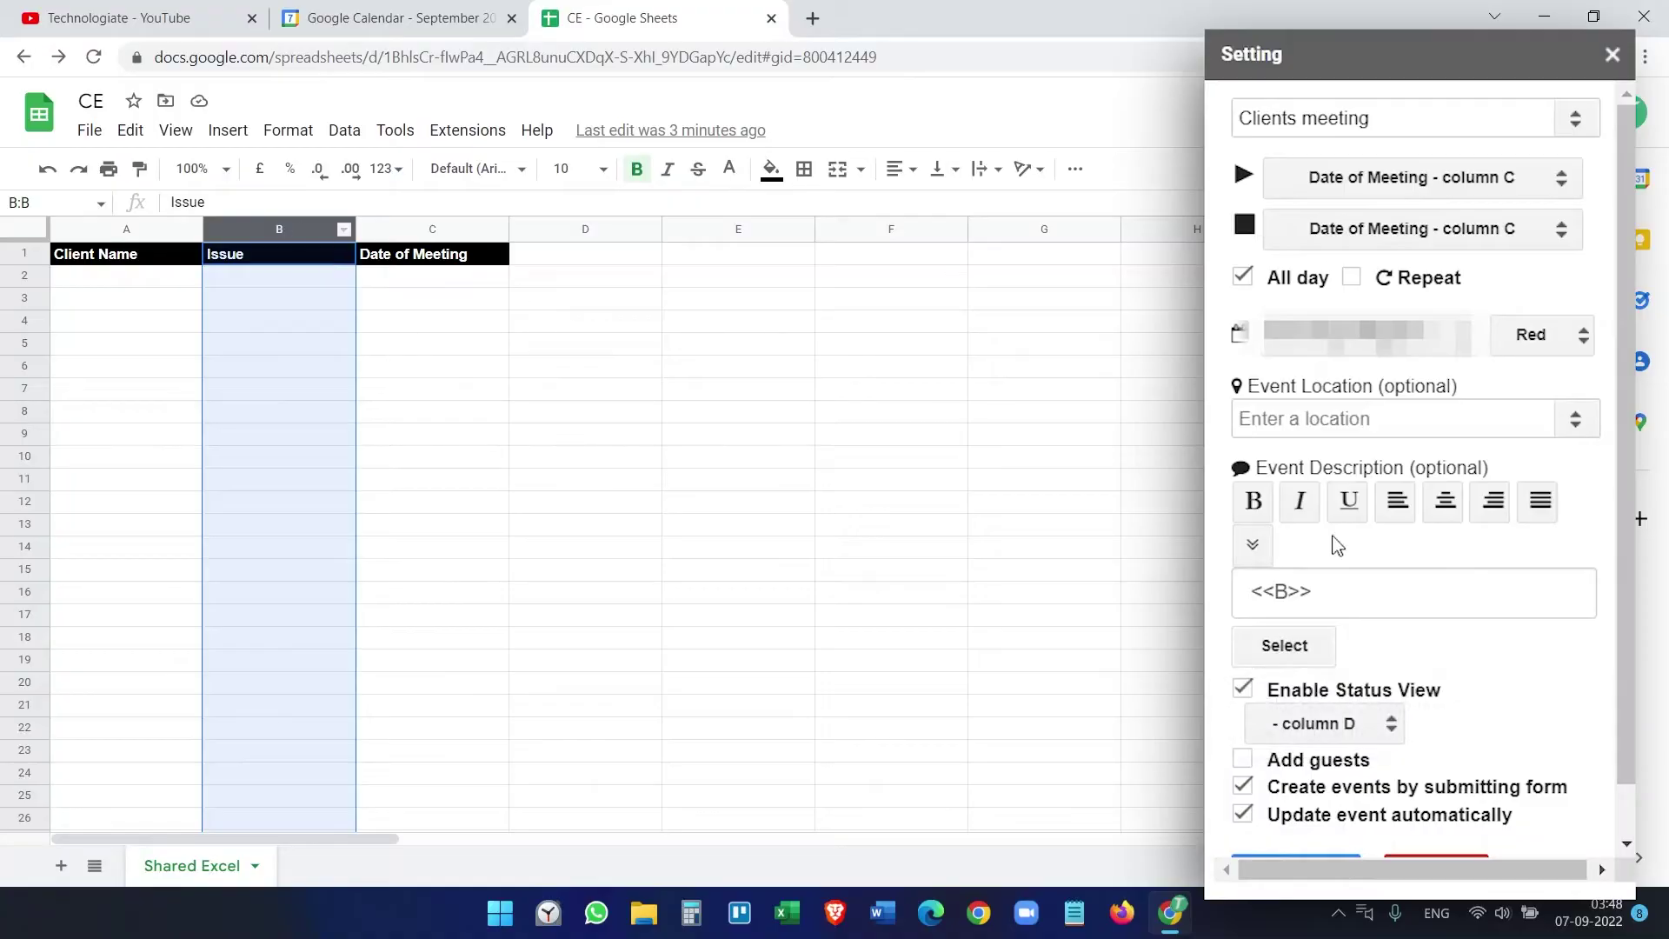
Step: Keep column D as status, disable form-submitted events, and apply the settings
{"action": "scroll", "coordinate": [1337, 545], "scroll_direction": "down", "scroll_amount": 1}
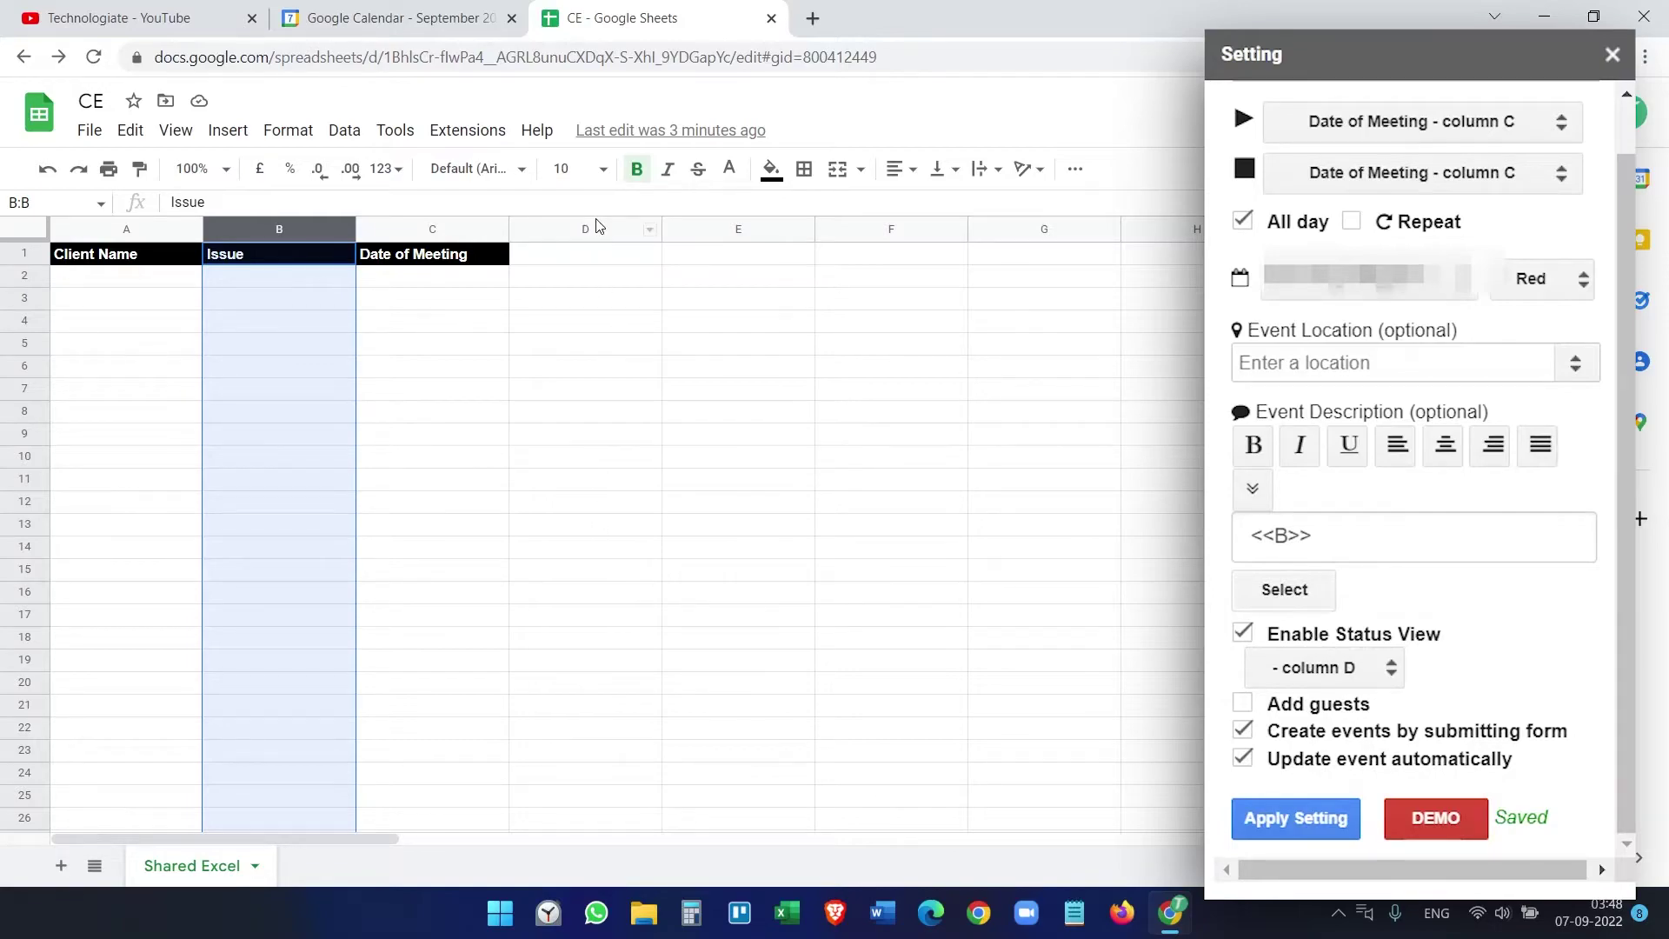
{"action": "left_click", "coordinate": [1352, 674]}
{"action": "left_click", "coordinate": [1356, 681]}
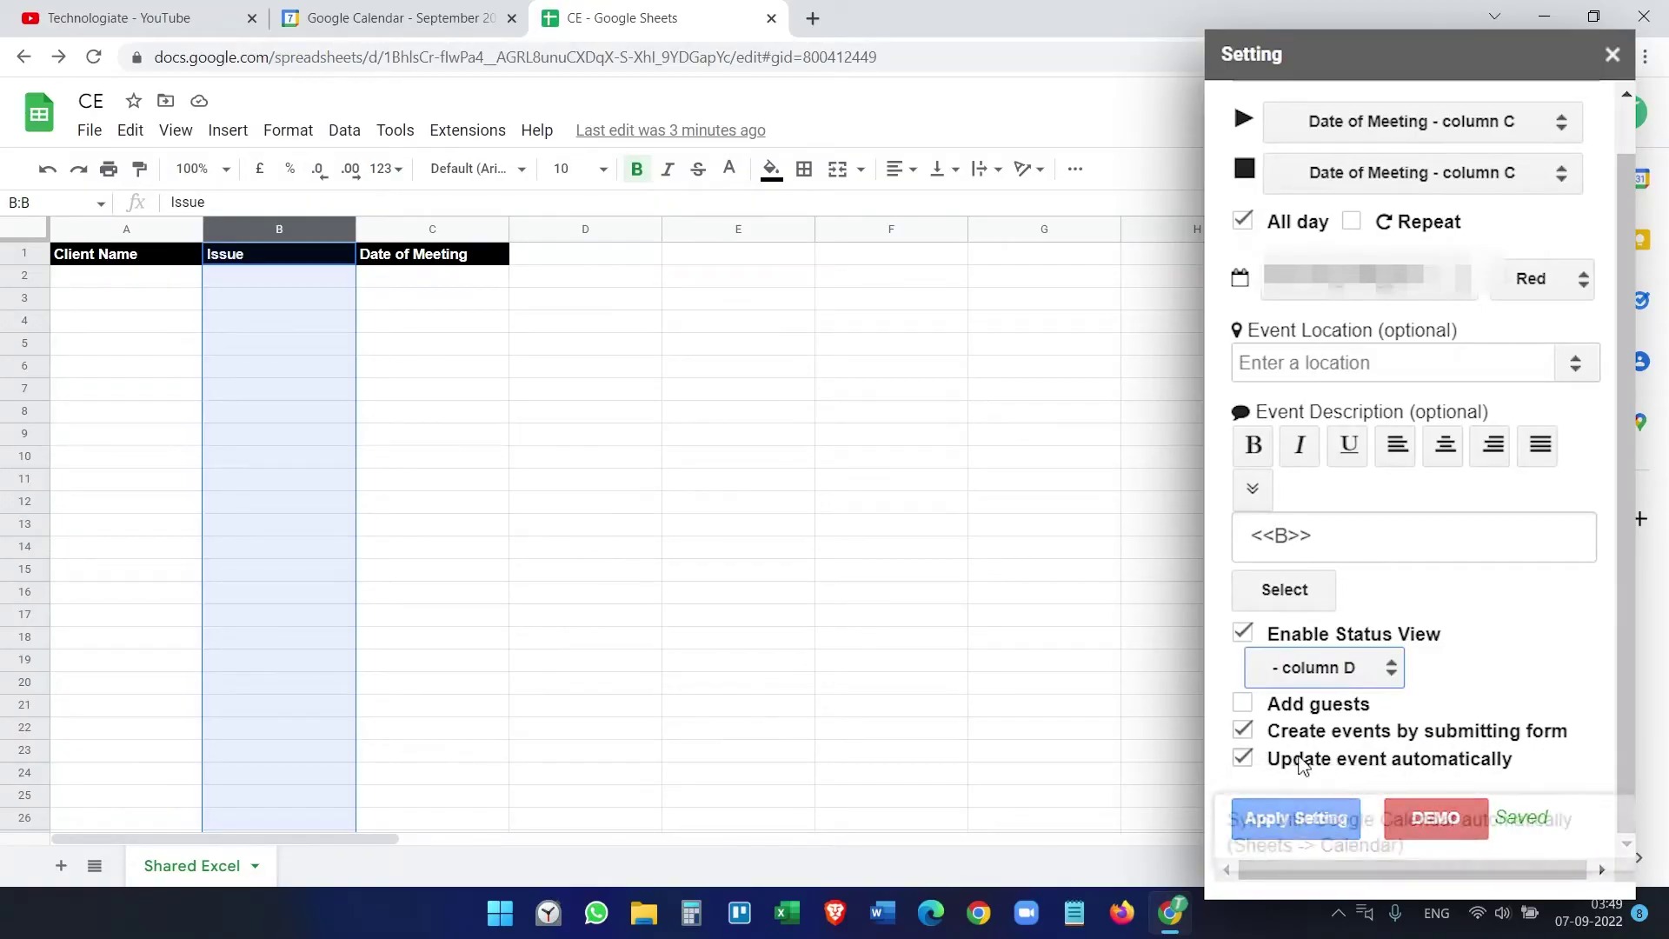
{"action": "left_click", "coordinate": [1439, 730]}
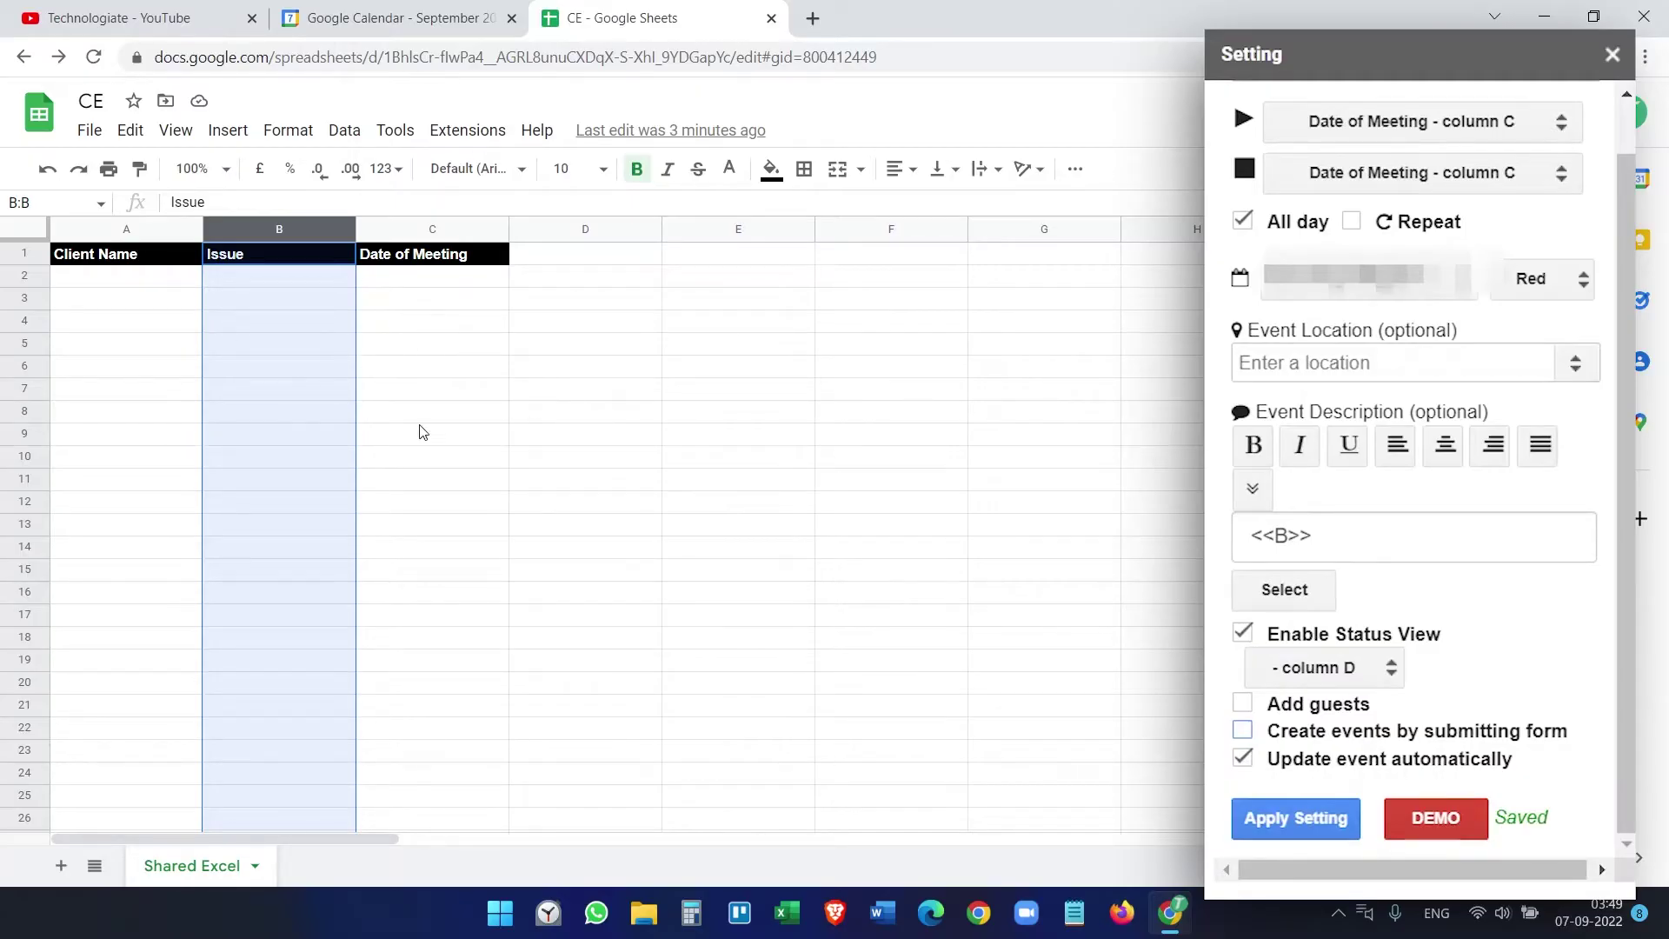
{"action": "left_click", "coordinate": [1326, 765]}
{"action": "left_click", "coordinate": [1326, 826]}
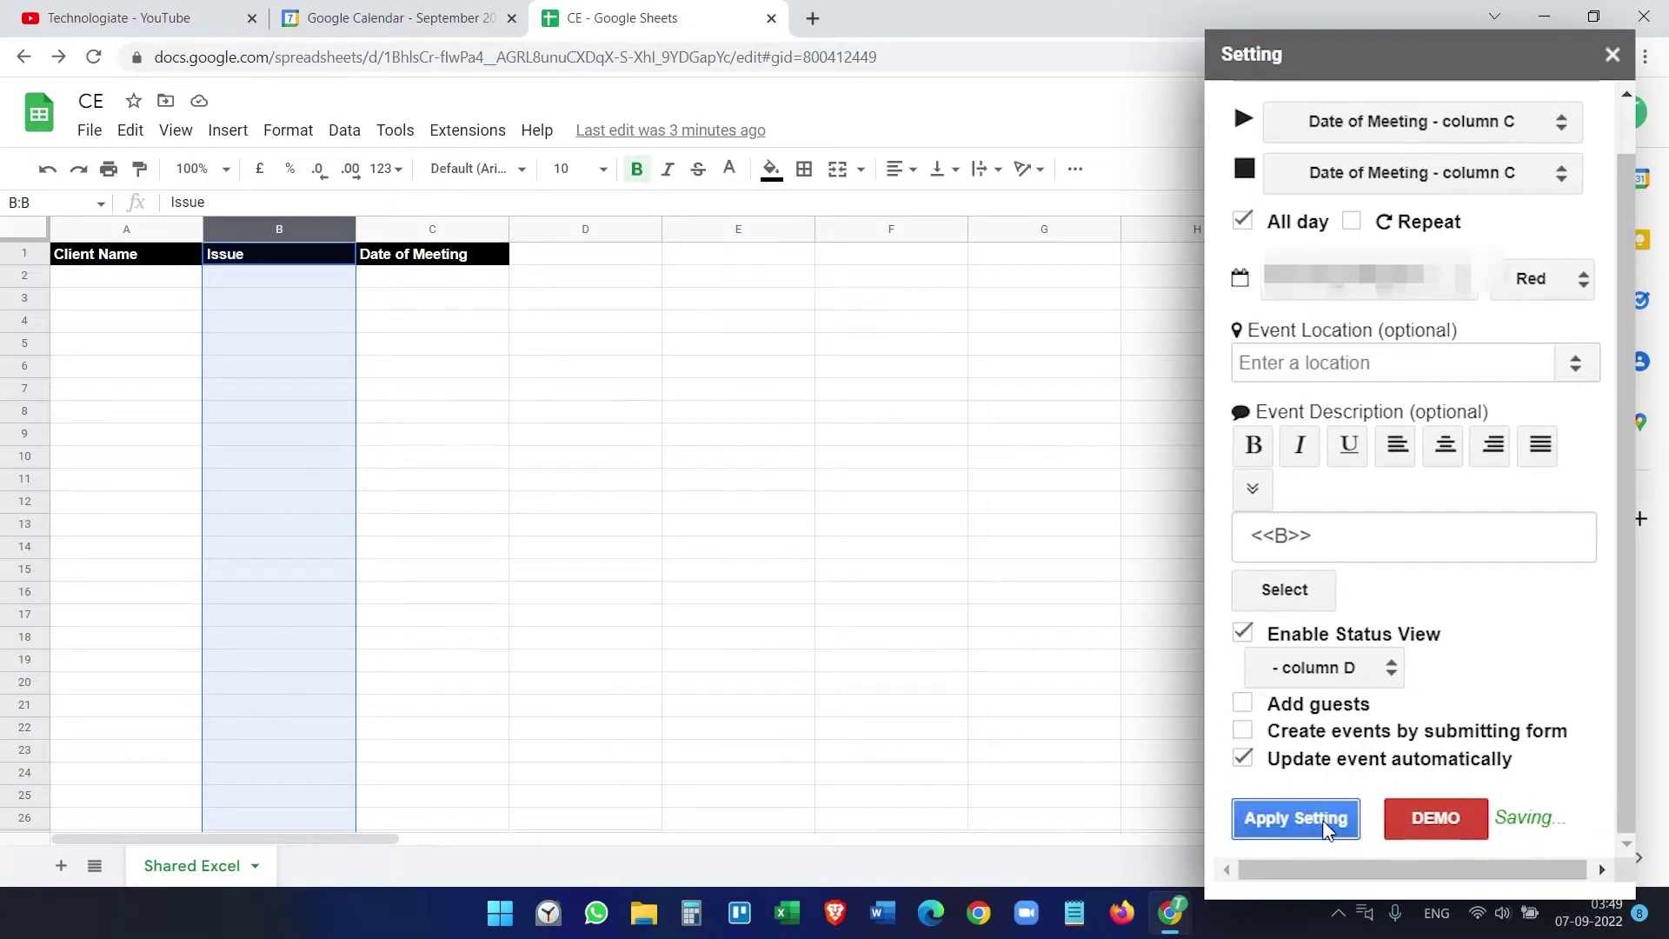
{"action": "left_click", "coordinate": [1613, 55]}
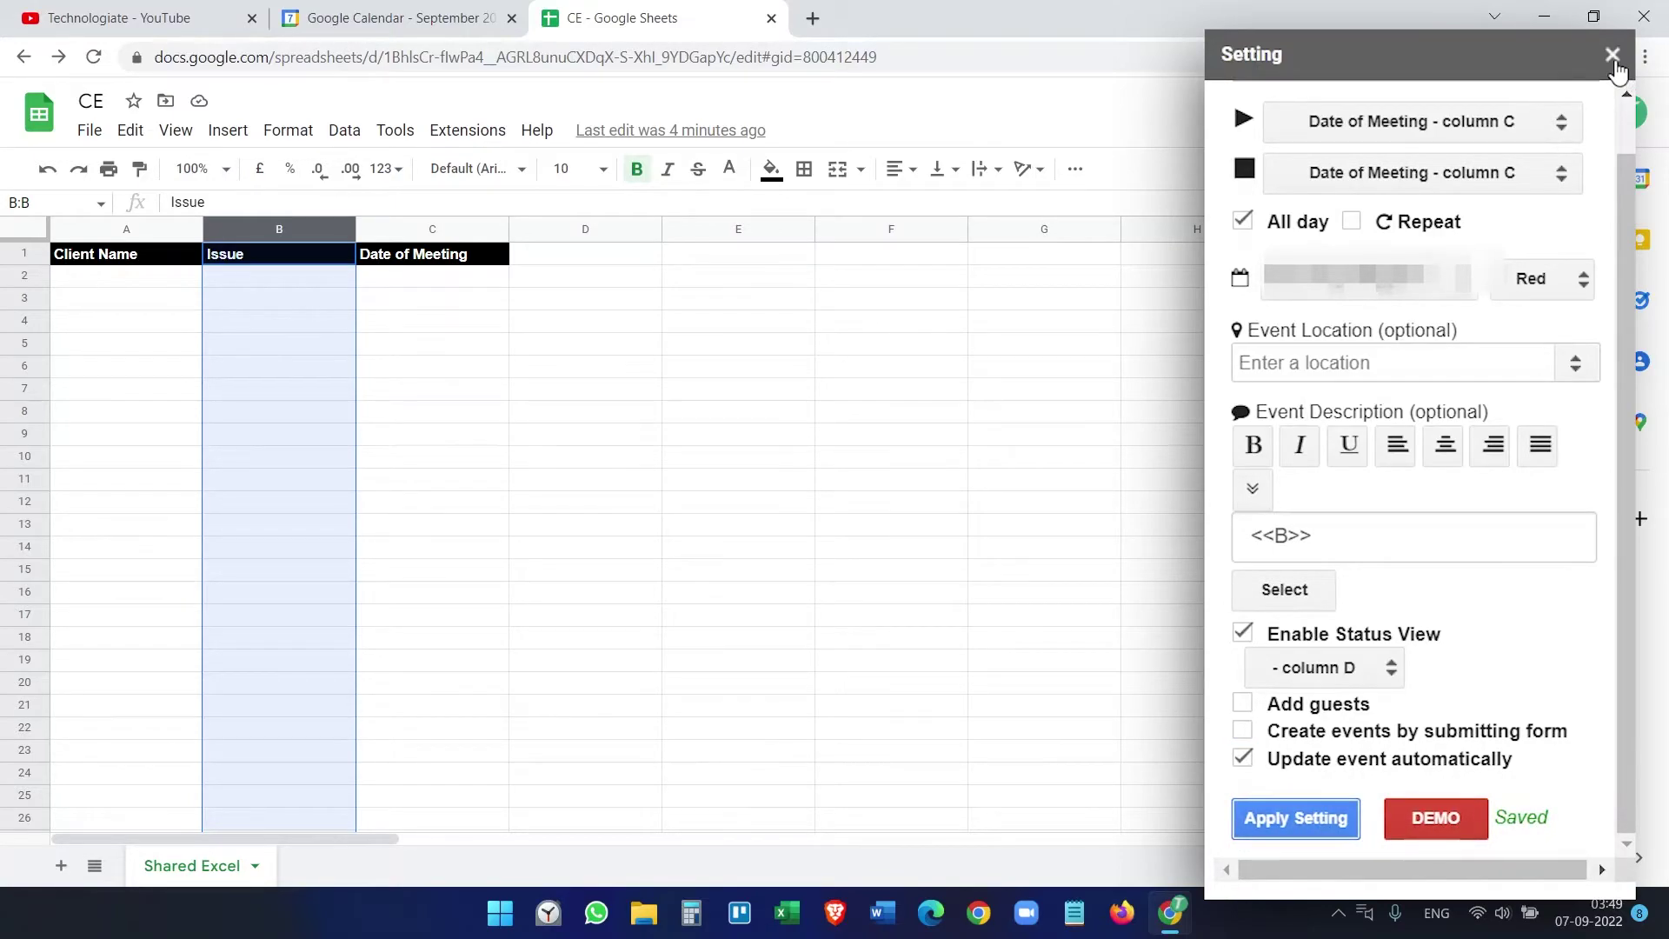
Step: Enter a client, issue Microsft and date 12/09/2022 in row 2, then view Calendar
{"action": "left_click", "coordinate": [126, 286]}
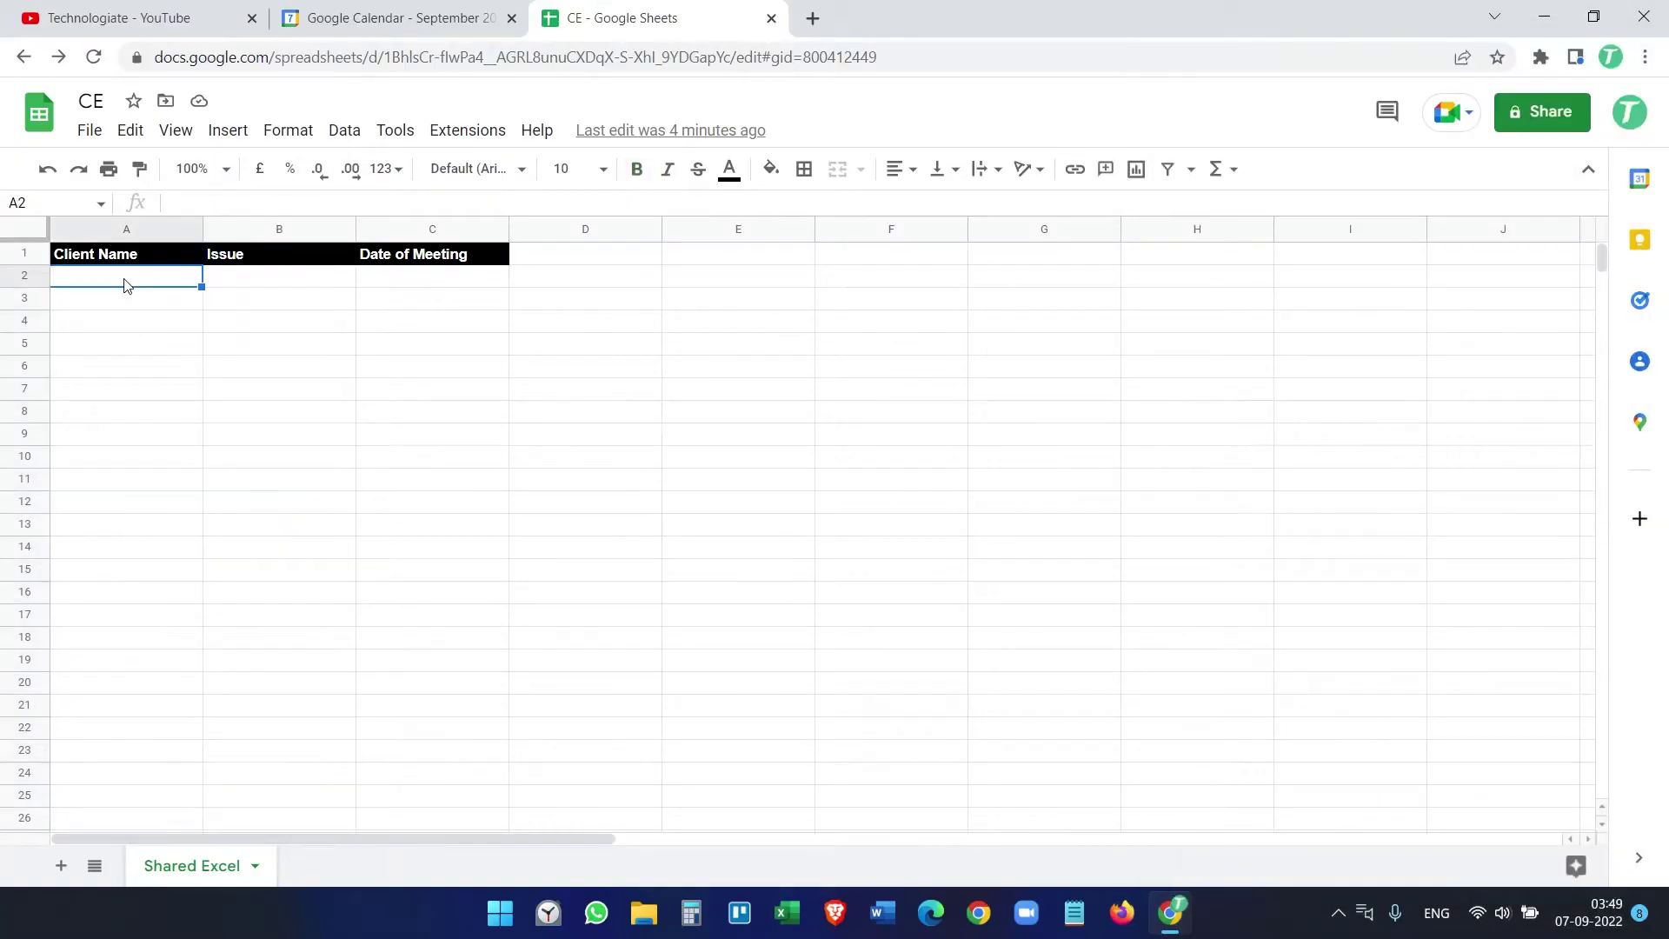
{"action": "type", "text": "Richard"}
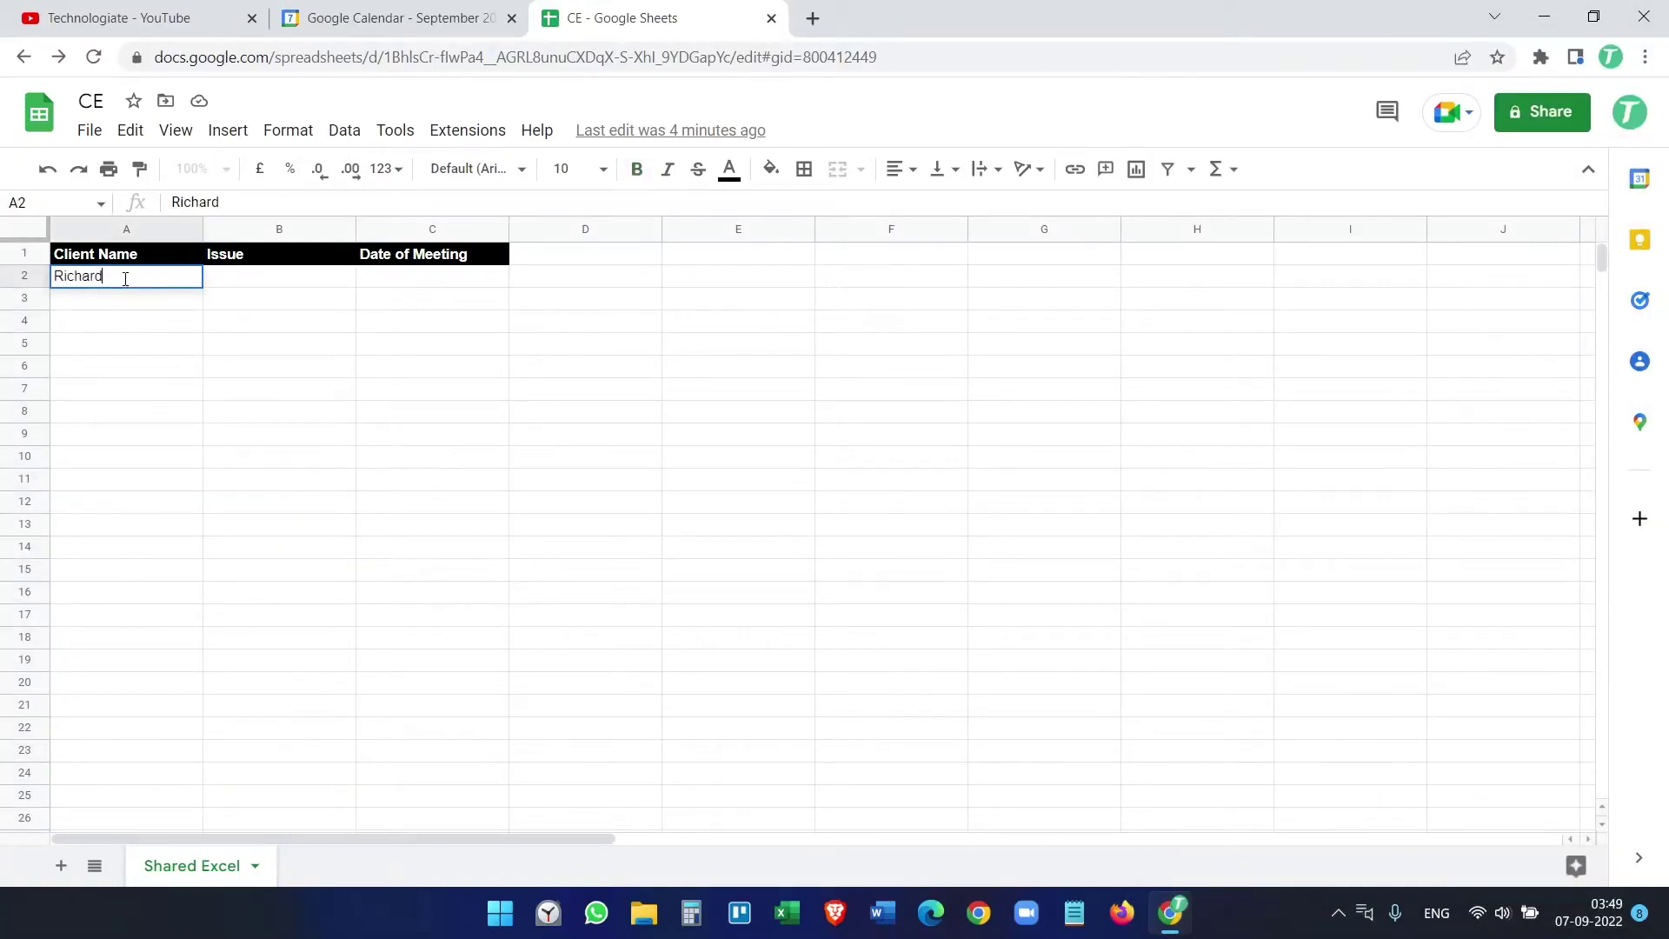
{"action": "key", "text": "Tab"}
{"action": "type", "text": "Microsft"}
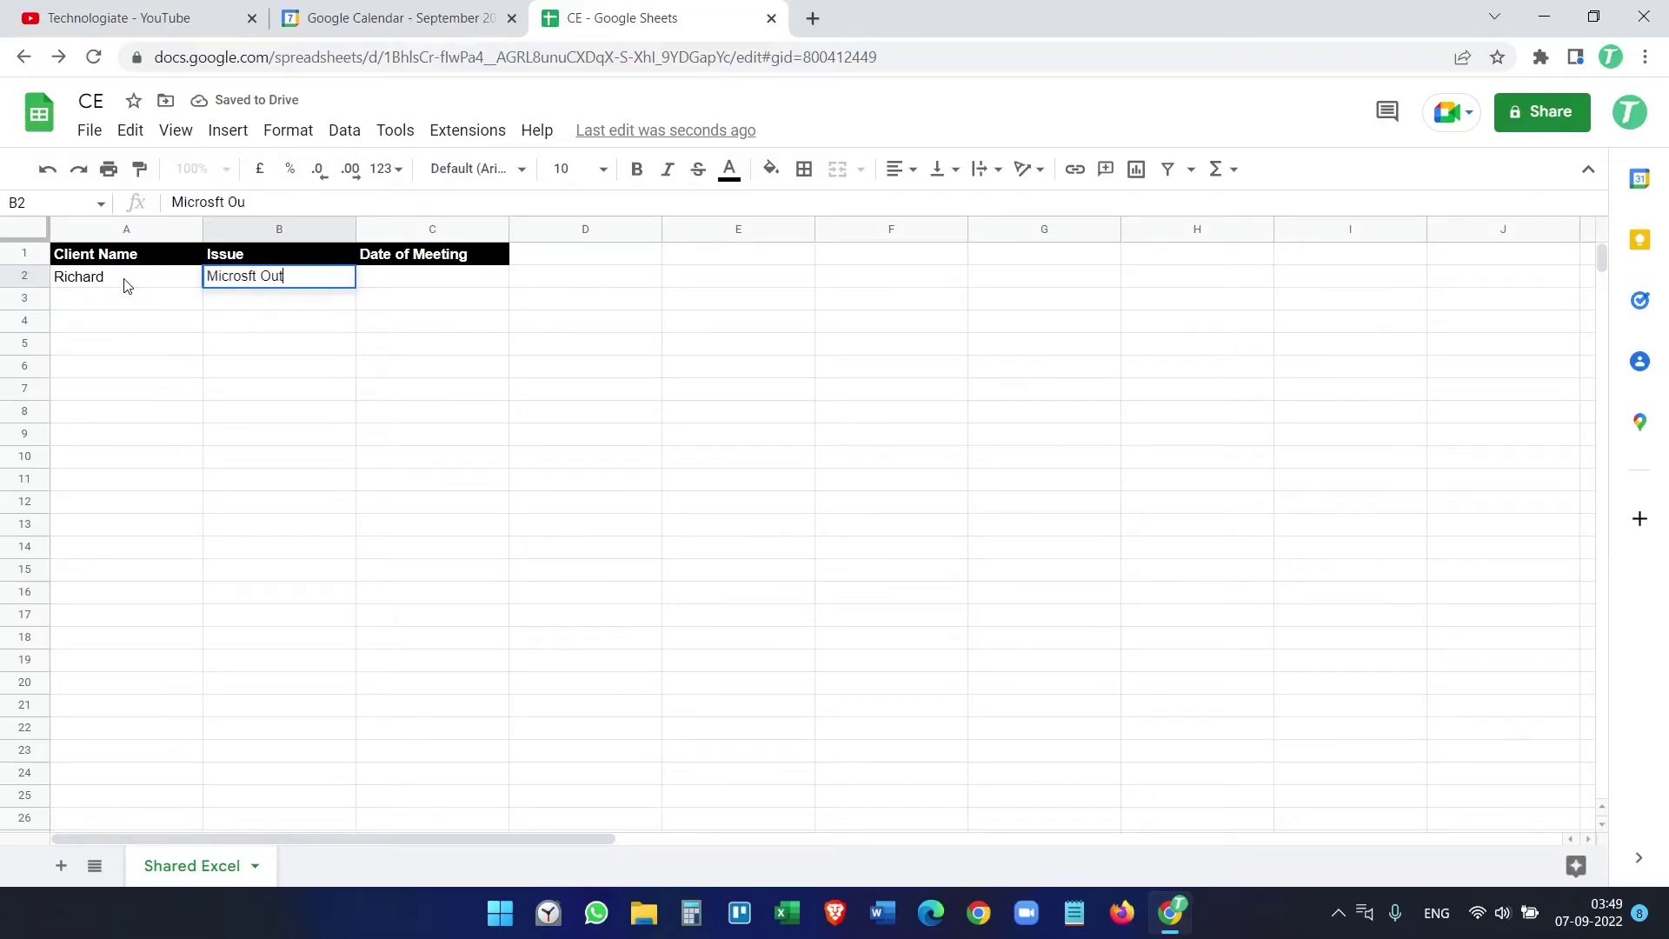
{"action": "key", "text": "Tab"}
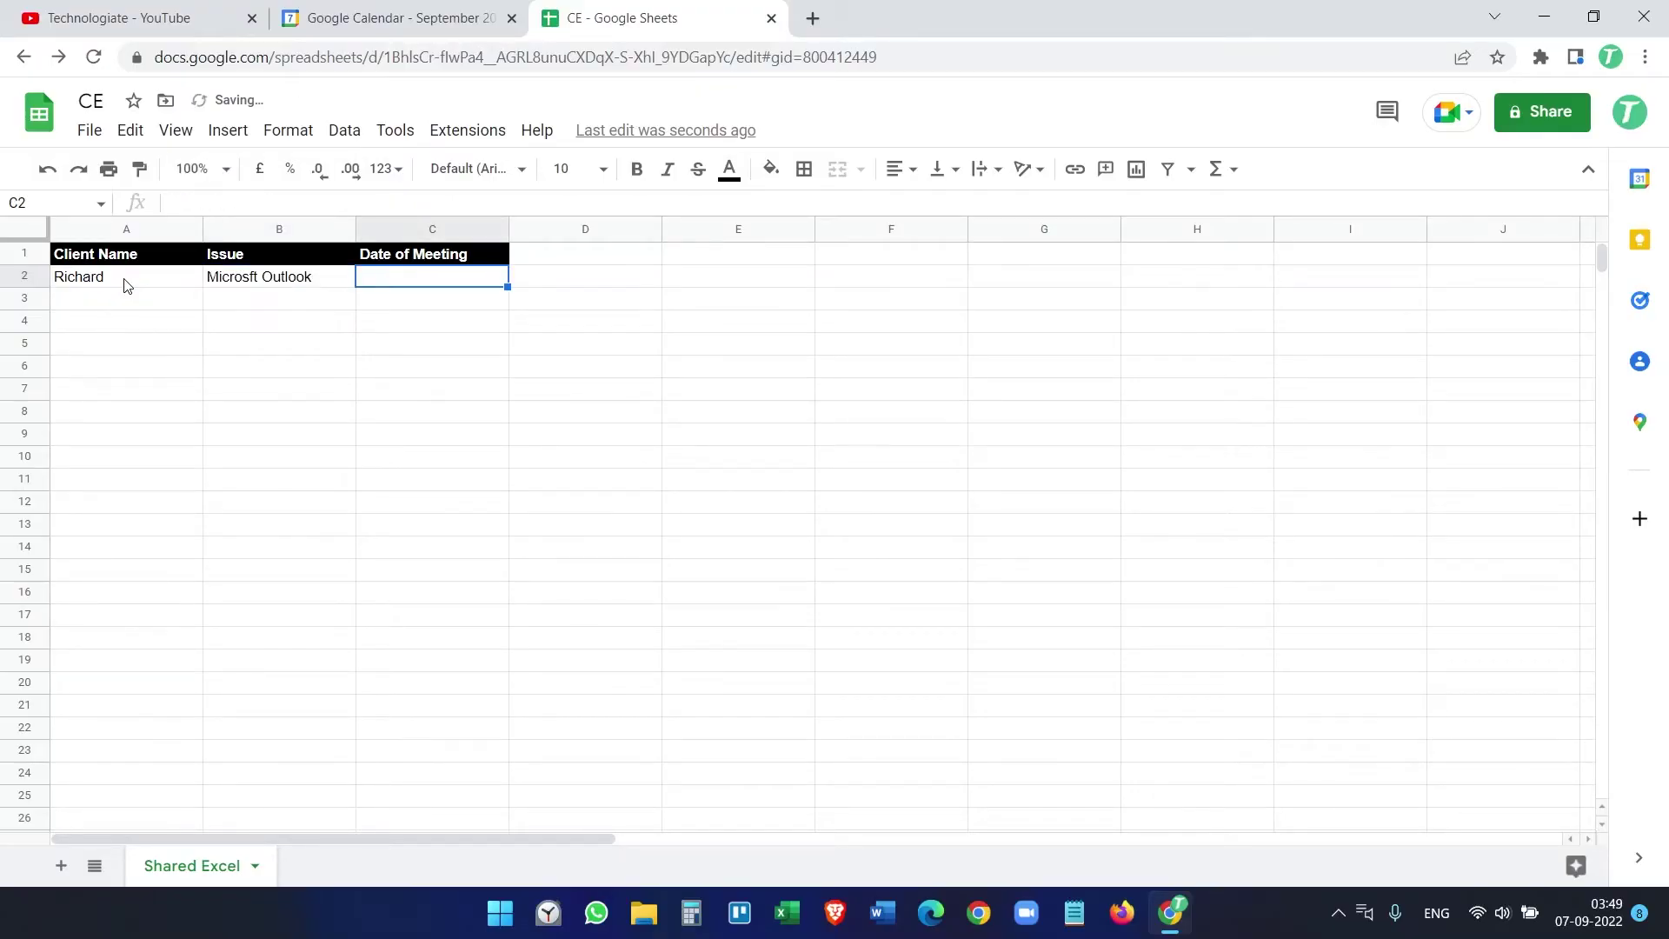
{"action": "type", "text": "12/09"}
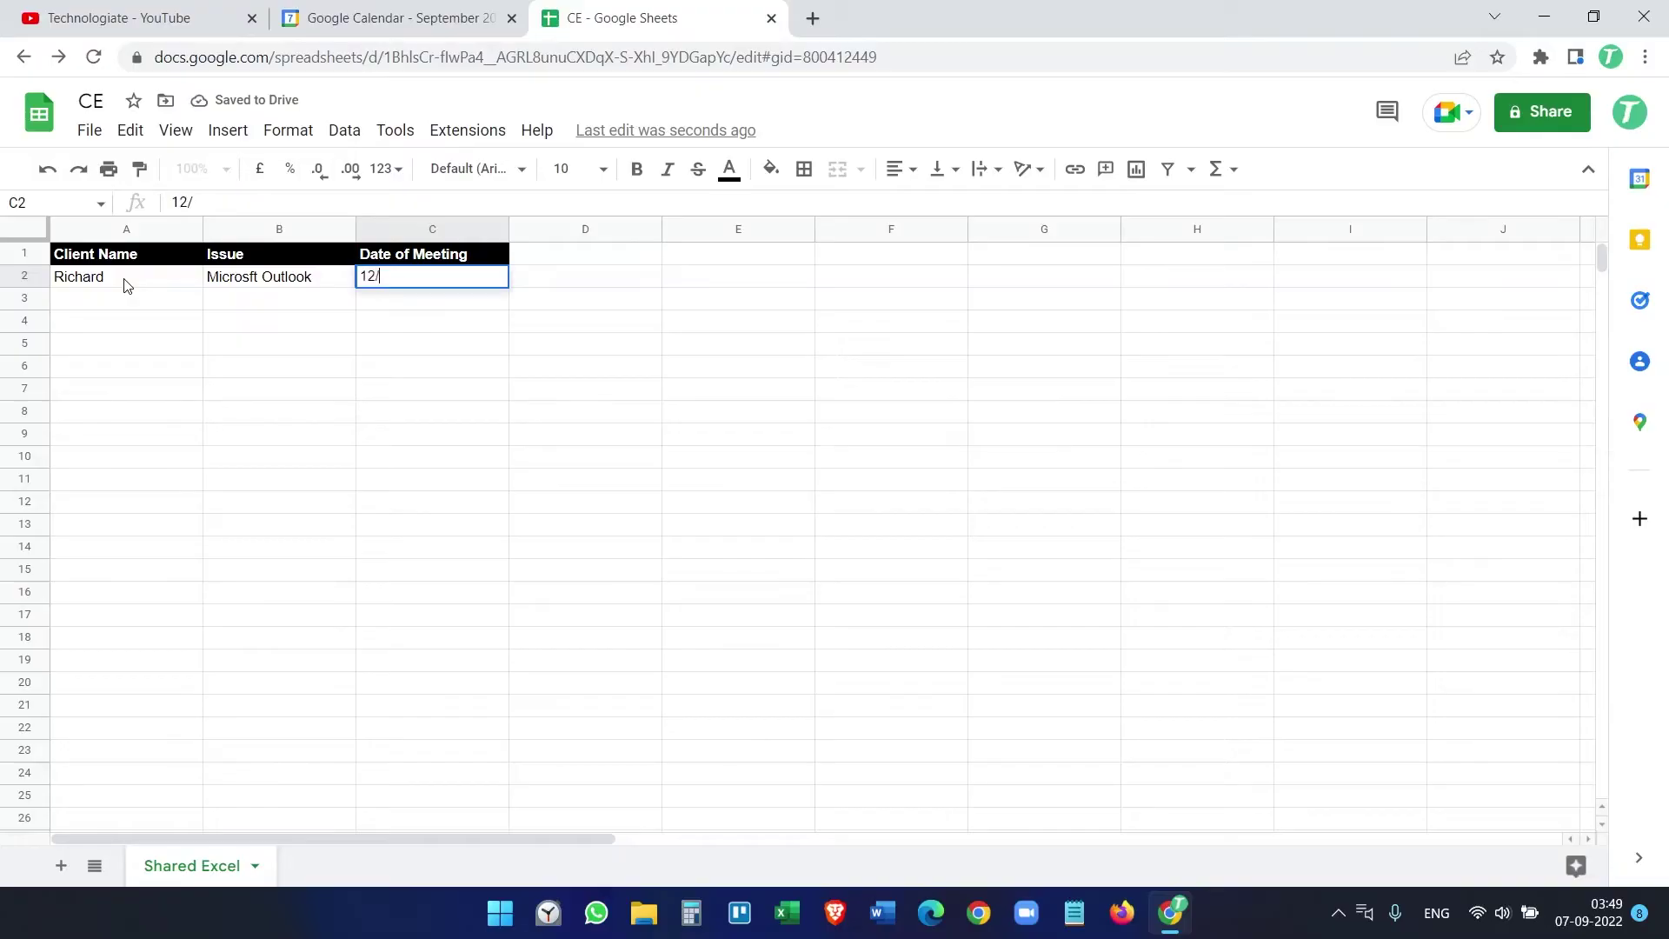
{"action": "type", "text": "/2022"}
{"action": "key", "text": "Return"}
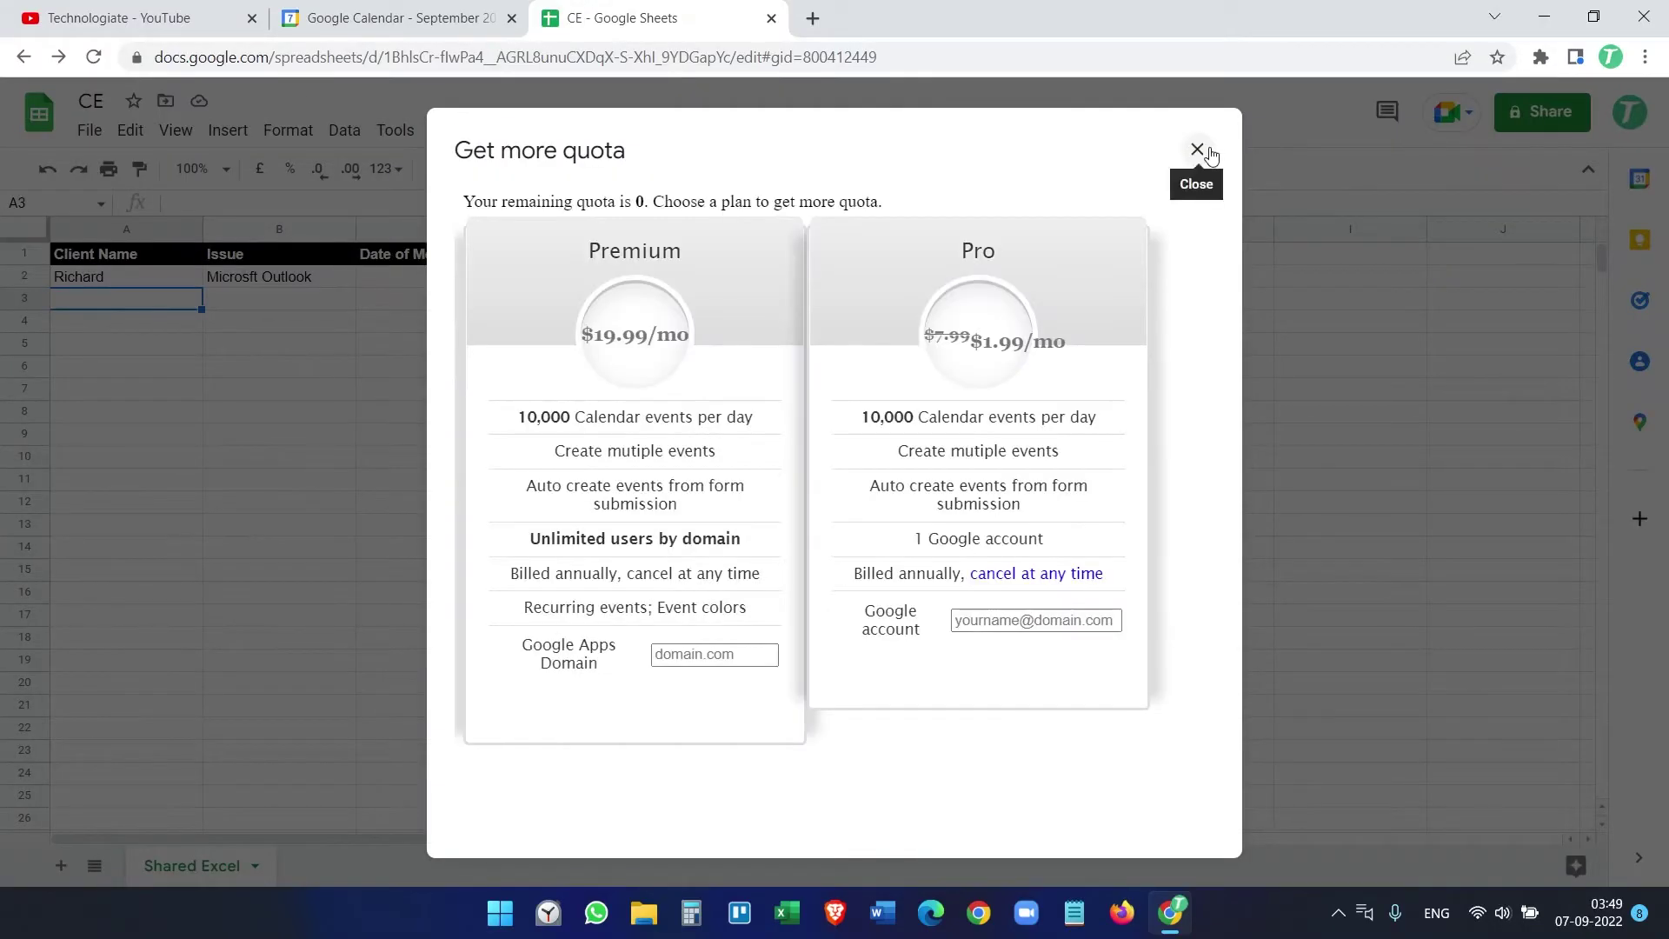
{"action": "left_click", "coordinate": [1198, 149]}
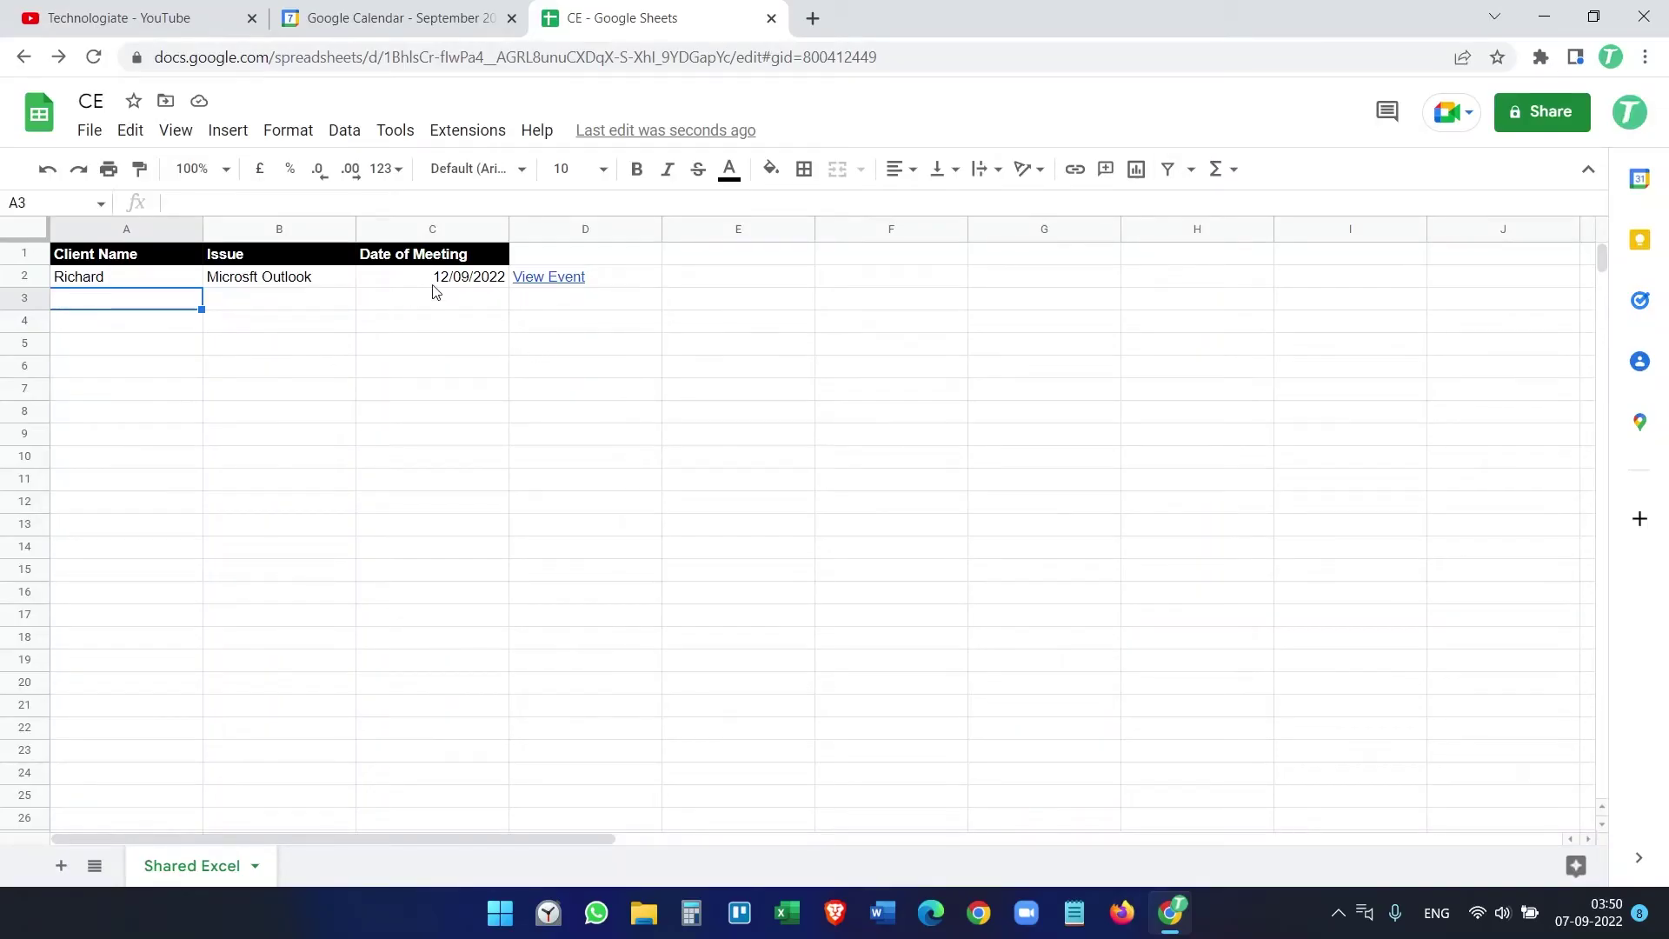
{"action": "left_click", "coordinate": [368, 11]}
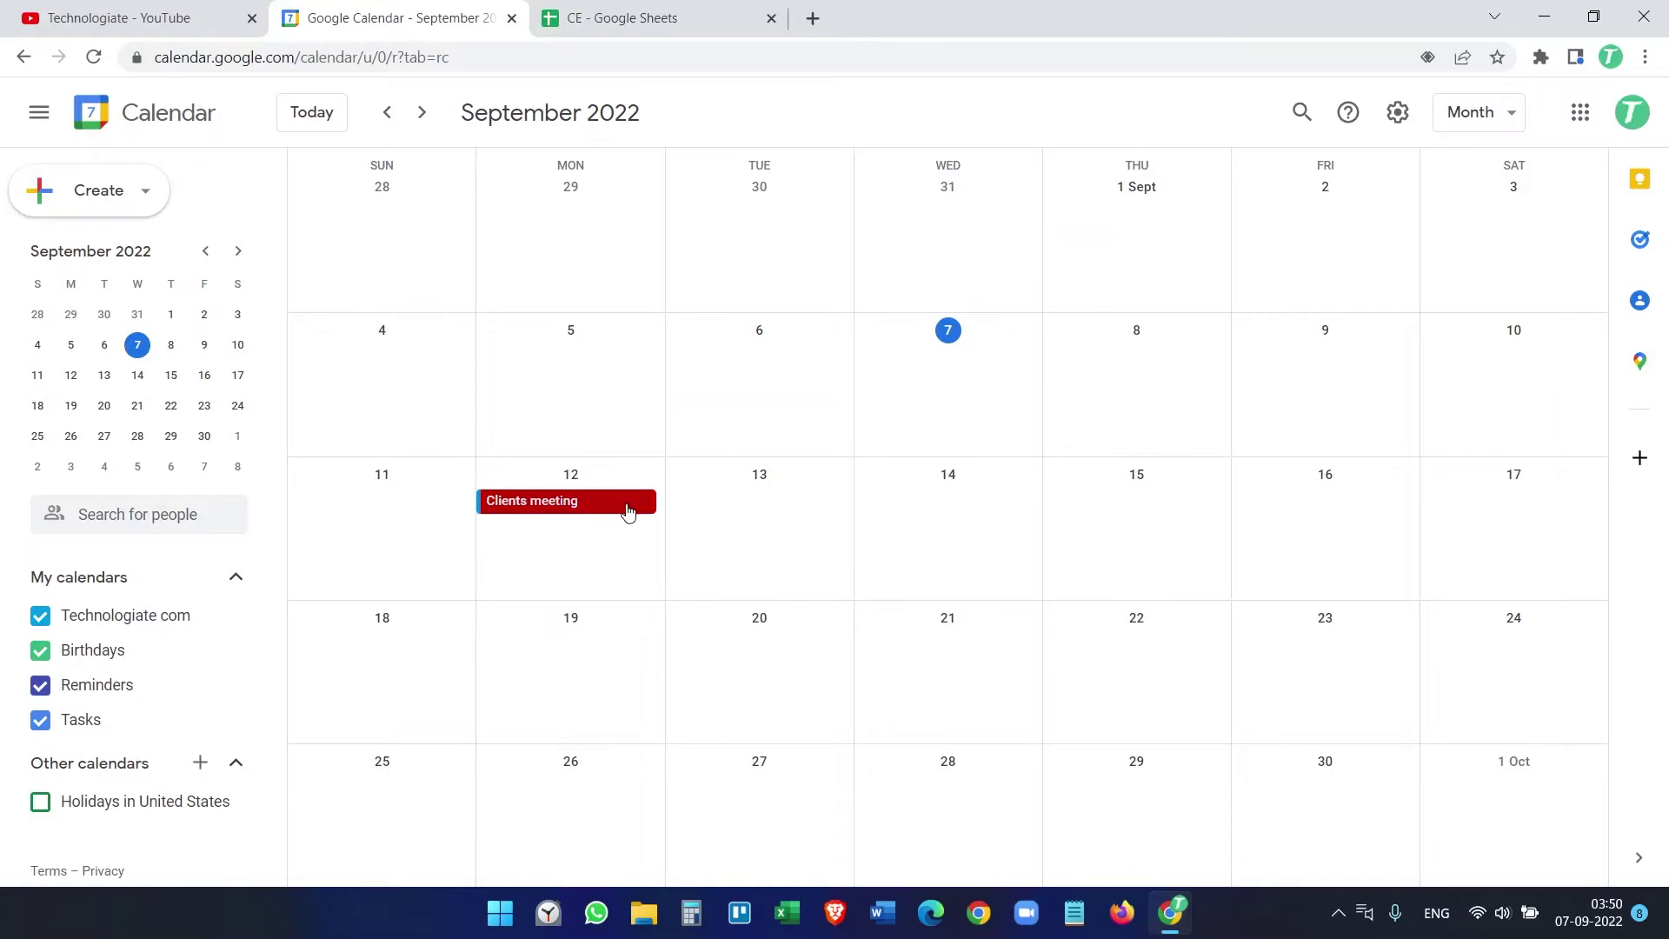
Step: Inspect the 12 September Clients meeting's Microsft Outlook description, then go back to the sheet
{"action": "left_click", "coordinate": [572, 508]}
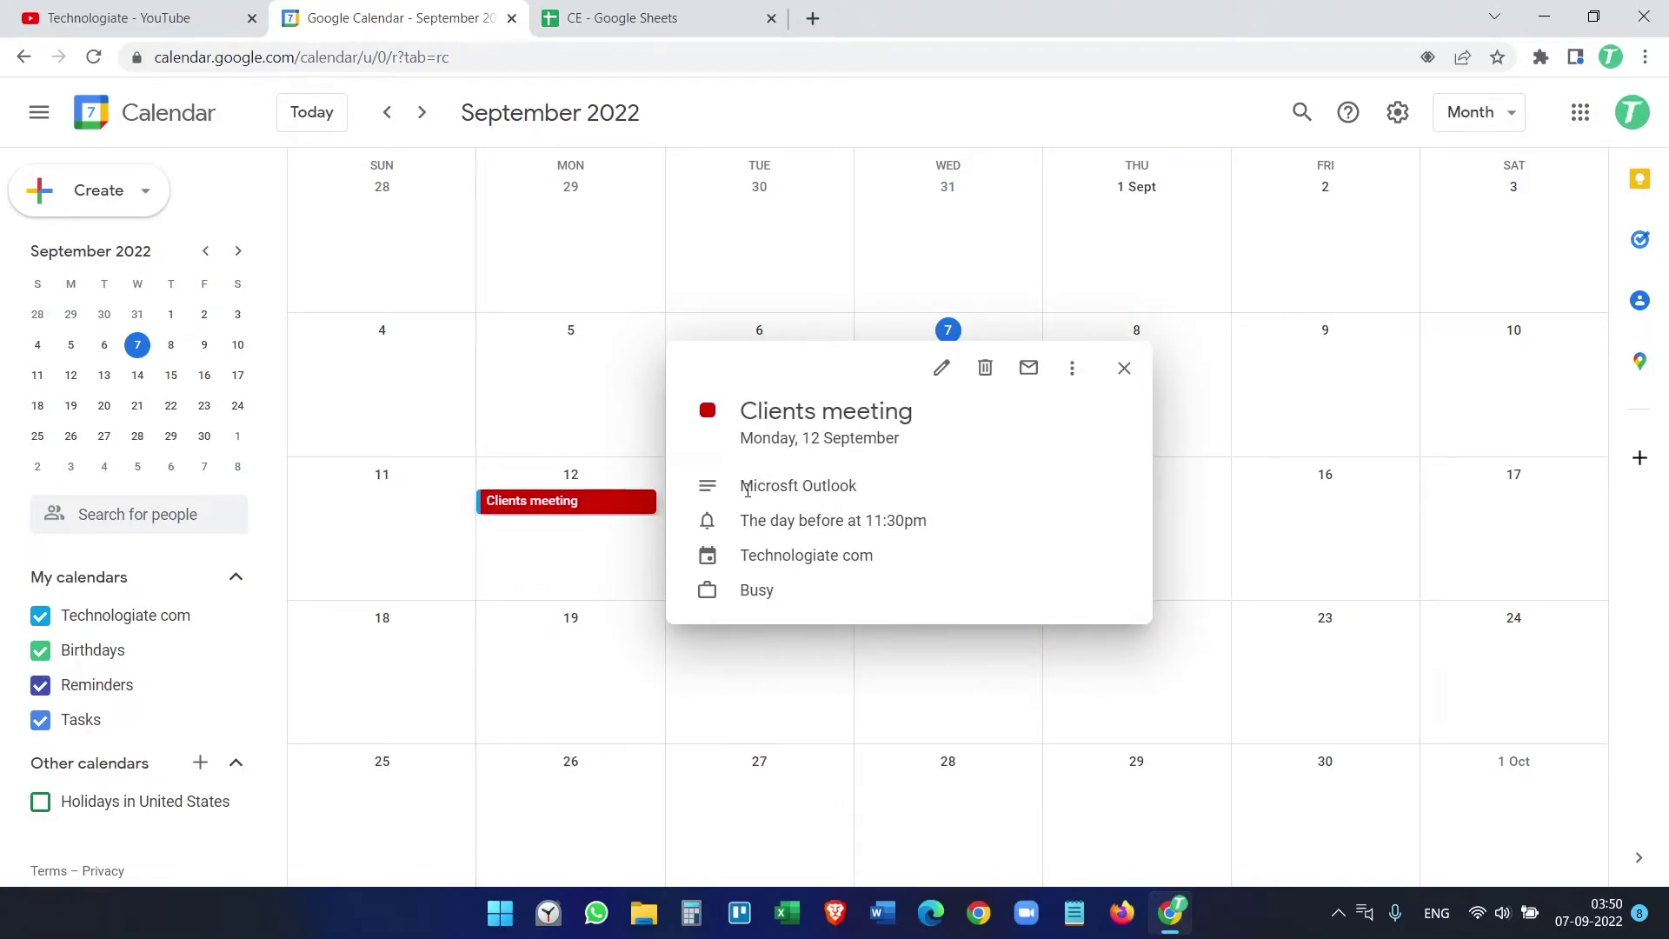
{"action": "left_click_drag", "start_coordinate": [741, 487], "coordinate": [872, 495]}
{"action": "left_click", "coordinate": [873, 494]}
{"action": "left_click", "coordinate": [1124, 368]}
{"action": "left_click", "coordinate": [708, 10]}
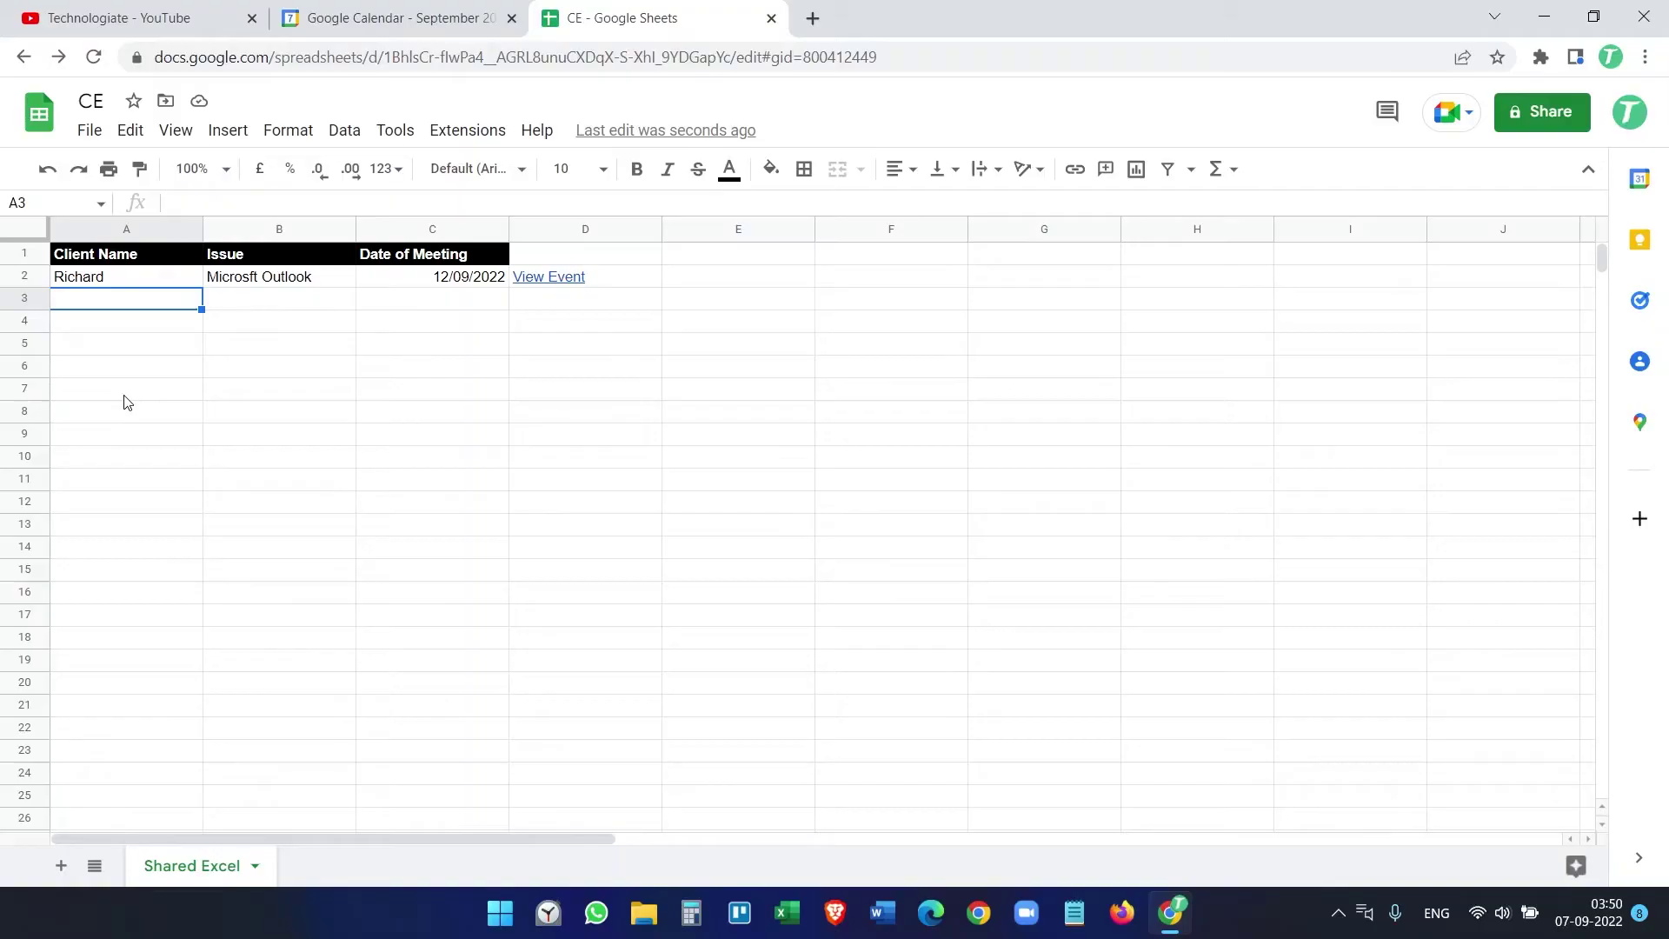
Step: Enter a second client with Microsft Access and 16/09/2022 in row 3, then view Calendar
{"action": "type", "text": "Peter"}
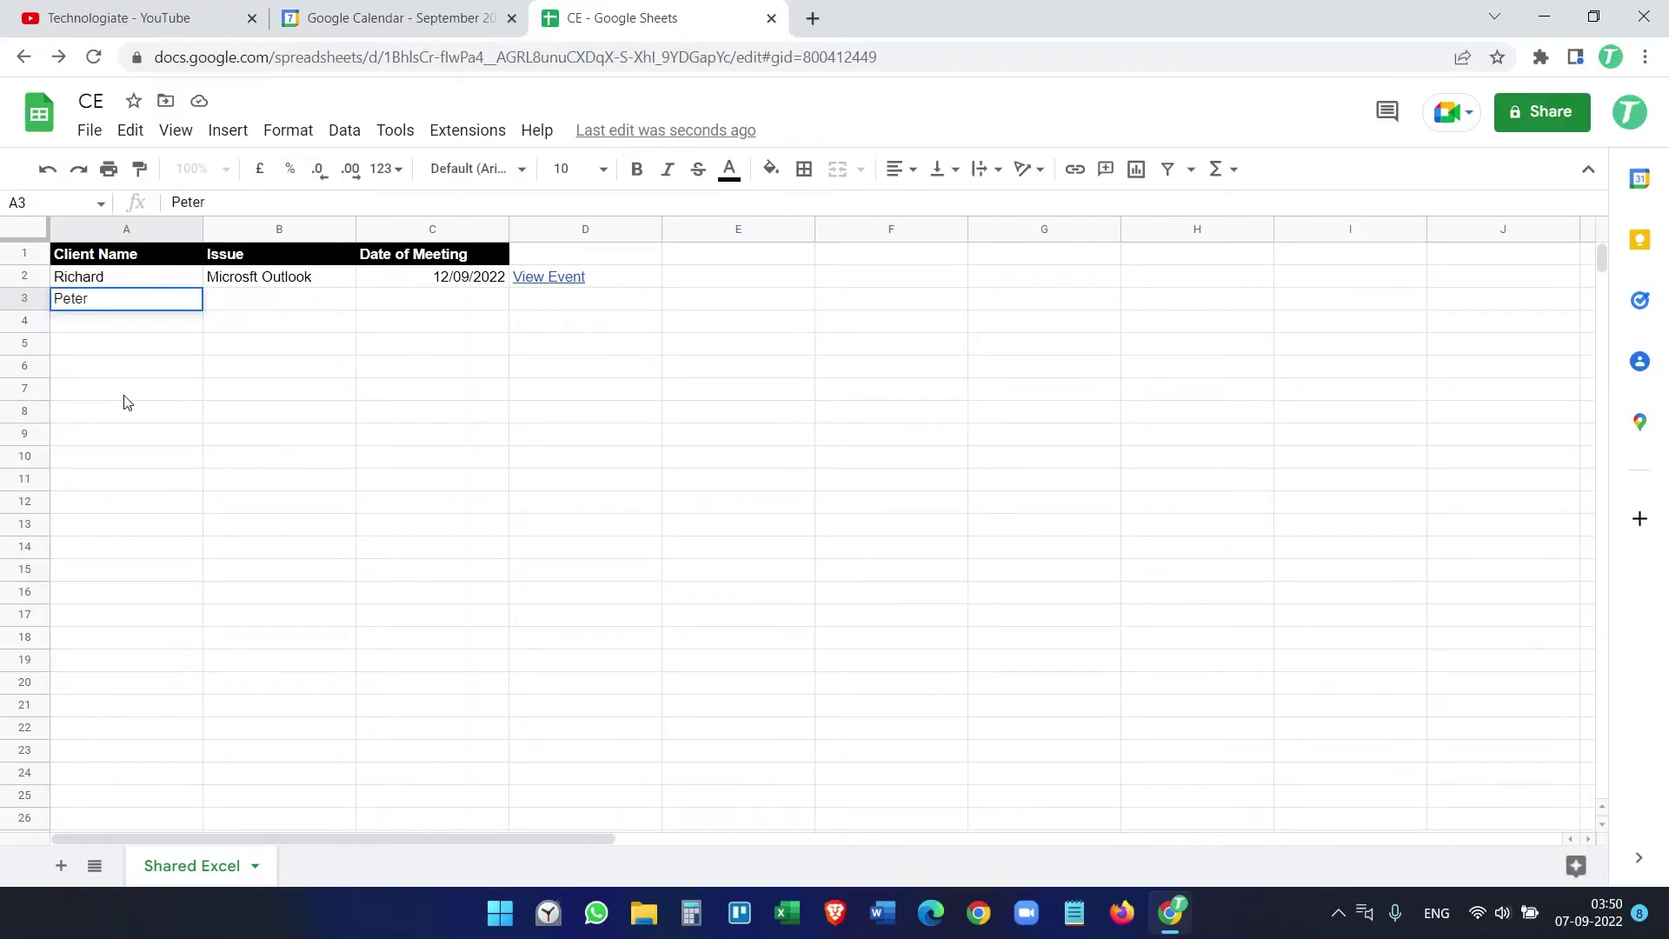
{"action": "key", "text": "Tab"}
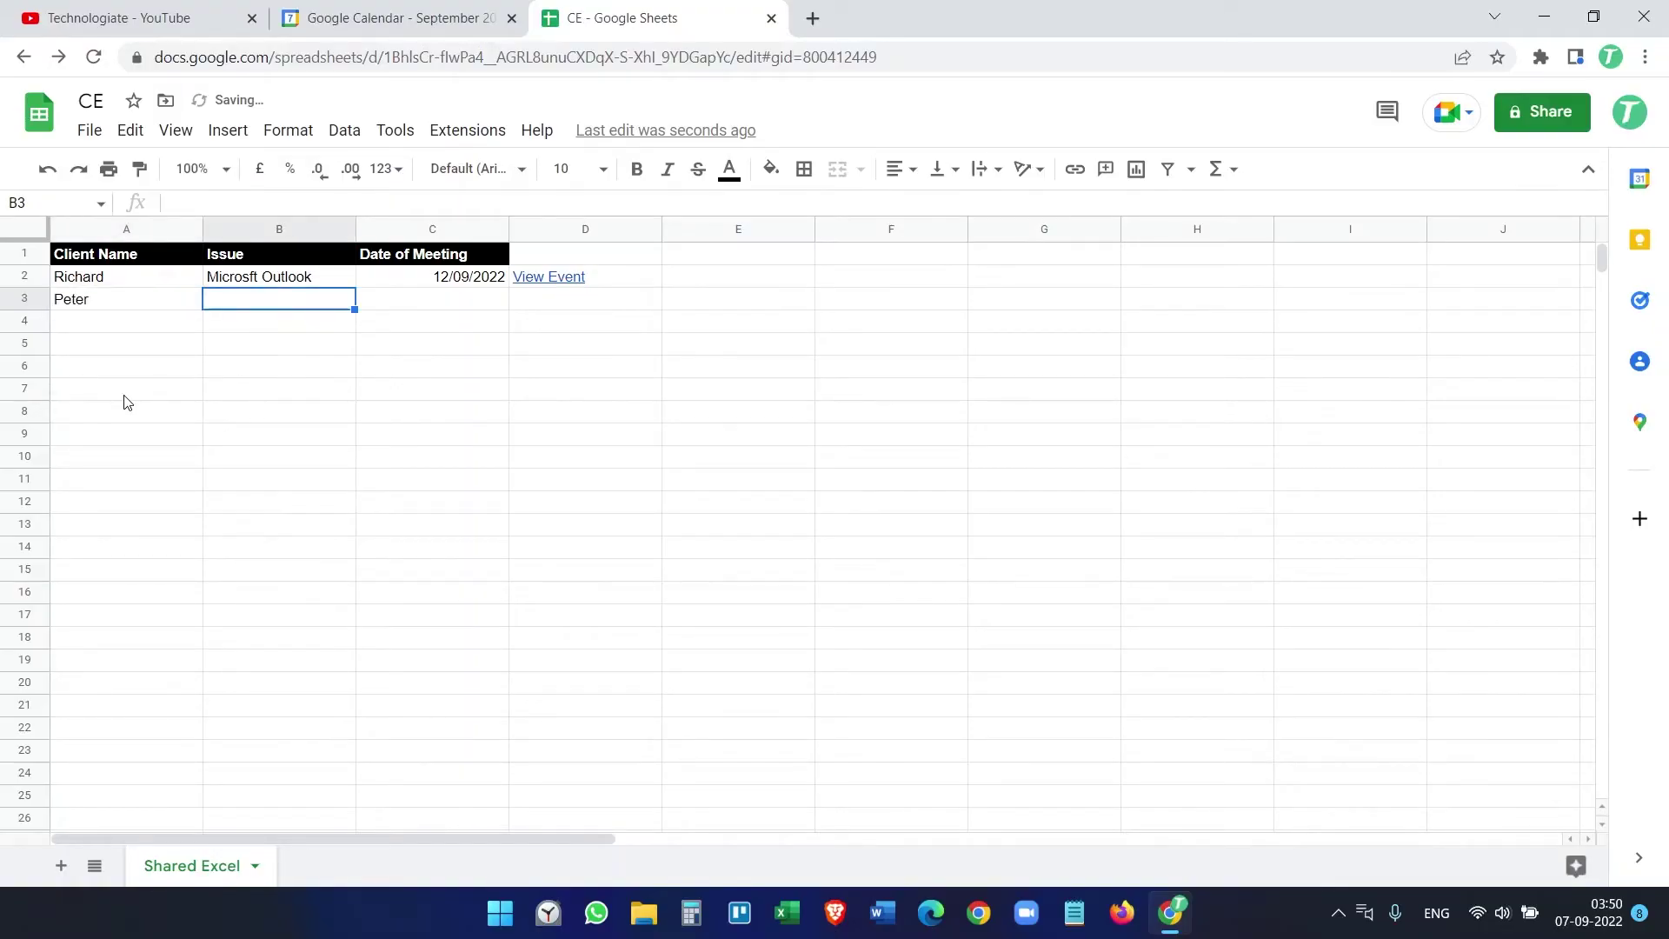
{"action": "type", "text": "Microsft Access"}
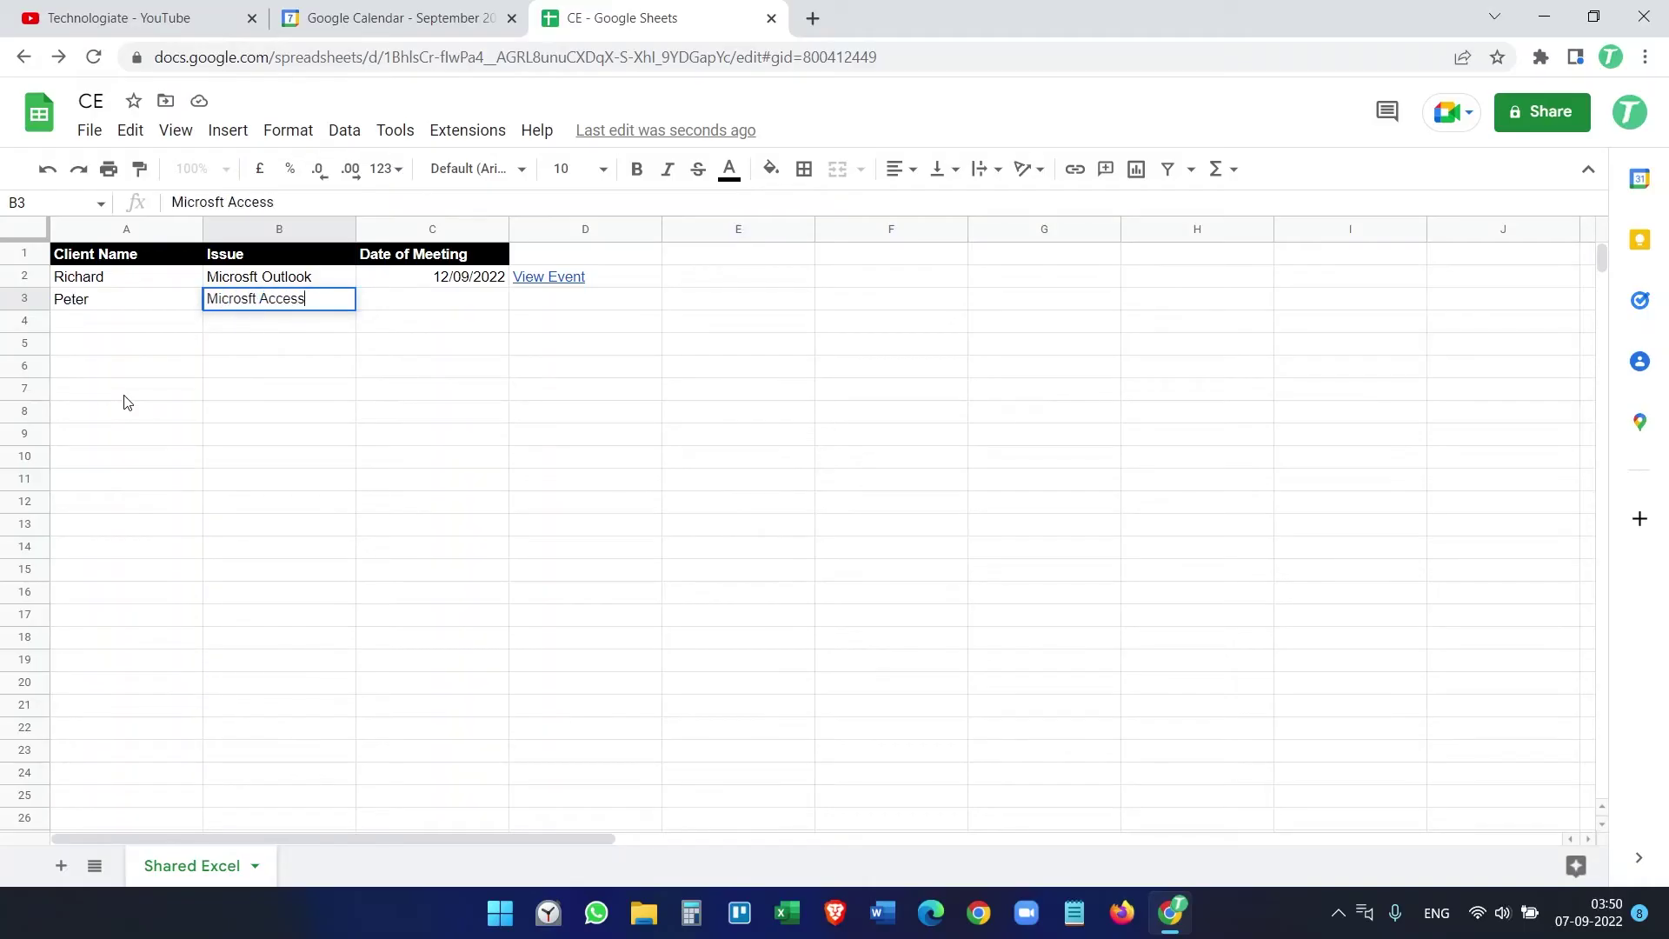
{"action": "key", "text": "Tab"}
{"action": "type", "text": "16/09/202"}
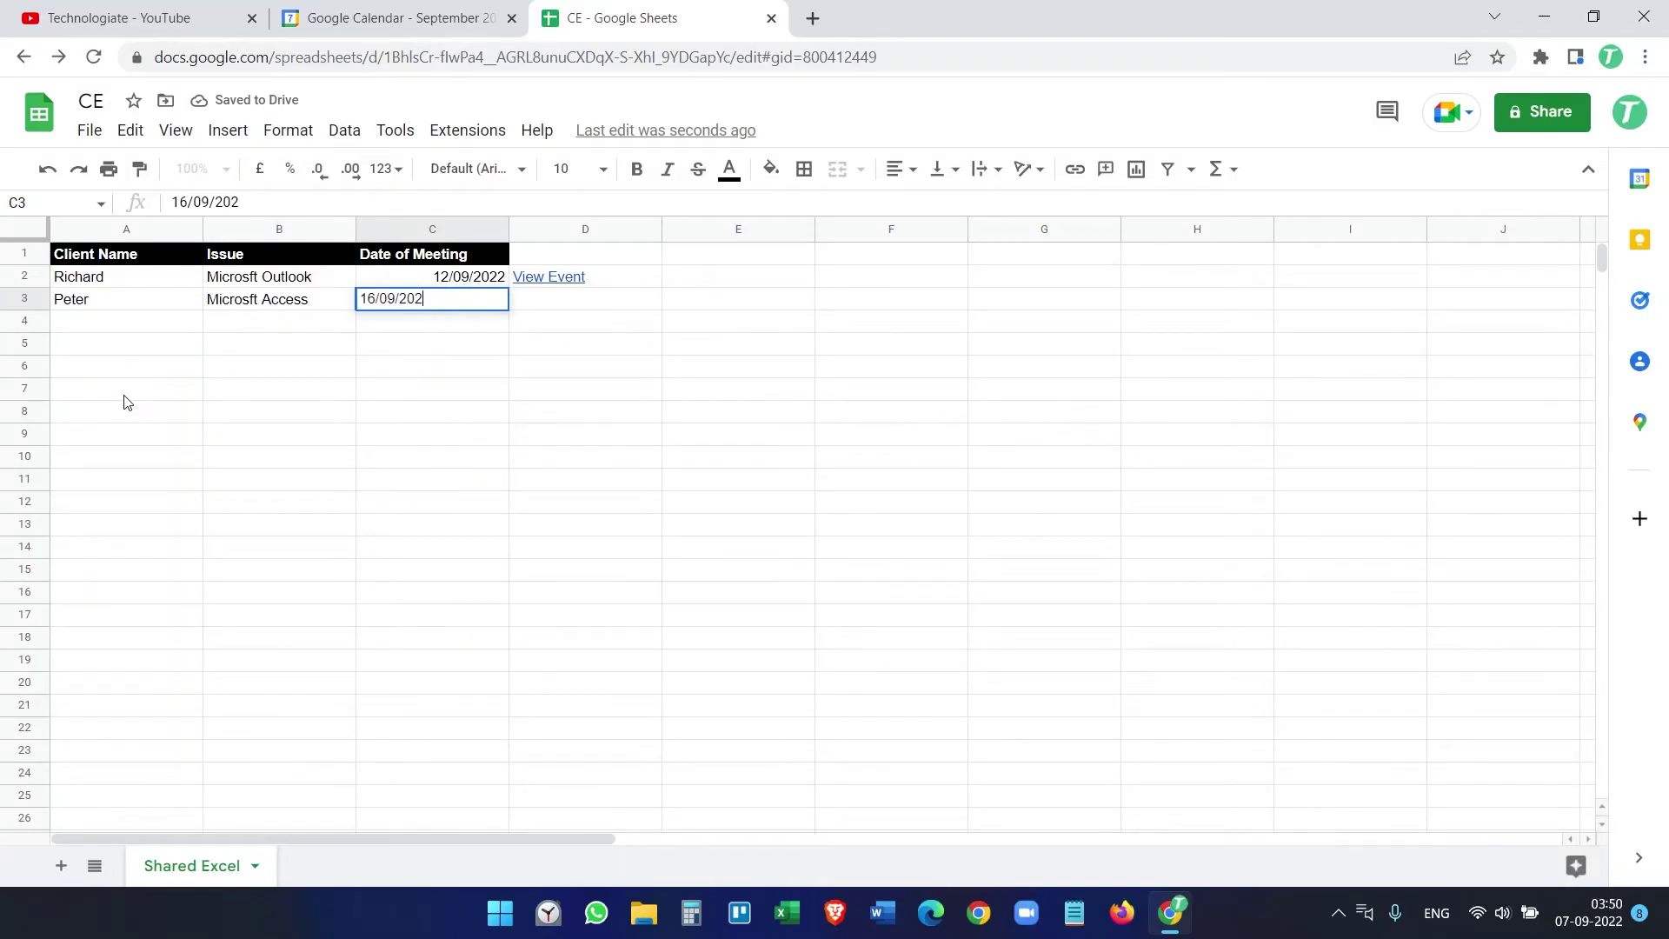
{"action": "type", "text": "2"}
{"action": "key", "text": "Return"}
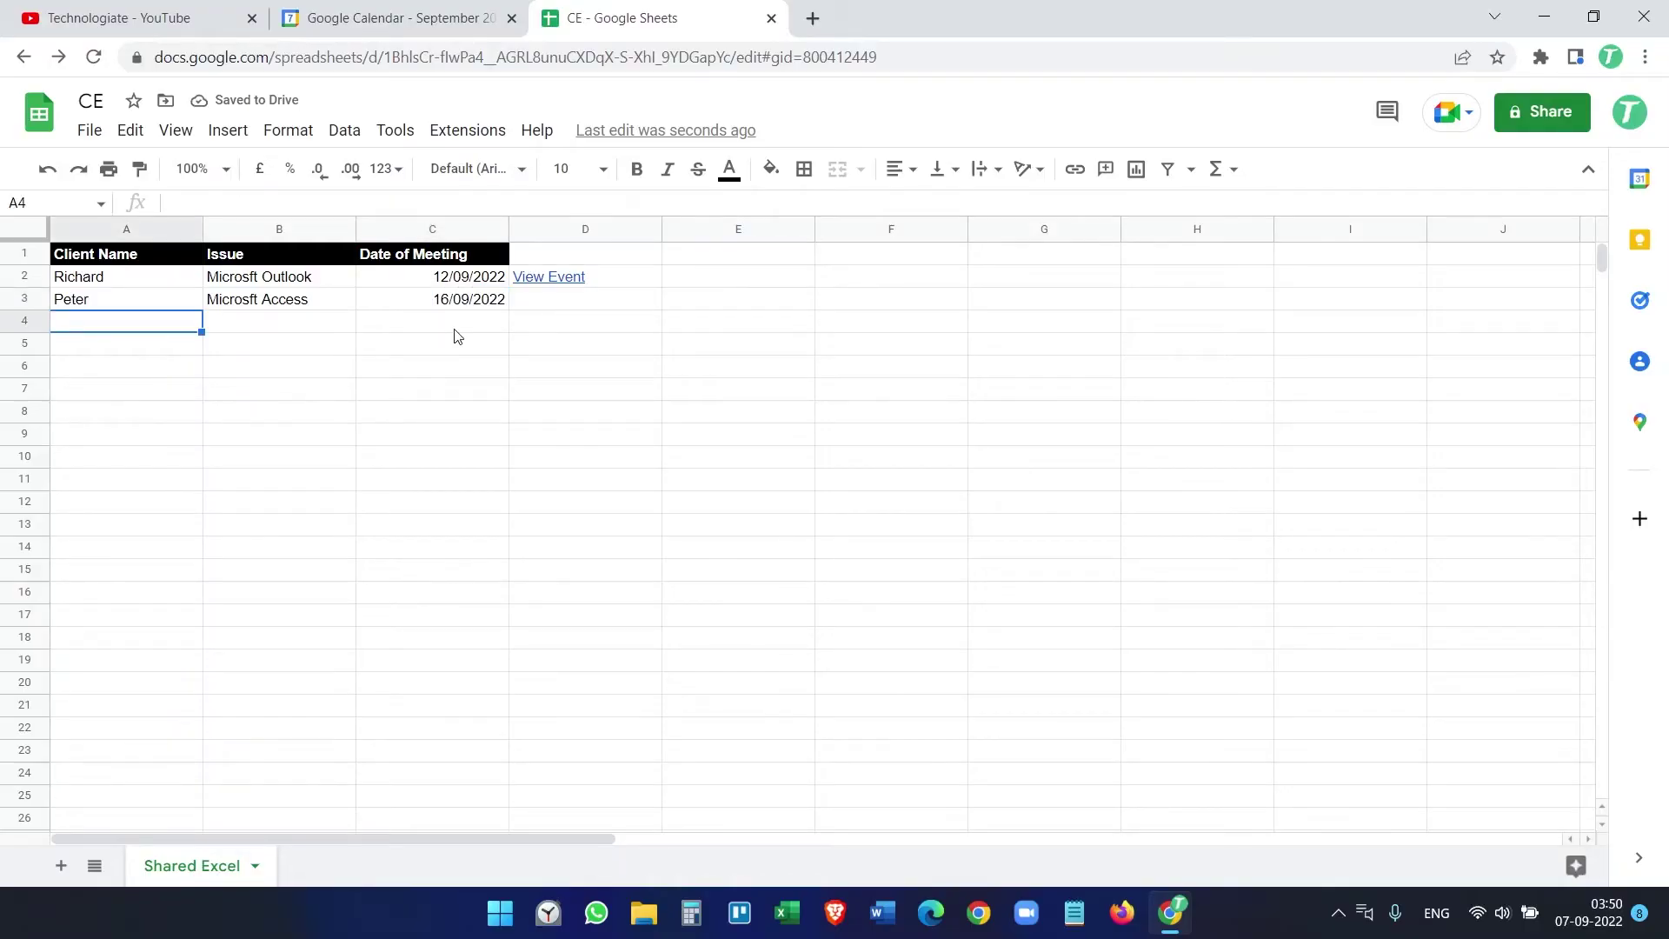
{"action": "left_click", "coordinate": [426, 19]}
Step: Check the 16 September Clients meeting's Microsft Access description, then return to the CE spreadsheet
{"action": "scroll", "coordinate": [1177, 578], "scroll_direction": "down", "scroll_amount": 1}
{"action": "scroll", "coordinate": [1211, 559], "scroll_direction": "up", "scroll_amount": 1}
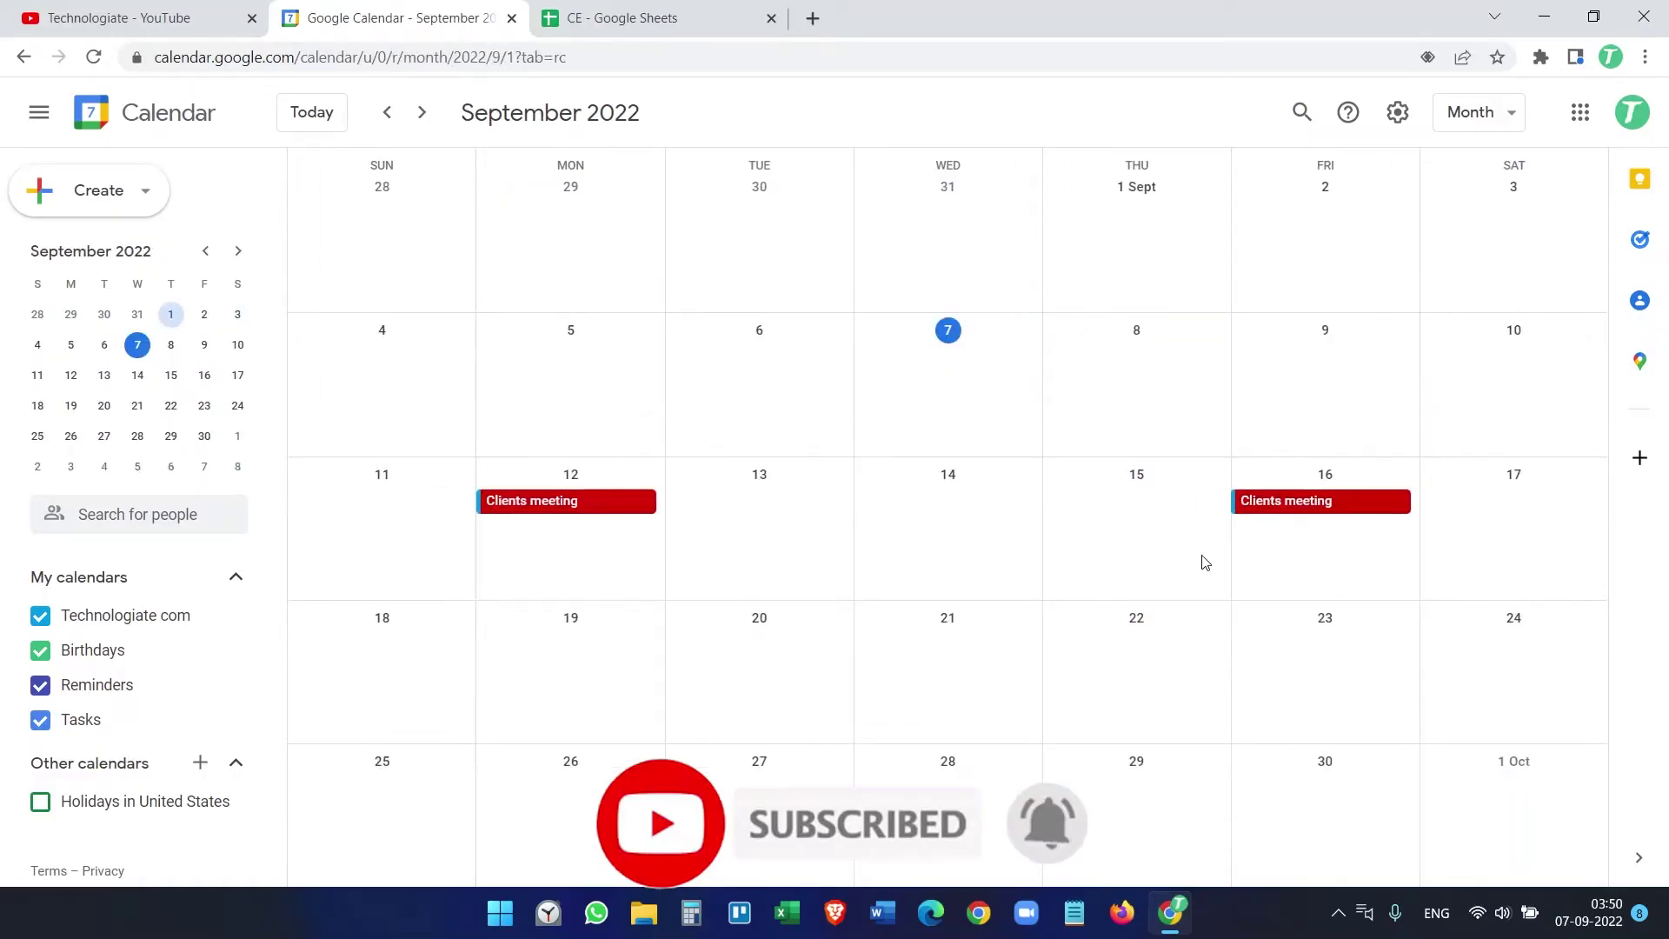
{"action": "left_click", "coordinate": [1282, 510]}
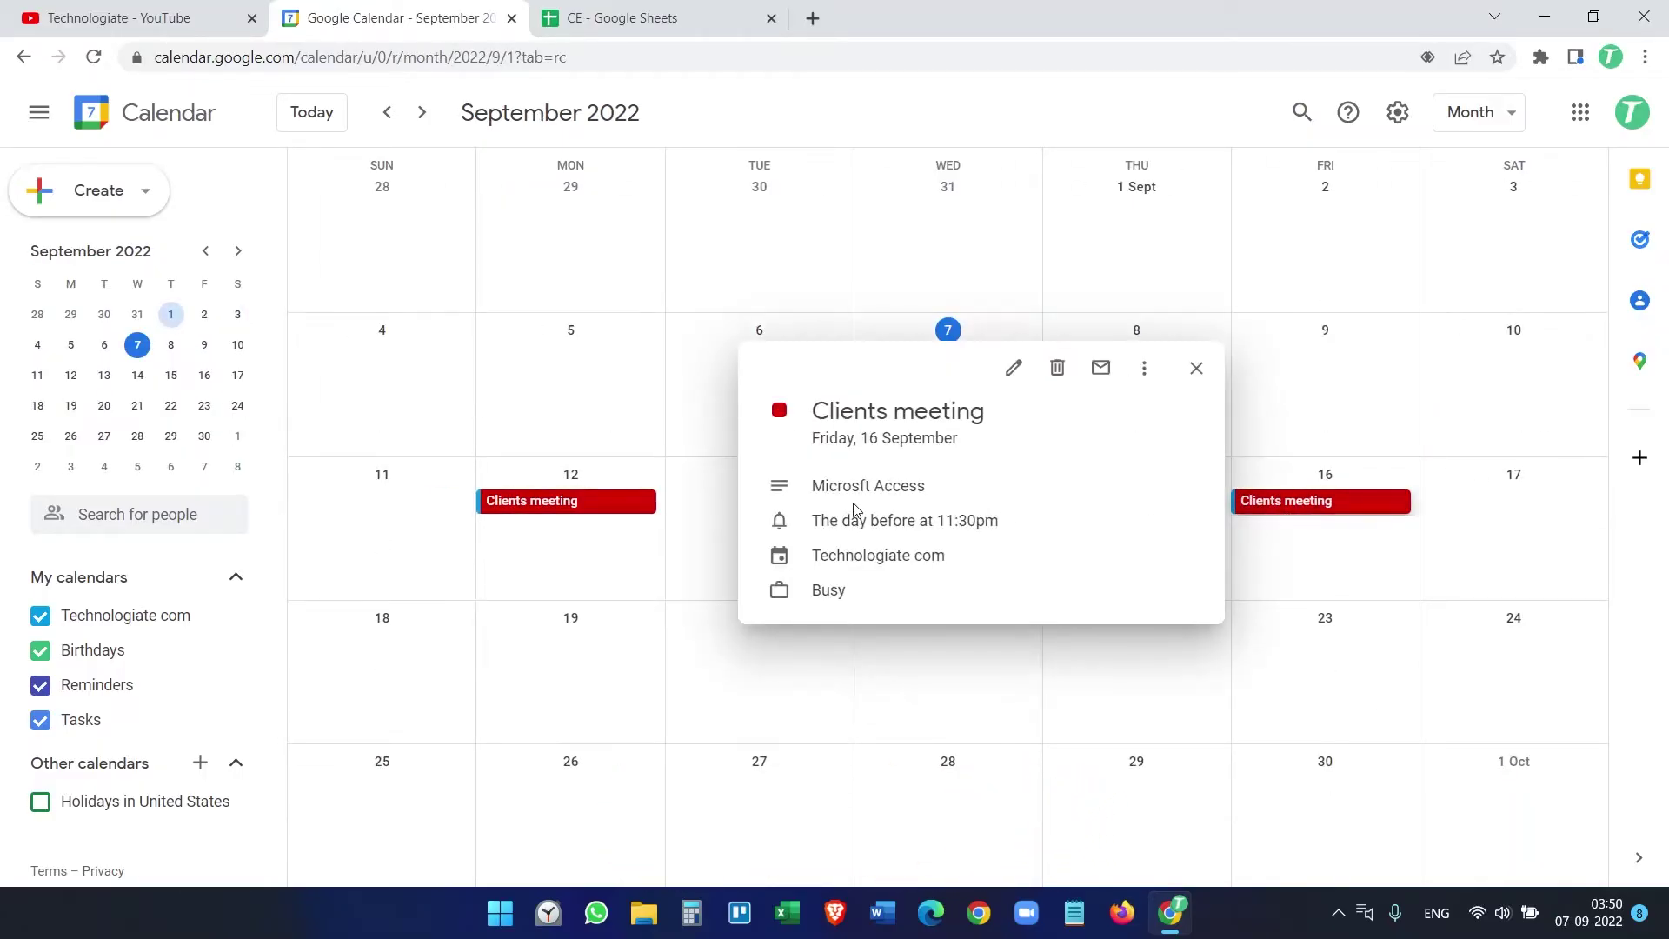
{"action": "left_click_drag", "start_coordinate": [922, 486], "coordinate": [843, 485]}
{"action": "left_click", "coordinate": [621, 17]}
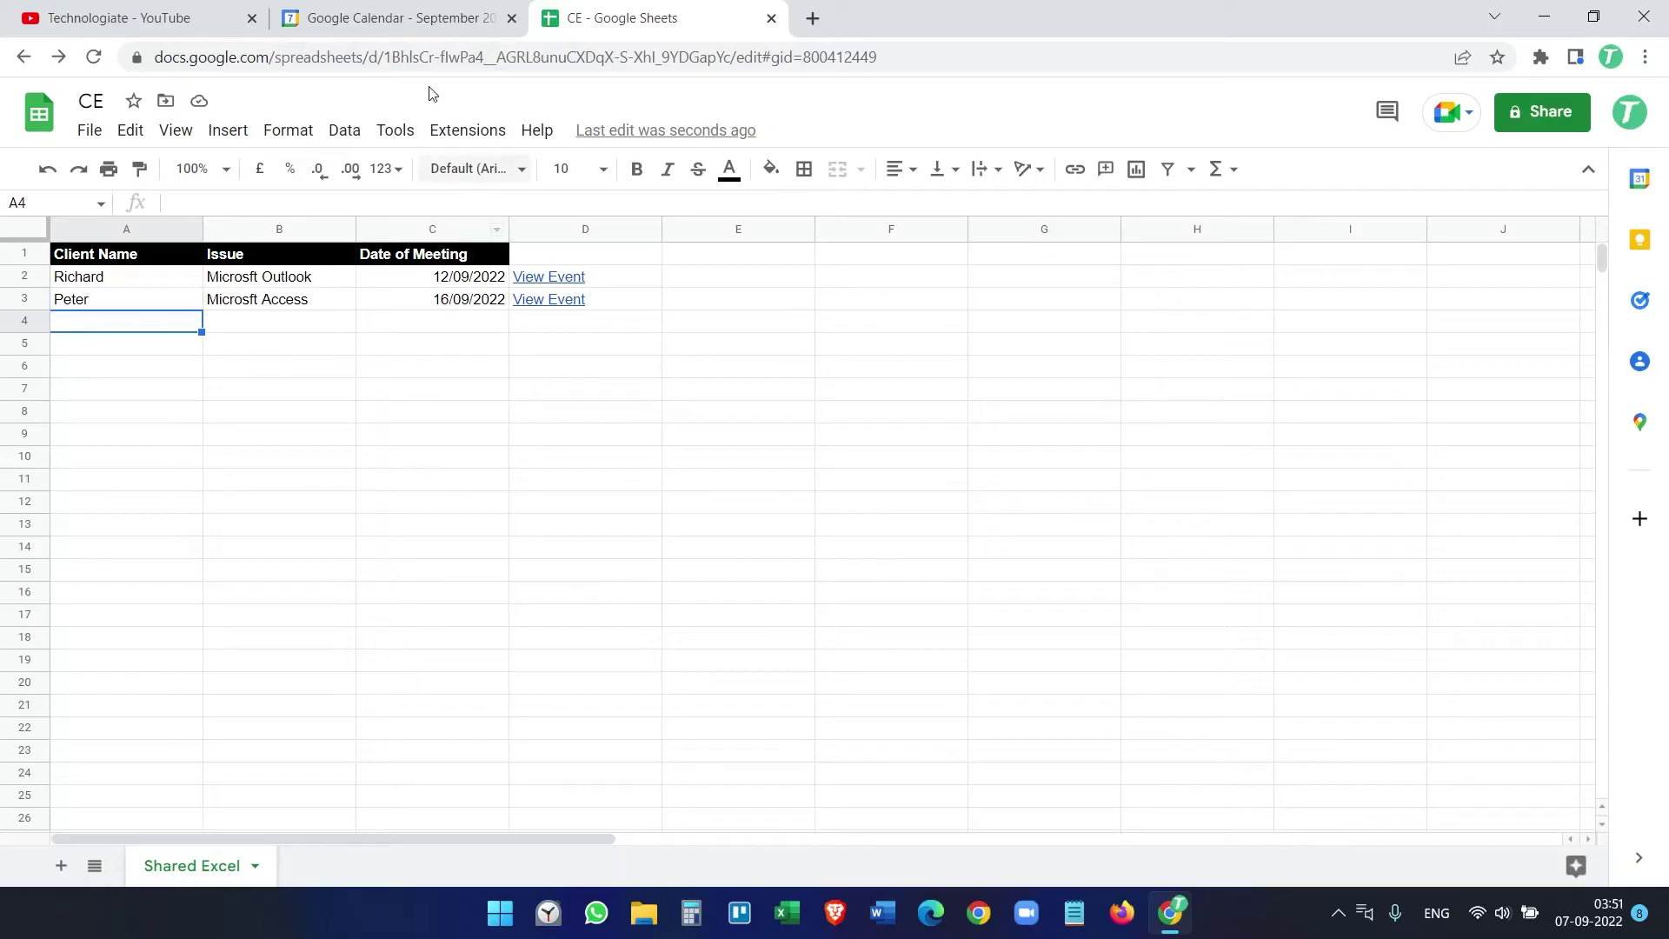
{"action": "left_click", "coordinate": [395, 17]}
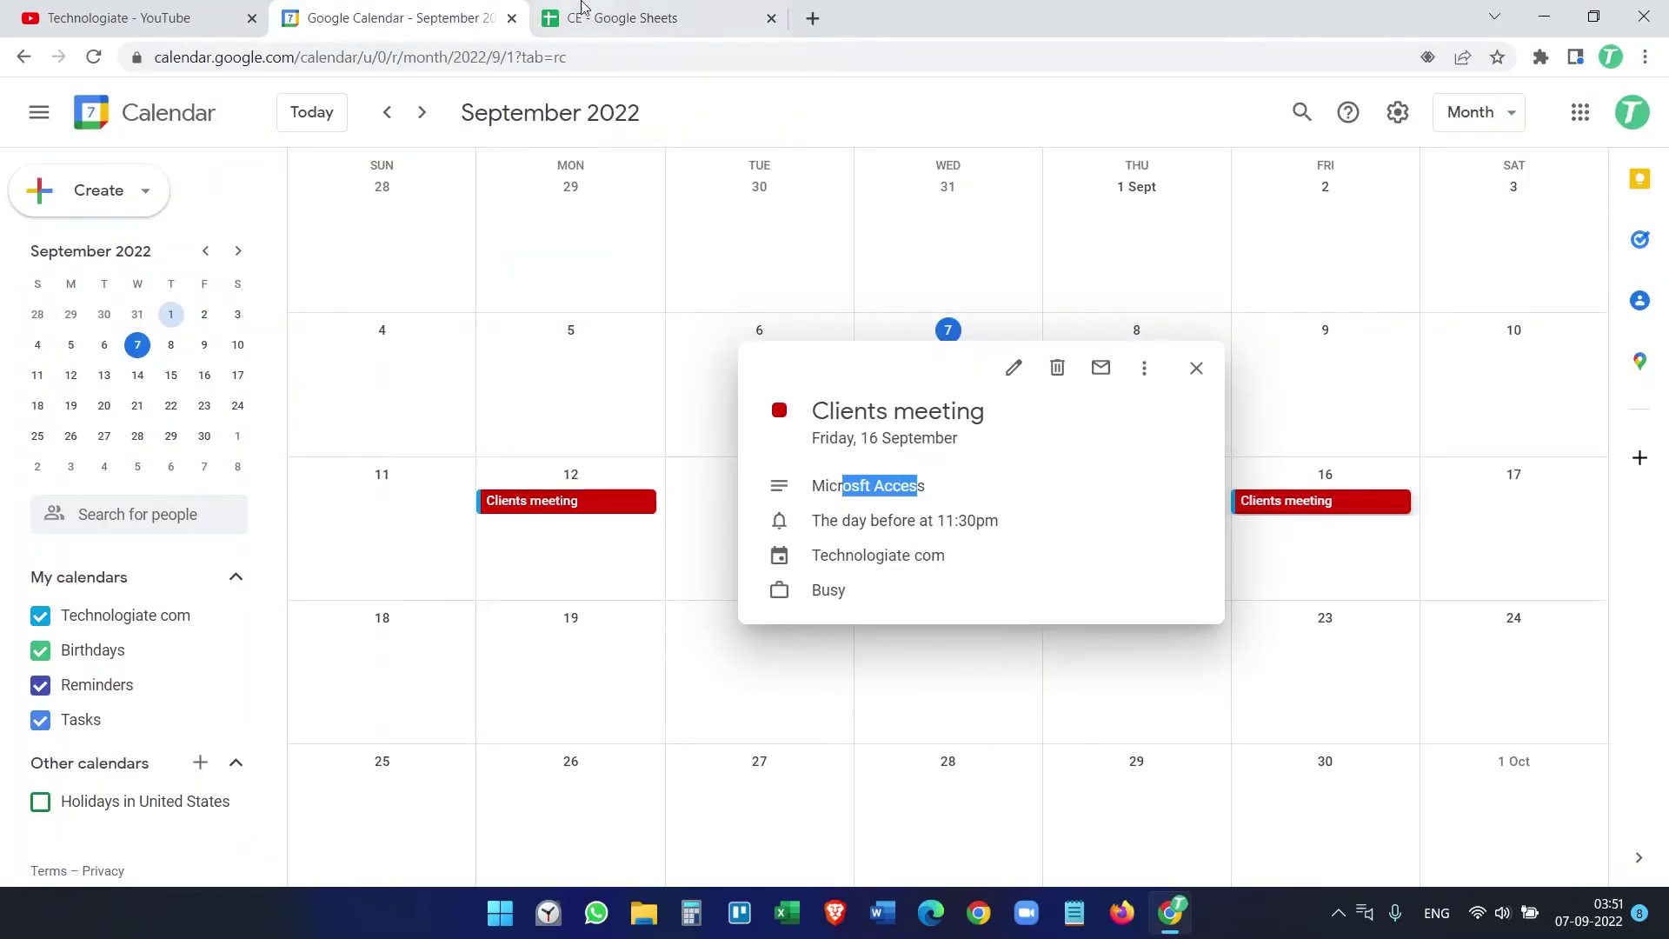
{"action": "left_click", "coordinate": [600, 10]}
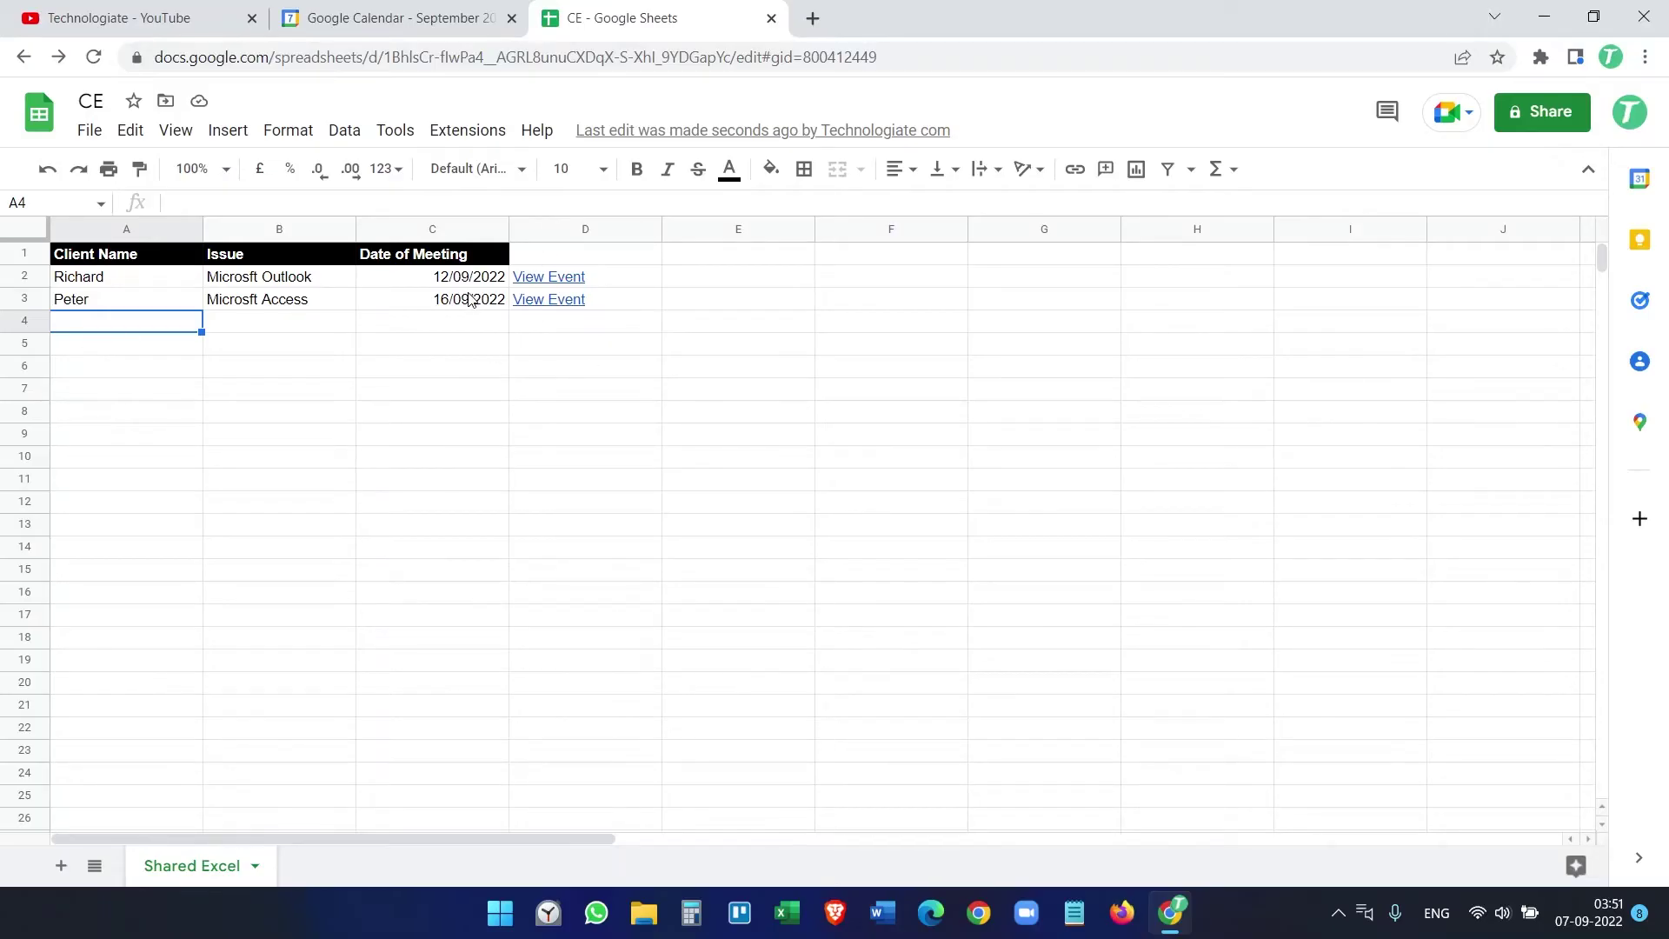
Step: Delete column D containing the View Event links
{"action": "left_click", "coordinate": [539, 229]}
{"action": "right_click", "coordinate": [537, 231]}
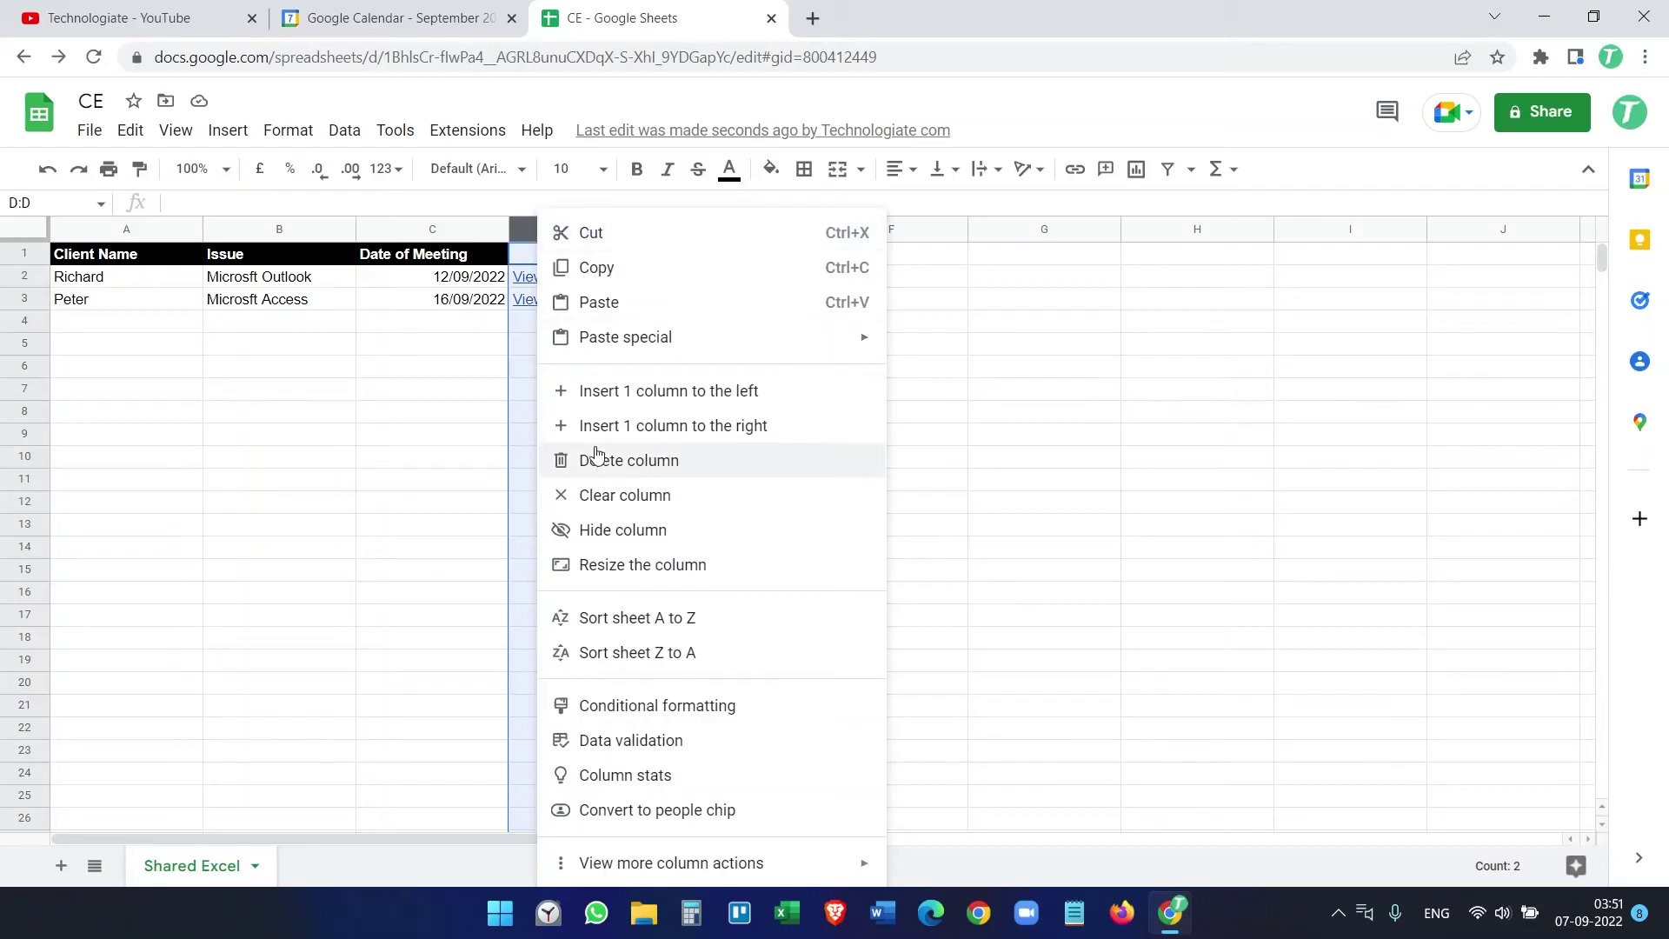
{"action": "left_click", "coordinate": [602, 470]}
Step: Add a Time header in D1 and bring up the Calendar Events Creator options
{"action": "left_click", "coordinate": [550, 255]}
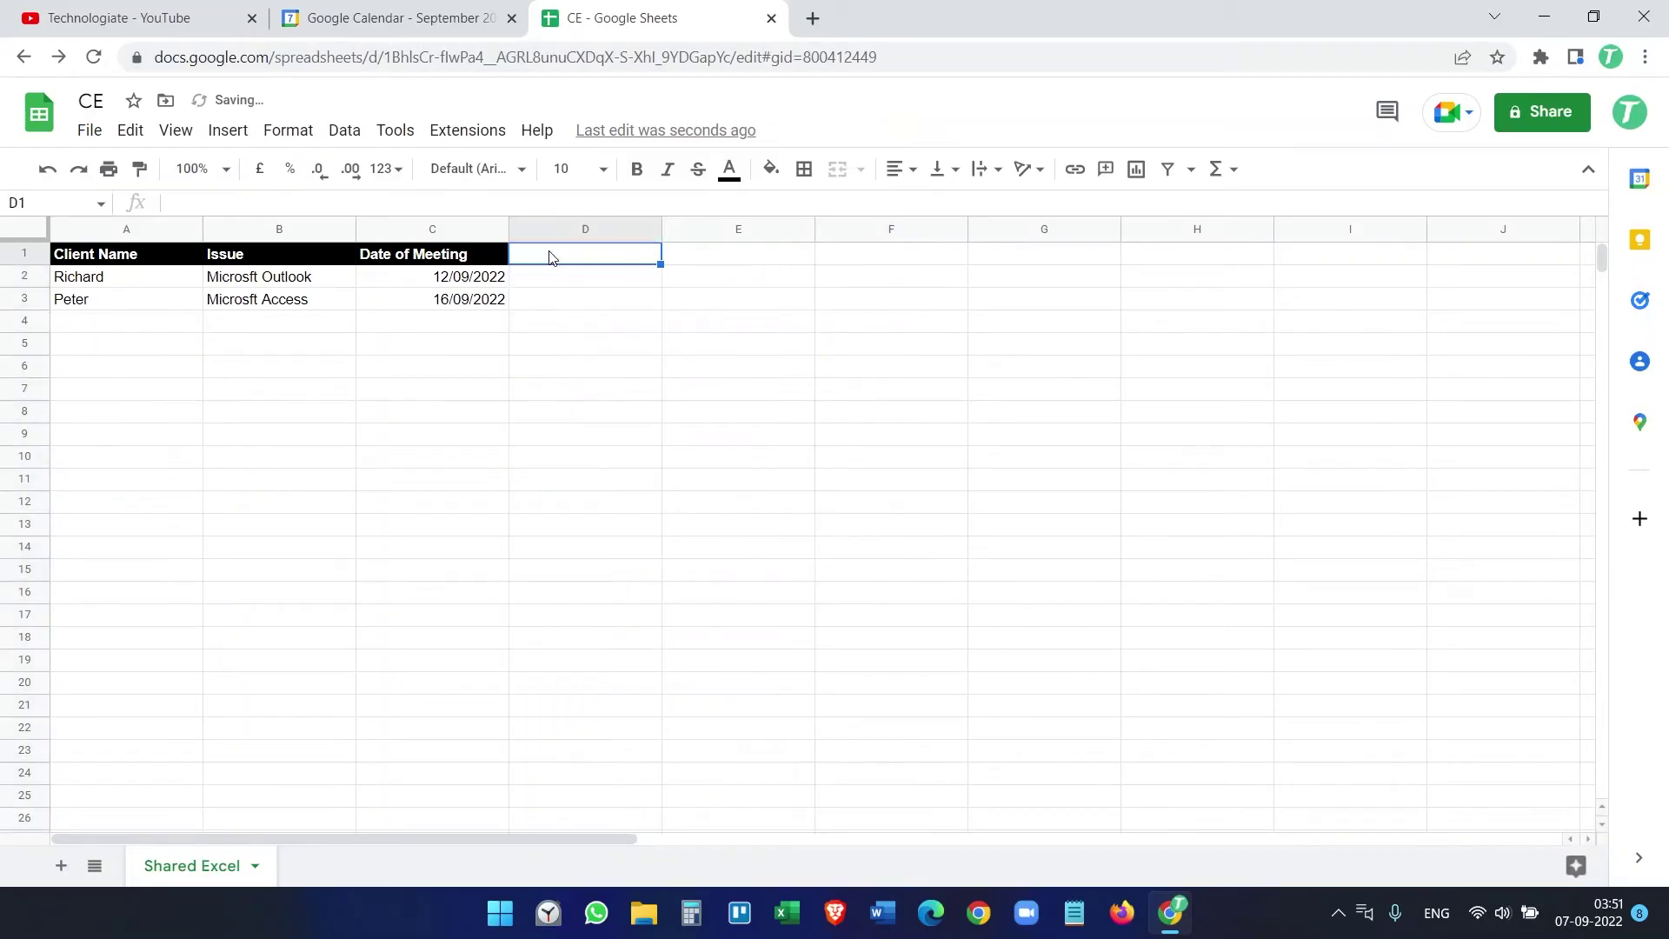
{"action": "type", "text": "Time"}
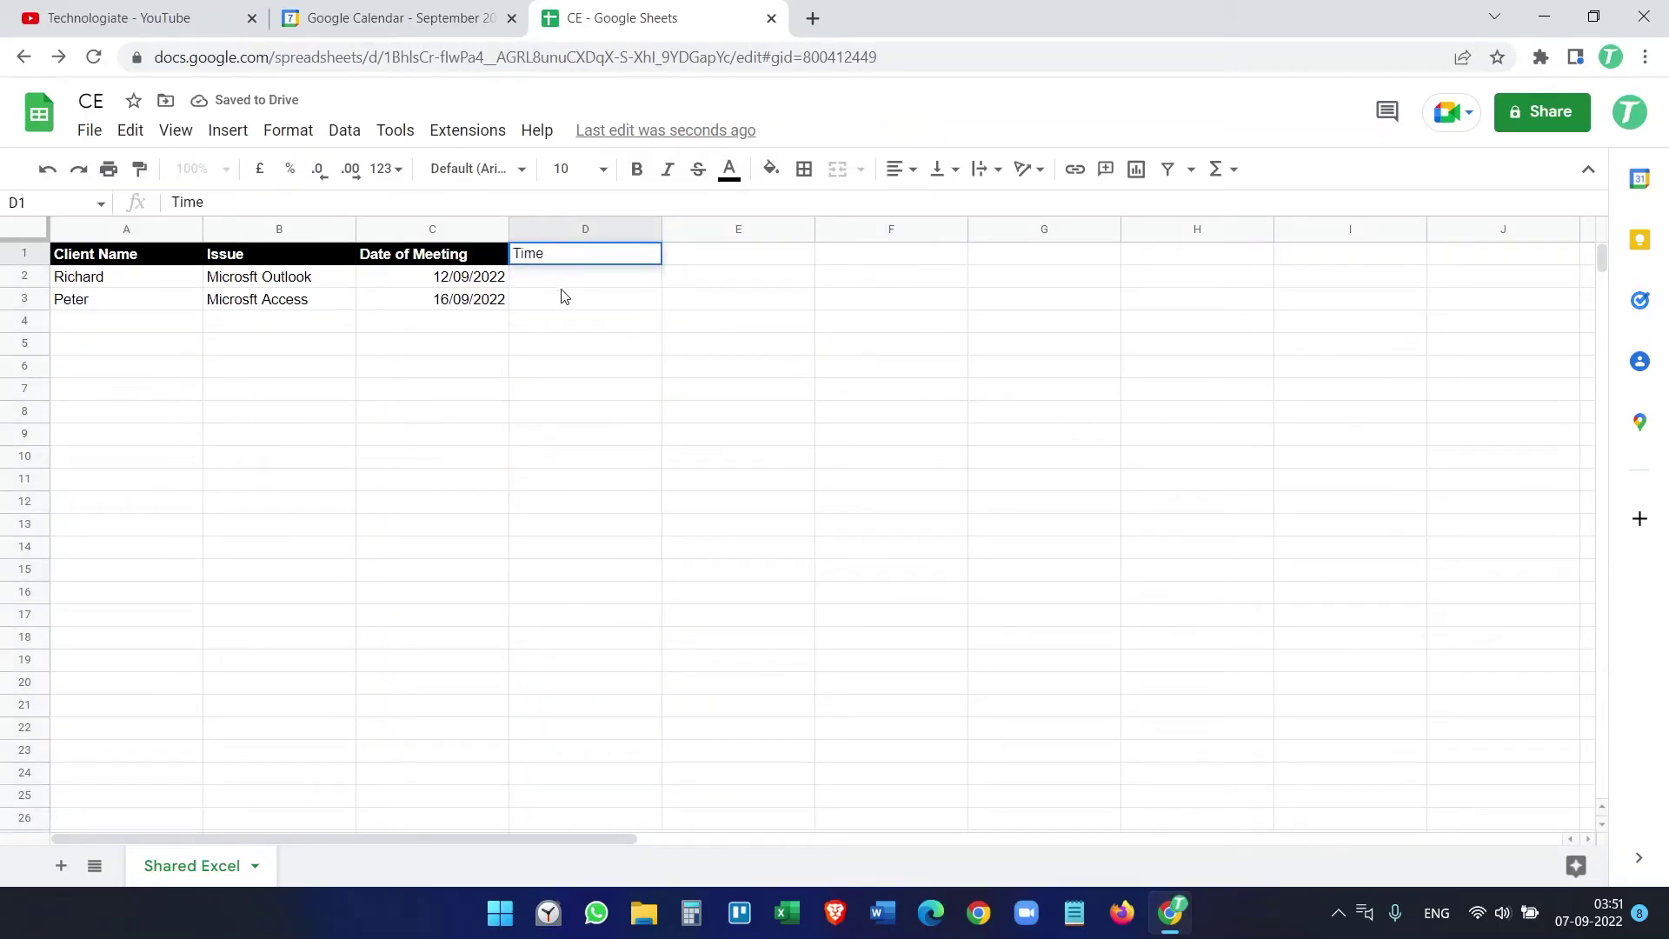
{"action": "key", "text": "Return"}
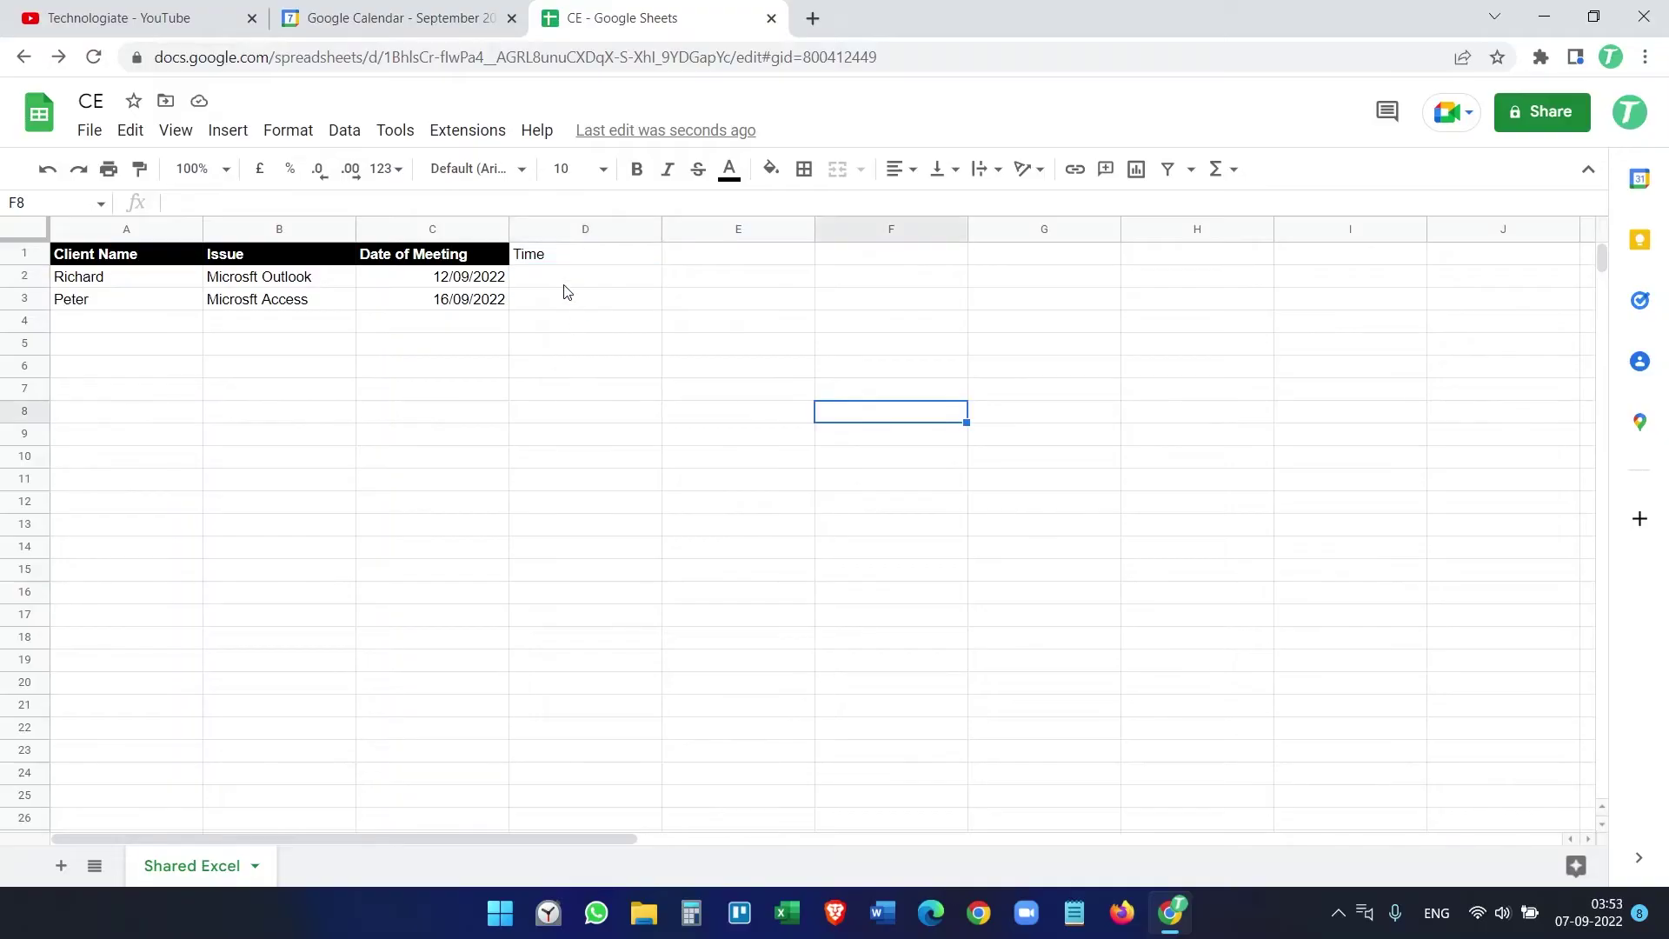
{"action": "left_click", "coordinate": [566, 231]}
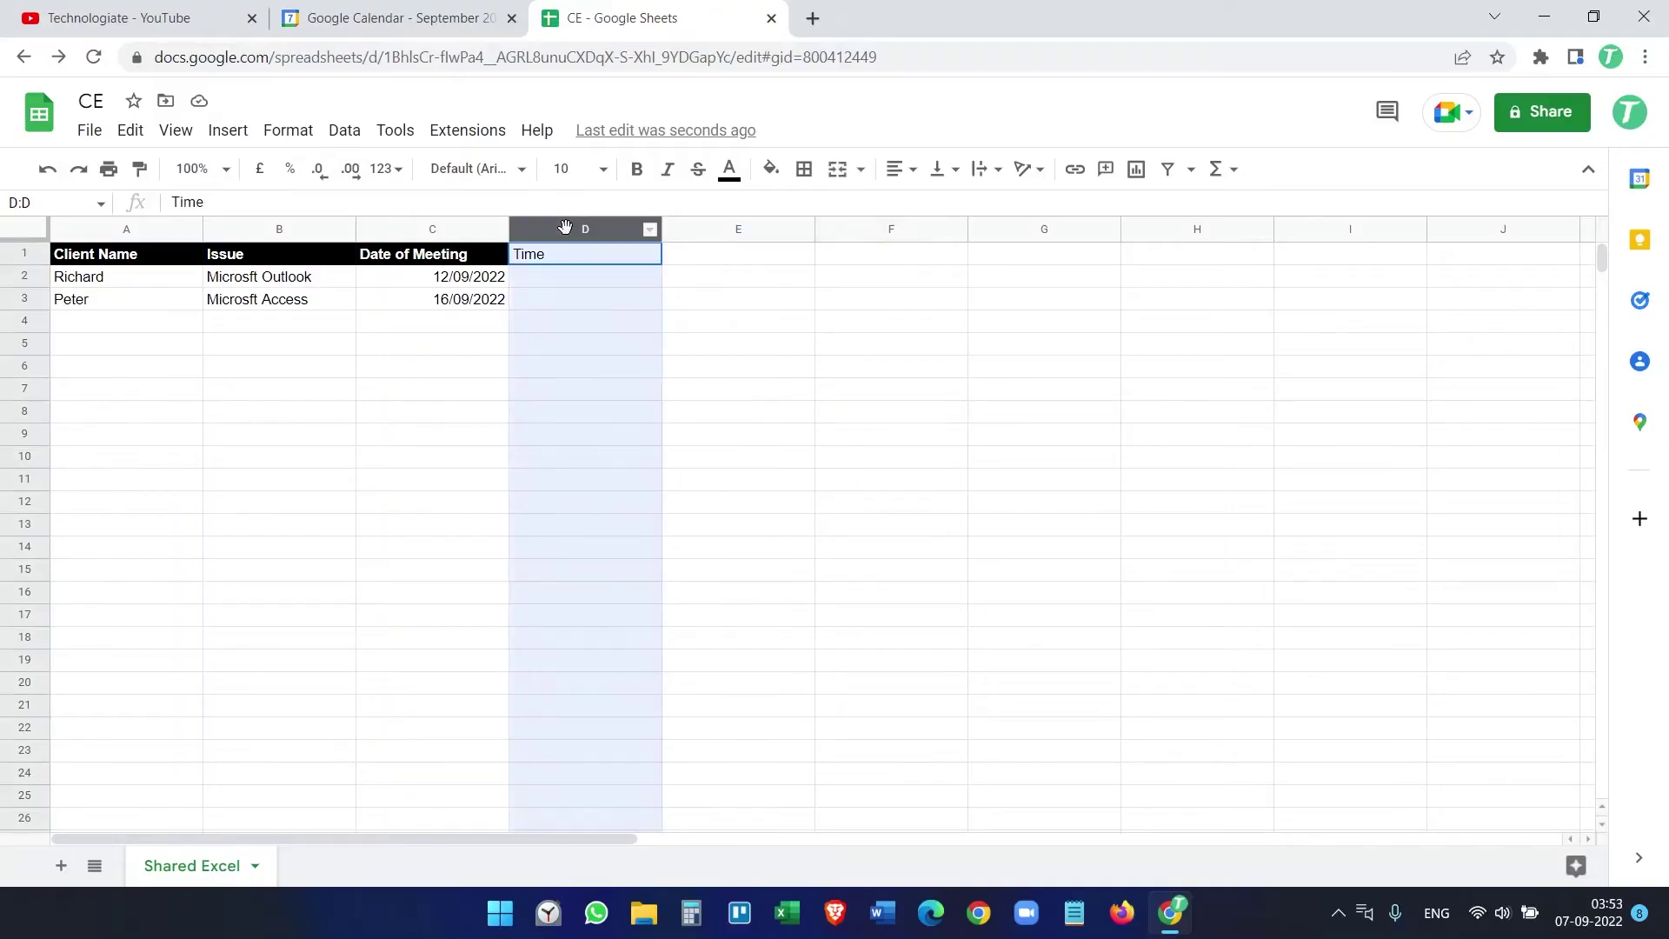
{"action": "left_click", "coordinate": [577, 281]}
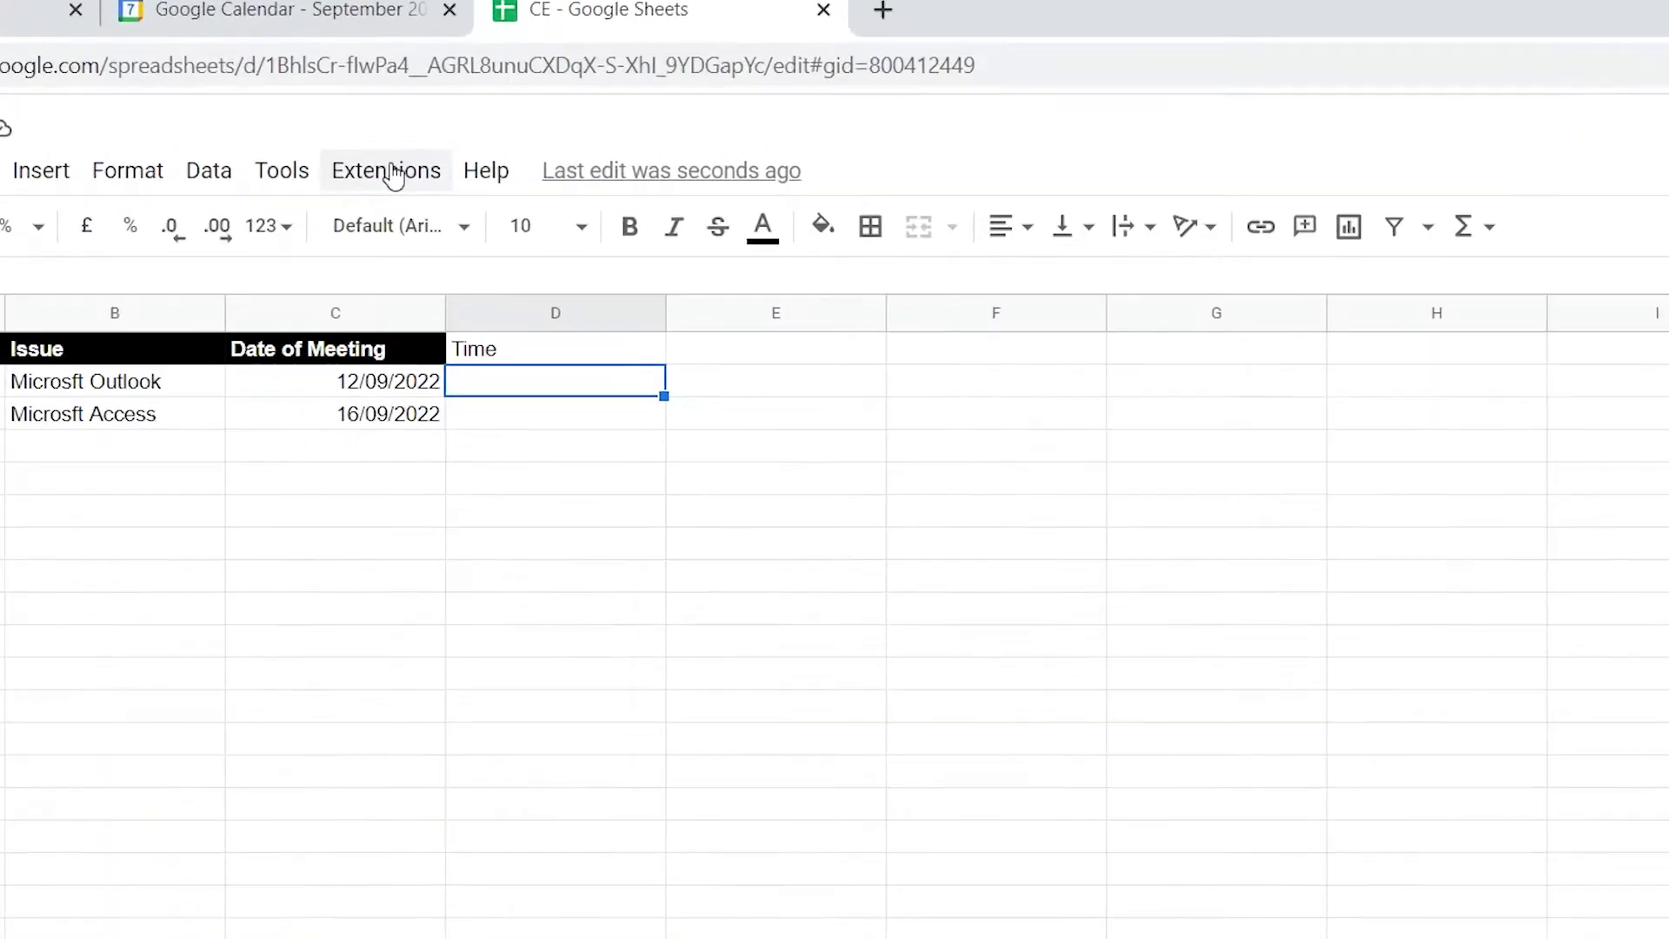
{"action": "left_click", "coordinate": [394, 174]}
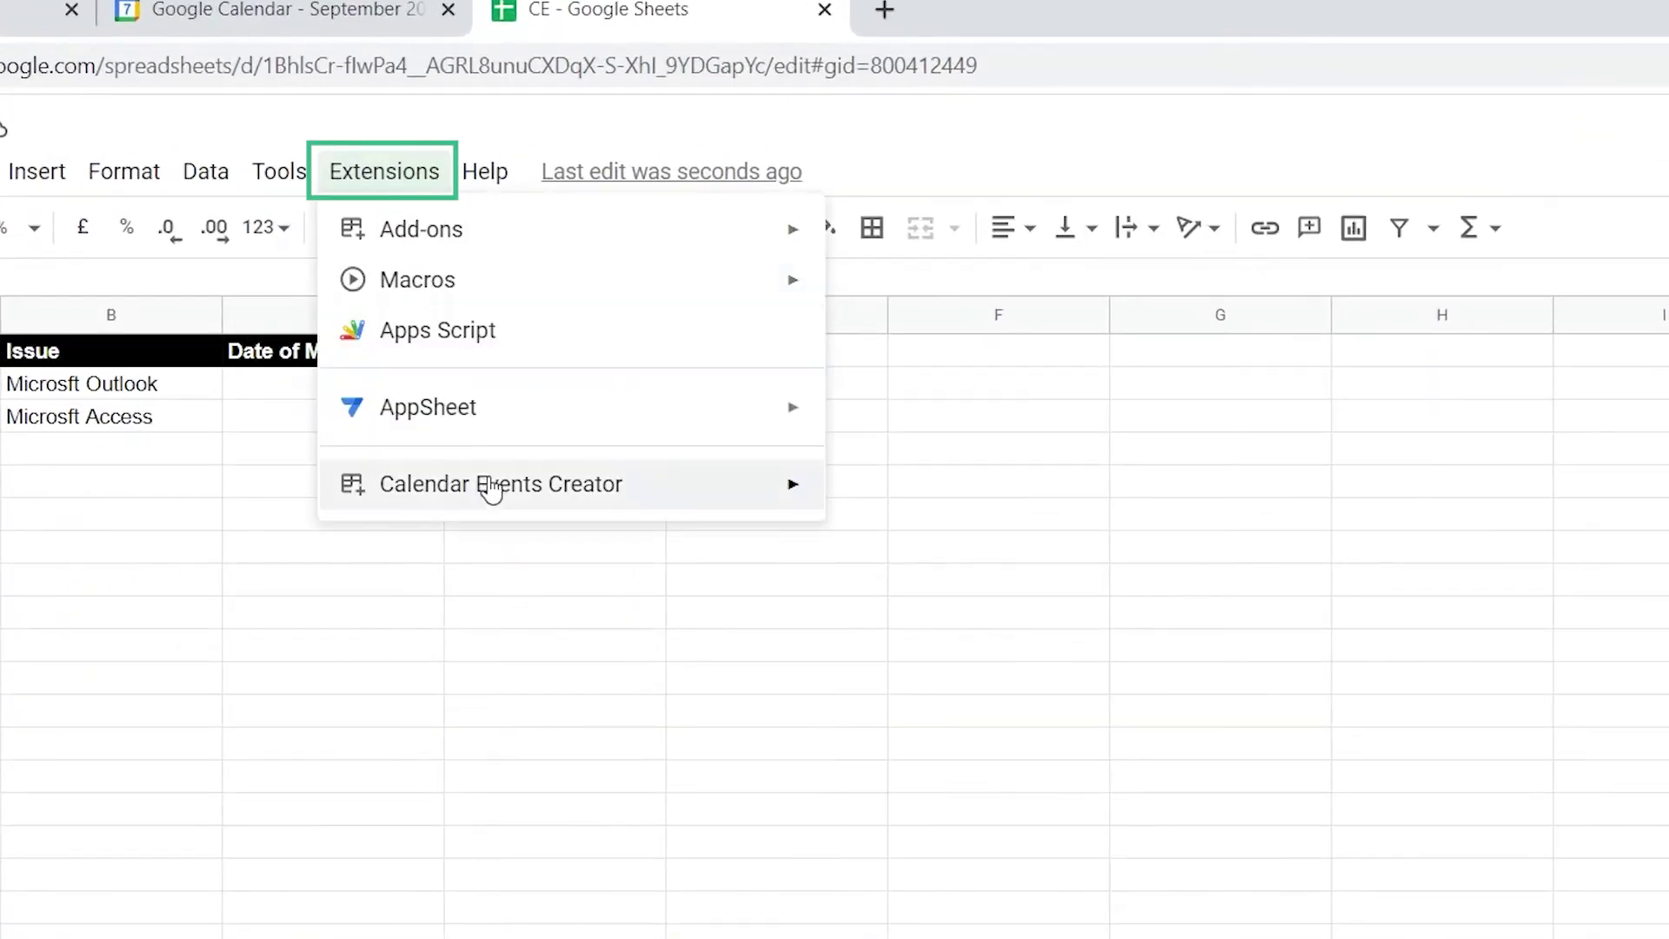
Step: In the add-on settings, turn off all-day and keep Date of Meeting column C as start date
{"action": "mouse_move", "coordinate": [779, 488]}
{"action": "left_click", "coordinate": [939, 776]}
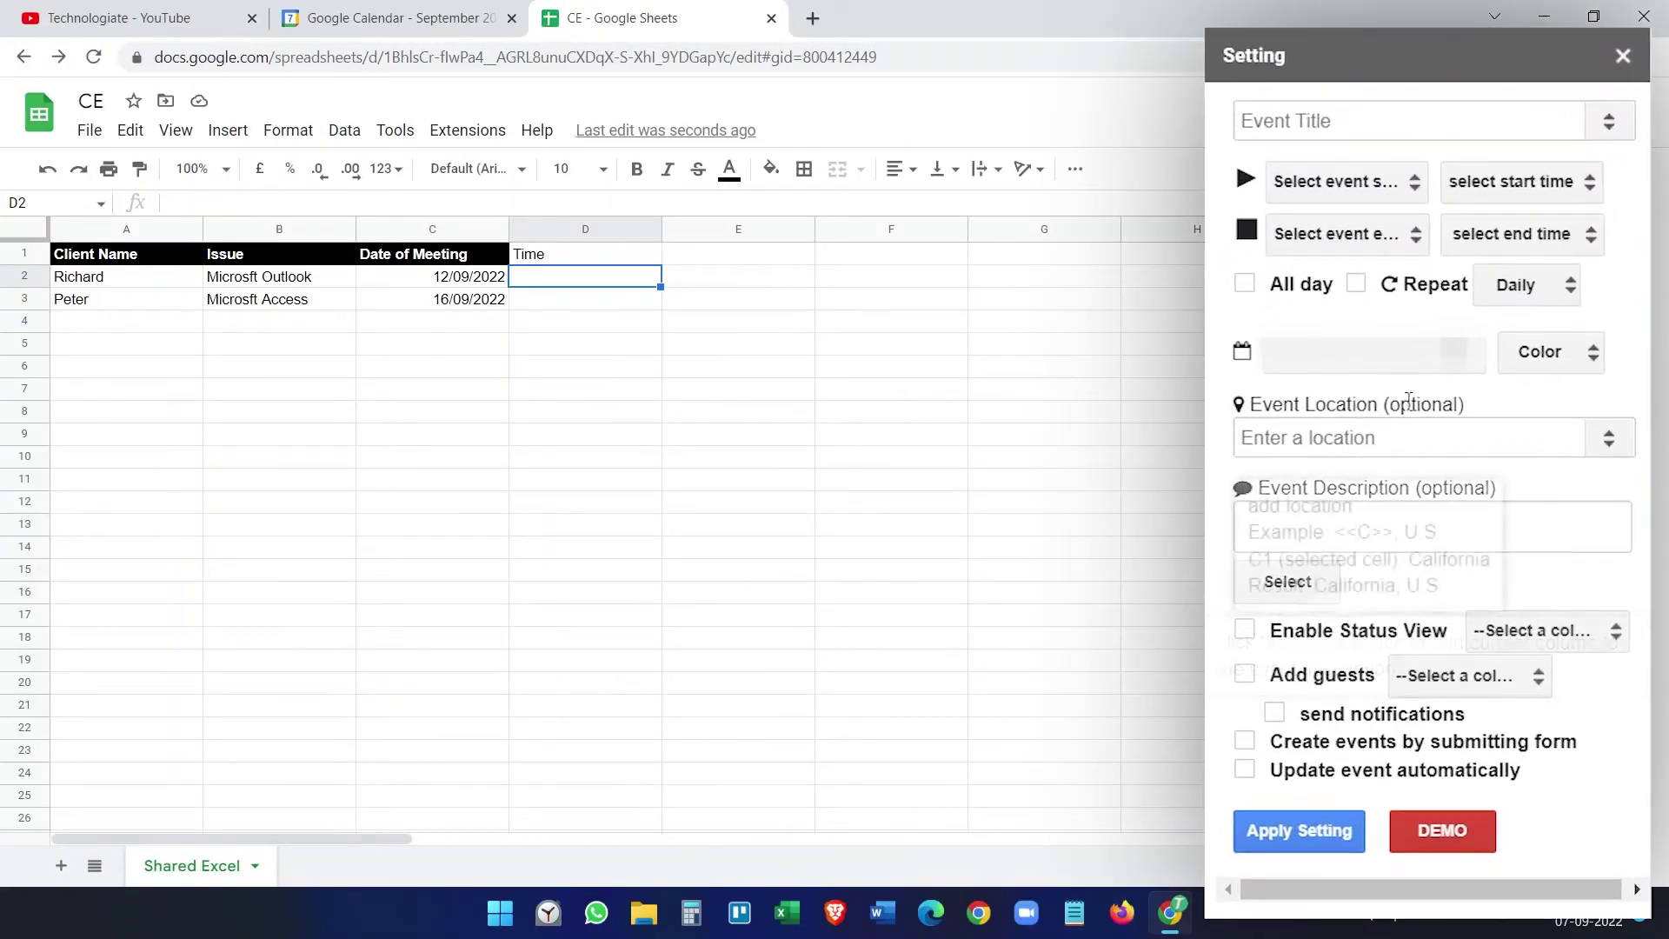
{"action": "left_click", "coordinate": [1247, 284]}
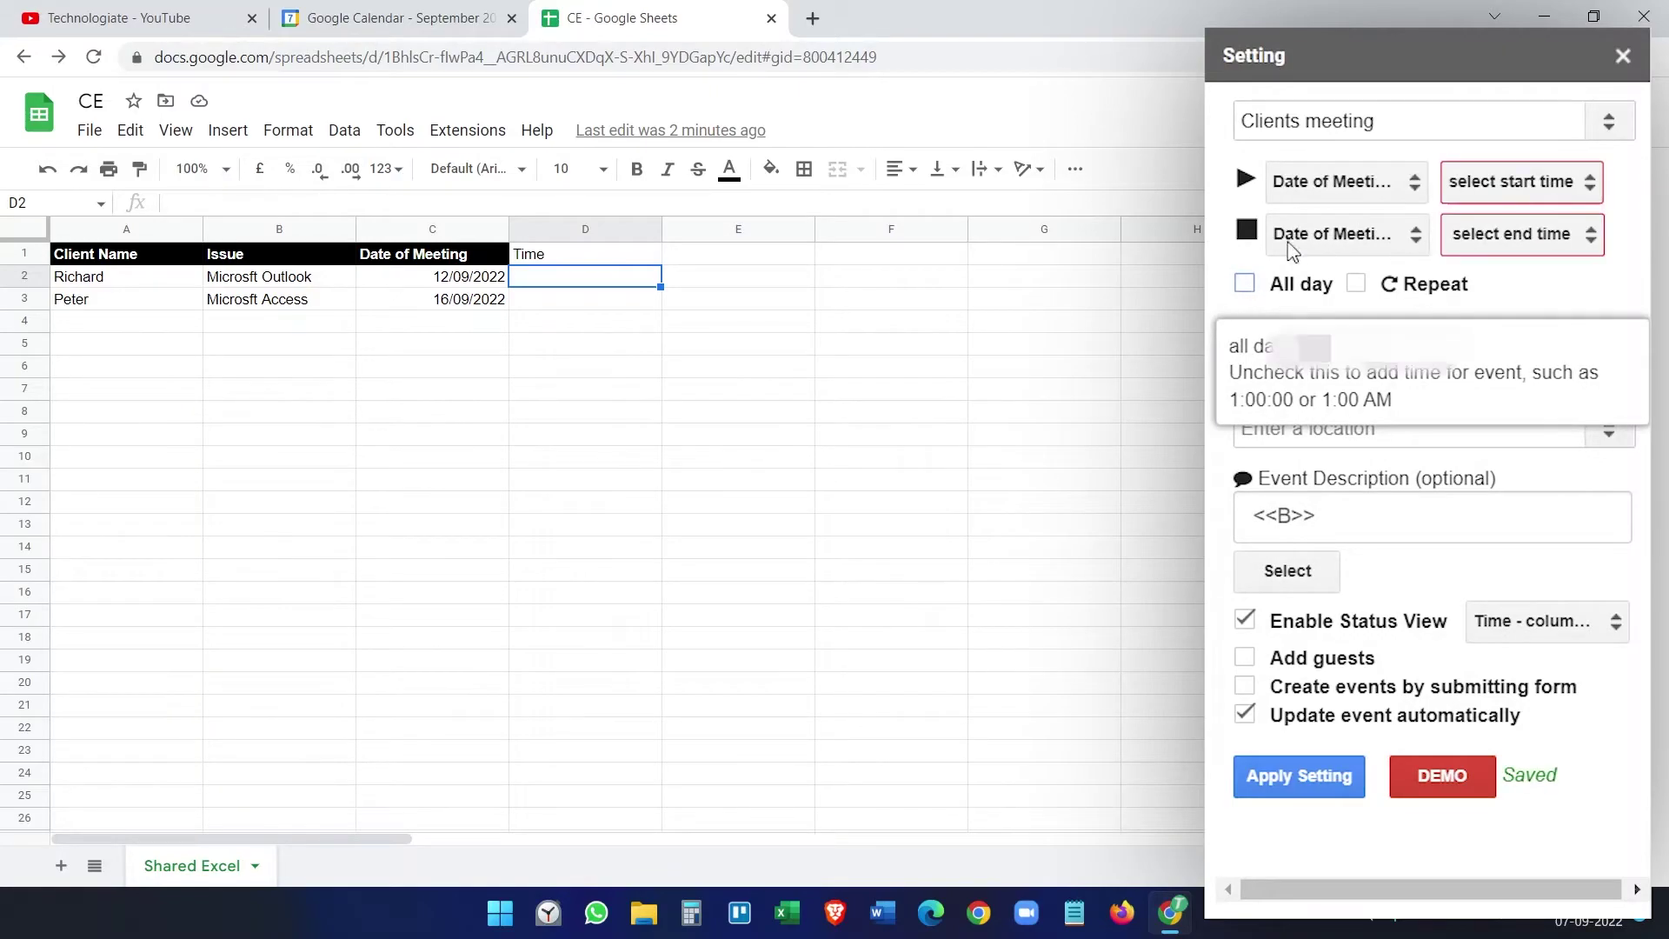
{"action": "left_click", "coordinate": [1332, 182]}
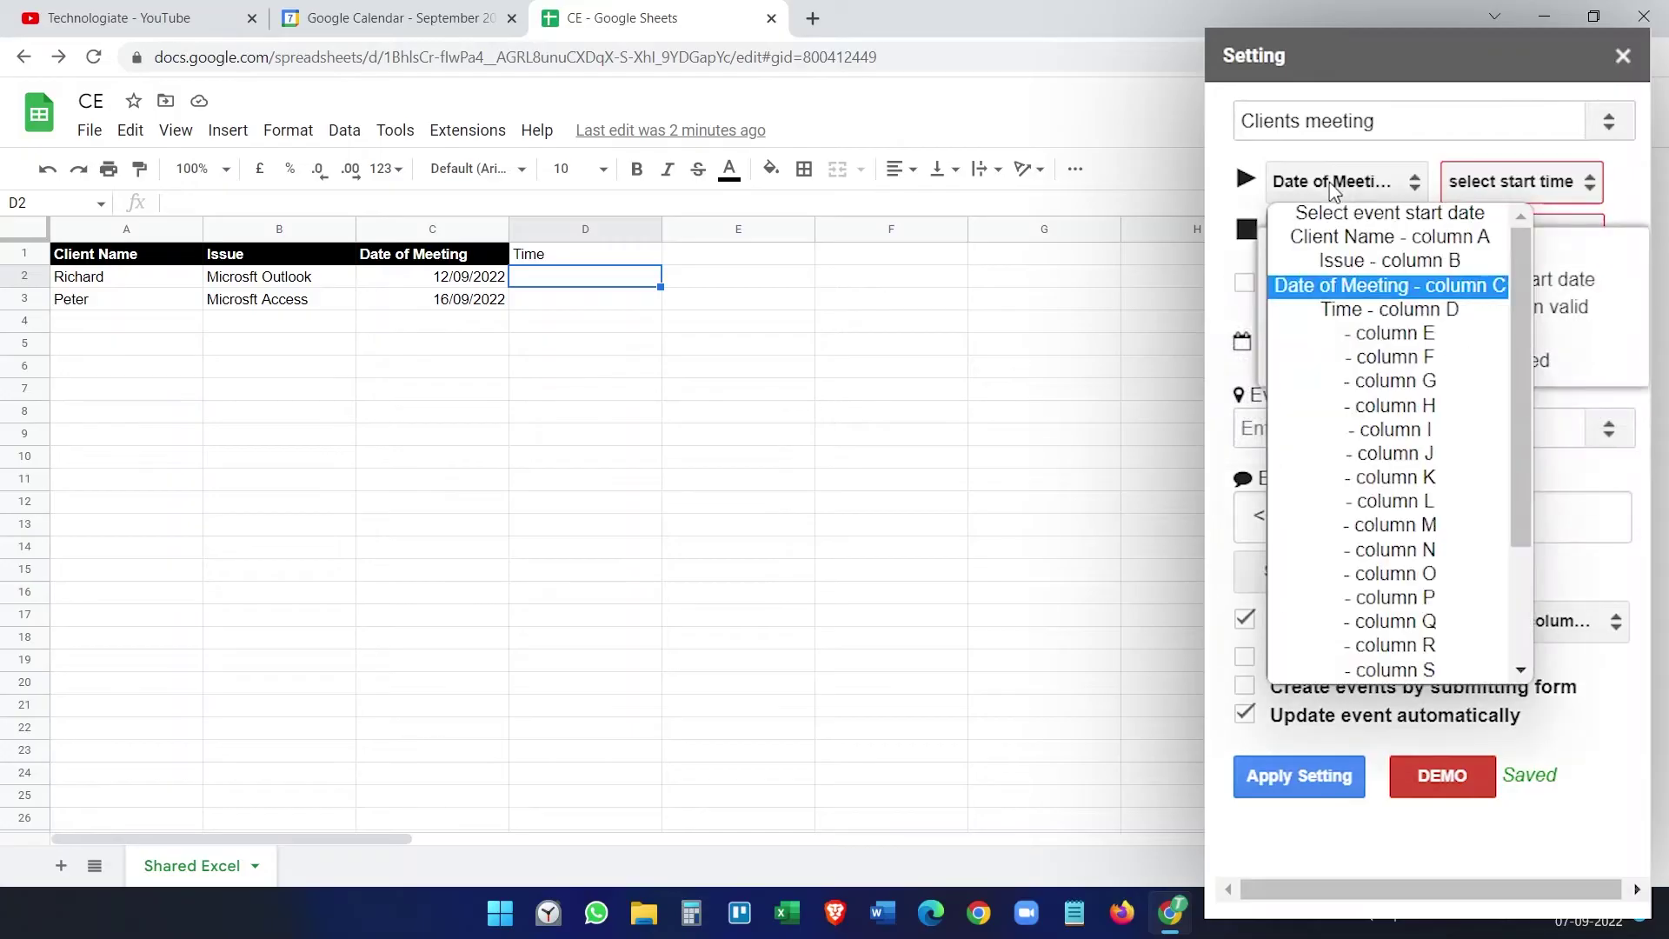
{"action": "left_click", "coordinate": [1372, 287]}
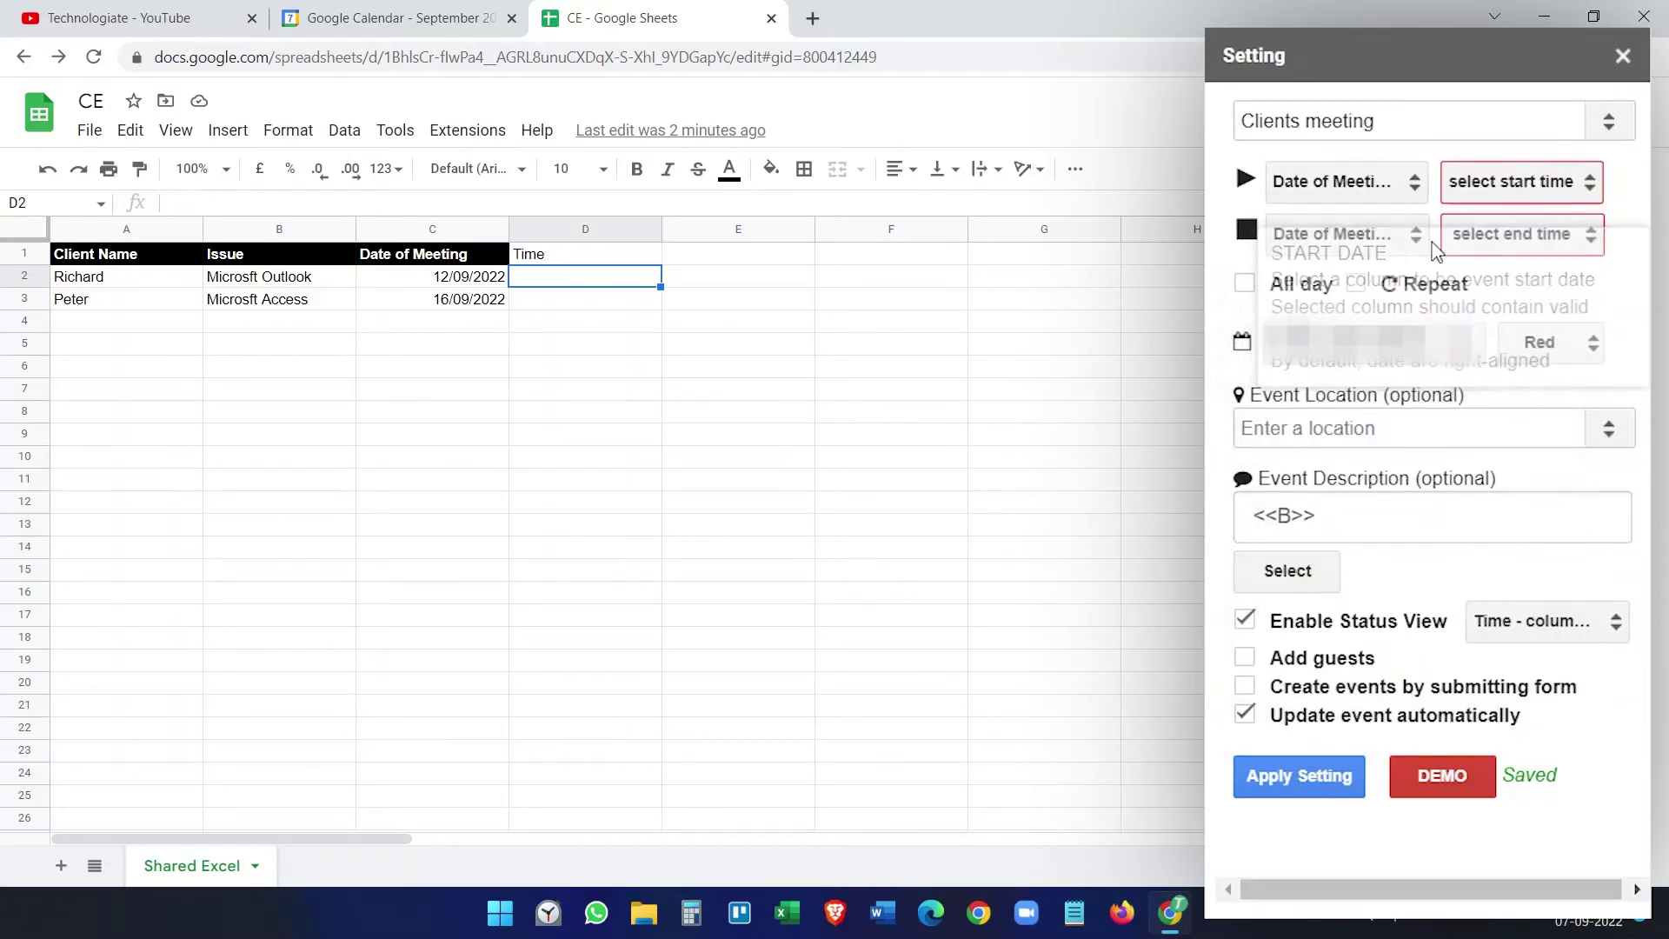
Step: Use Time column D for both the event start time and end time
{"action": "left_click", "coordinate": [1521, 182]}
{"action": "left_click", "coordinate": [1552, 311]}
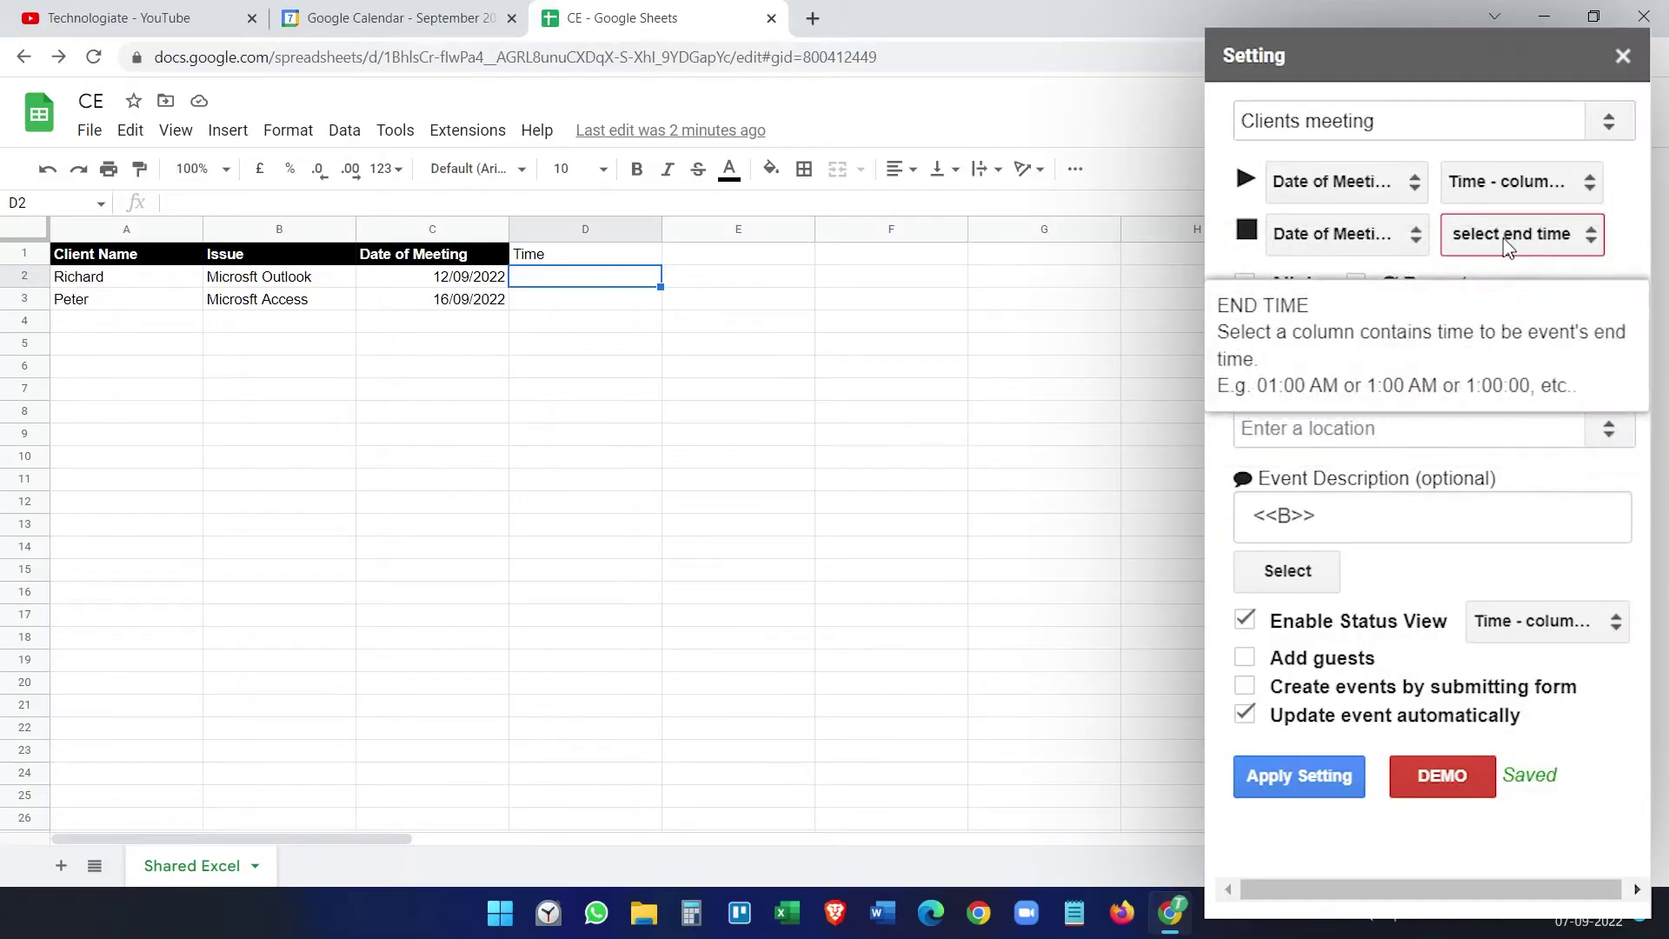
{"action": "left_click", "coordinate": [1509, 247]}
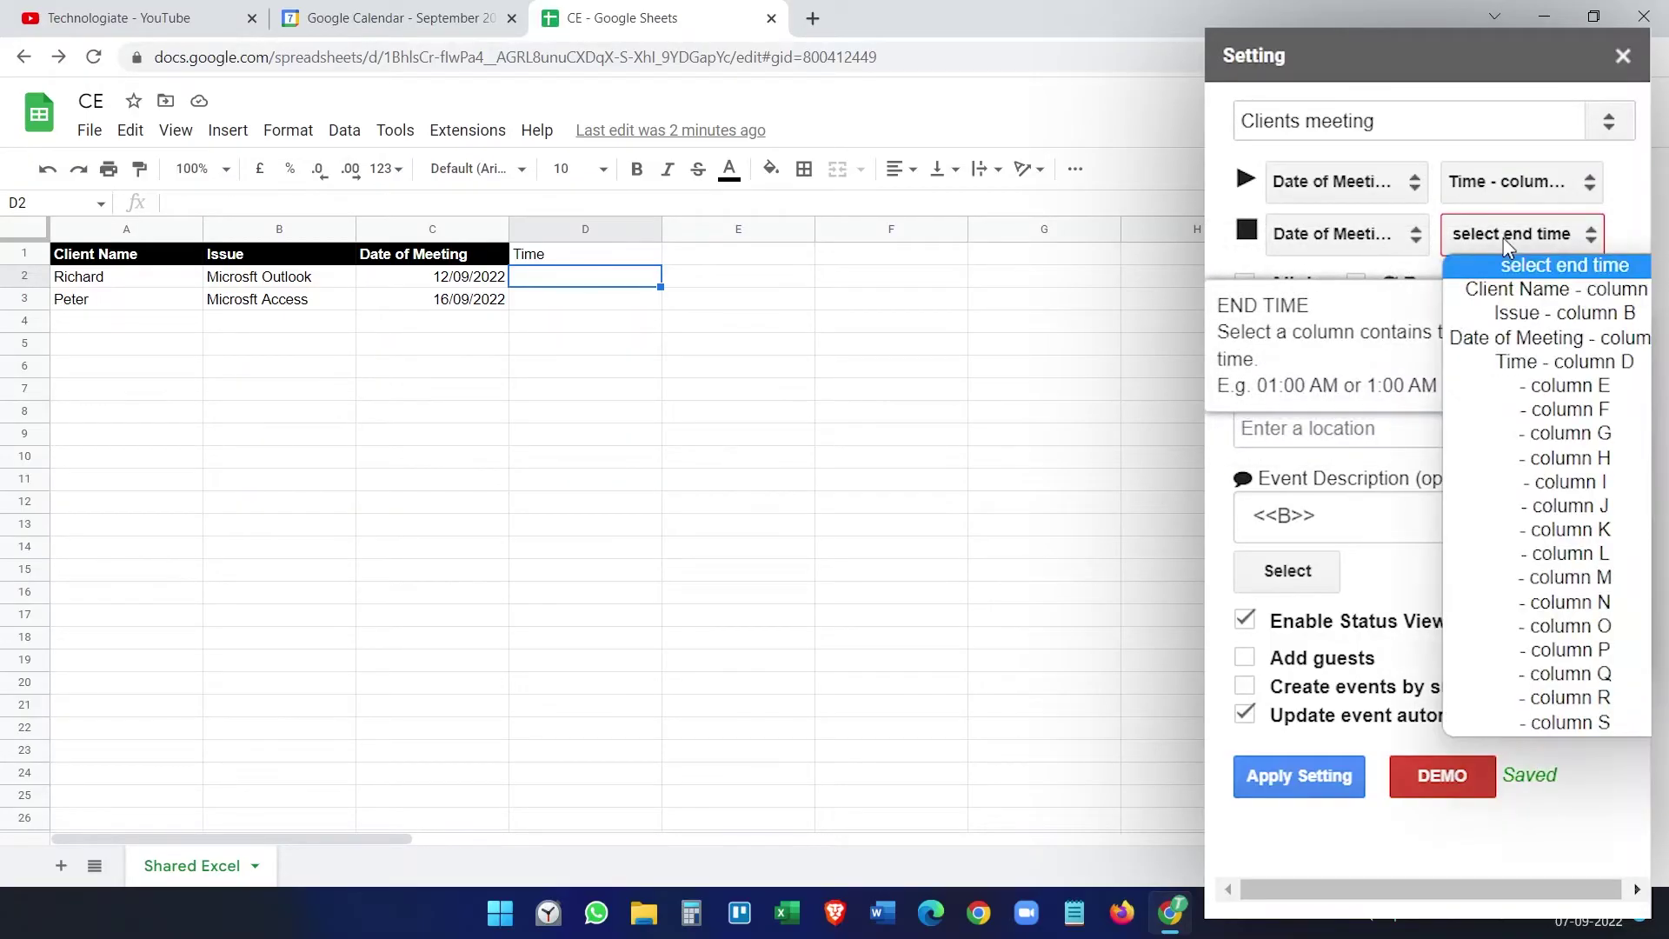
{"action": "left_click", "coordinate": [1538, 362]}
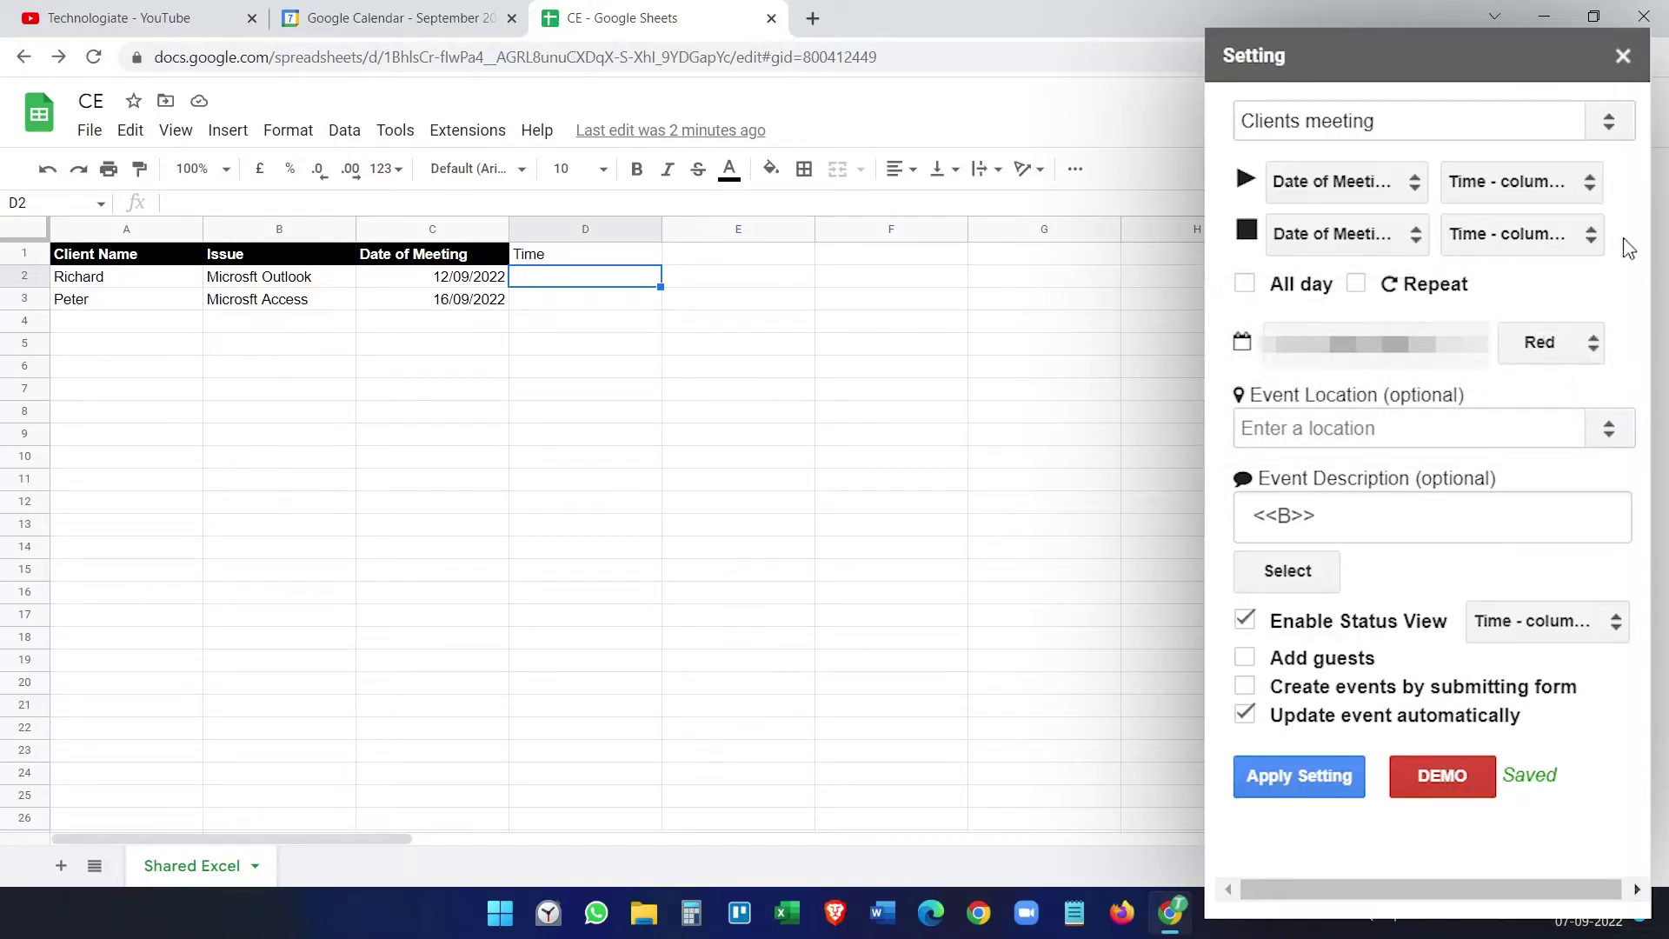
{"action": "mouse_move", "coordinate": [1513, 244]}
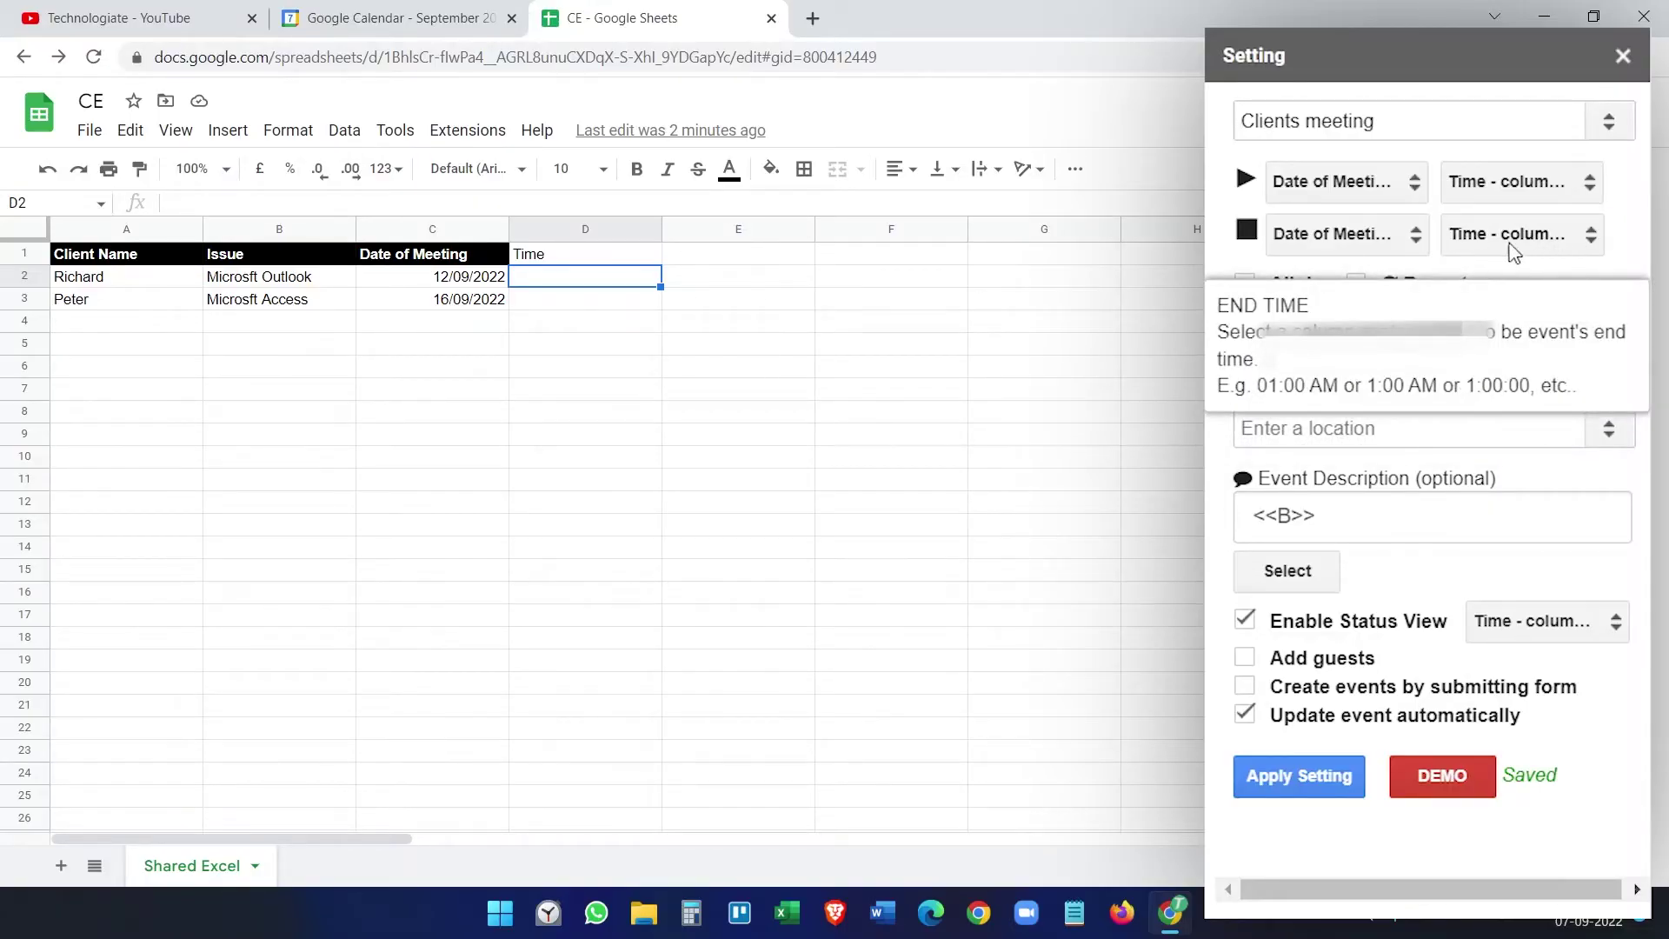
{"action": "left_click", "coordinate": [1541, 244]}
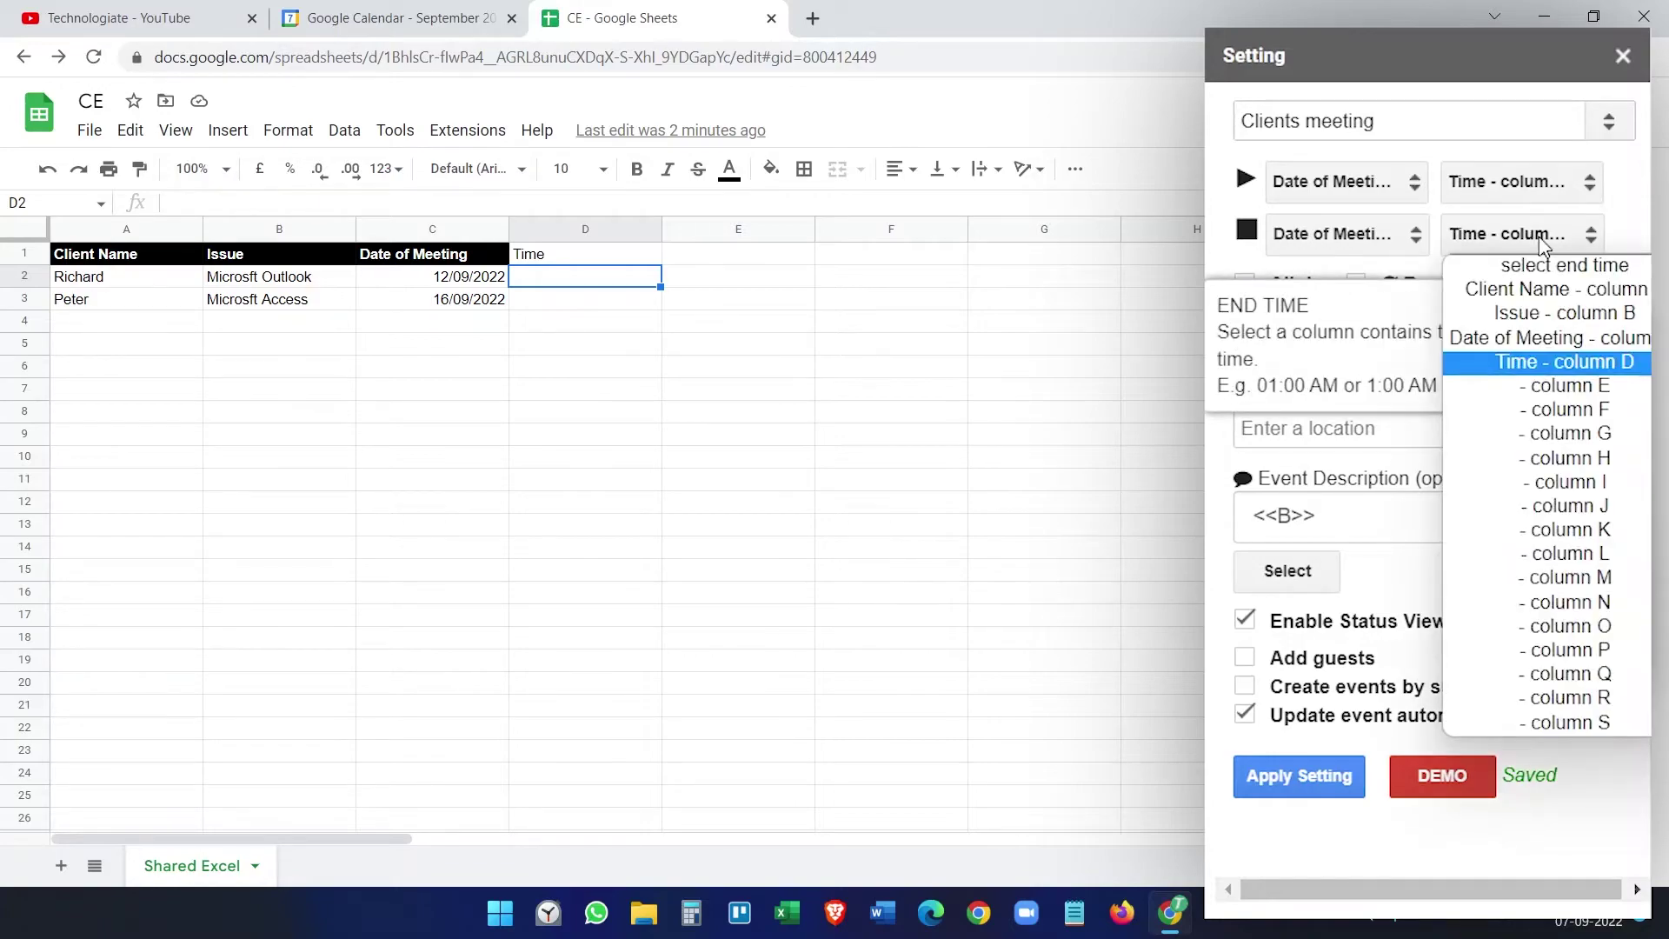
{"action": "left_click", "coordinate": [1624, 217]}
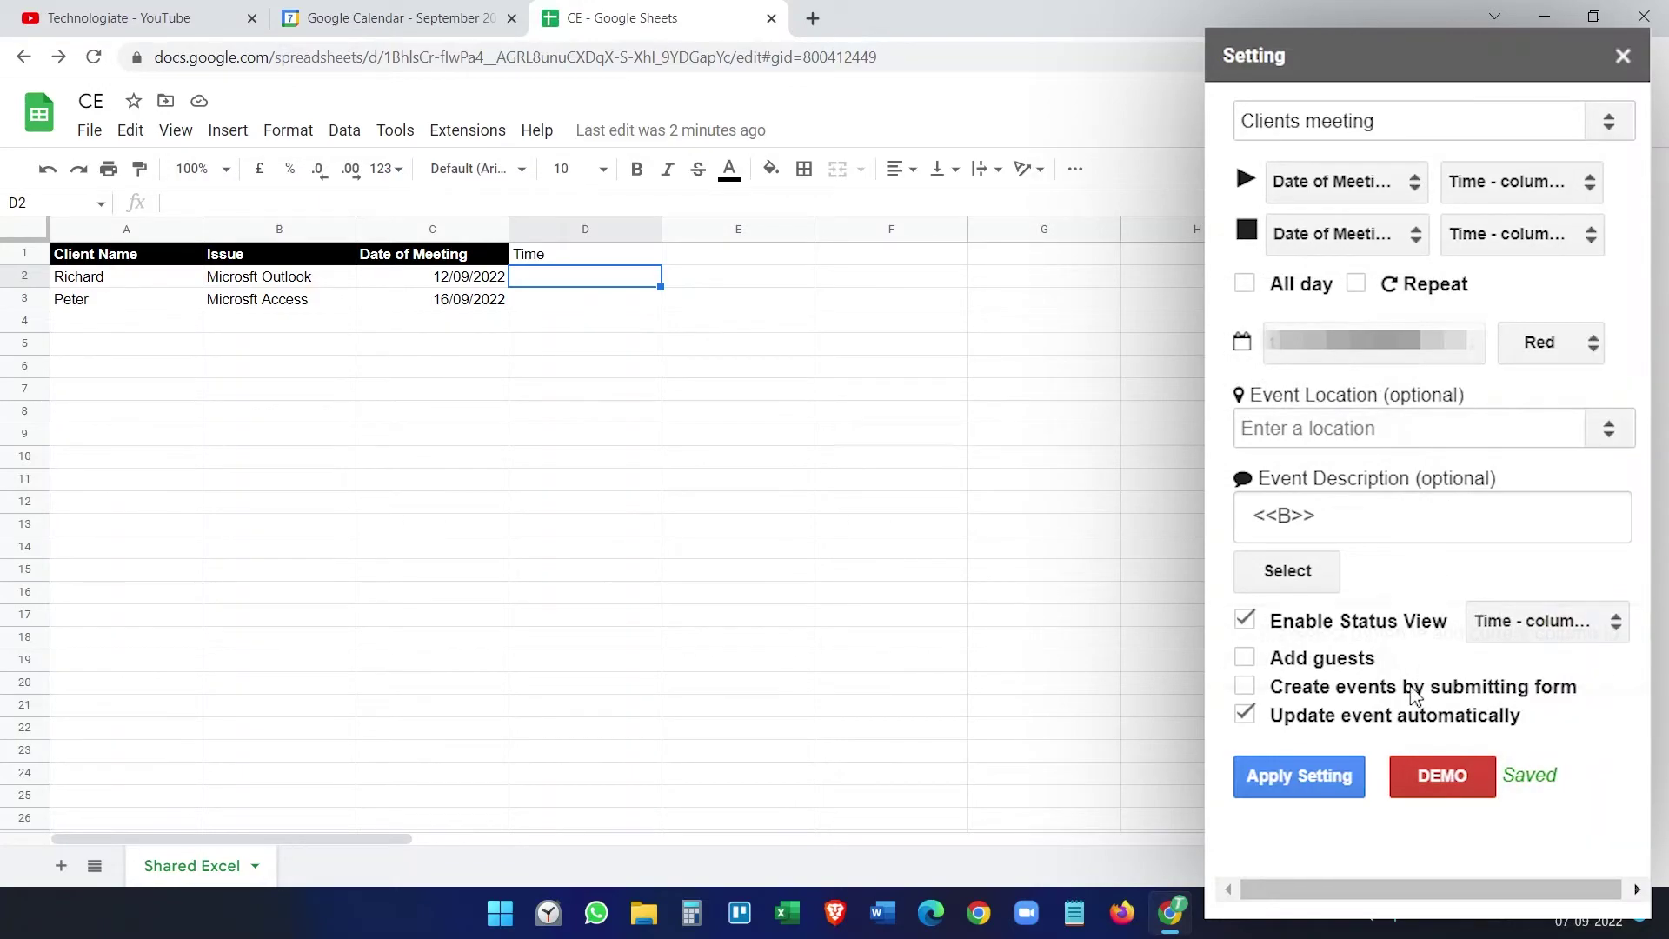
Step: Show event links in column E, apply the settings, and close the Setting sidebar
{"action": "left_click", "coordinate": [1517, 627]}
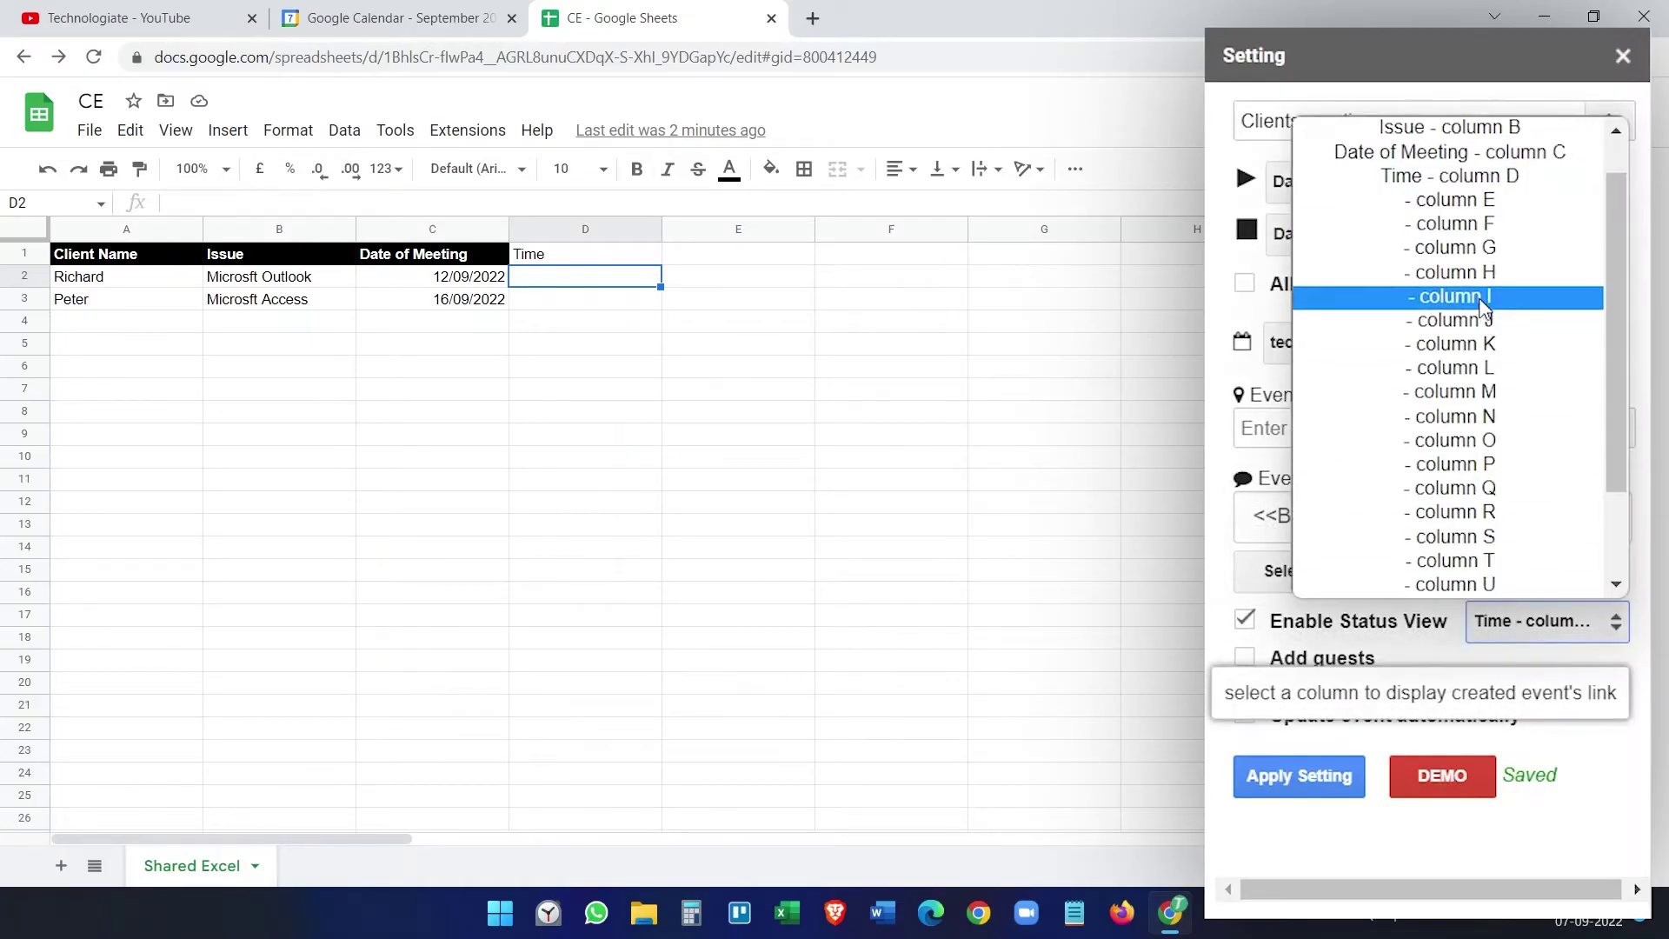
{"action": "left_click", "coordinate": [1476, 198]}
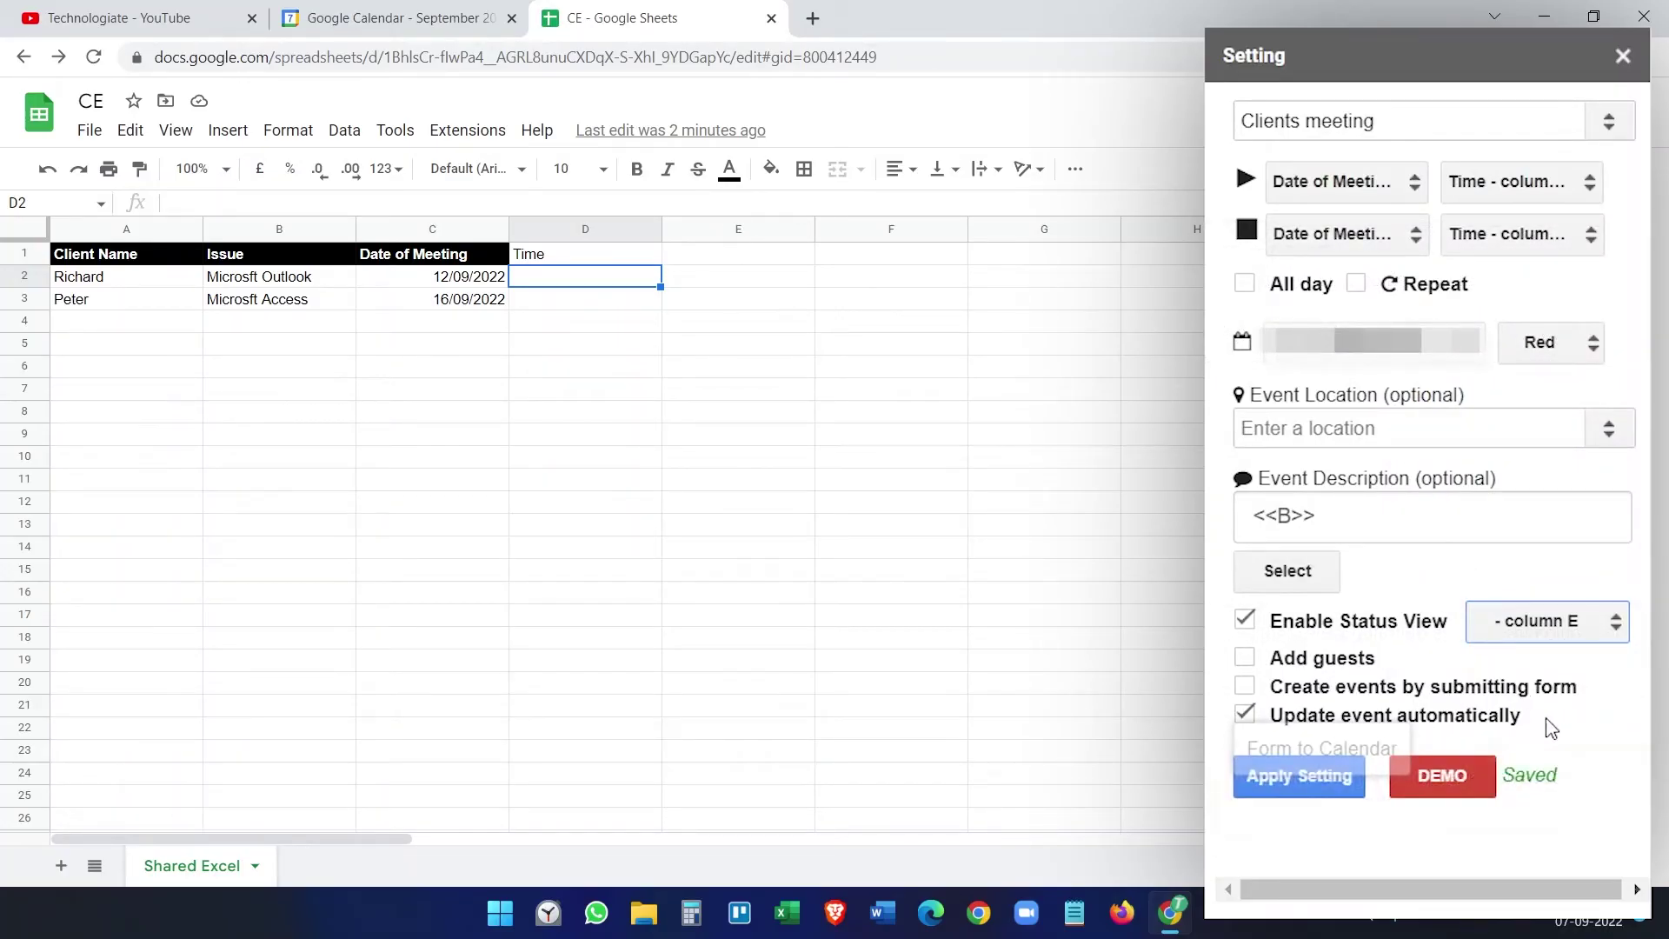
{"action": "left_click", "coordinate": [1327, 775]}
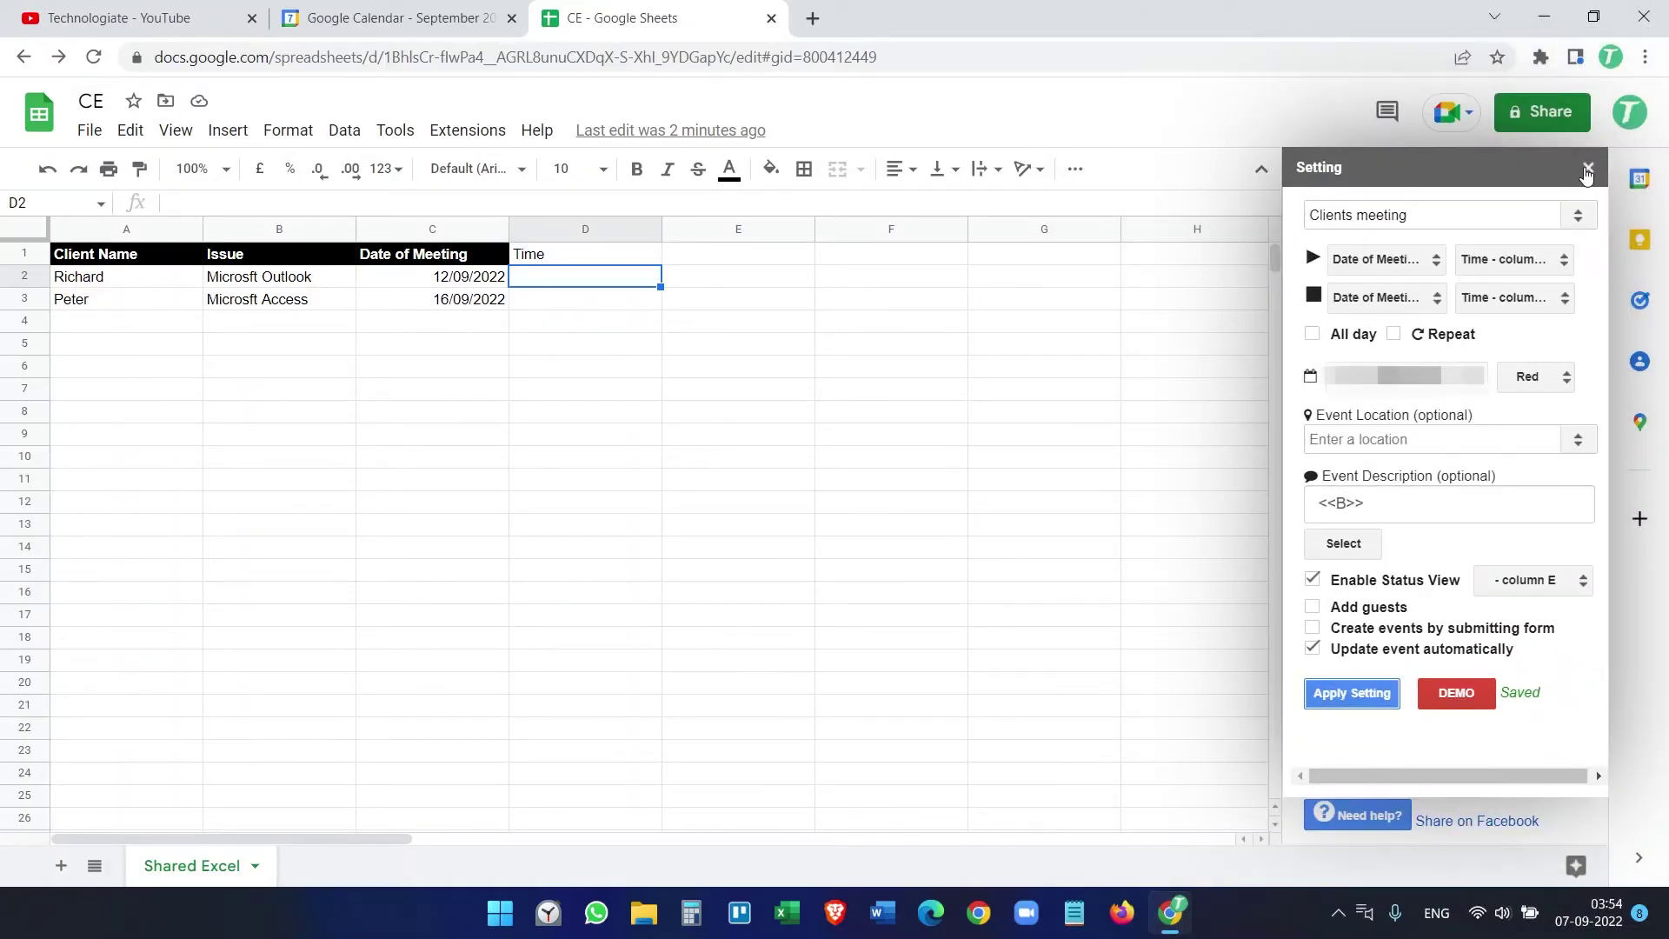
{"action": "left_click", "coordinate": [1591, 159]}
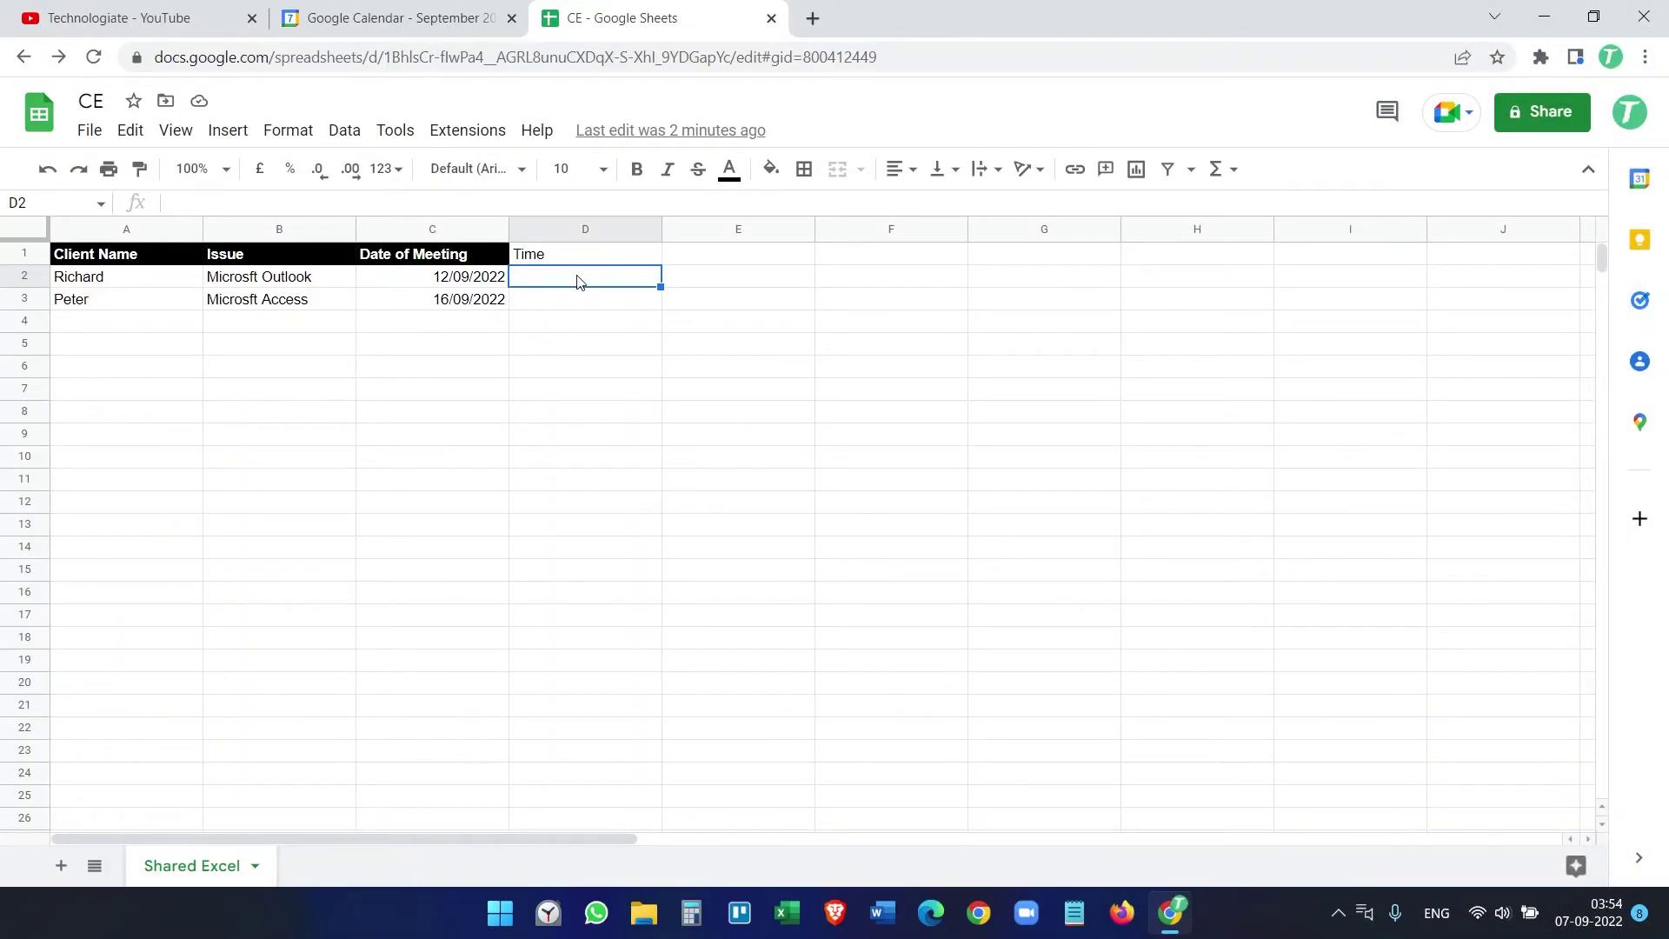
Step: Delete rows 2–3 holding the old client bookings
{"action": "left_click_drag", "start_coordinate": [26, 280], "coordinate": [27, 289]}
{"action": "right_click", "coordinate": [27, 290]}
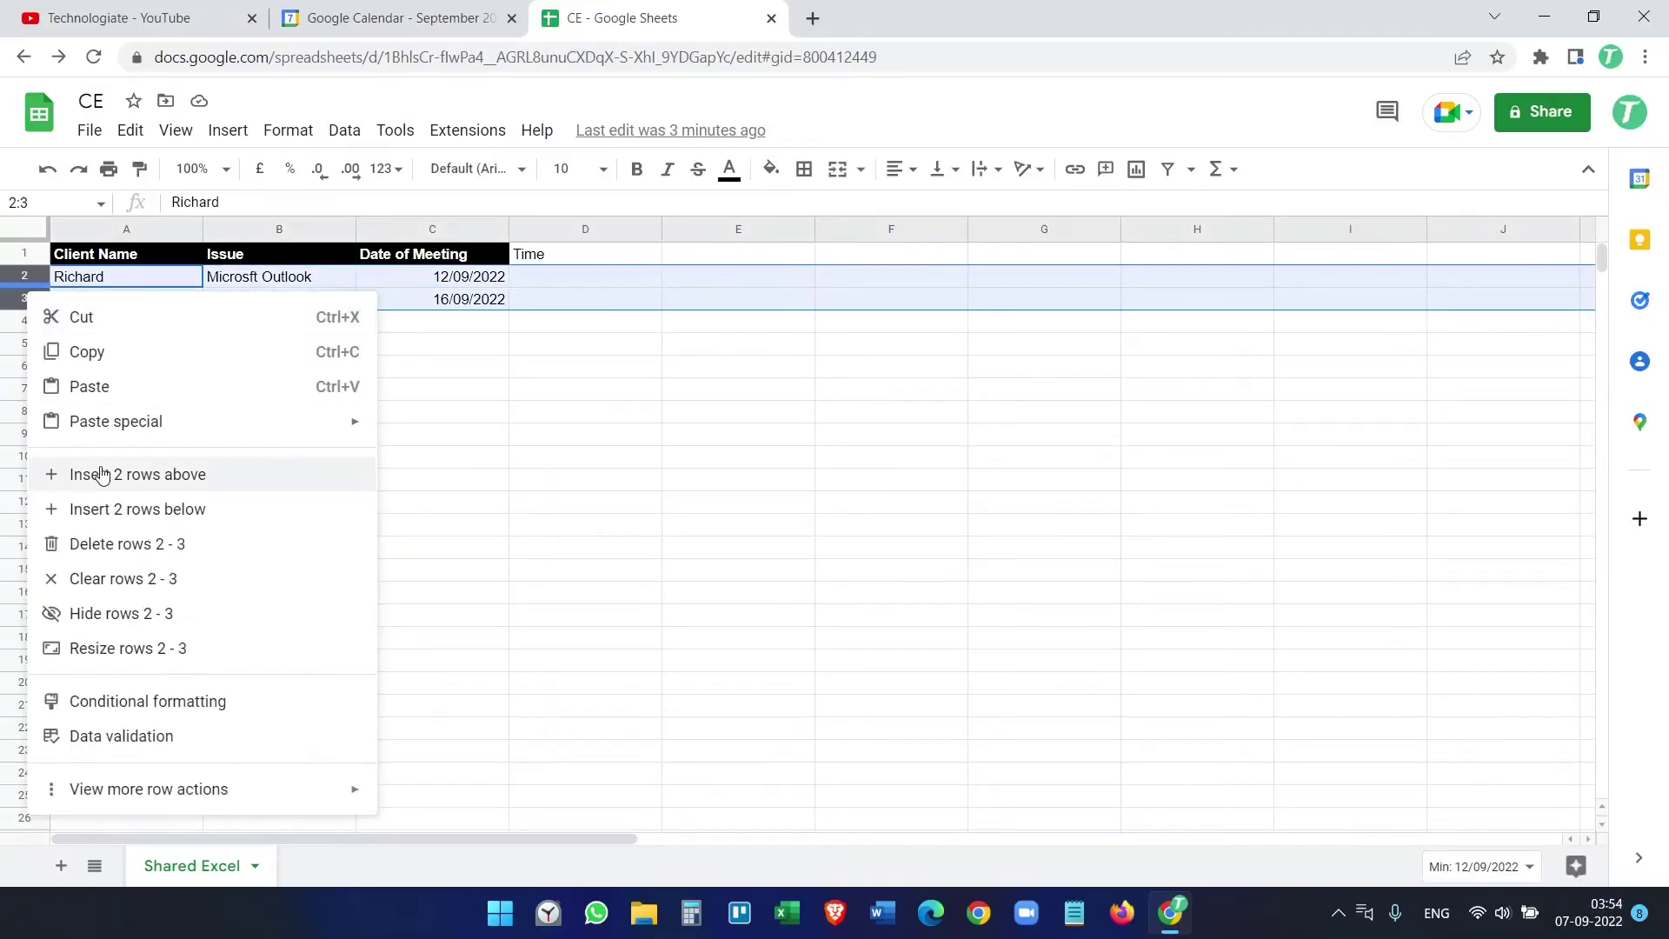
{"action": "left_click", "coordinate": [123, 545]}
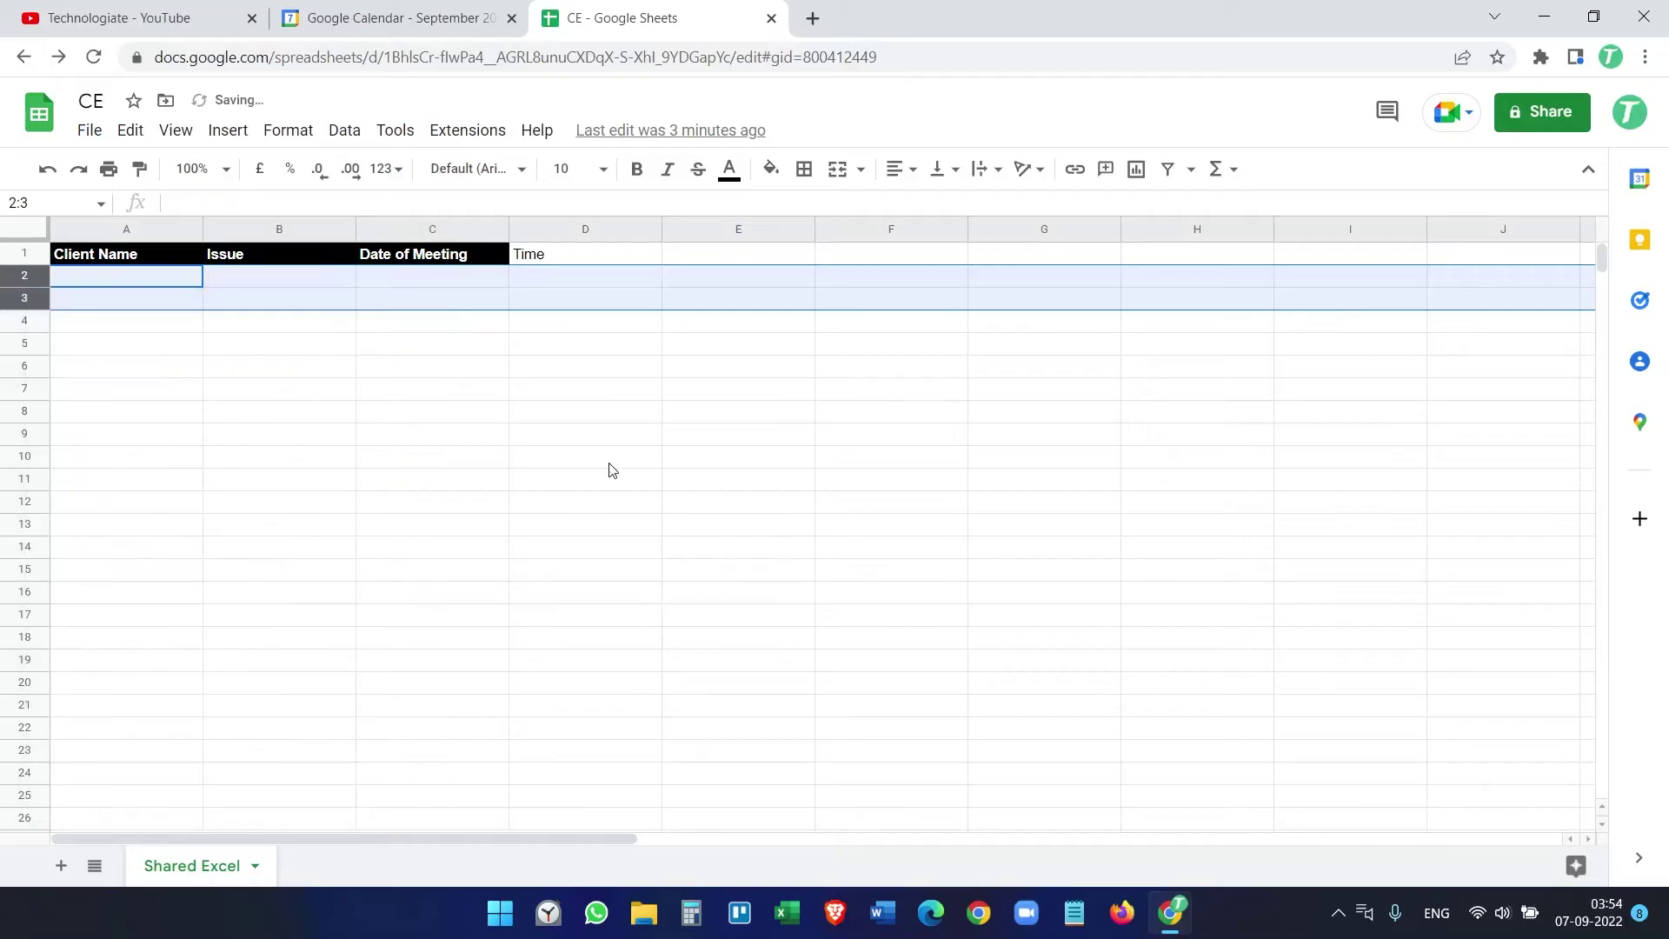
Step: Delete the 16 and 12 September Clients meeting events from Google Calendar
{"action": "left_click", "coordinate": [434, 25]}
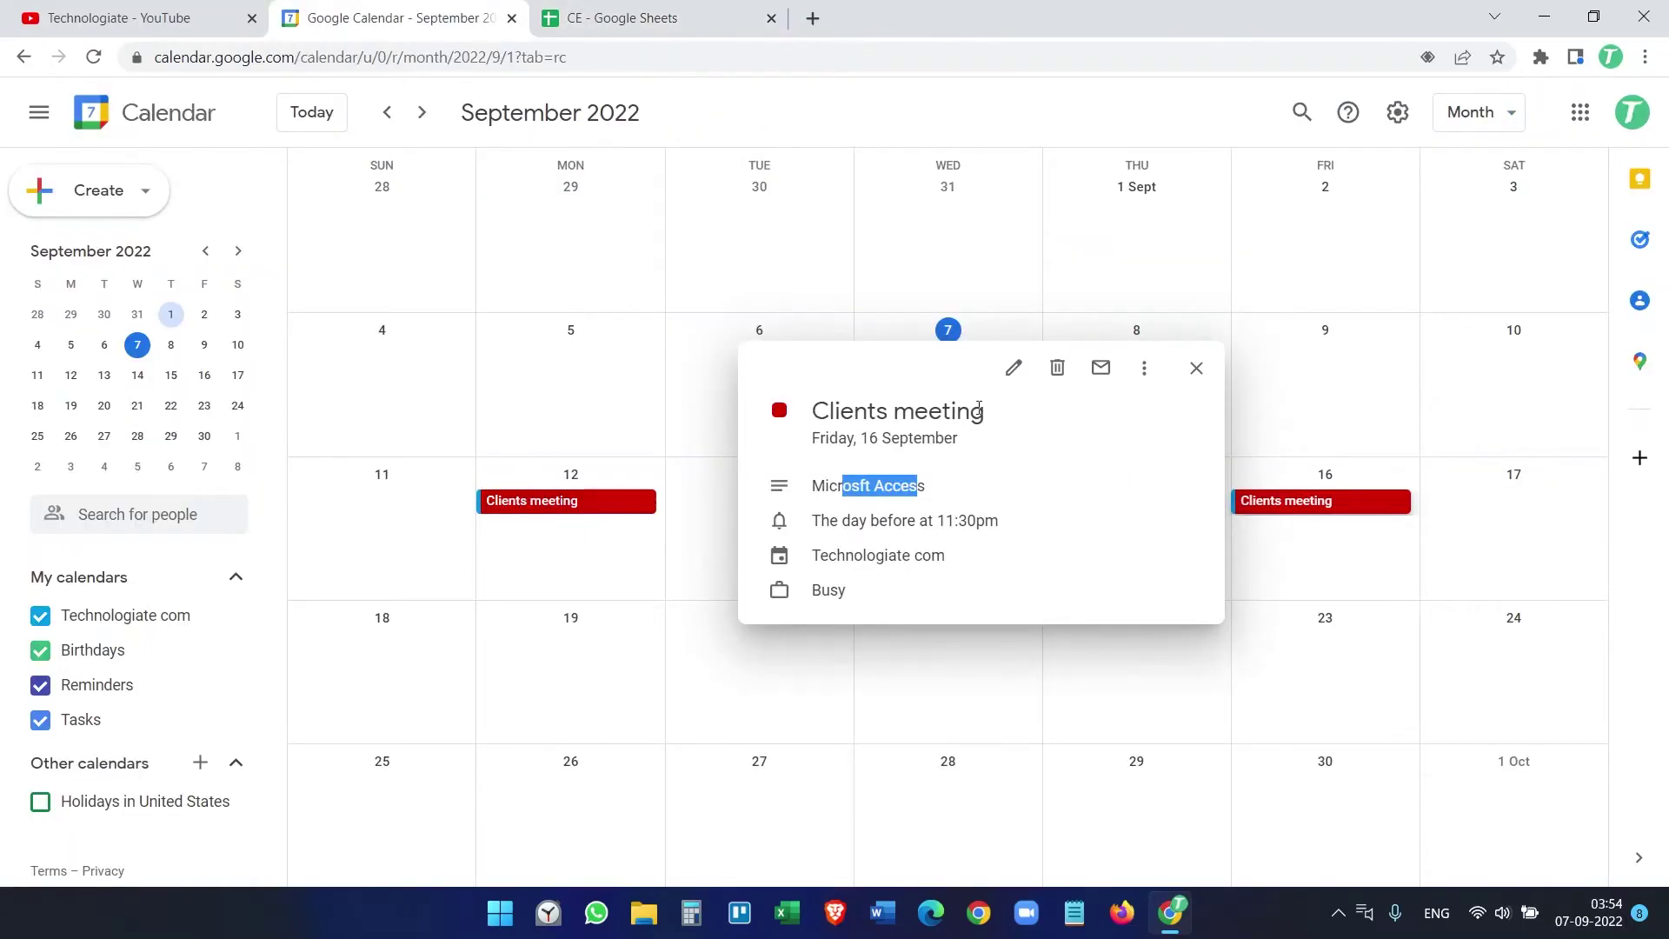
{"action": "left_click", "coordinate": [1069, 372]}
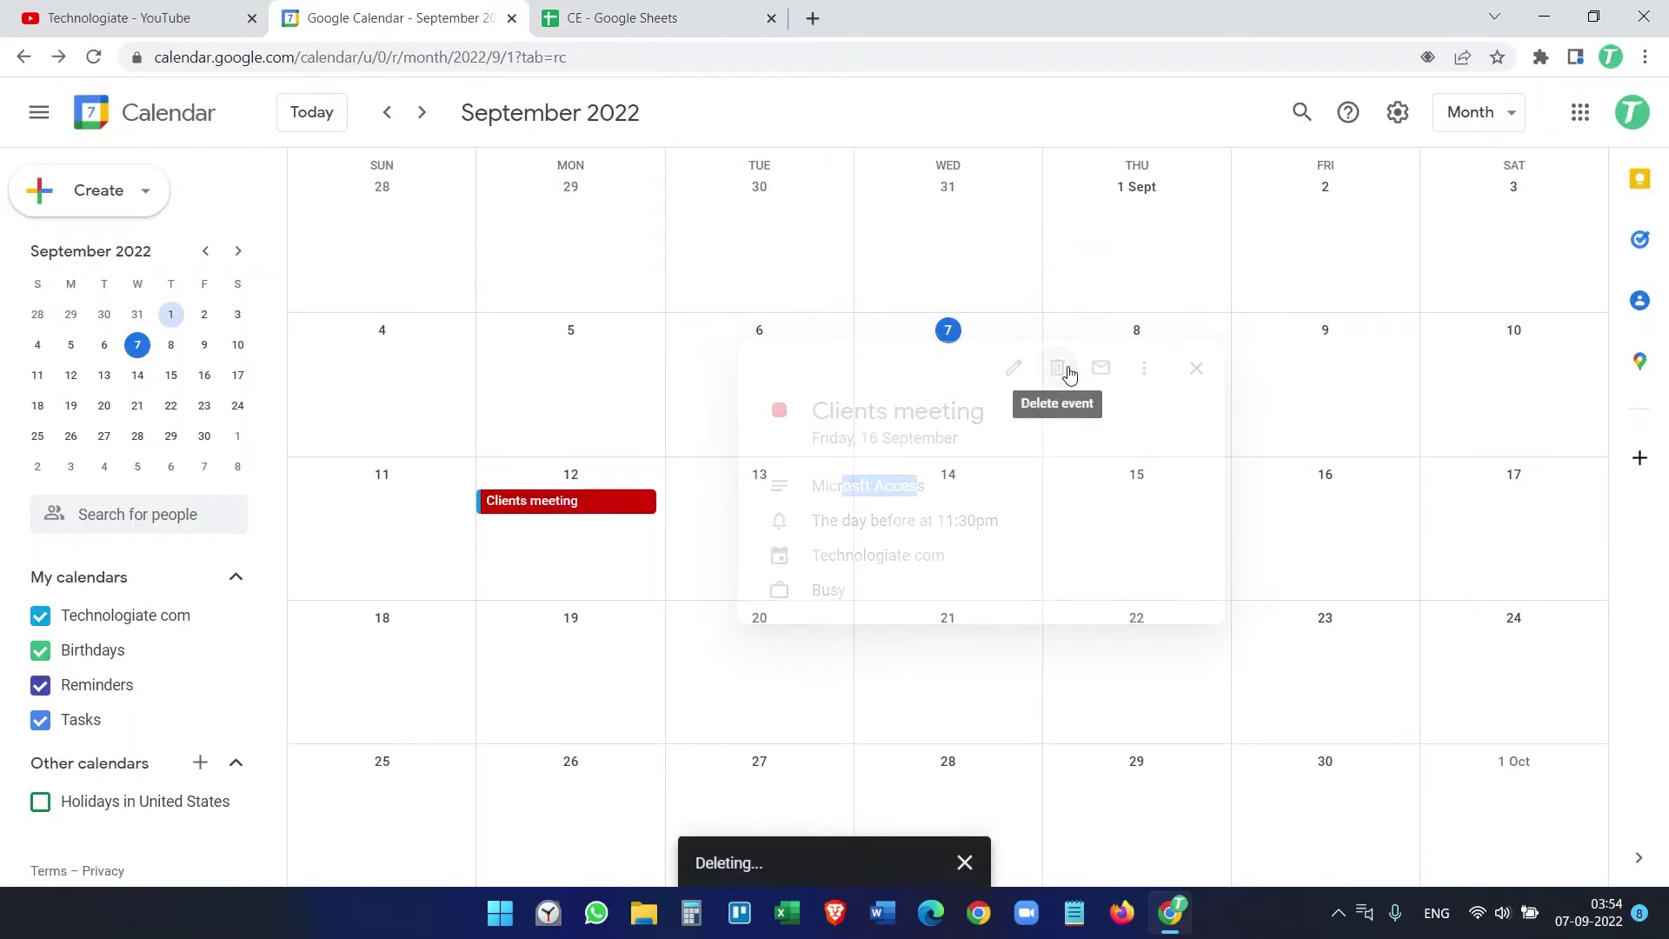
{"action": "left_click", "coordinate": [613, 506]}
{"action": "left_click", "coordinate": [985, 369]}
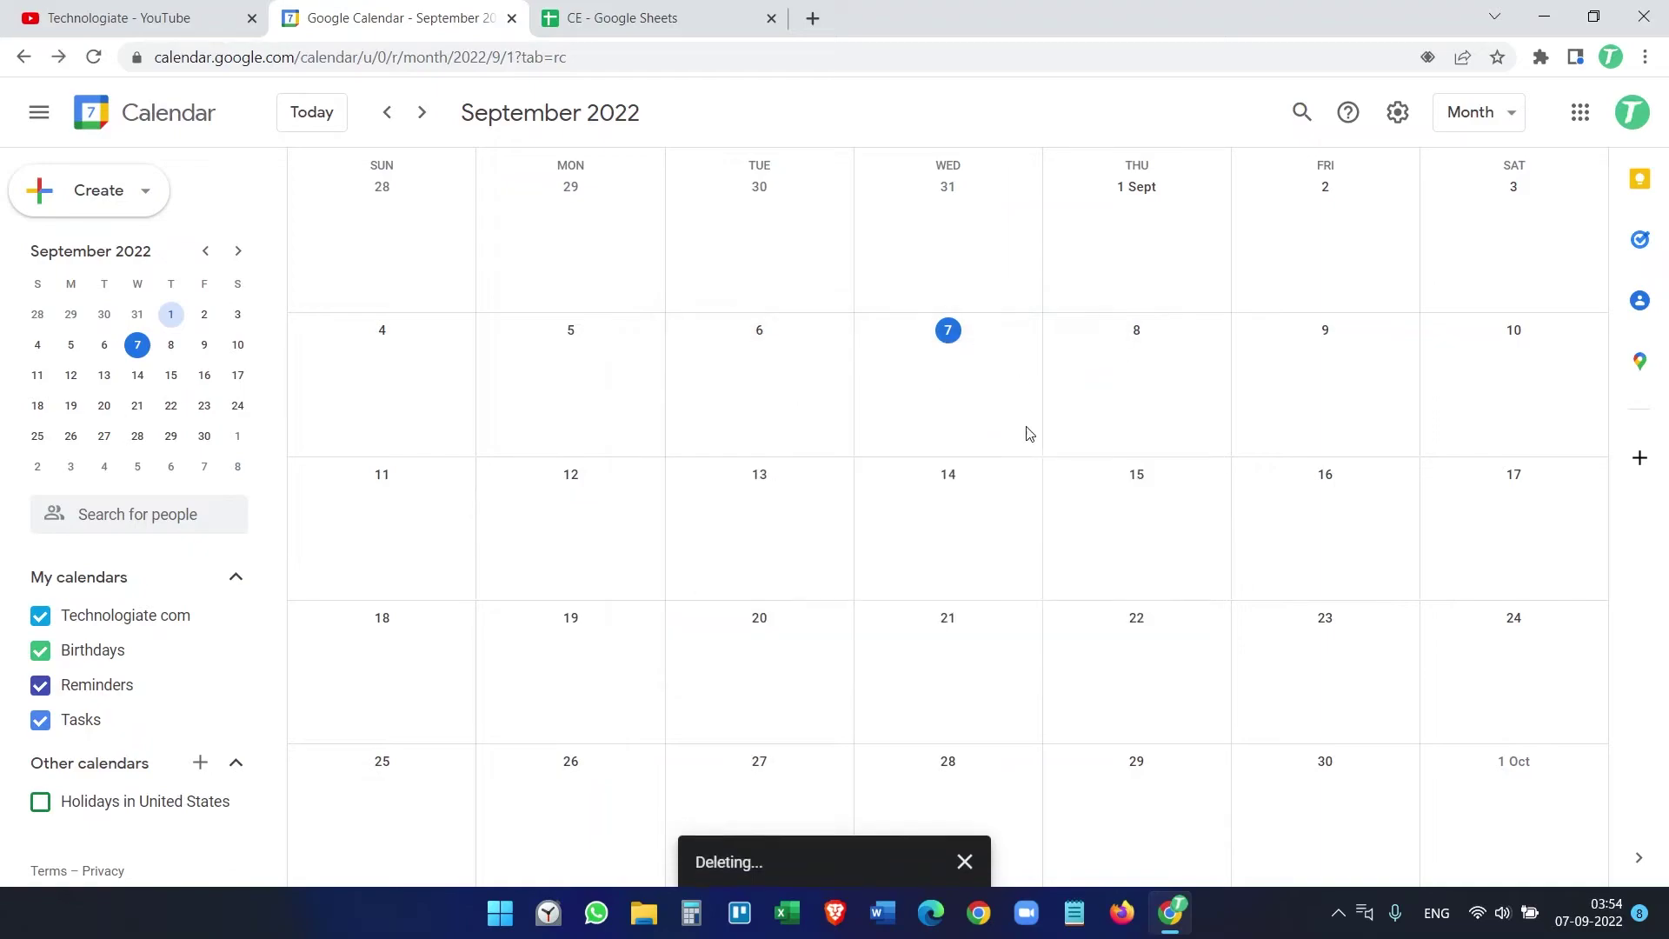
{"action": "left_click", "coordinate": [670, 13]}
{"action": "left_click", "coordinate": [144, 284]}
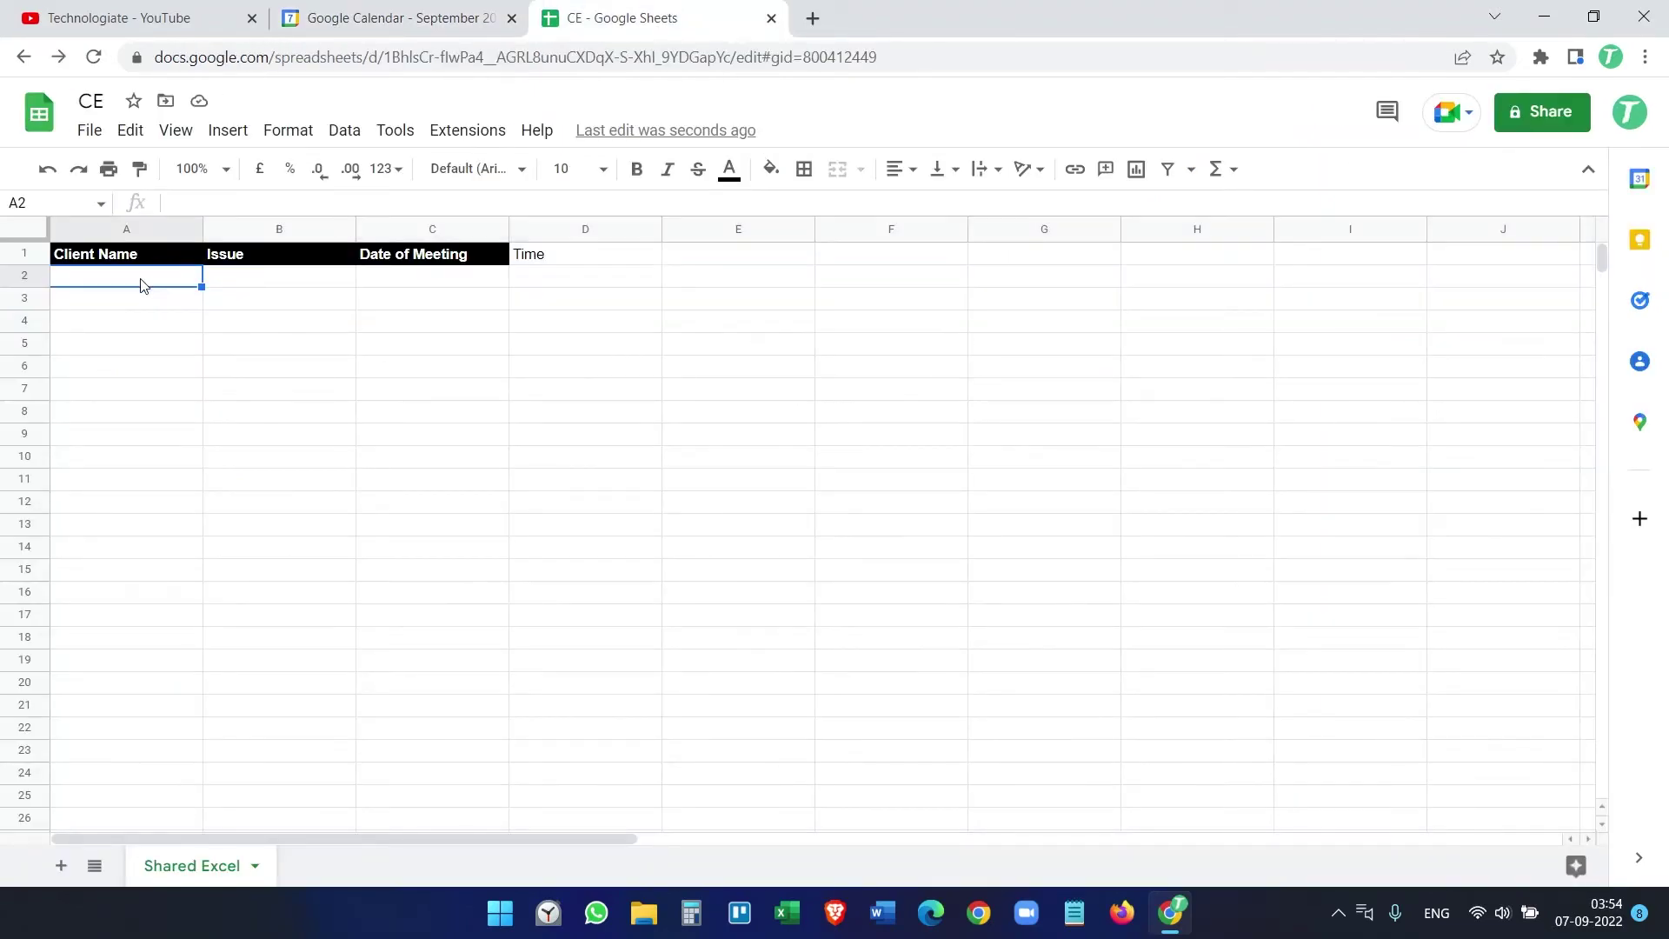
Step: Fill row 2 with a client name, issue Gogole Chrome, date 12/09/2022 and time 13:00:00
{"action": "type", "text": "Richard"}
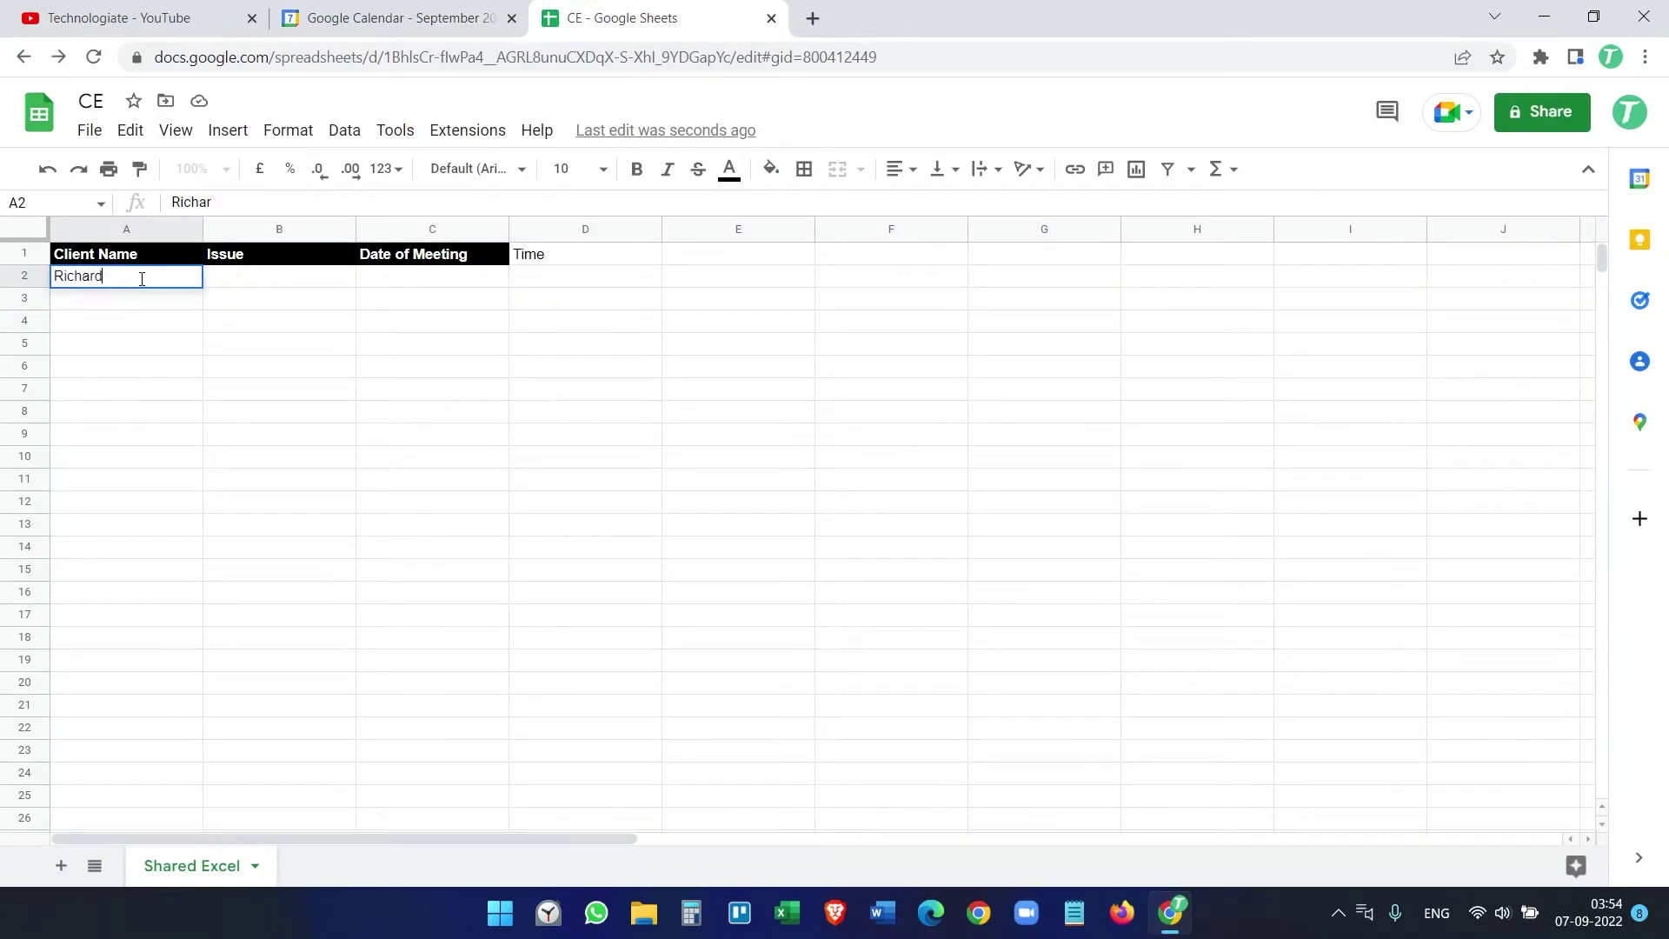
{"action": "key", "text": "Tab"}
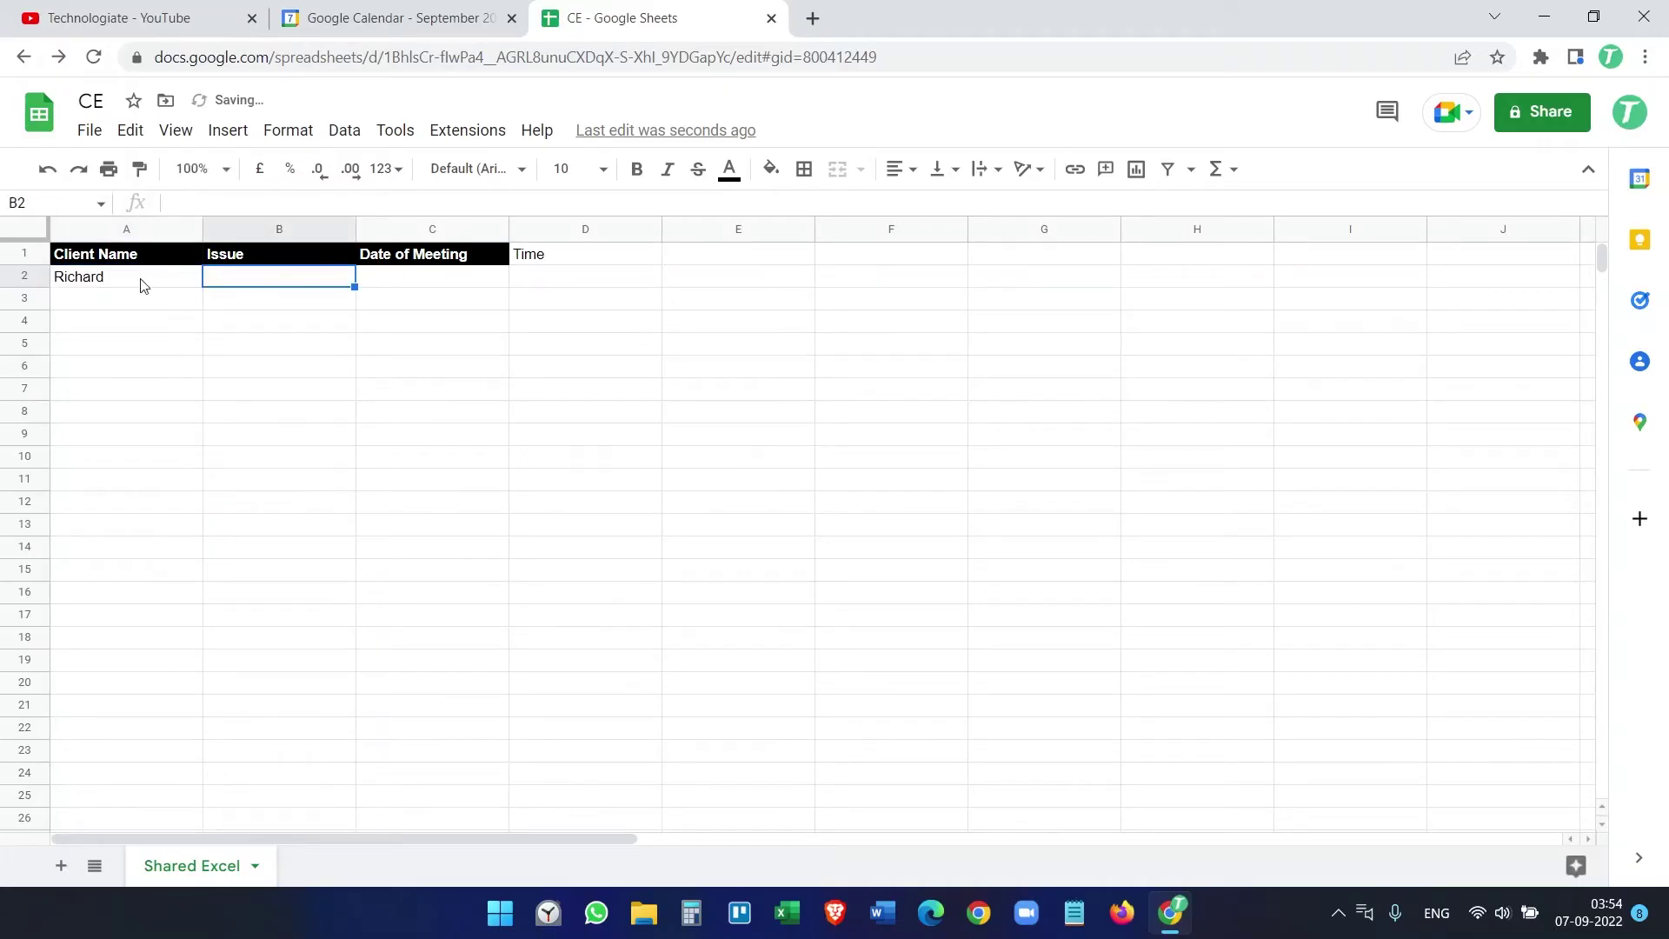
{"action": "type", "text": "Gogole"}
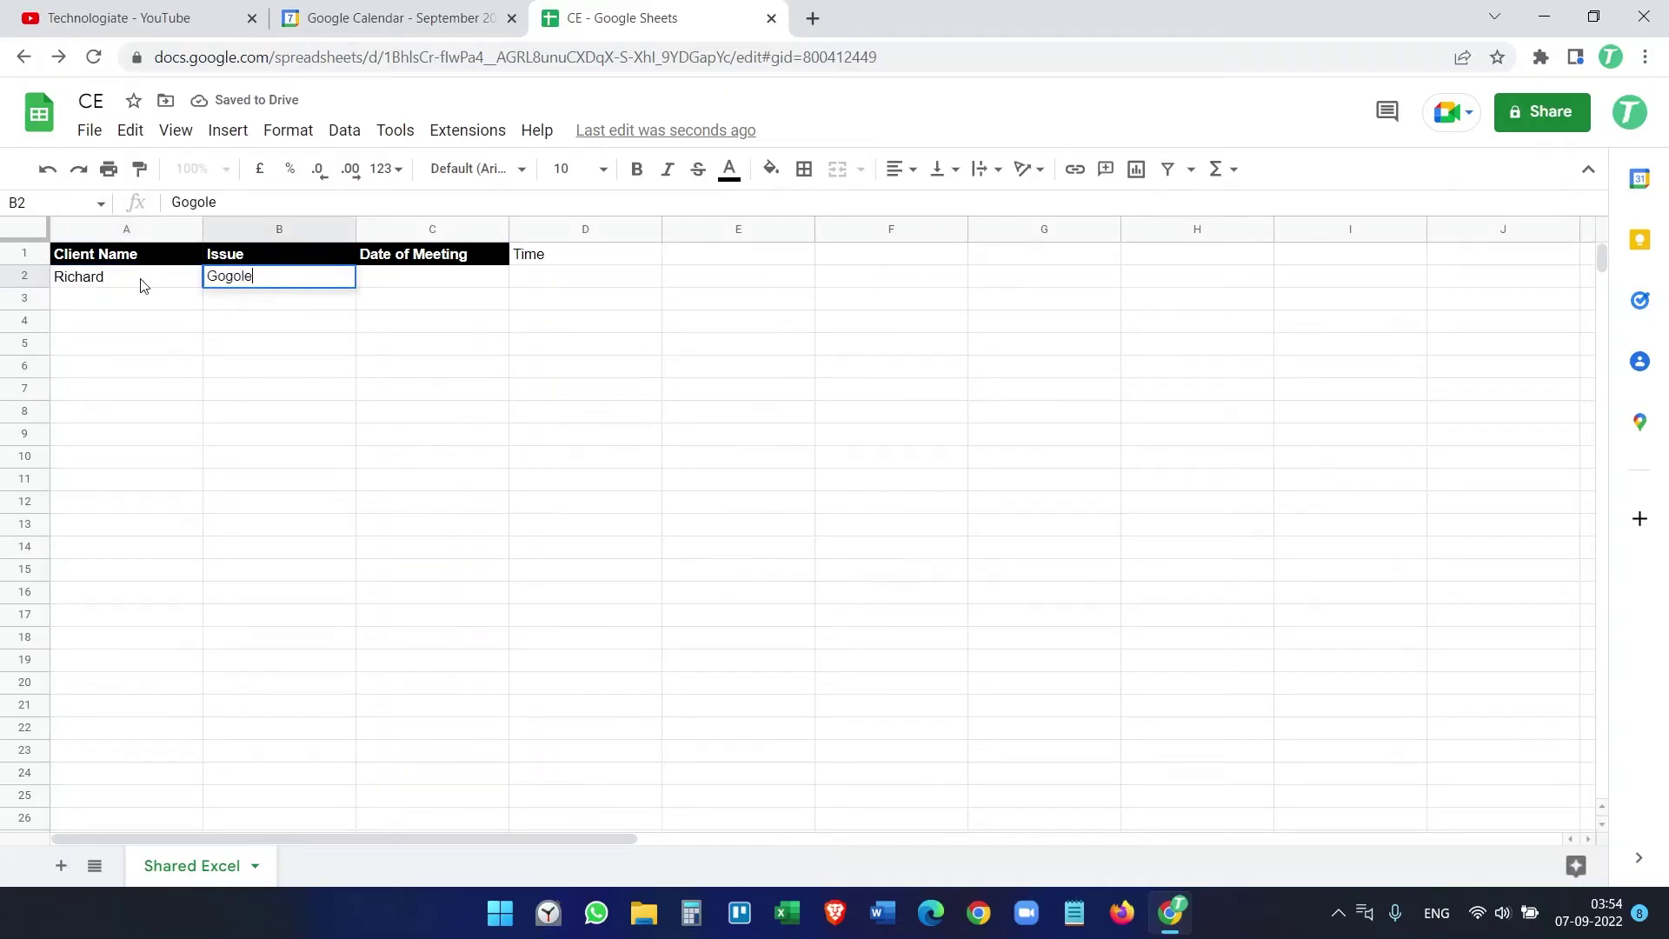
{"action": "type", "text": " Chrome"}
{"action": "key", "text": "Tab"}
{"action": "type", "text": "12/09/2022"}
{"action": "key", "text": "Tab"}
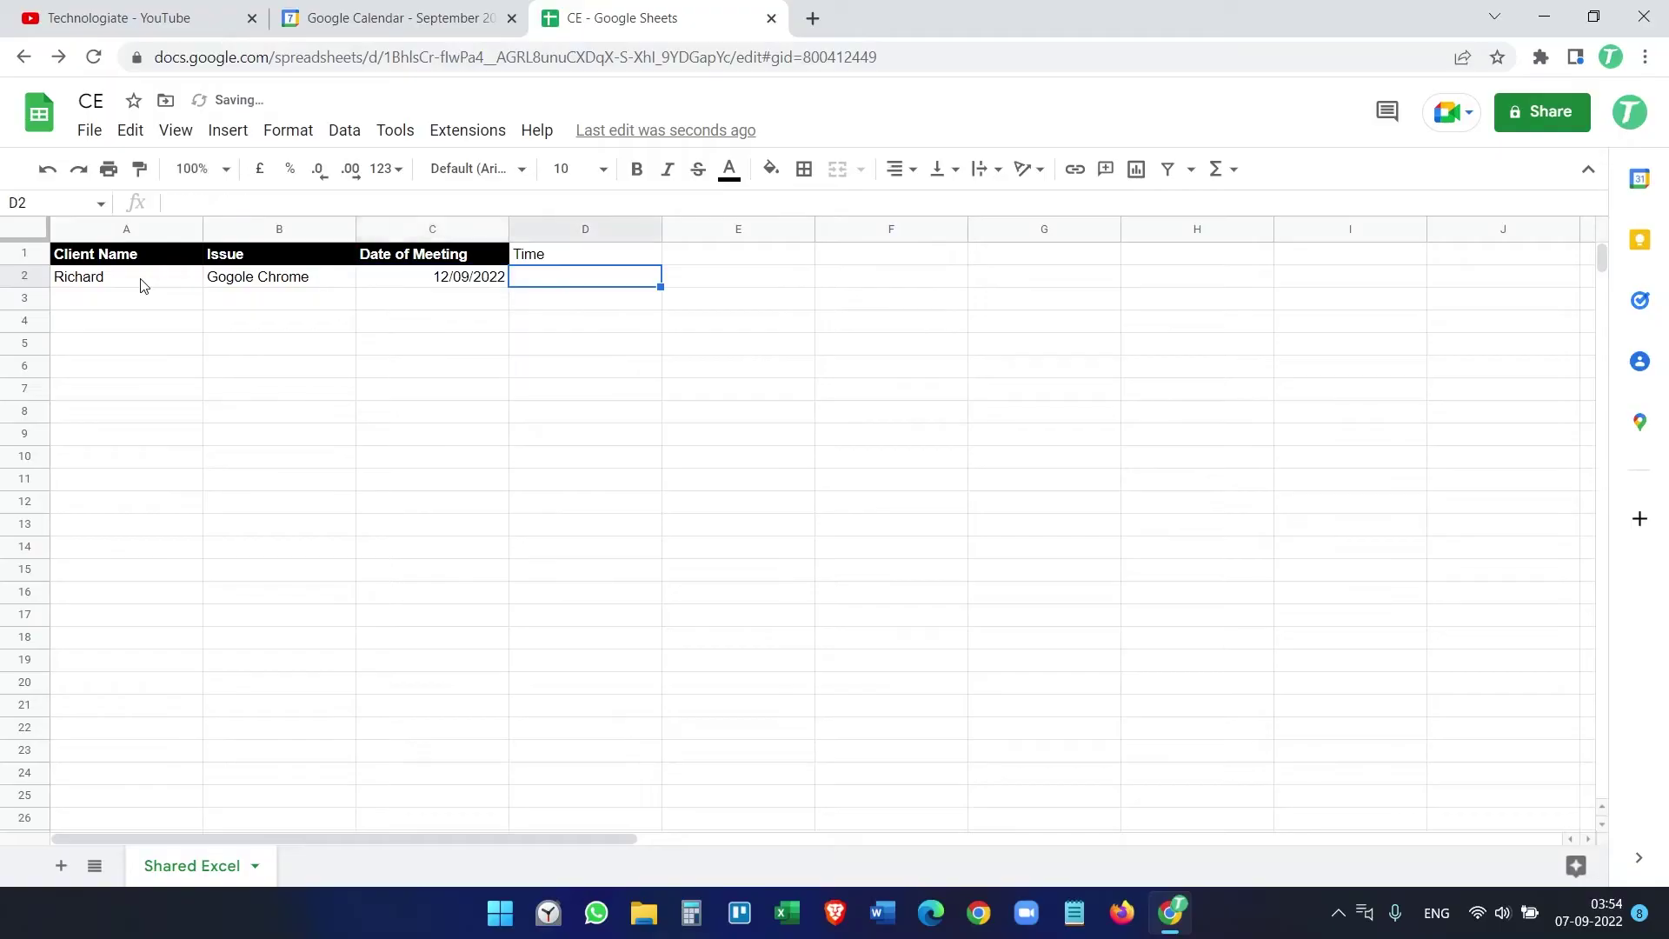
{"action": "type", "text": "12:"}
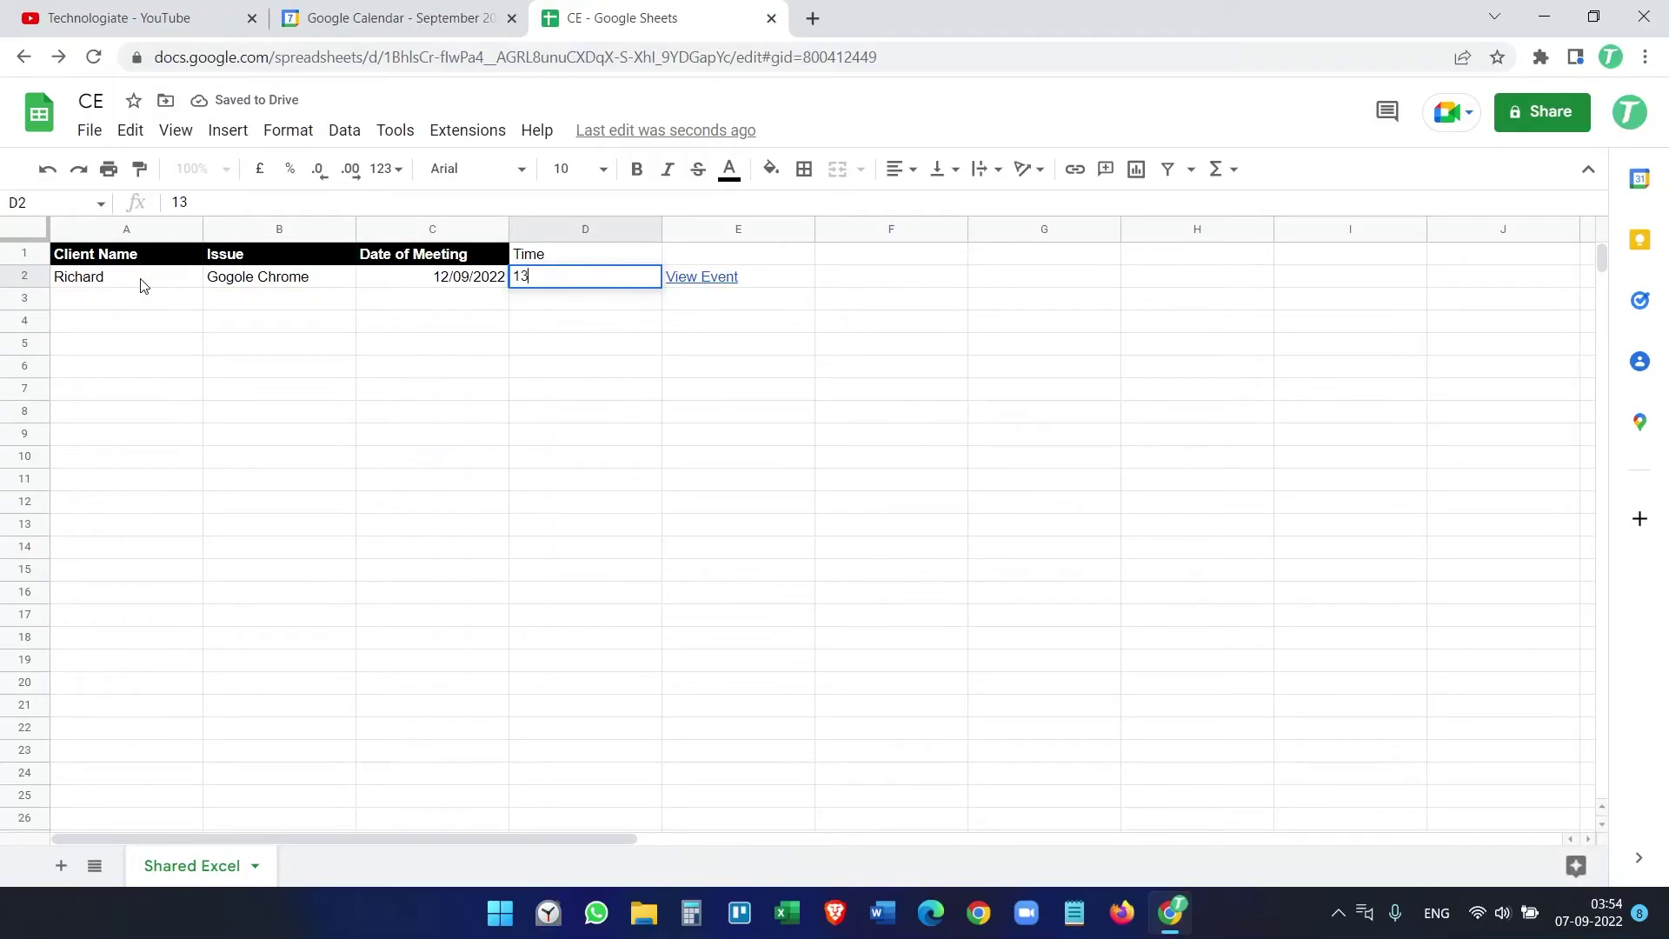
{"action": "type", "text": "00:00"}
{"action": "key", "text": "Return"}
{"action": "left_click", "coordinate": [654, 322]}
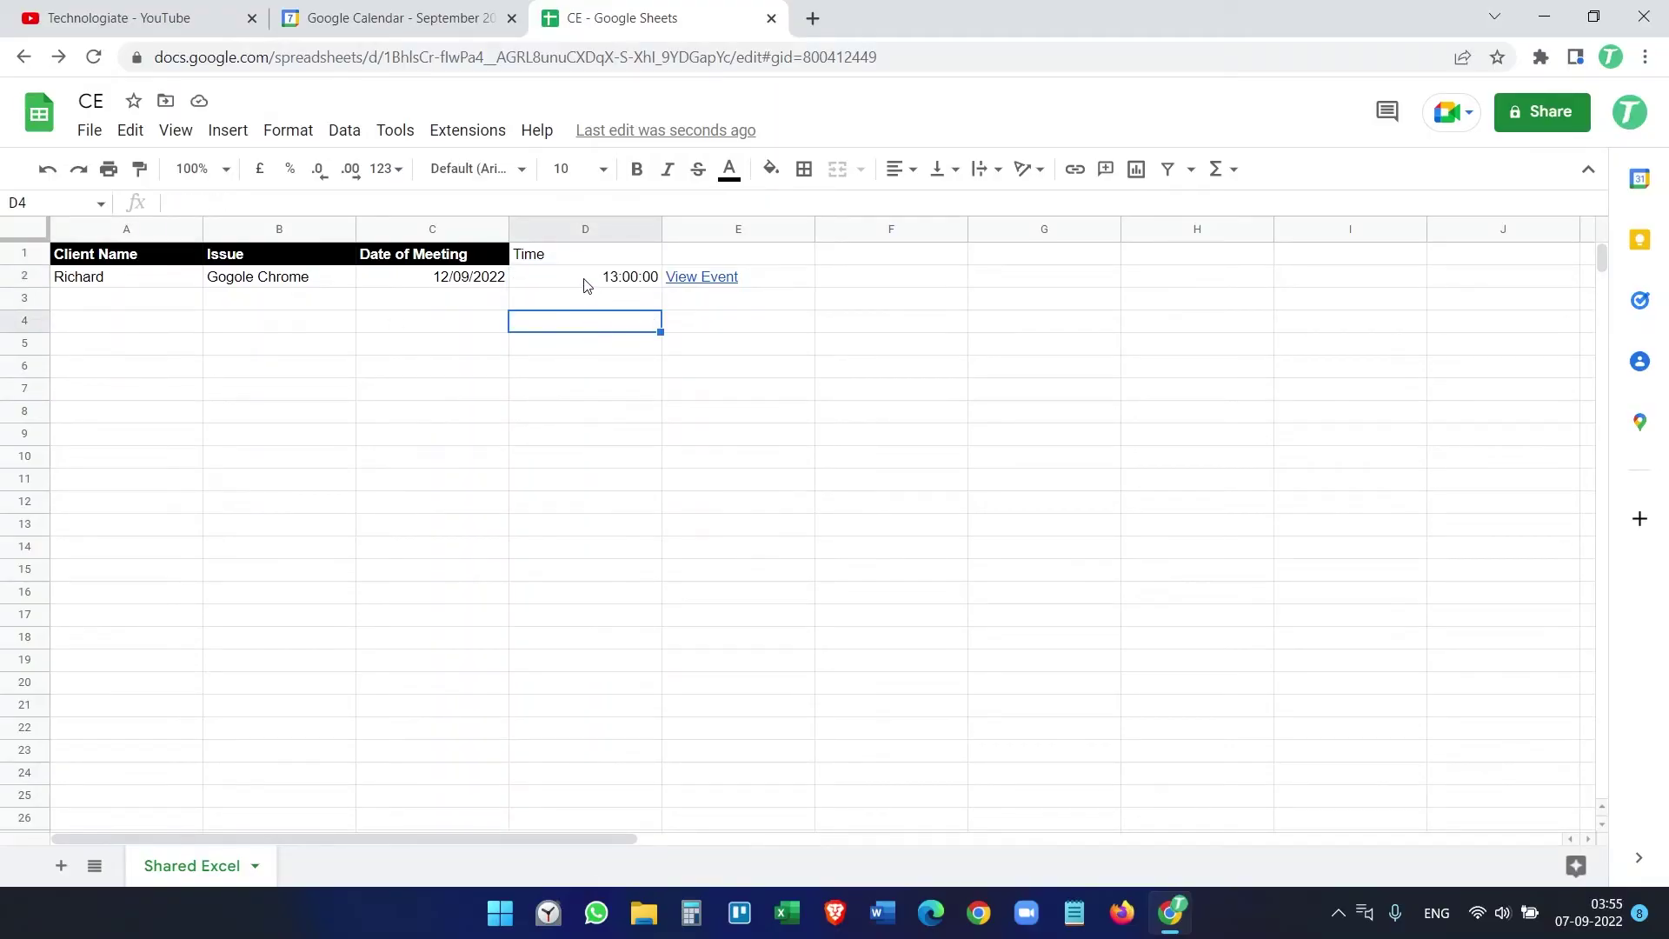
{"action": "left_click", "coordinate": [607, 280]}
{"action": "left_click", "coordinate": [501, 279]}
Step: View the 12 September Clients meeting in Calendar, then check the date and time in C2 and D2
{"action": "left_click", "coordinate": [449, 19]}
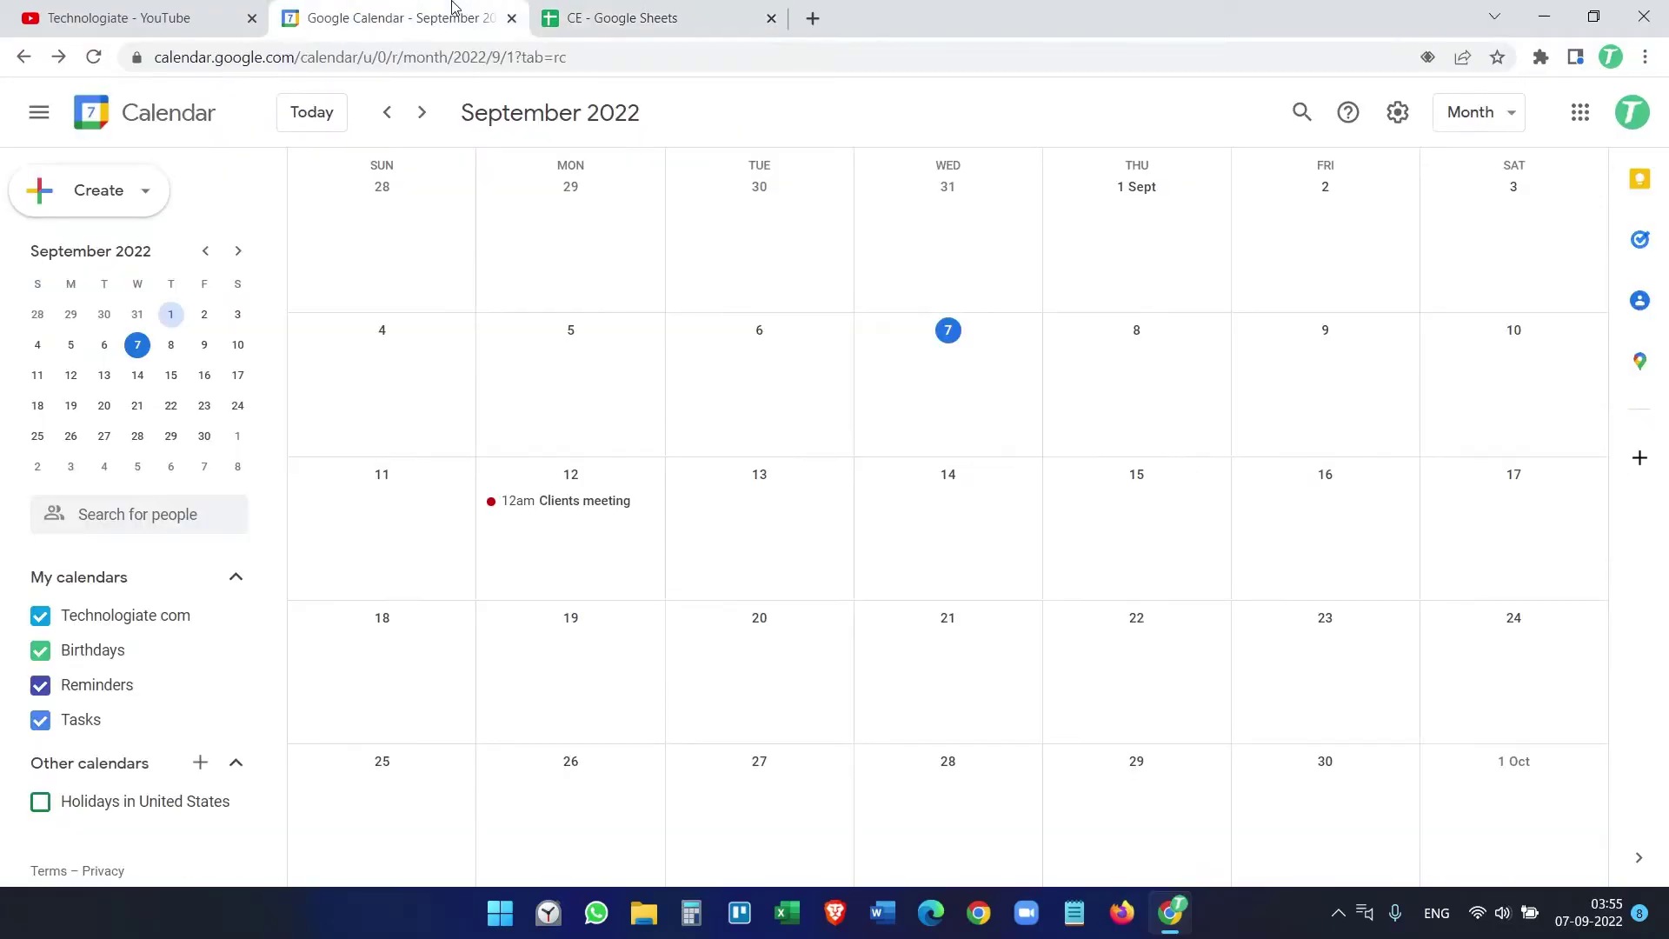
{"action": "left_click", "coordinate": [584, 503]}
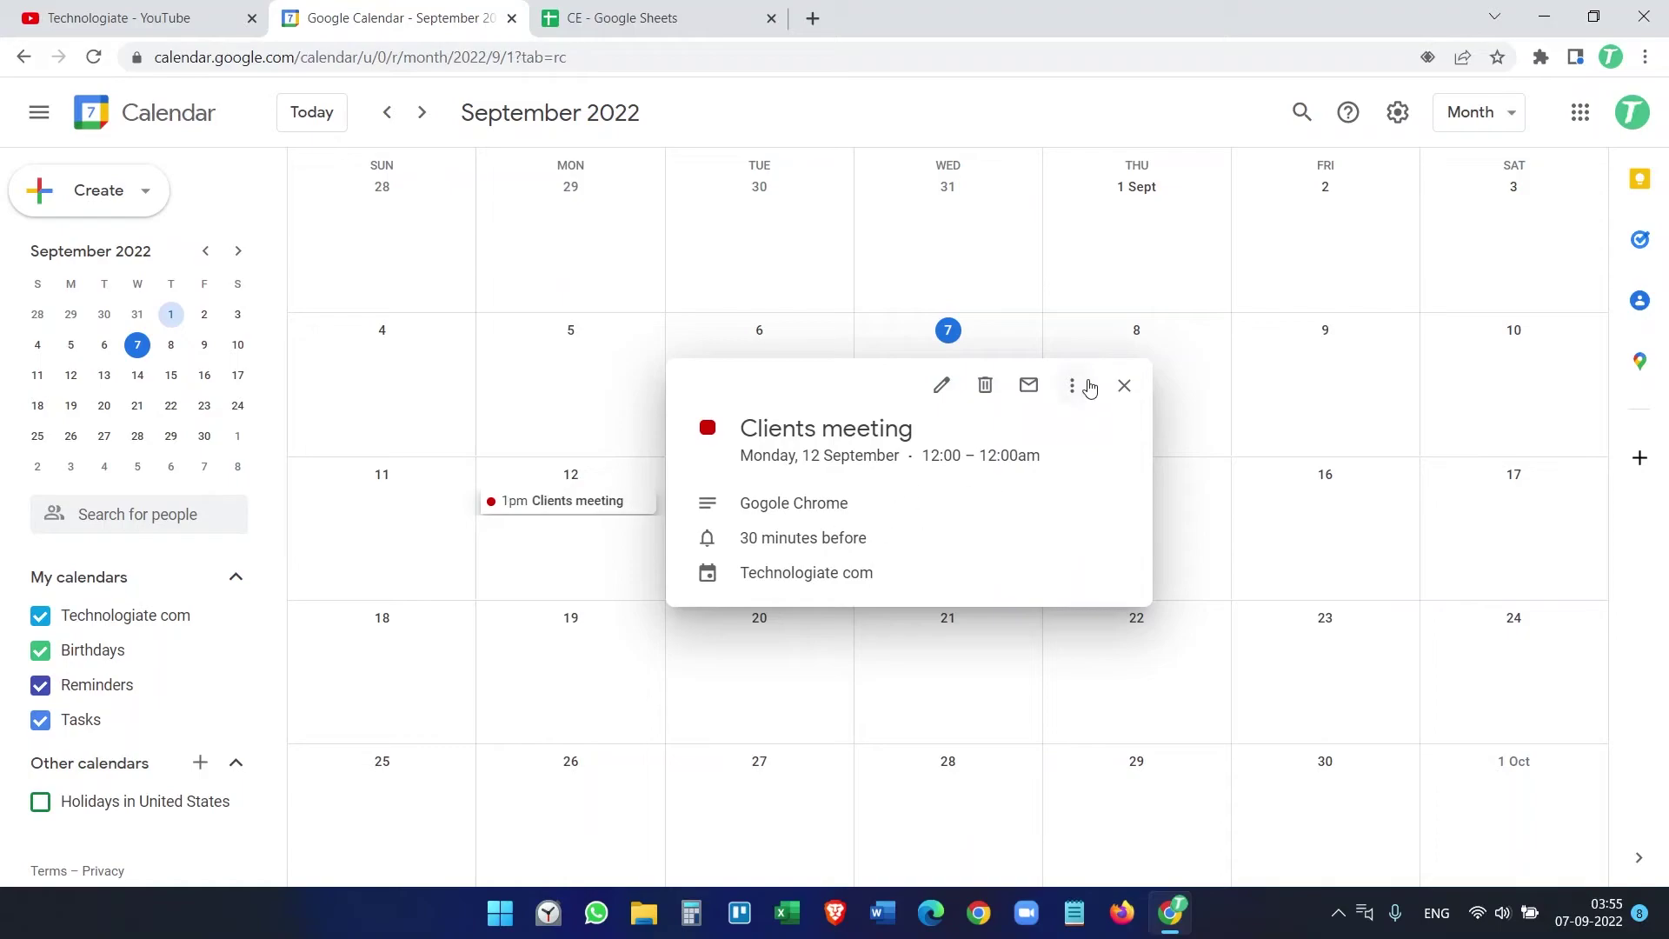
{"action": "left_click", "coordinate": [1124, 385]}
{"action": "left_click", "coordinate": [641, 18]}
{"action": "left_click", "coordinate": [561, 327]}
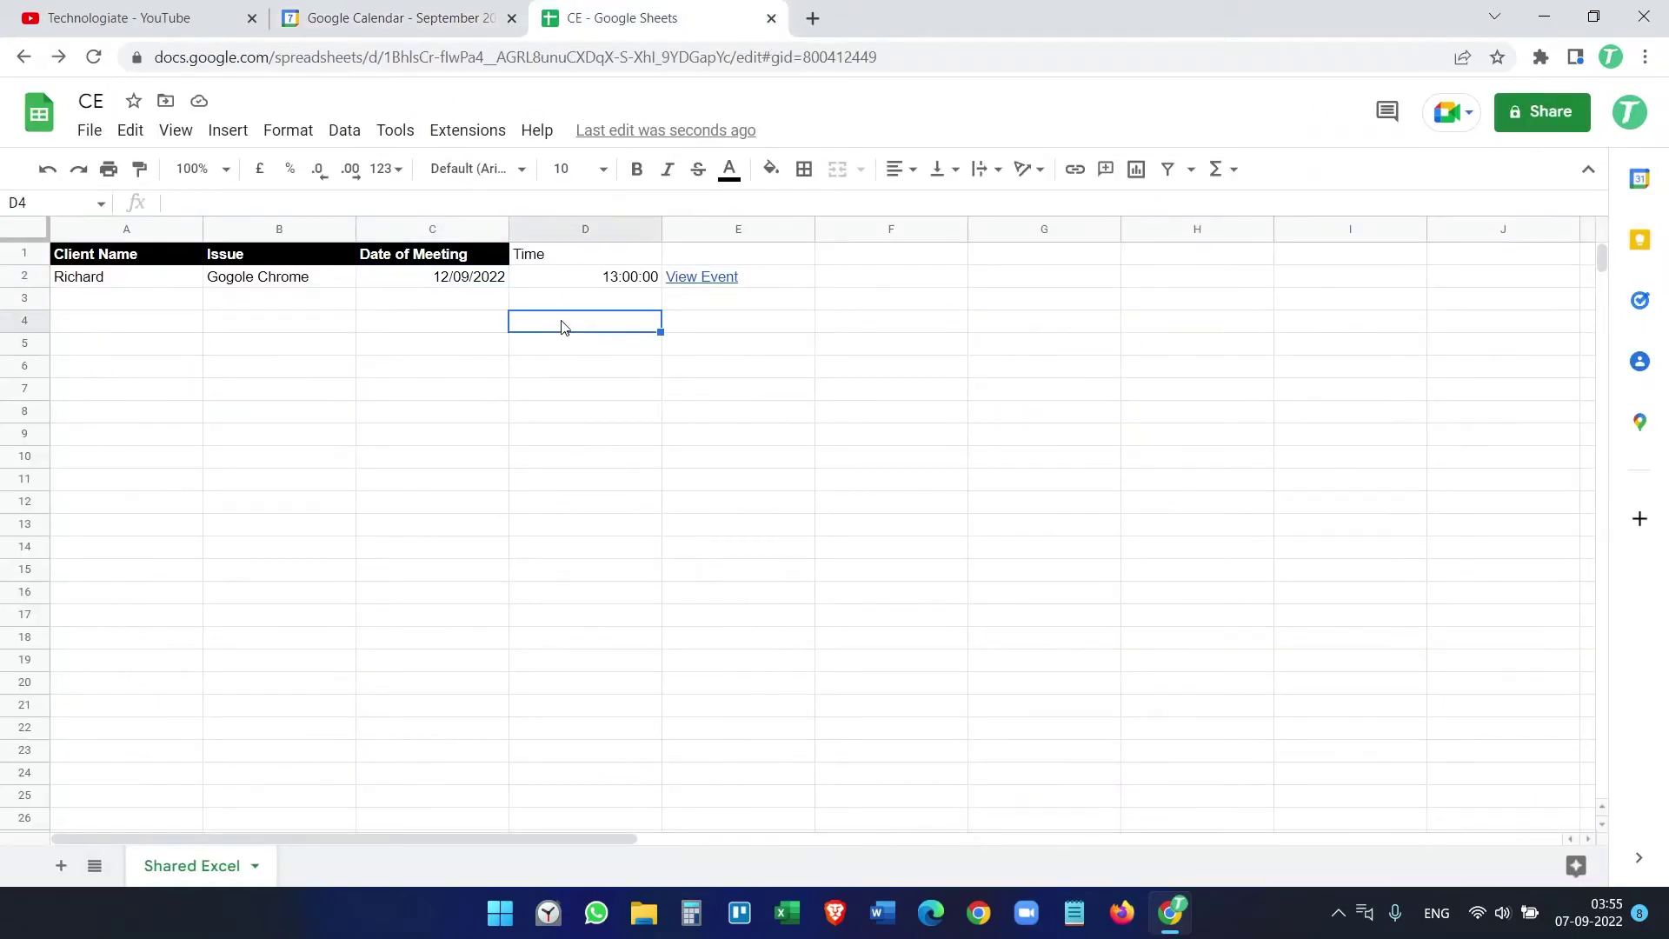
{"action": "left_click", "coordinate": [435, 280]}
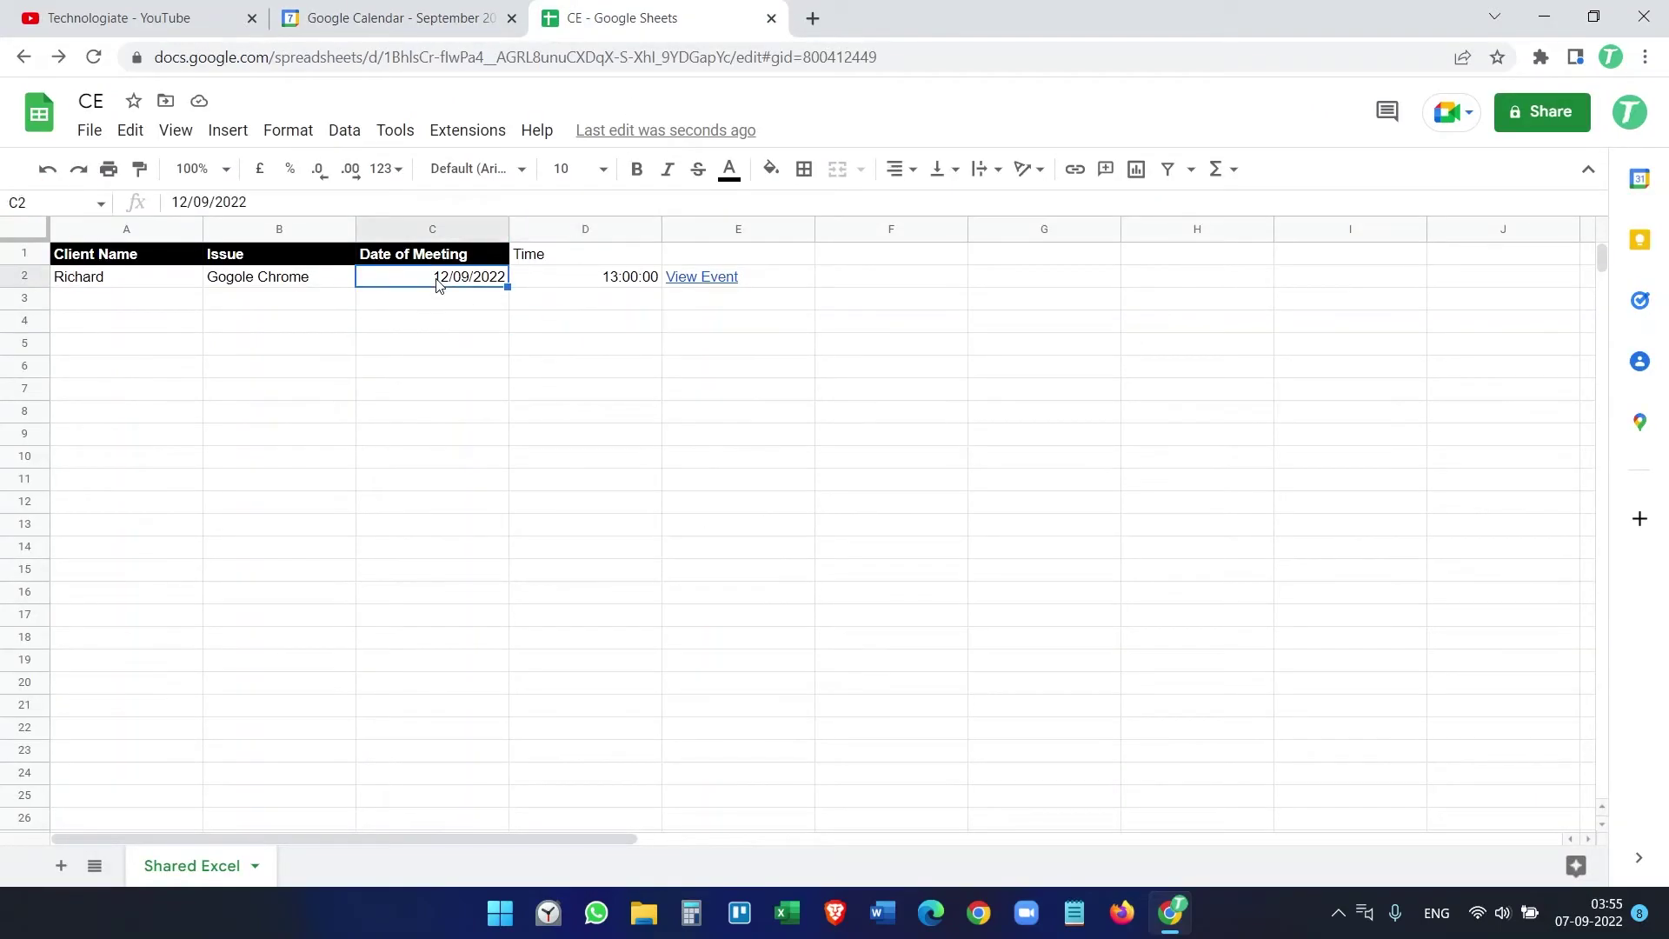
{"action": "left_click", "coordinate": [596, 287]}
Step: Compare the event's 1:00pm time range with the sheet, then close it and return to Sheets
{"action": "left_click", "coordinate": [414, 19]}
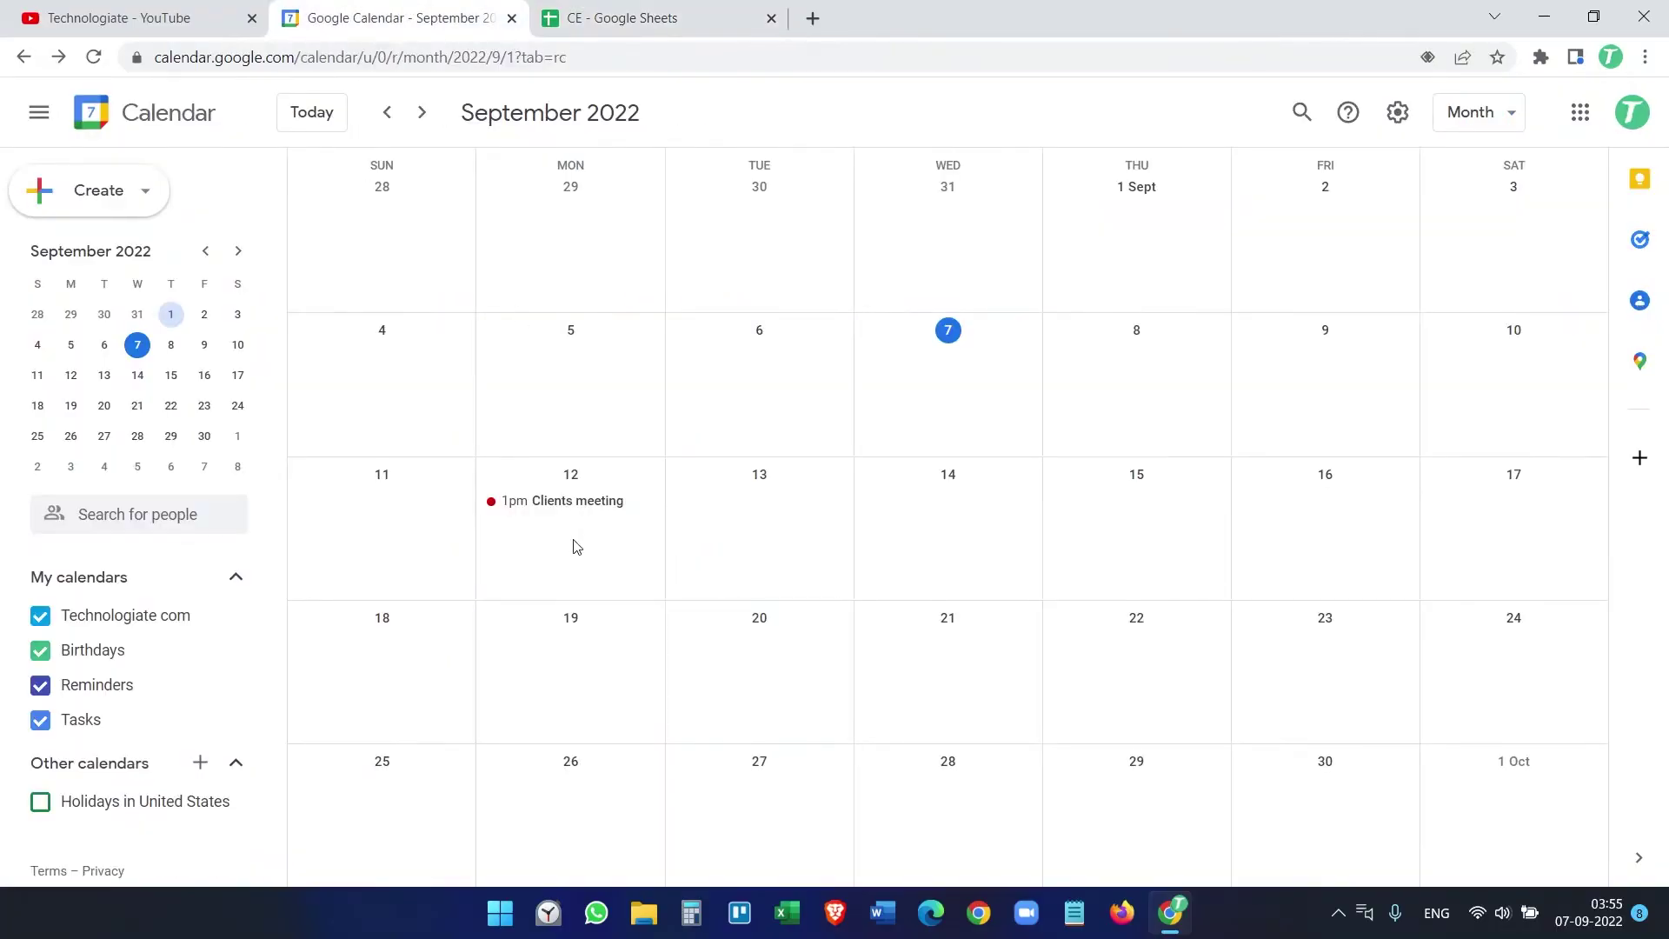
{"action": "left_click", "coordinate": [549, 504]}
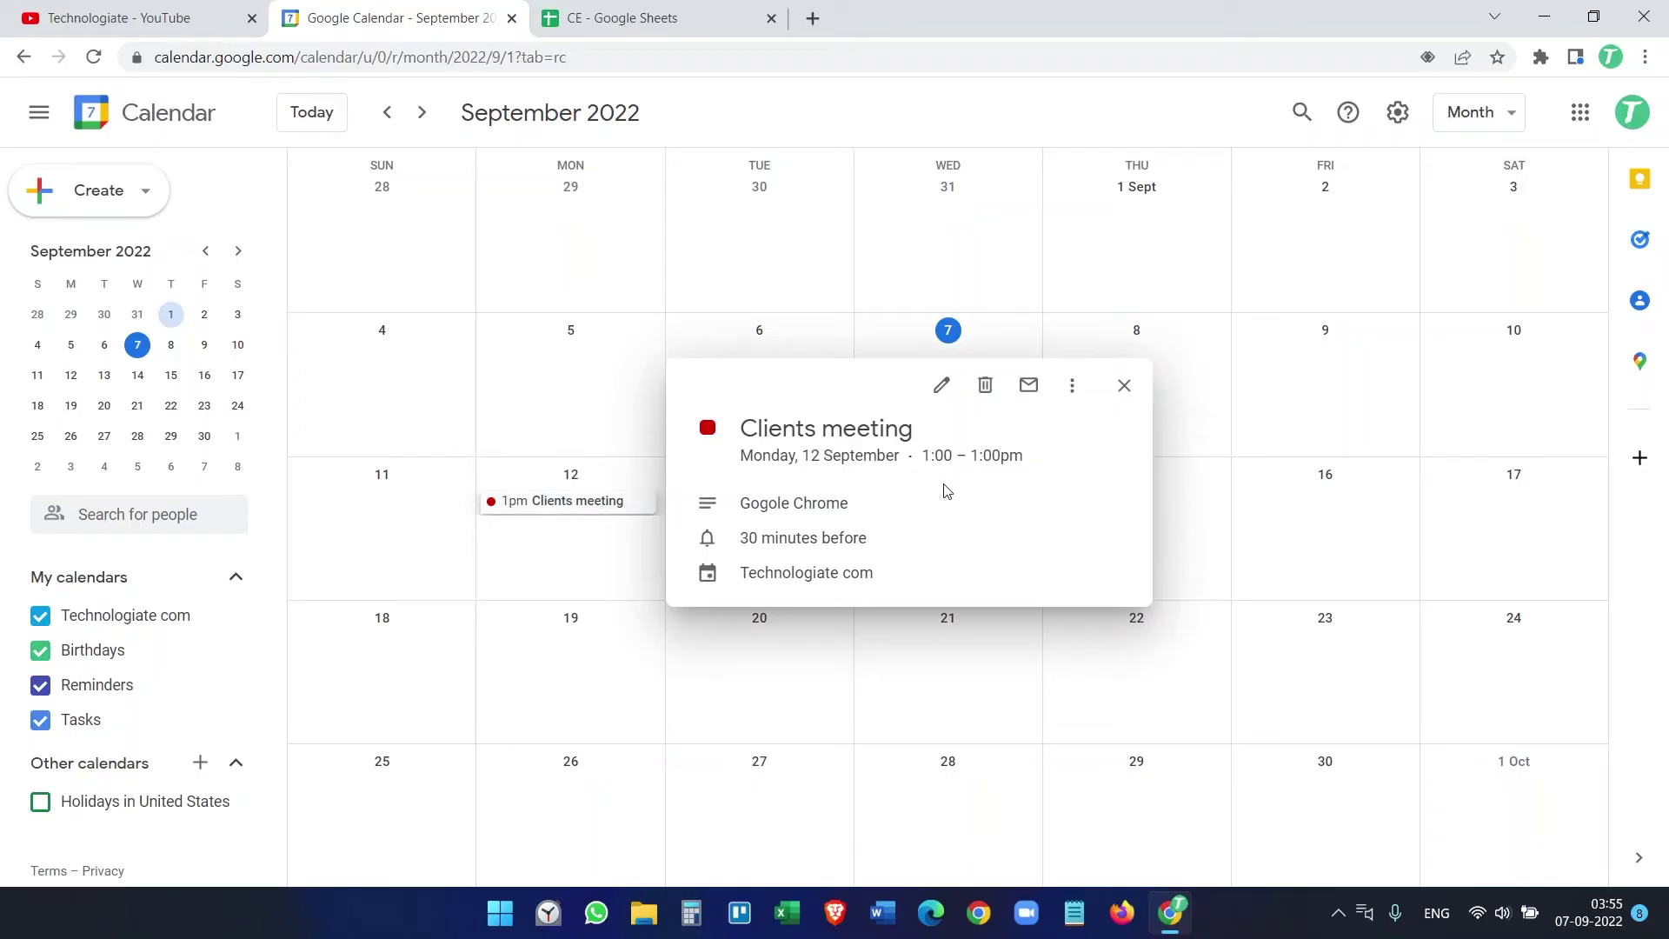
{"action": "left_click_drag", "start_coordinate": [923, 456], "coordinate": [1017, 458]}
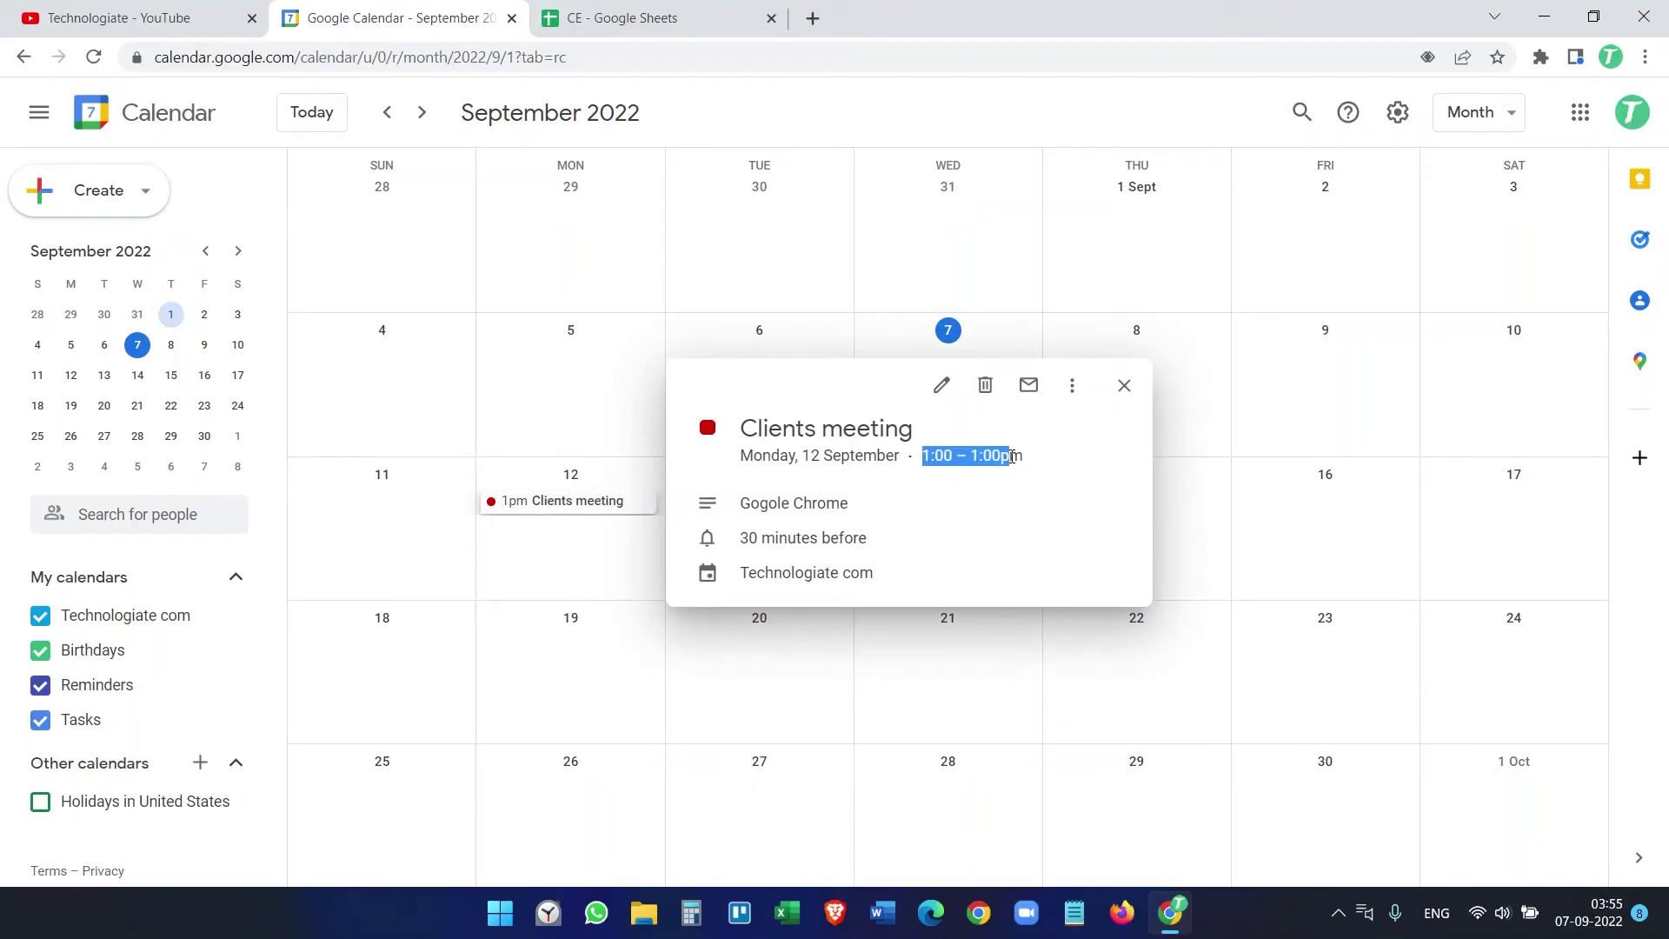
{"action": "left_click", "coordinate": [621, 18]}
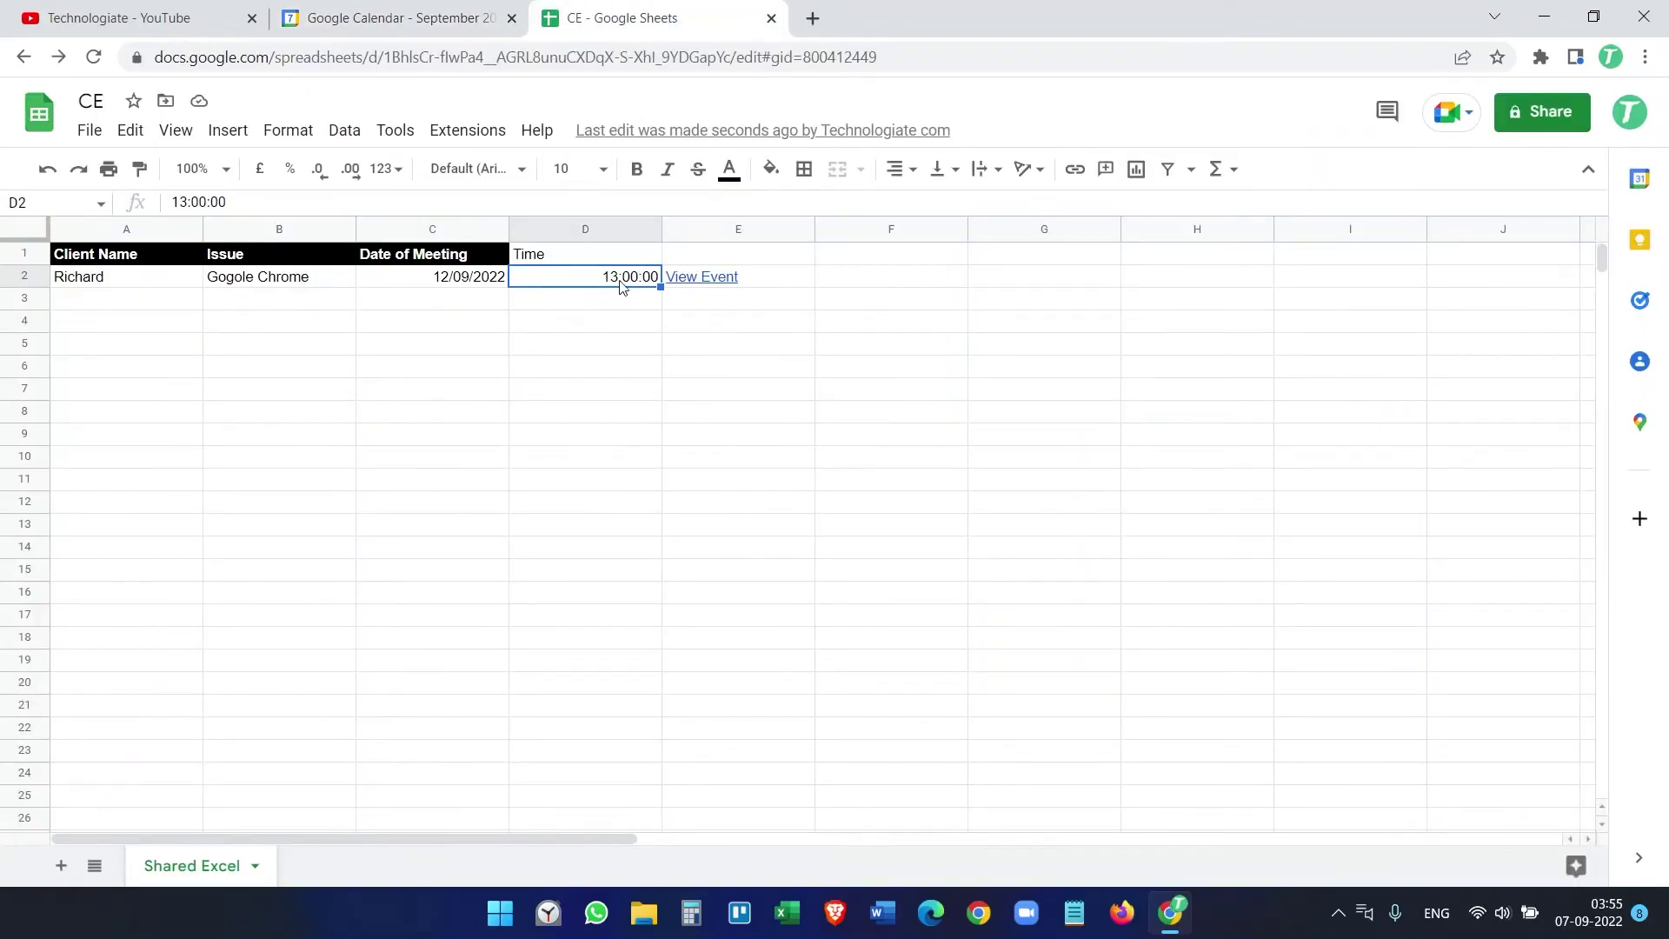
{"action": "left_click", "coordinate": [479, 13]}
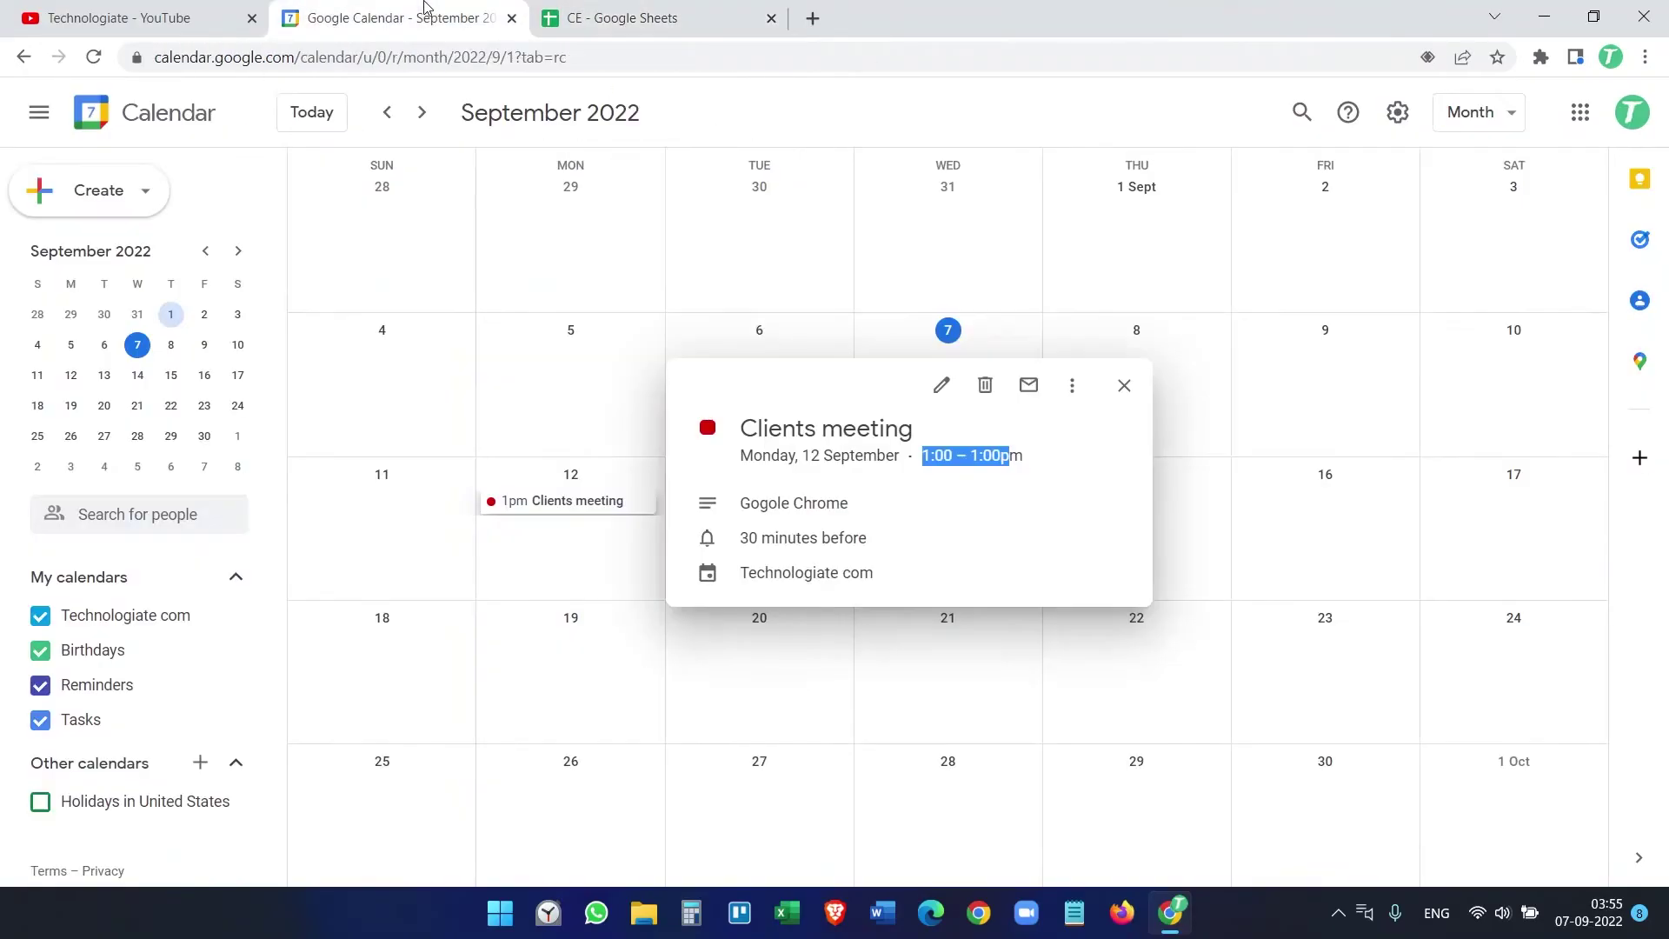
{"action": "left_click", "coordinate": [1124, 385]}
{"action": "left_click", "coordinate": [661, 17]}
{"action": "left_click", "coordinate": [109, 298]}
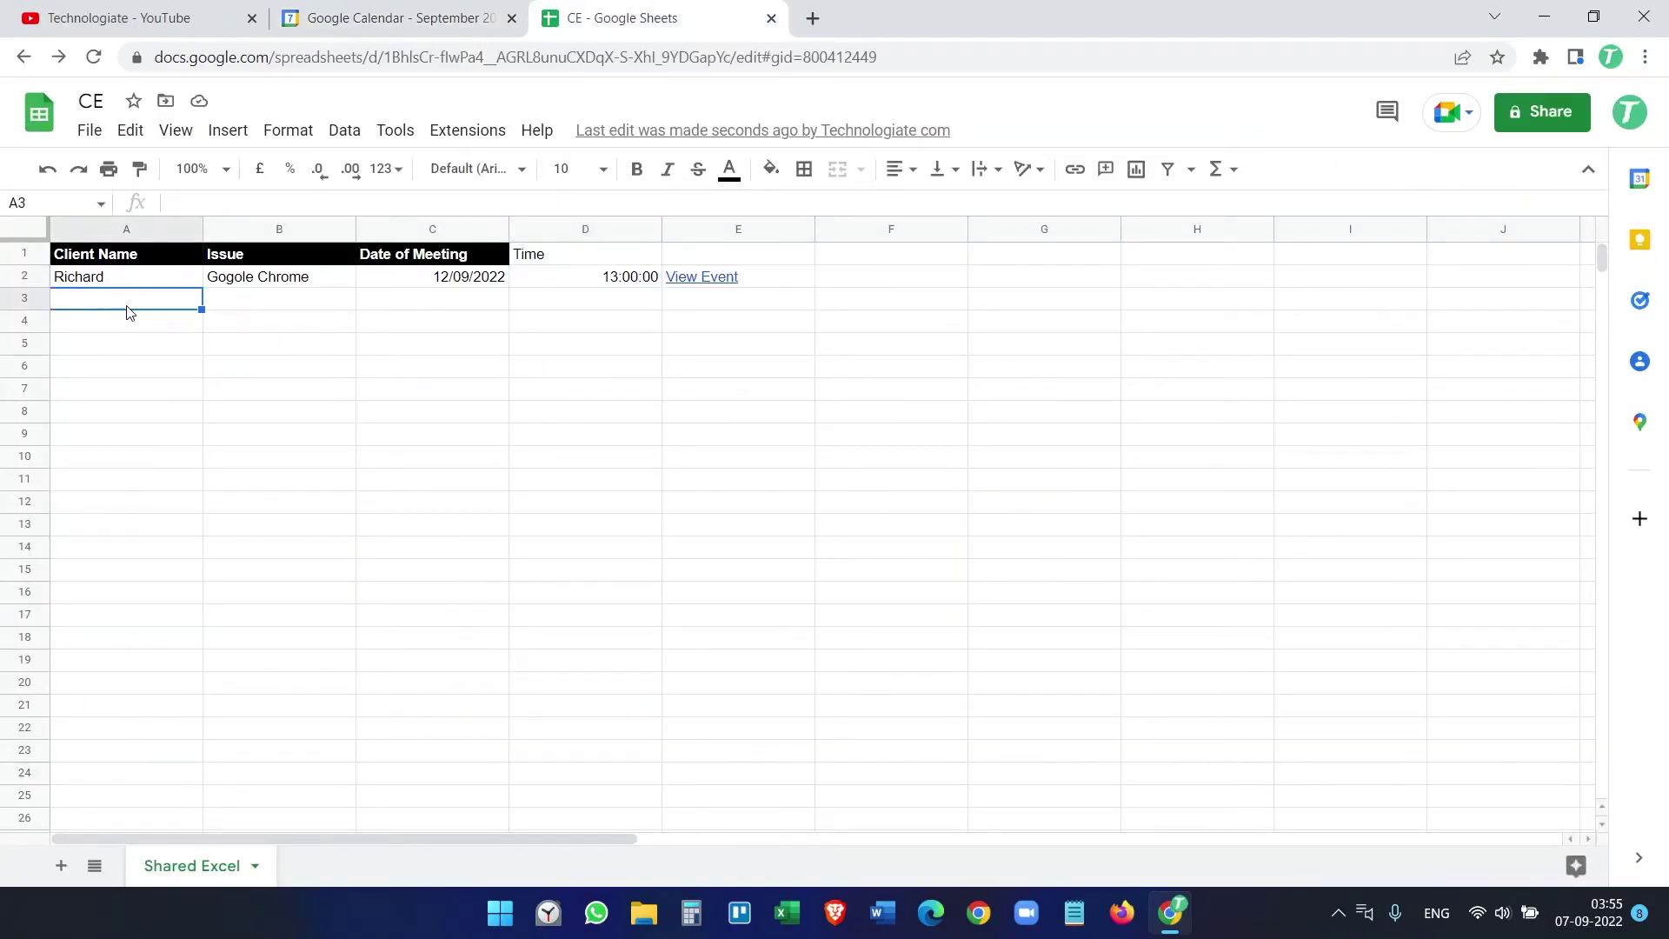
Step: Fill row 3 with a client name, Microsft Powerpoint, 16/09/2022 and 16:00:00, then switch to Calendar
{"action": "type", "text": "Adams"}
{"action": "key", "text": "Tab"}
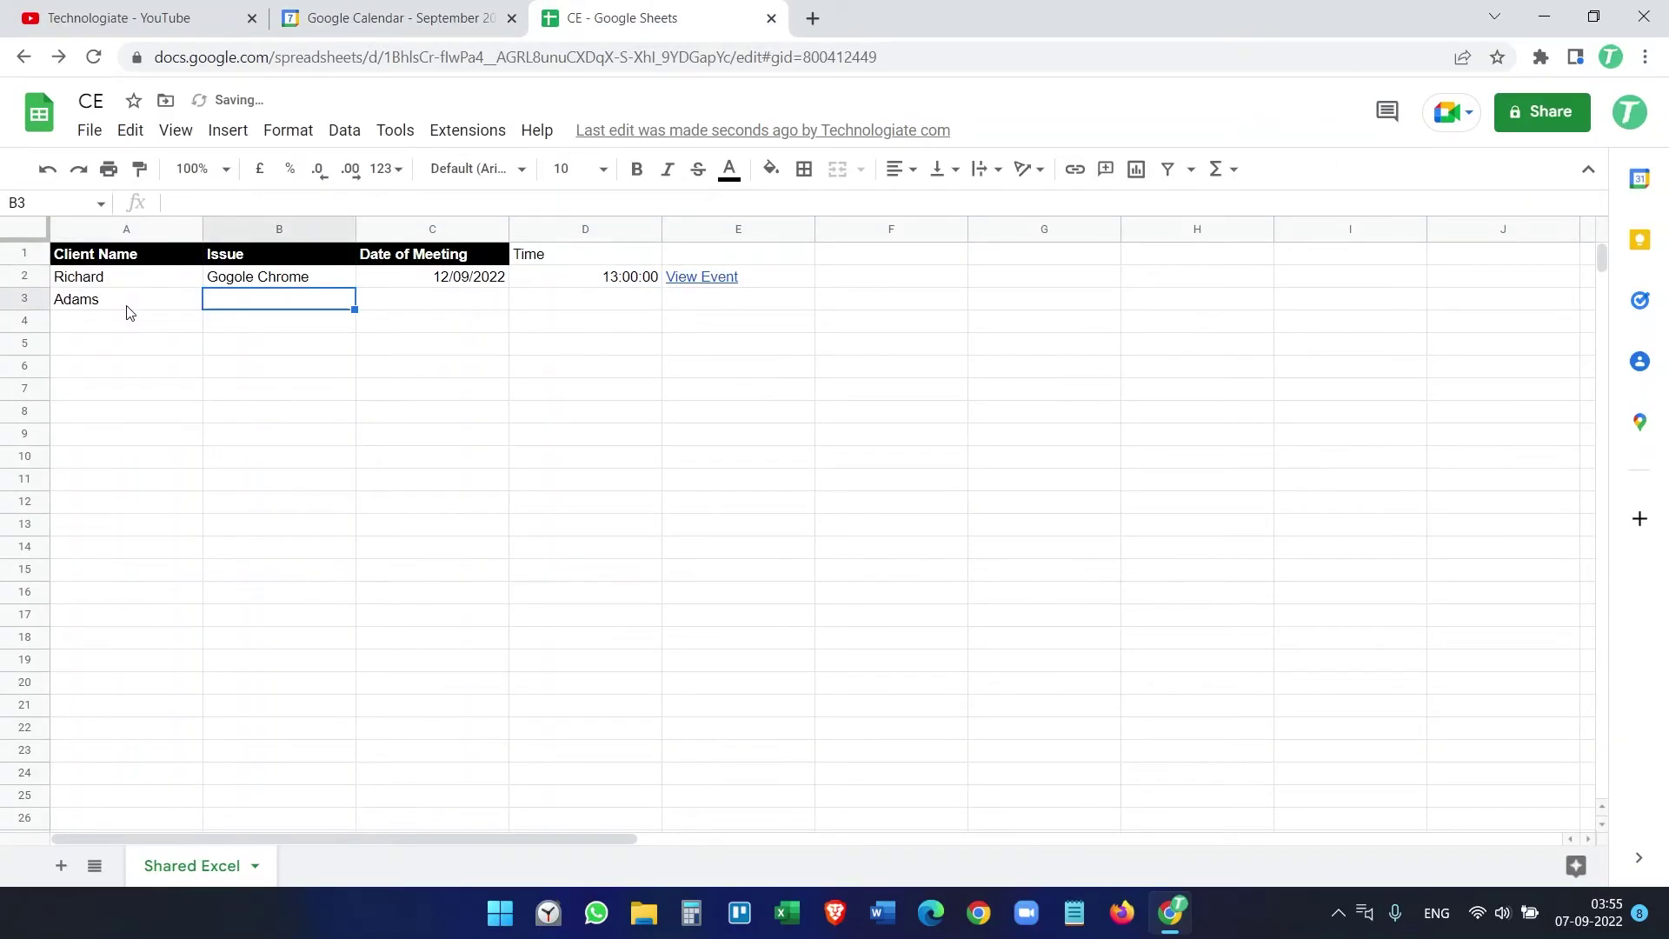
{"action": "type", "text": "Microsft Powerpoint"}
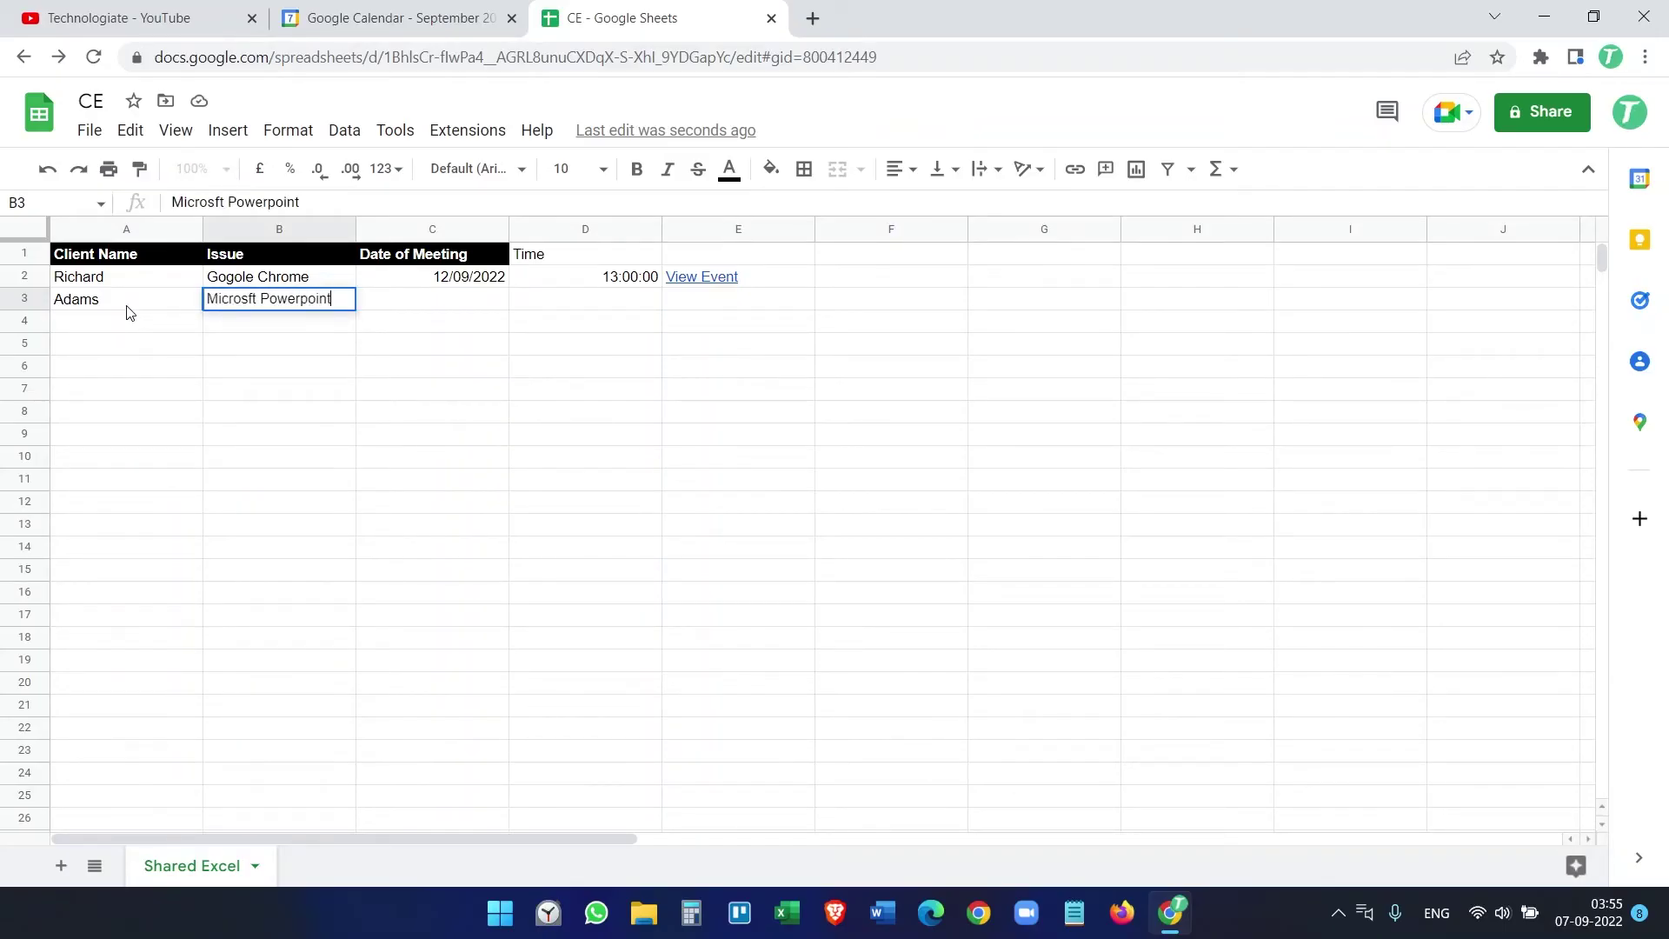
{"action": "key", "text": "Tab"}
{"action": "type", "text": "16/09/2022"}
{"action": "key", "text": "Tab"}
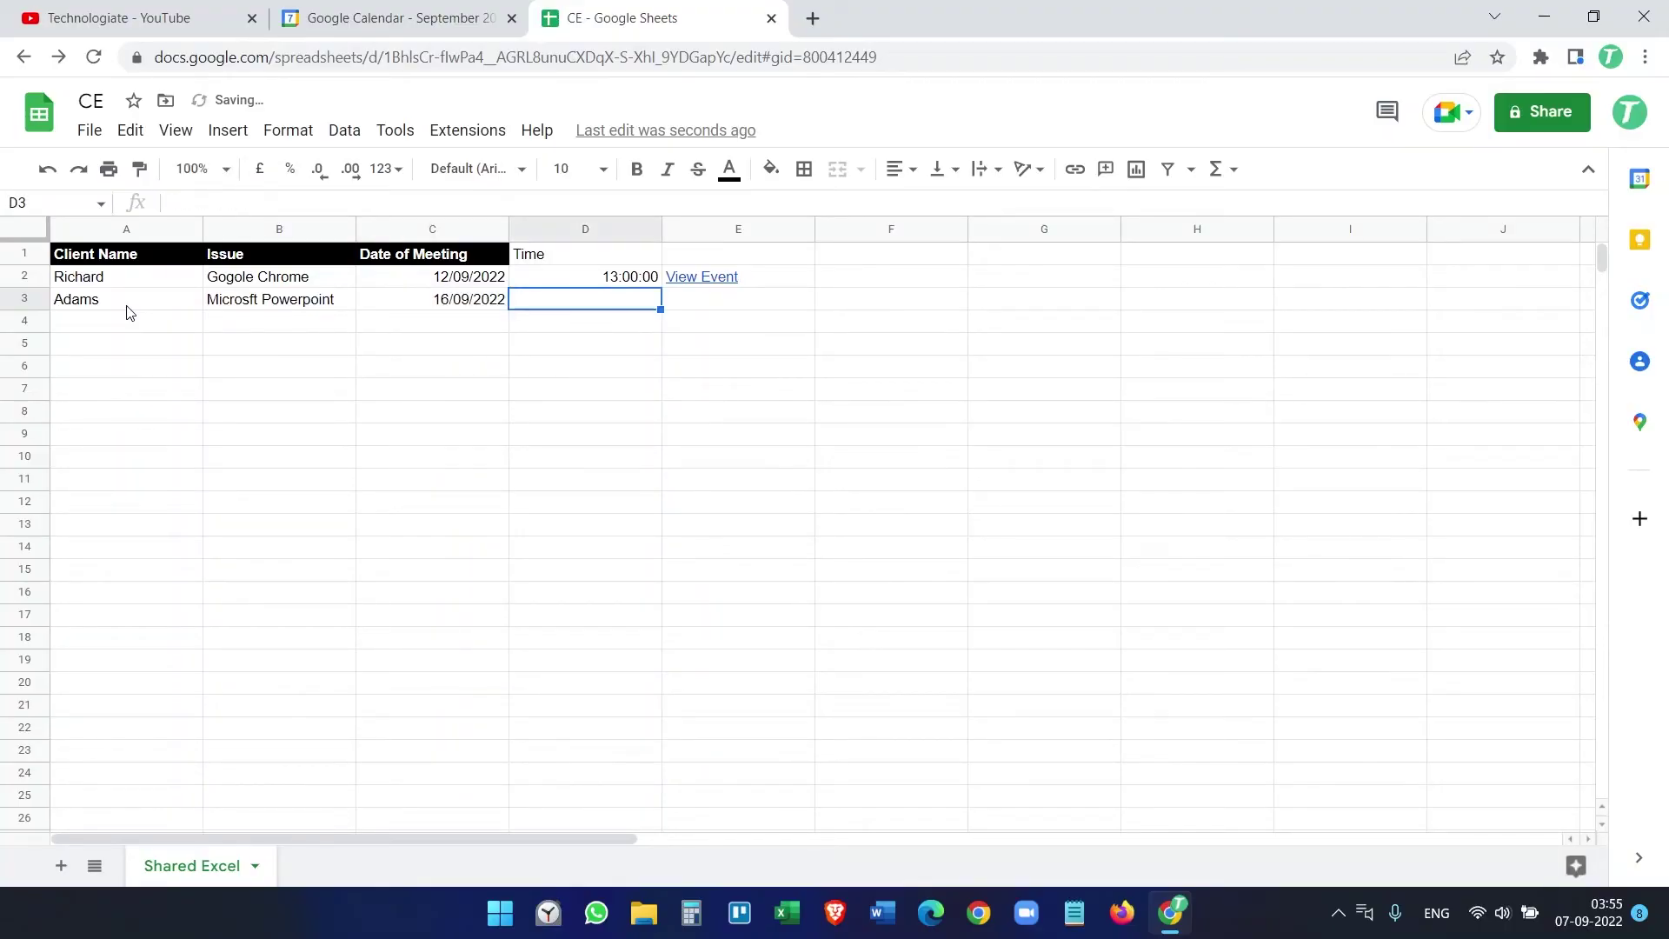
{"action": "type", "text": "16:"}
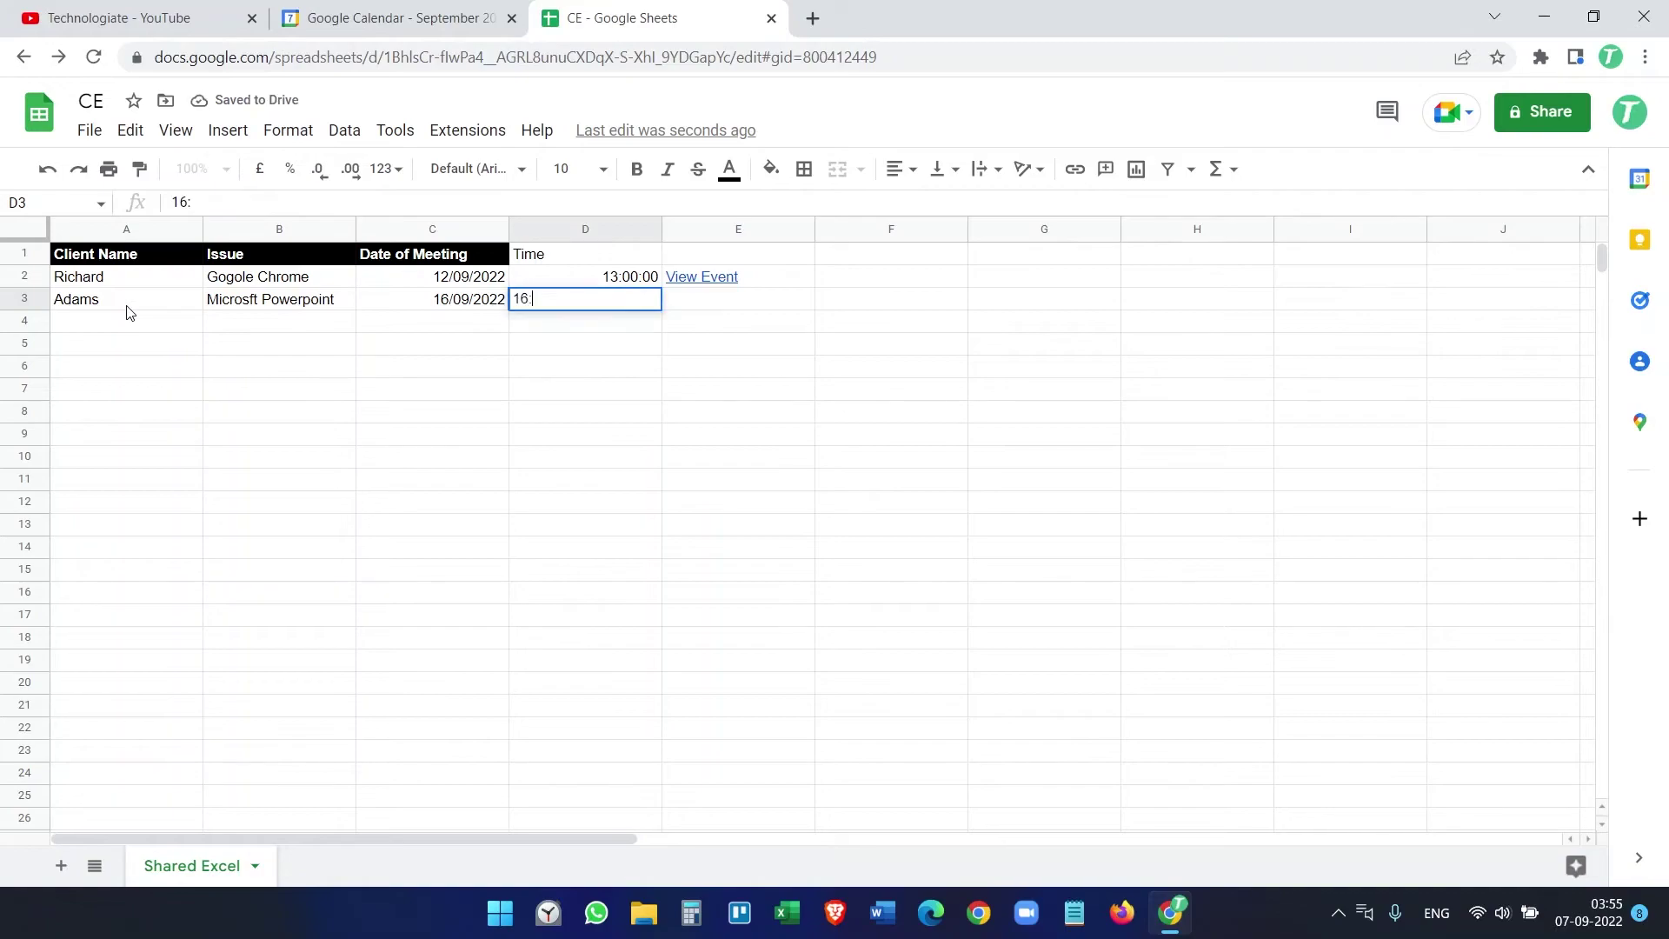
{"action": "type", "text": "00:00"}
{"action": "key", "text": "Return"}
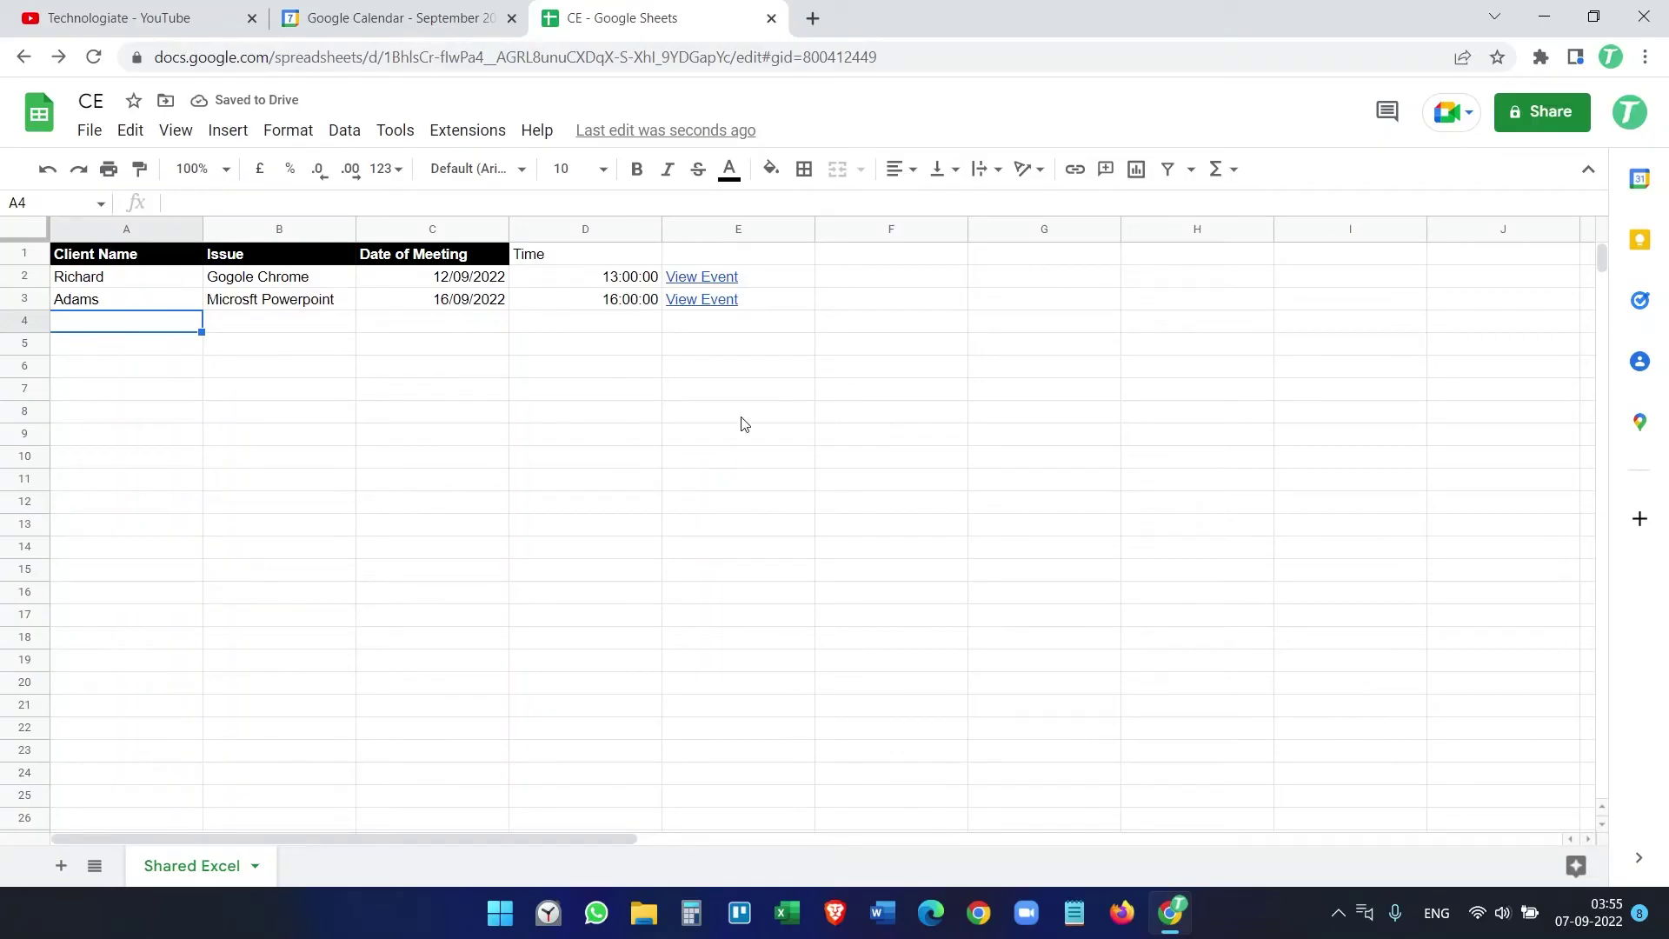
{"action": "left_click", "coordinate": [658, 411]}
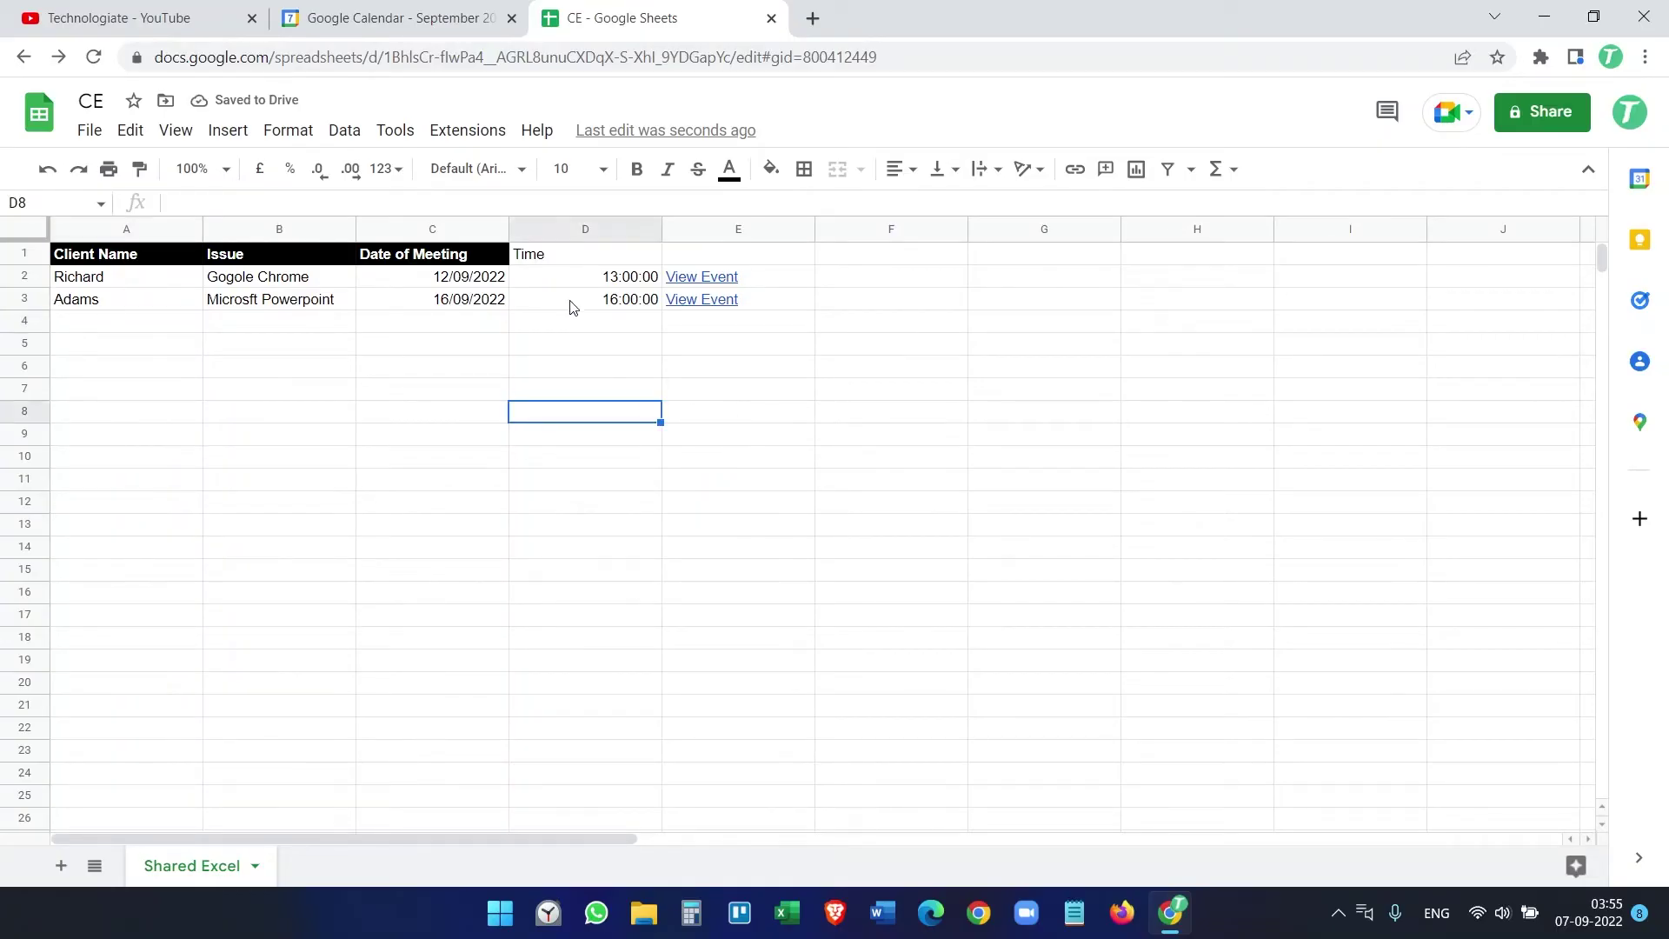
{"action": "left_click", "coordinate": [447, 17]}
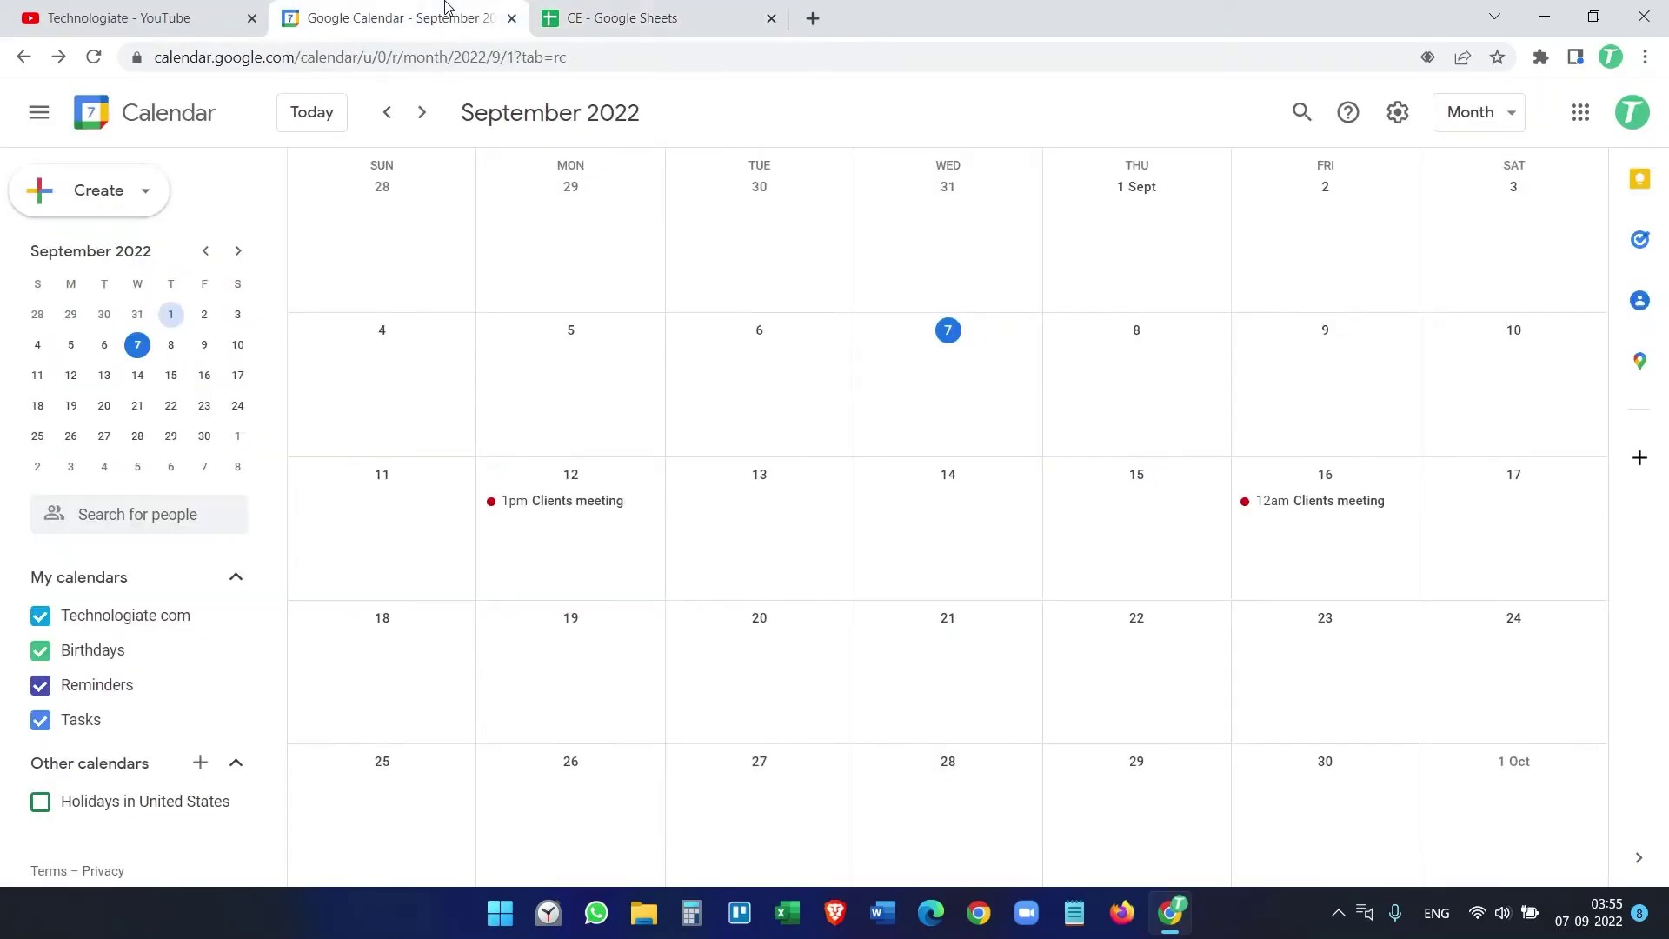
Step: Check the 16 September Clients meeting at 4pm, then move to the Demo Booking form
{"action": "left_click", "coordinate": [1345, 511]}
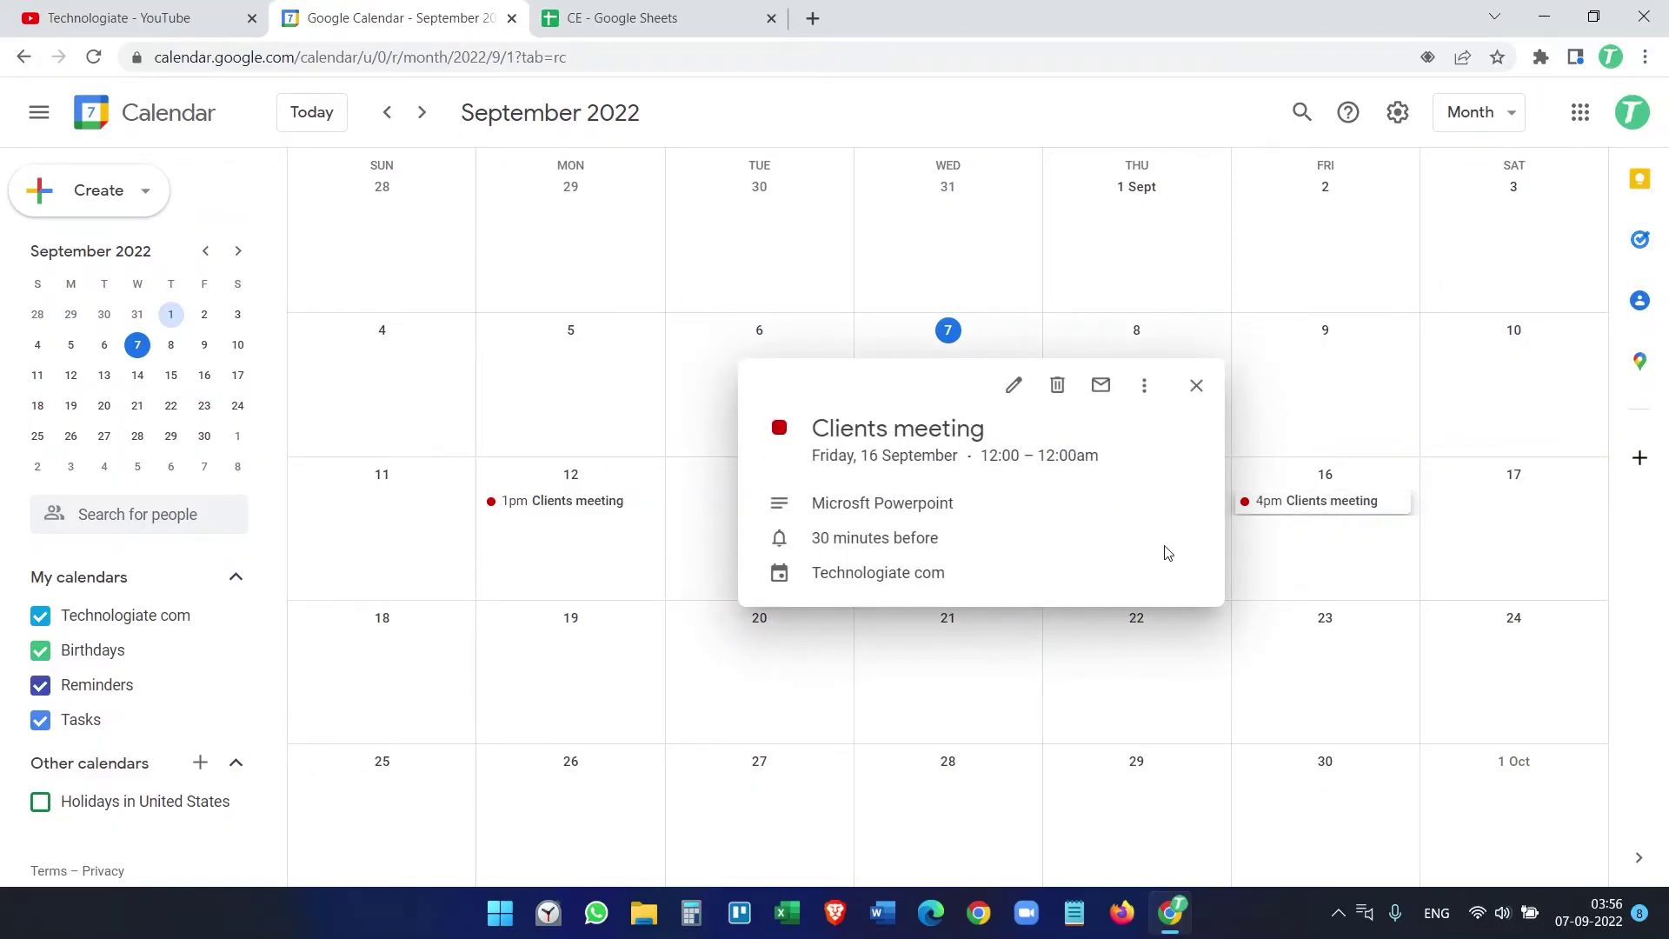
{"action": "left_click", "coordinate": [1315, 553]}
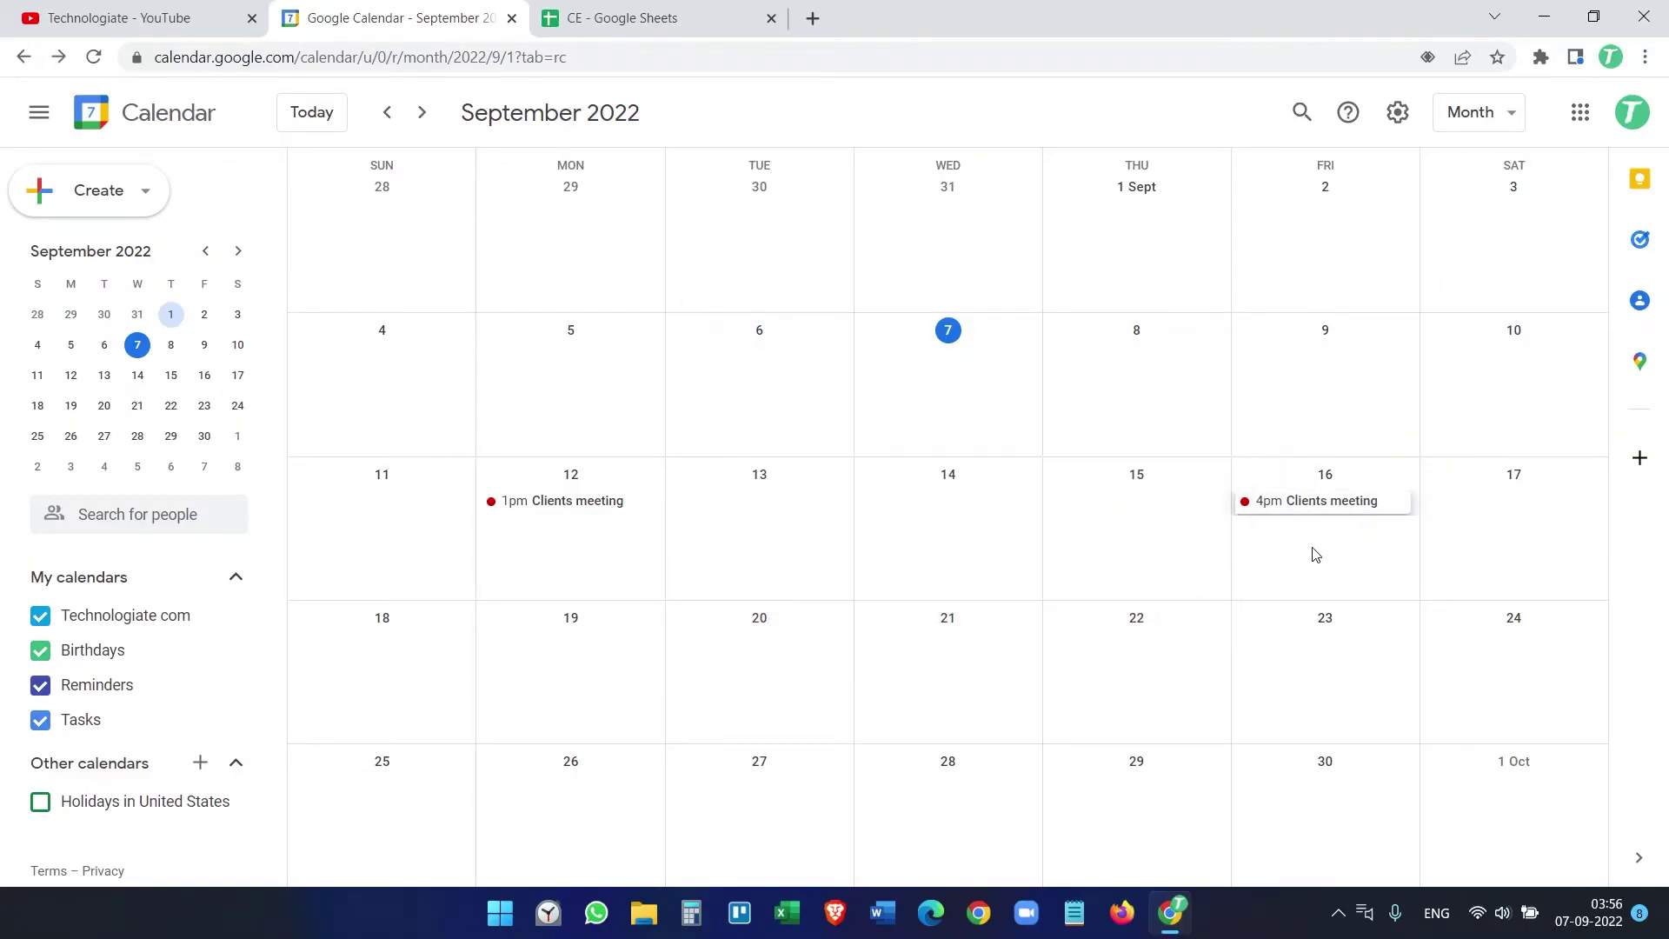
{"action": "left_click", "coordinate": [683, 26]}
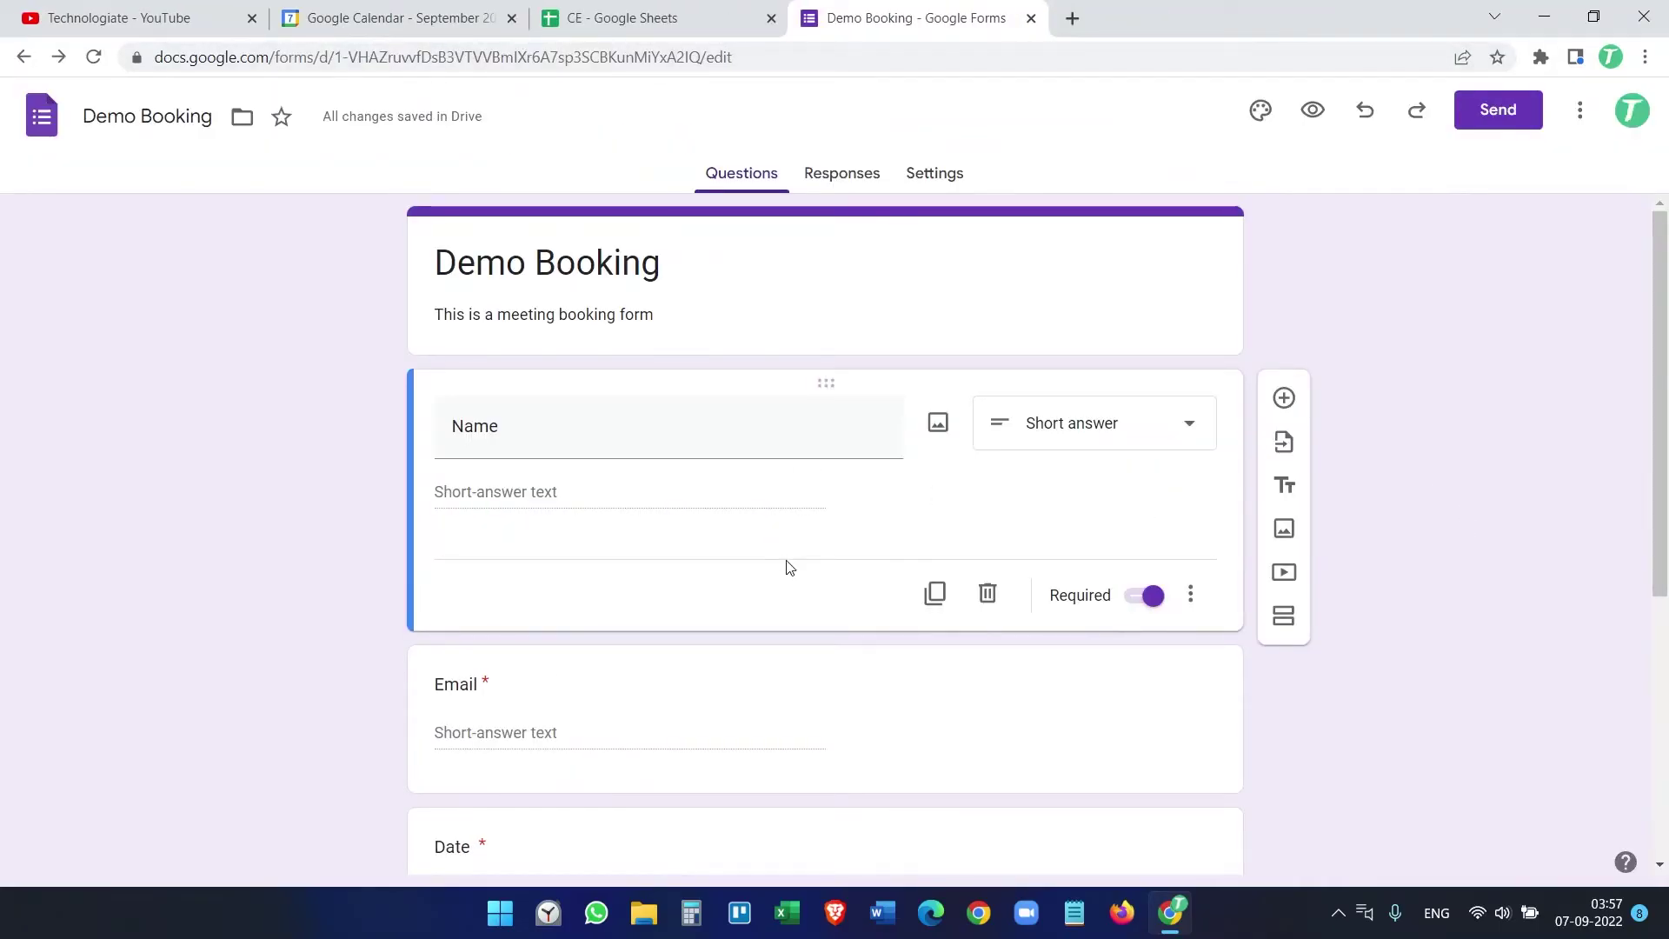
Step: Preview the Demo Booking form as a respondent, look through its questions, and return to editing
{"action": "scroll", "coordinate": [815, 614], "scroll_direction": "down", "scroll_amount": 2}
{"action": "scroll", "coordinate": [814, 614], "scroll_direction": "down", "scroll_amount": 3}
{"action": "scroll", "coordinate": [812, 615], "scroll_direction": "up", "scroll_amount": 5}
{"action": "left_click", "coordinate": [1313, 109]}
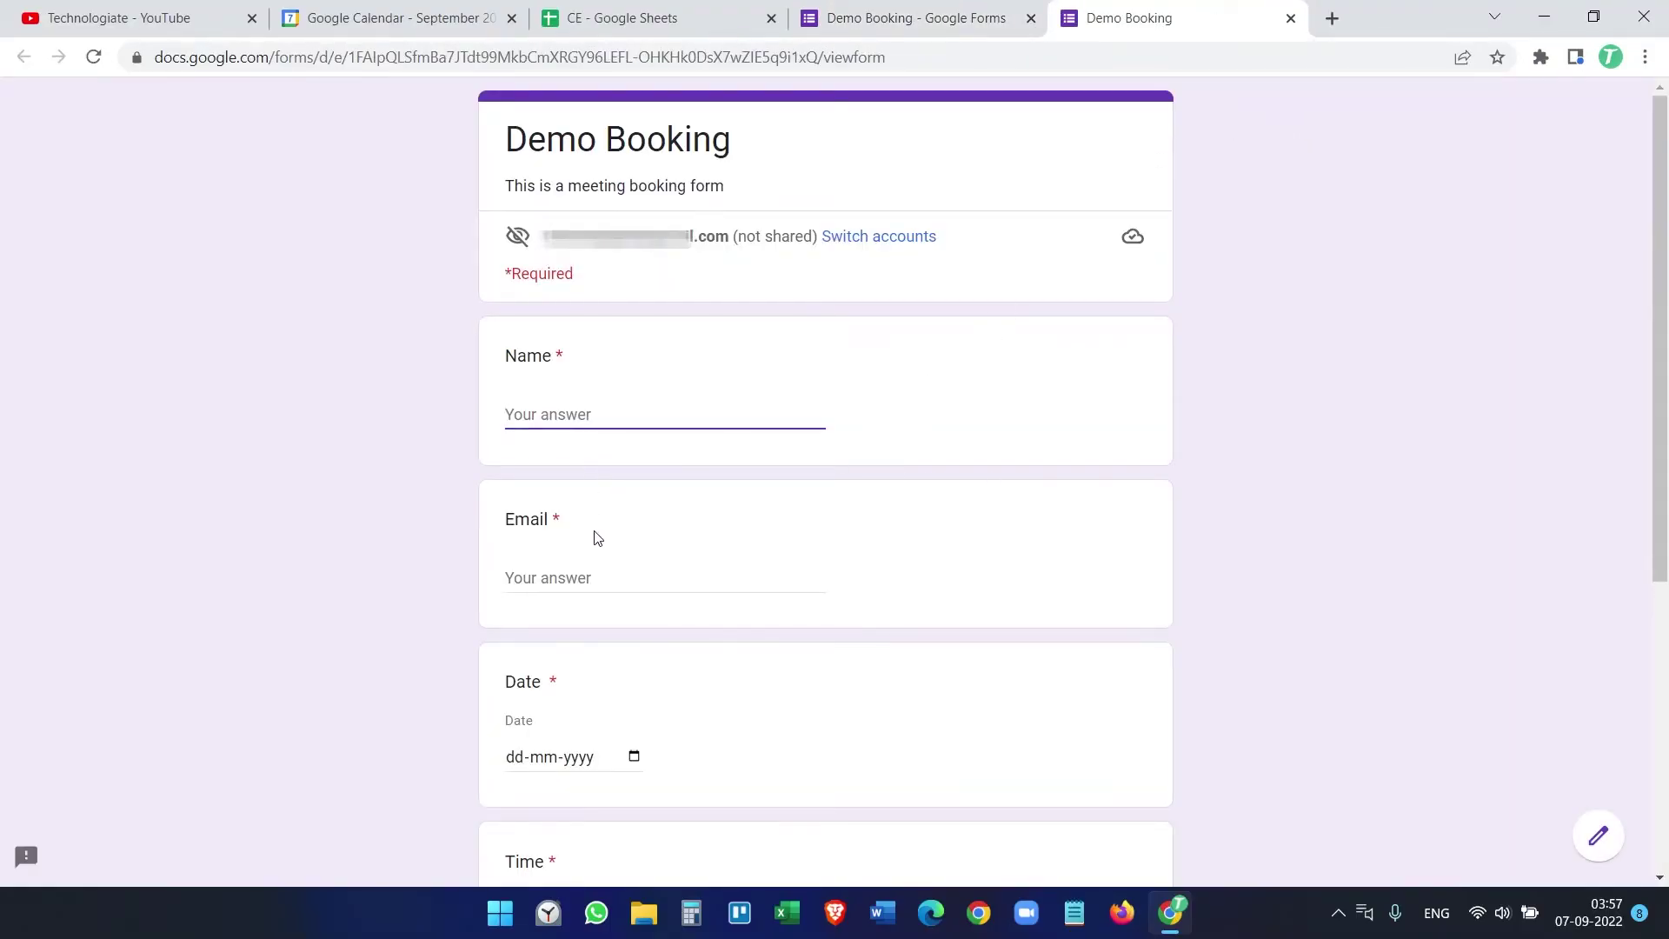
{"action": "scroll", "coordinate": [592, 537], "scroll_direction": "down", "scroll_amount": 3}
{"action": "scroll", "coordinate": [574, 682], "scroll_direction": "down", "scroll_amount": 3}
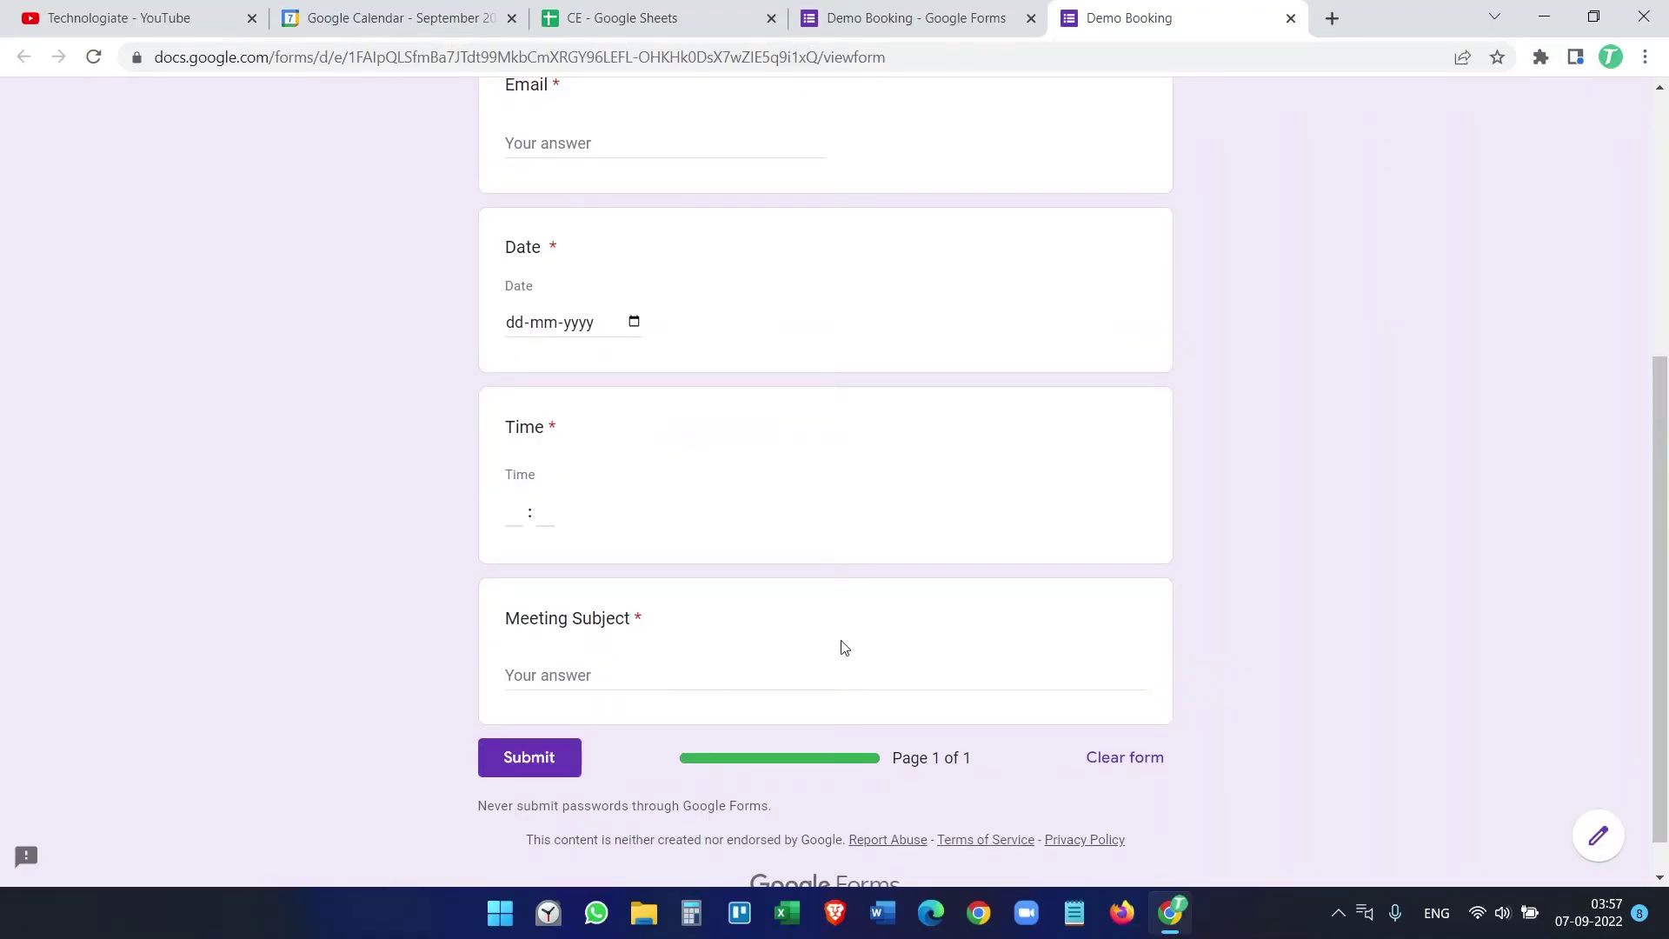
{"action": "scroll", "coordinate": [863, 645], "scroll_direction": "up", "scroll_amount": 6}
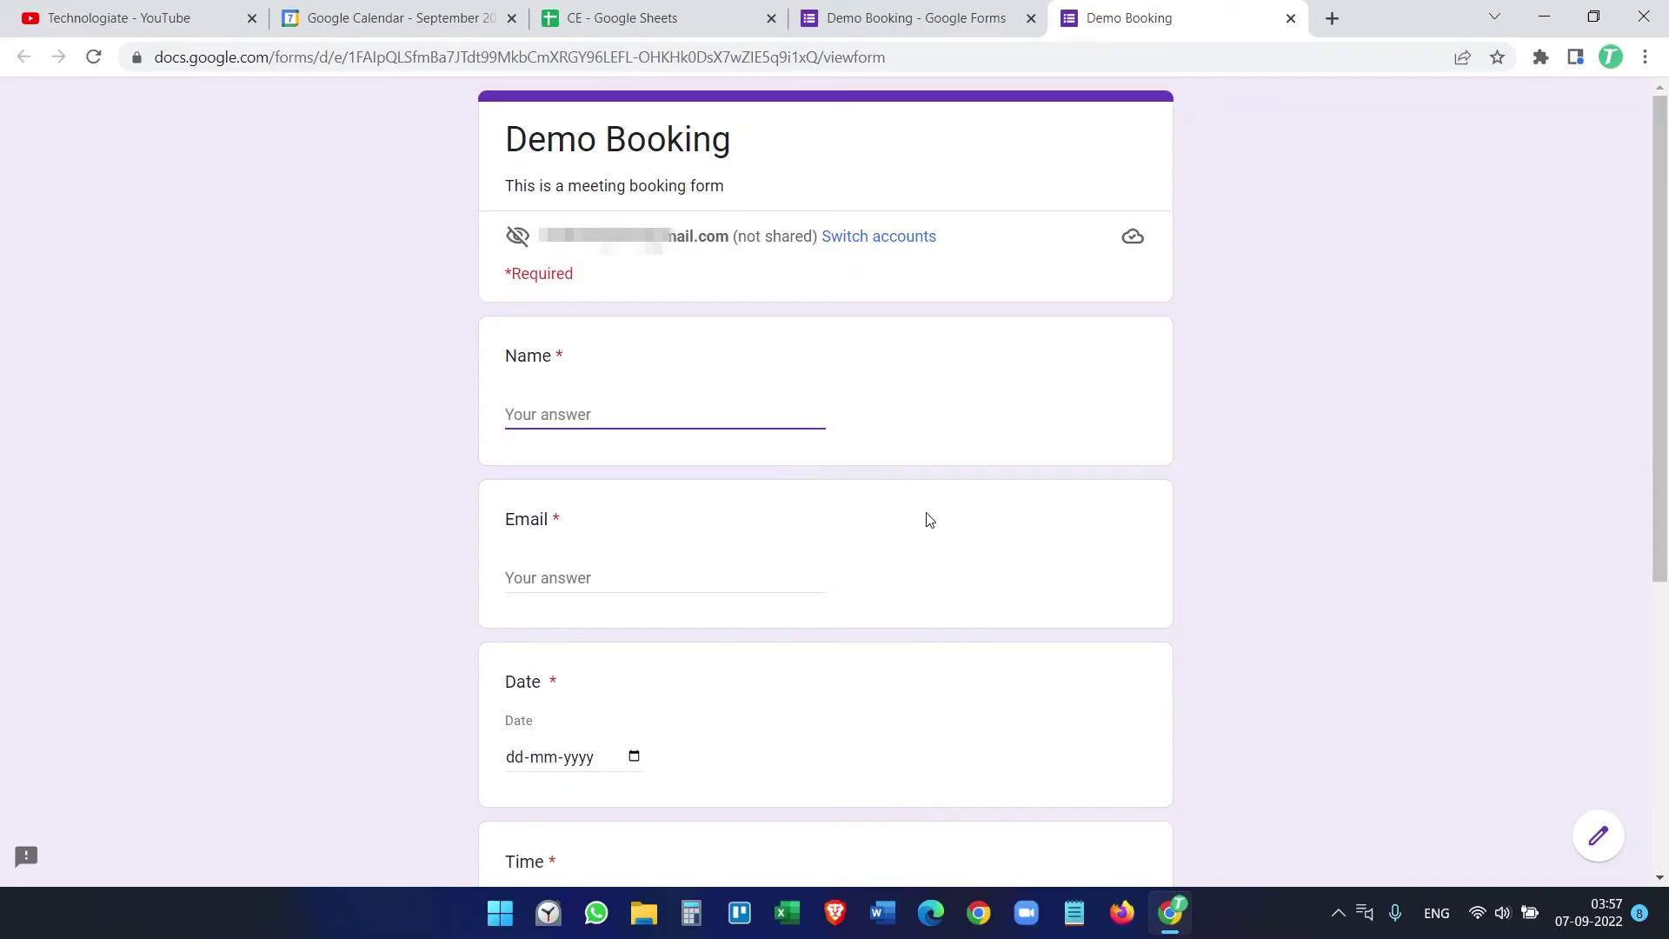
{"action": "left_click", "coordinate": [969, 26]}
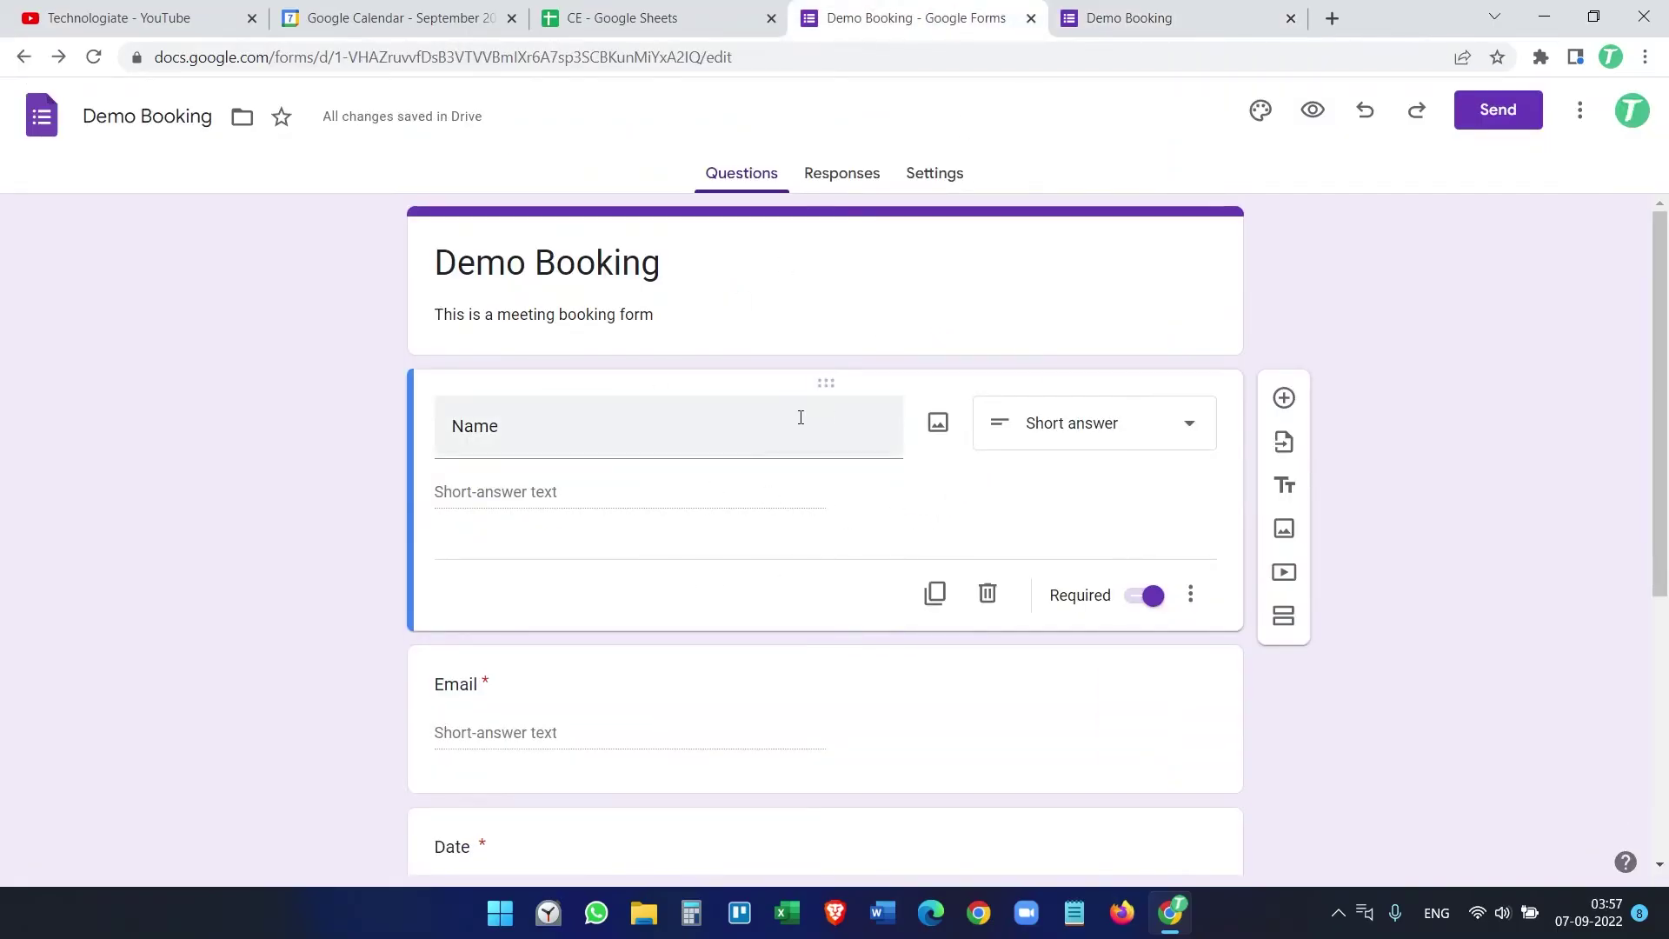
Step: Link Demo Booking responses to the existing CE spreadsheet, then view its new Form responses 2 tab
{"action": "left_click", "coordinate": [935, 180]}
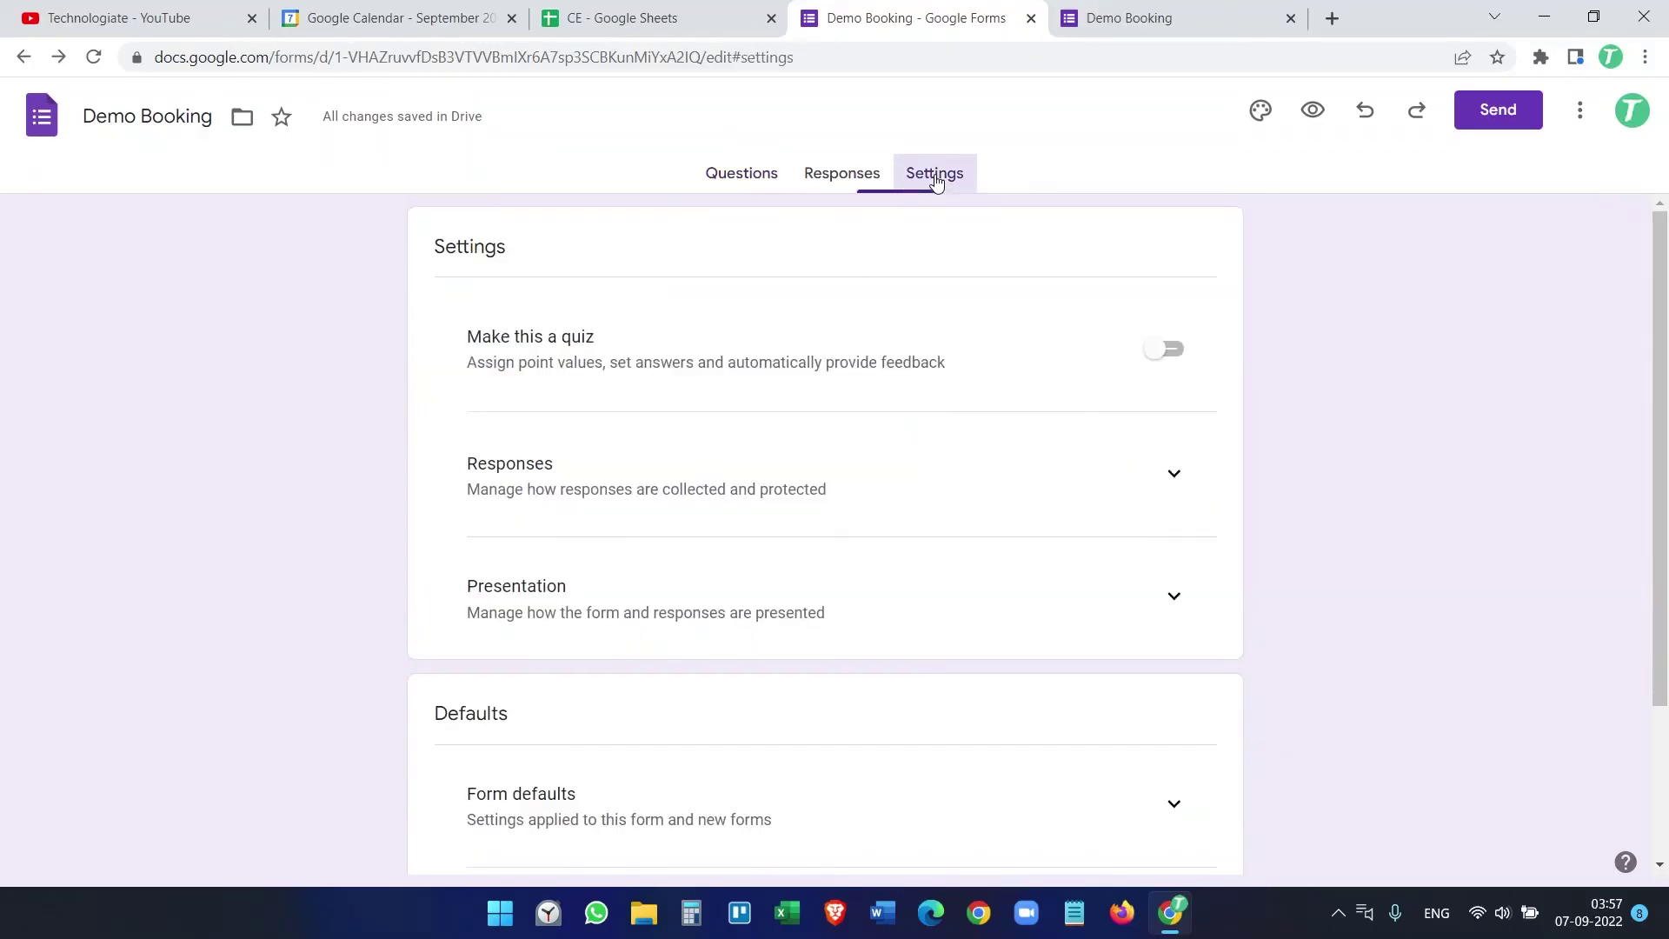
{"action": "left_click", "coordinate": [867, 180]}
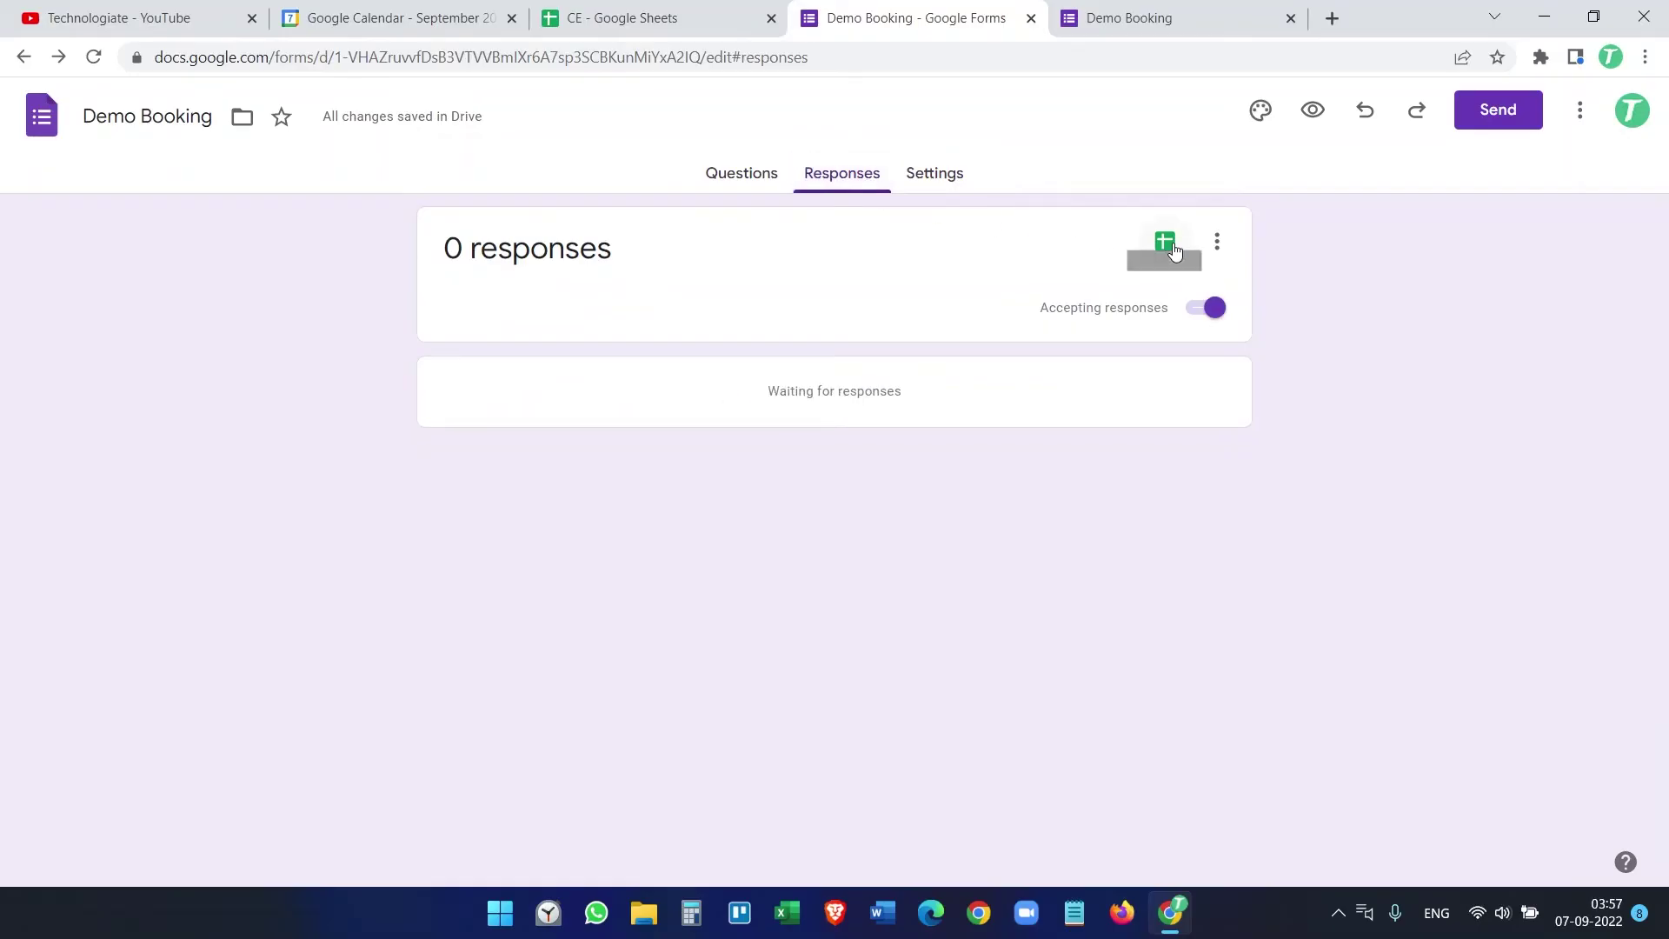
{"action": "left_click", "coordinate": [1172, 243]}
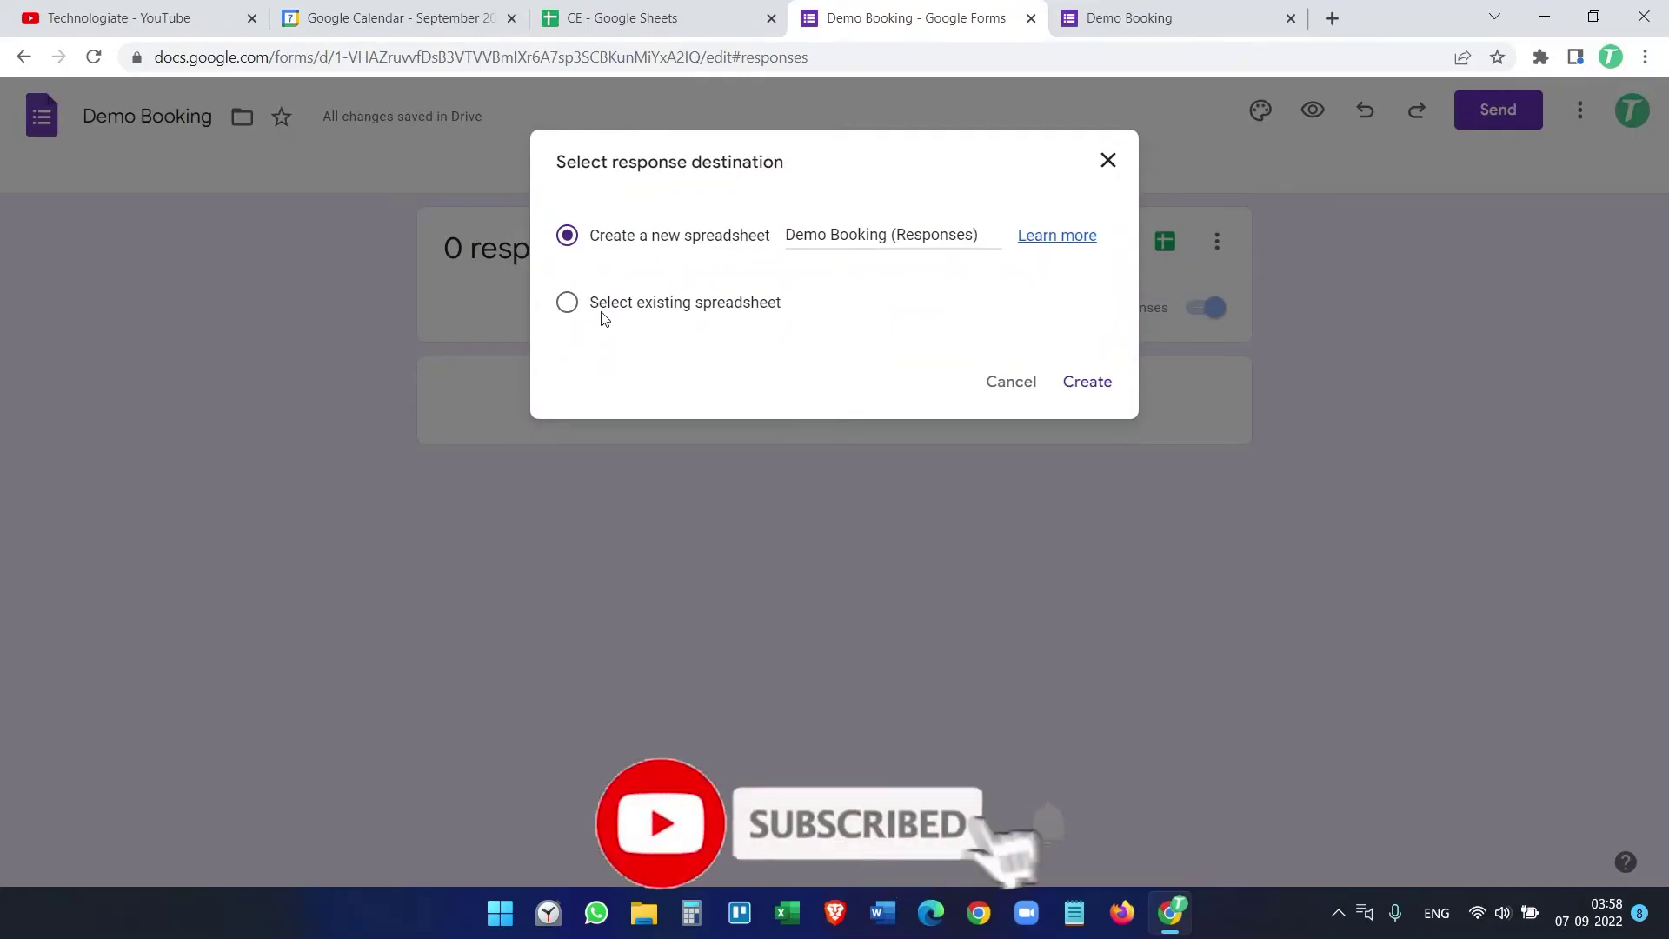
{"action": "left_click", "coordinate": [567, 301]}
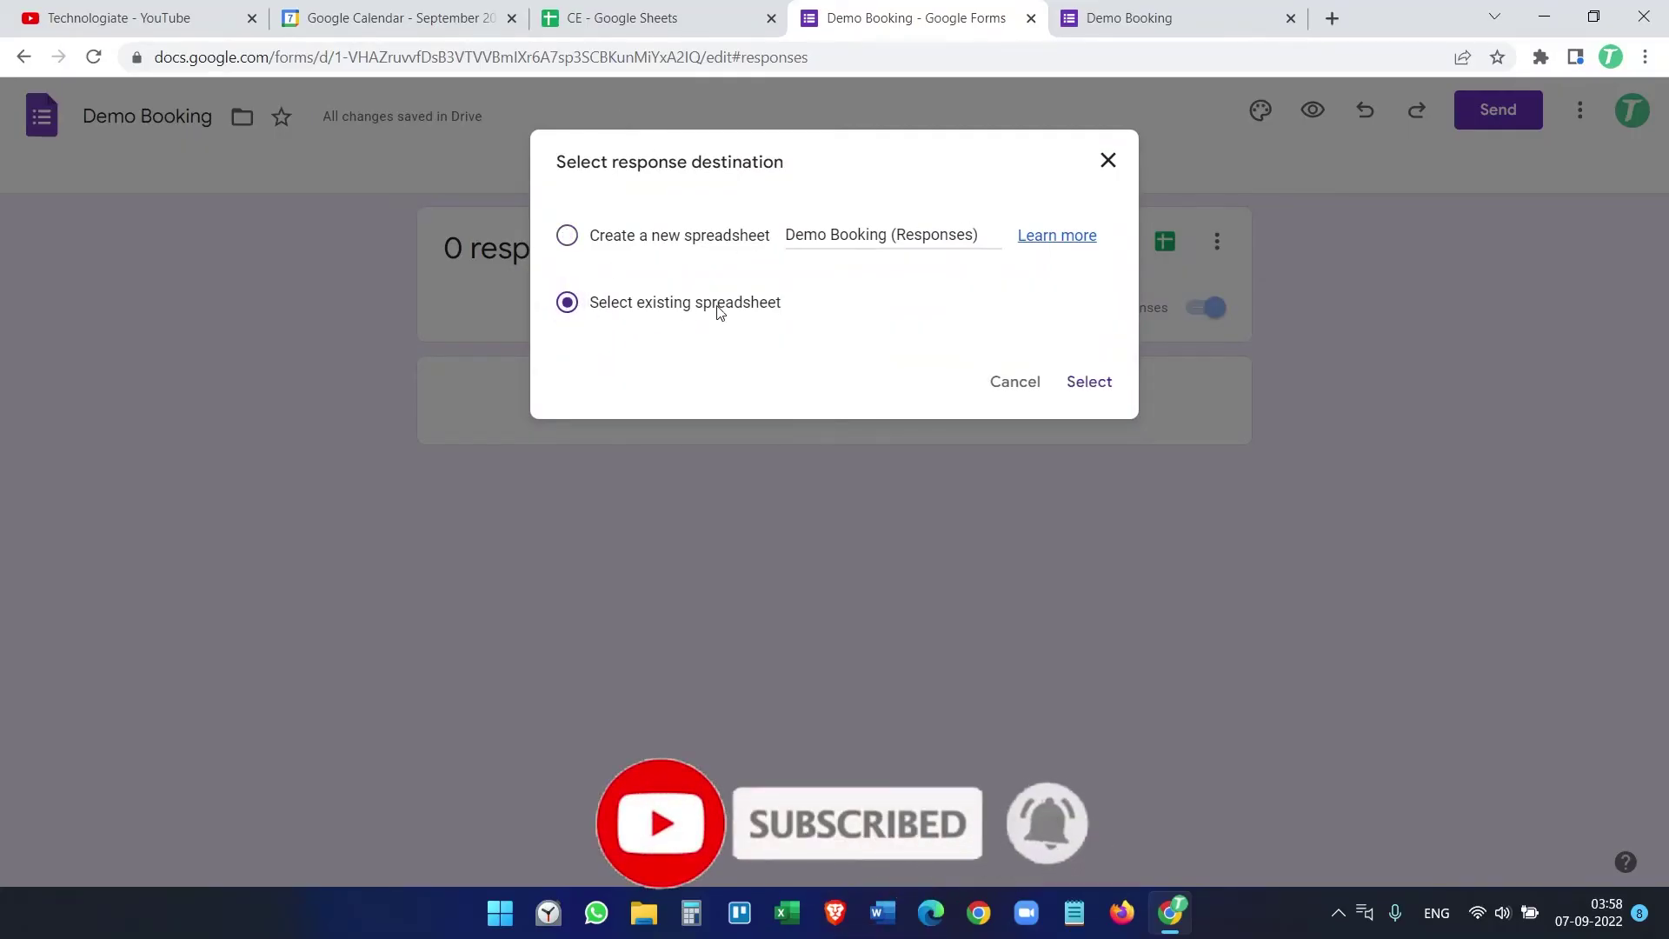
{"action": "left_click", "coordinate": [1086, 383]}
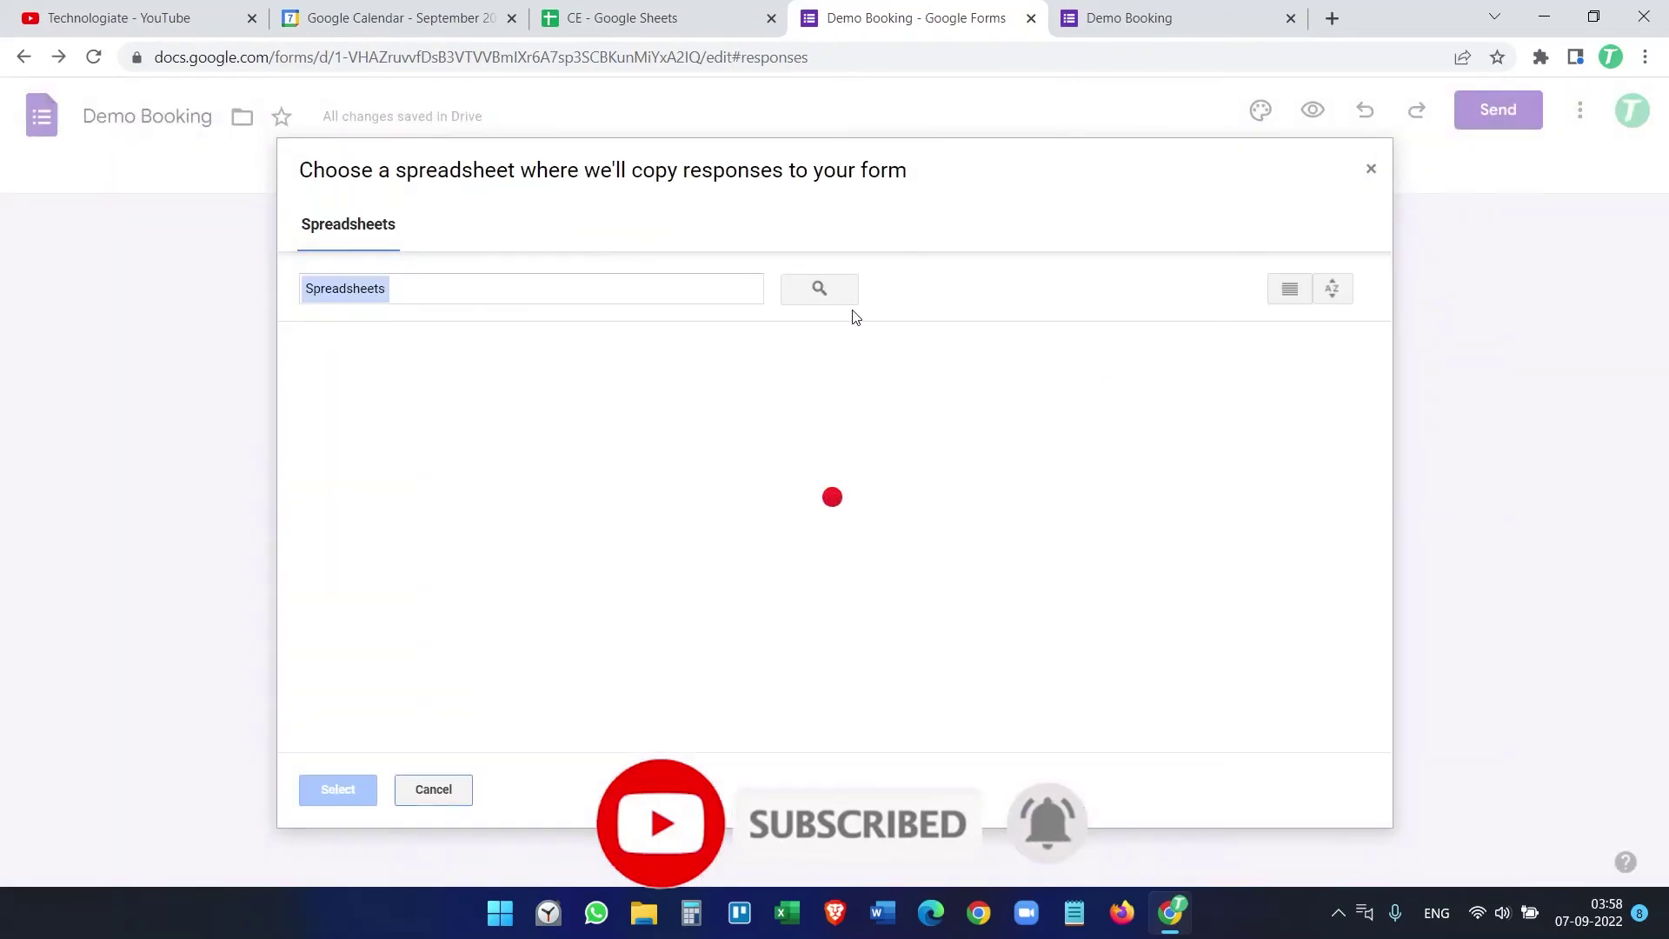
{"action": "left_click", "coordinate": [388, 510]}
{"action": "left_click", "coordinate": [370, 787]}
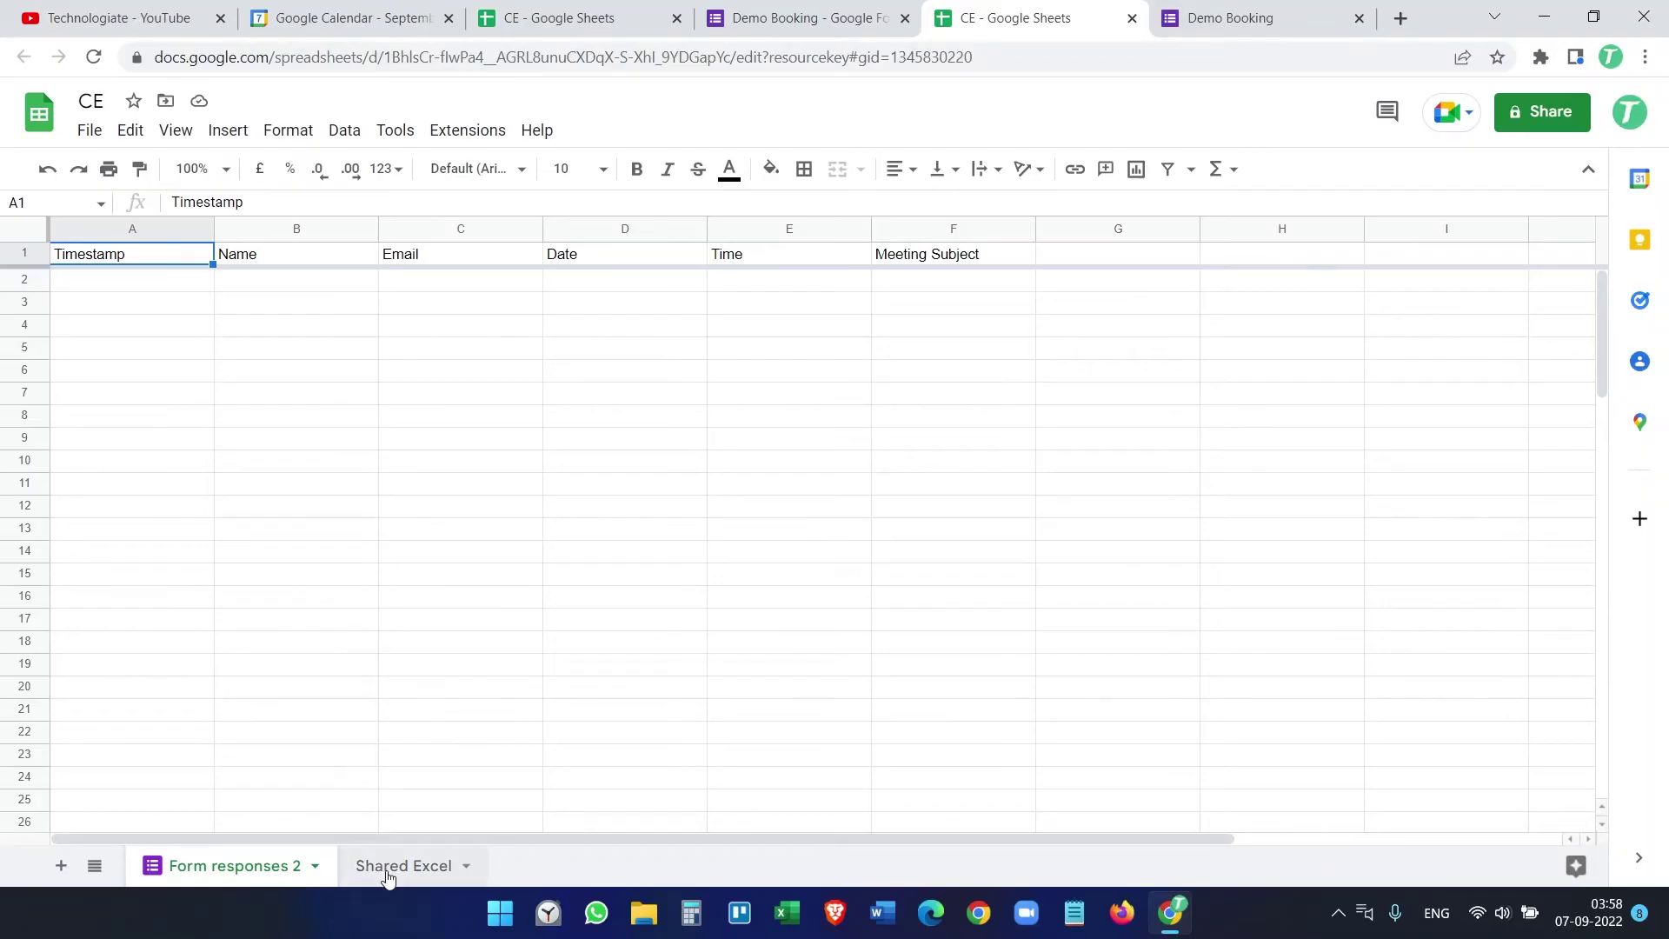
{"action": "left_click", "coordinate": [388, 868]}
{"action": "left_click", "coordinate": [238, 868]}
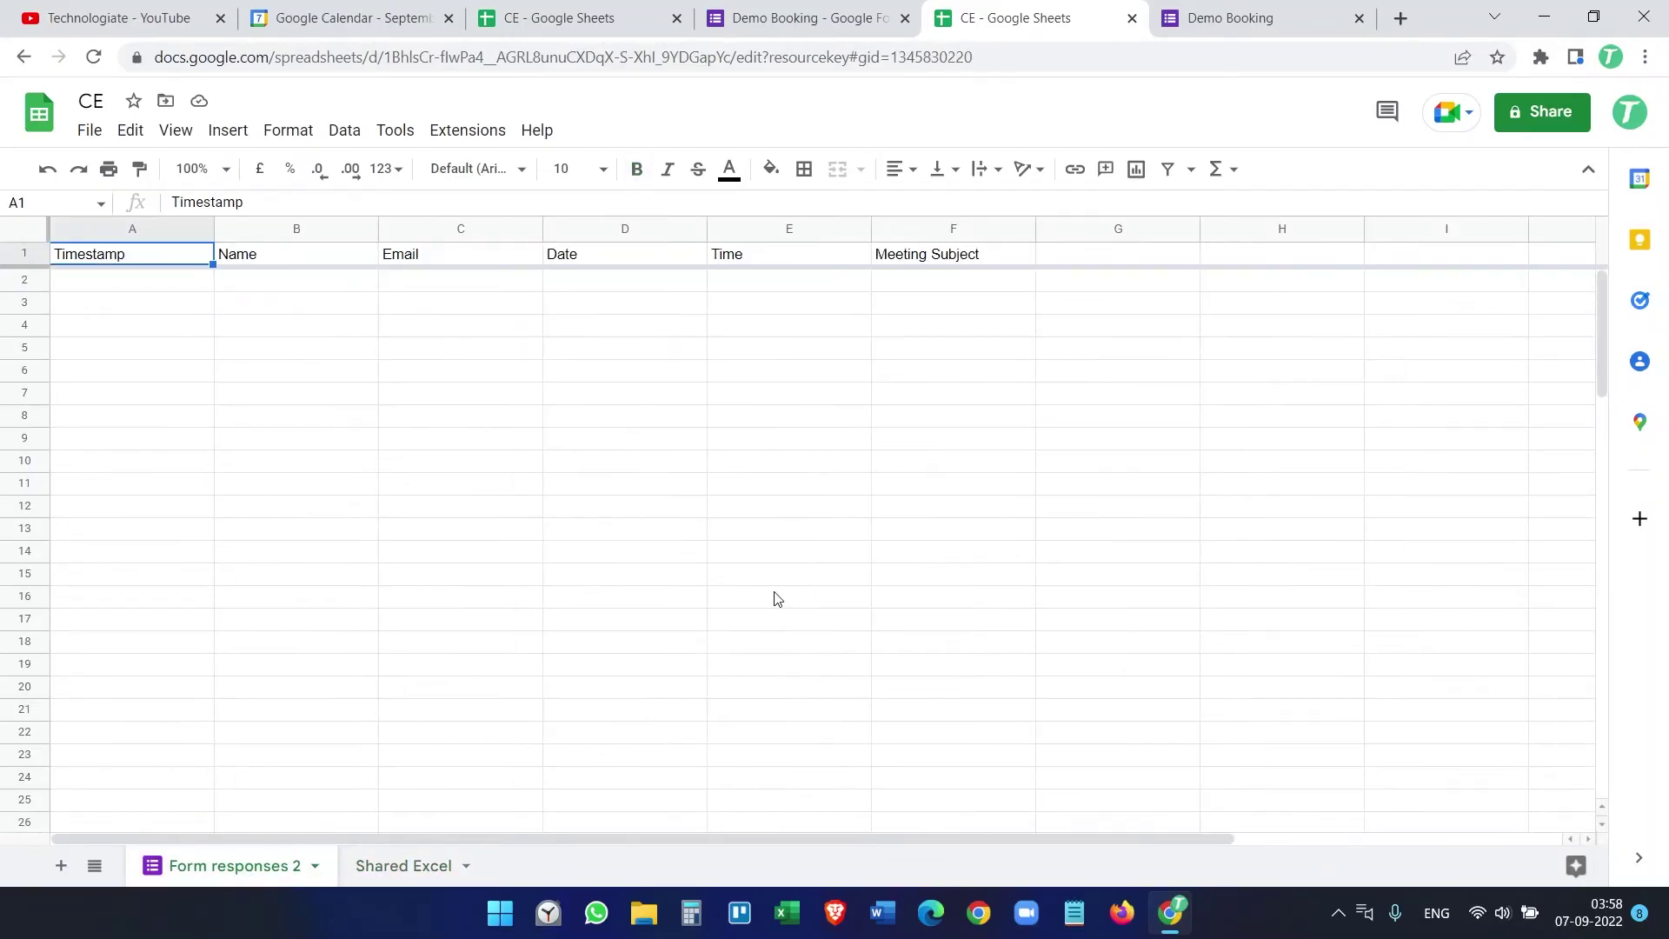
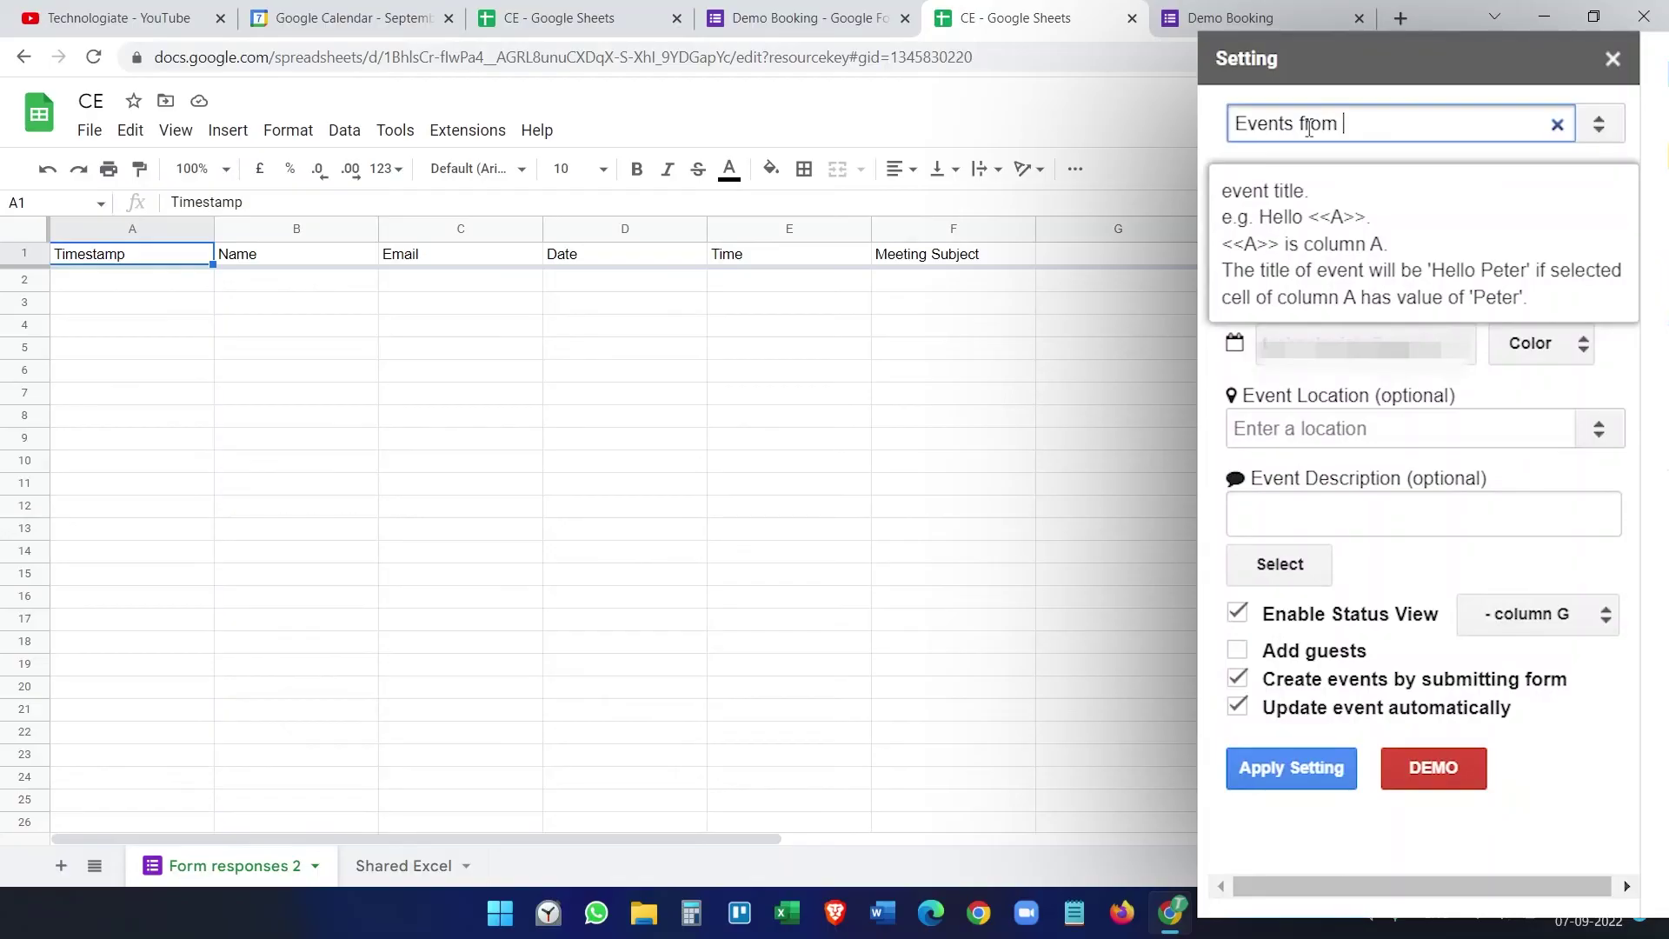
Step: Finish the title 'Events from Google Forms', make events timed, and start them at Date column D, Time column E
{"action": "type", "text": "Google Forms"}
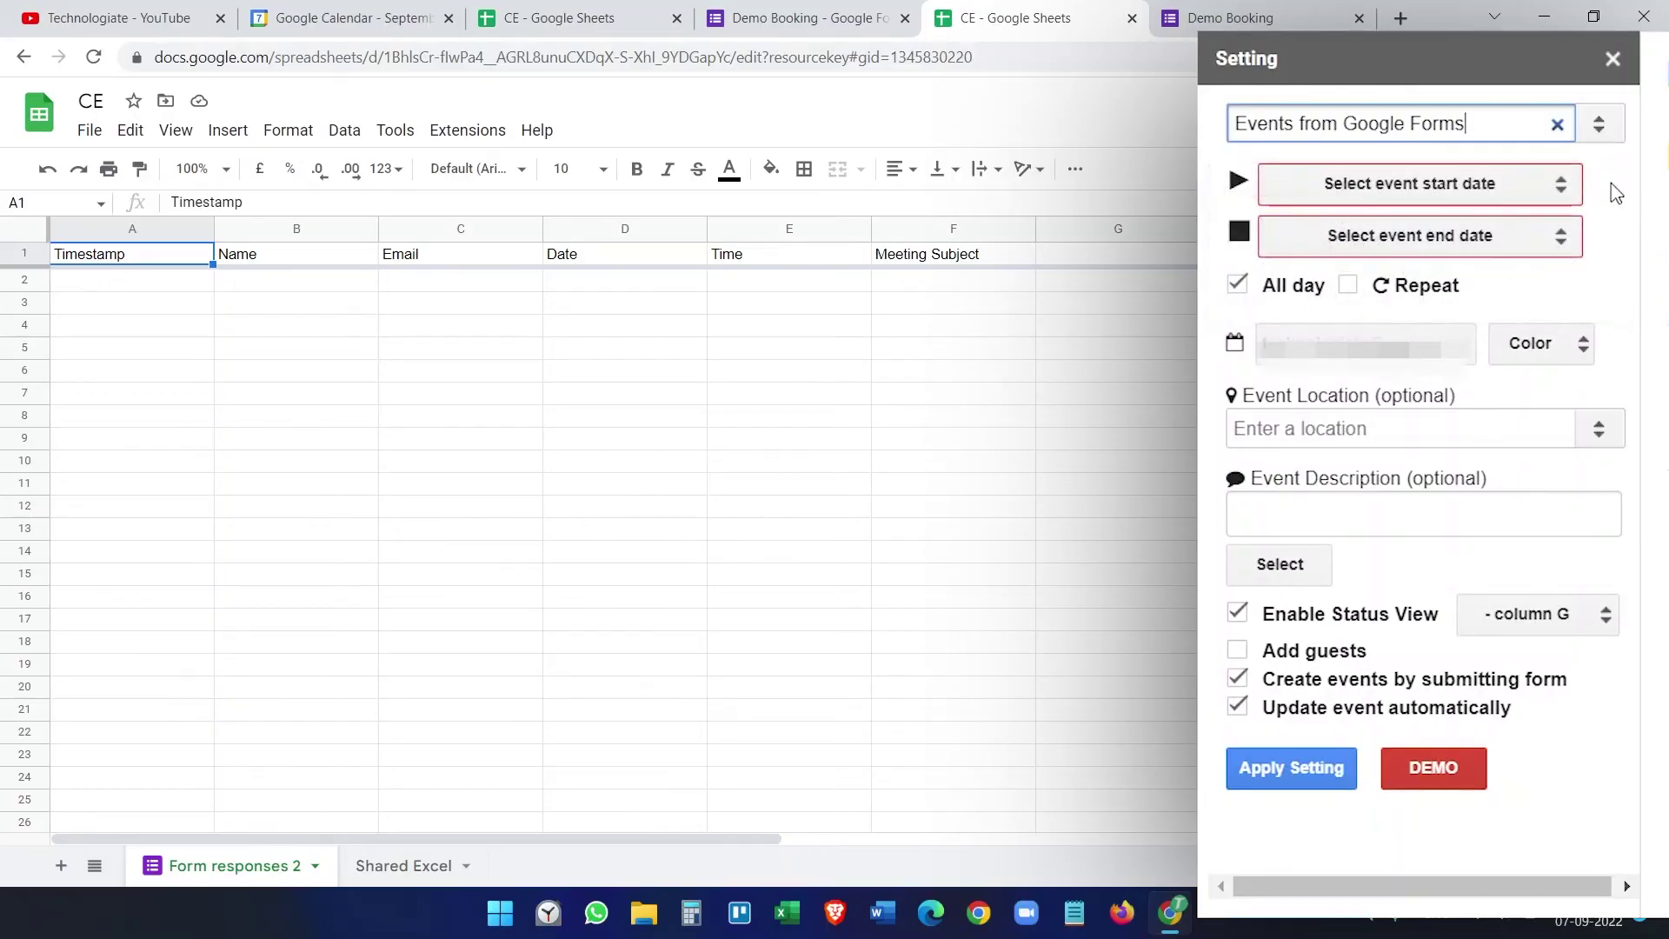
{"action": "left_click", "coordinate": [1236, 285]}
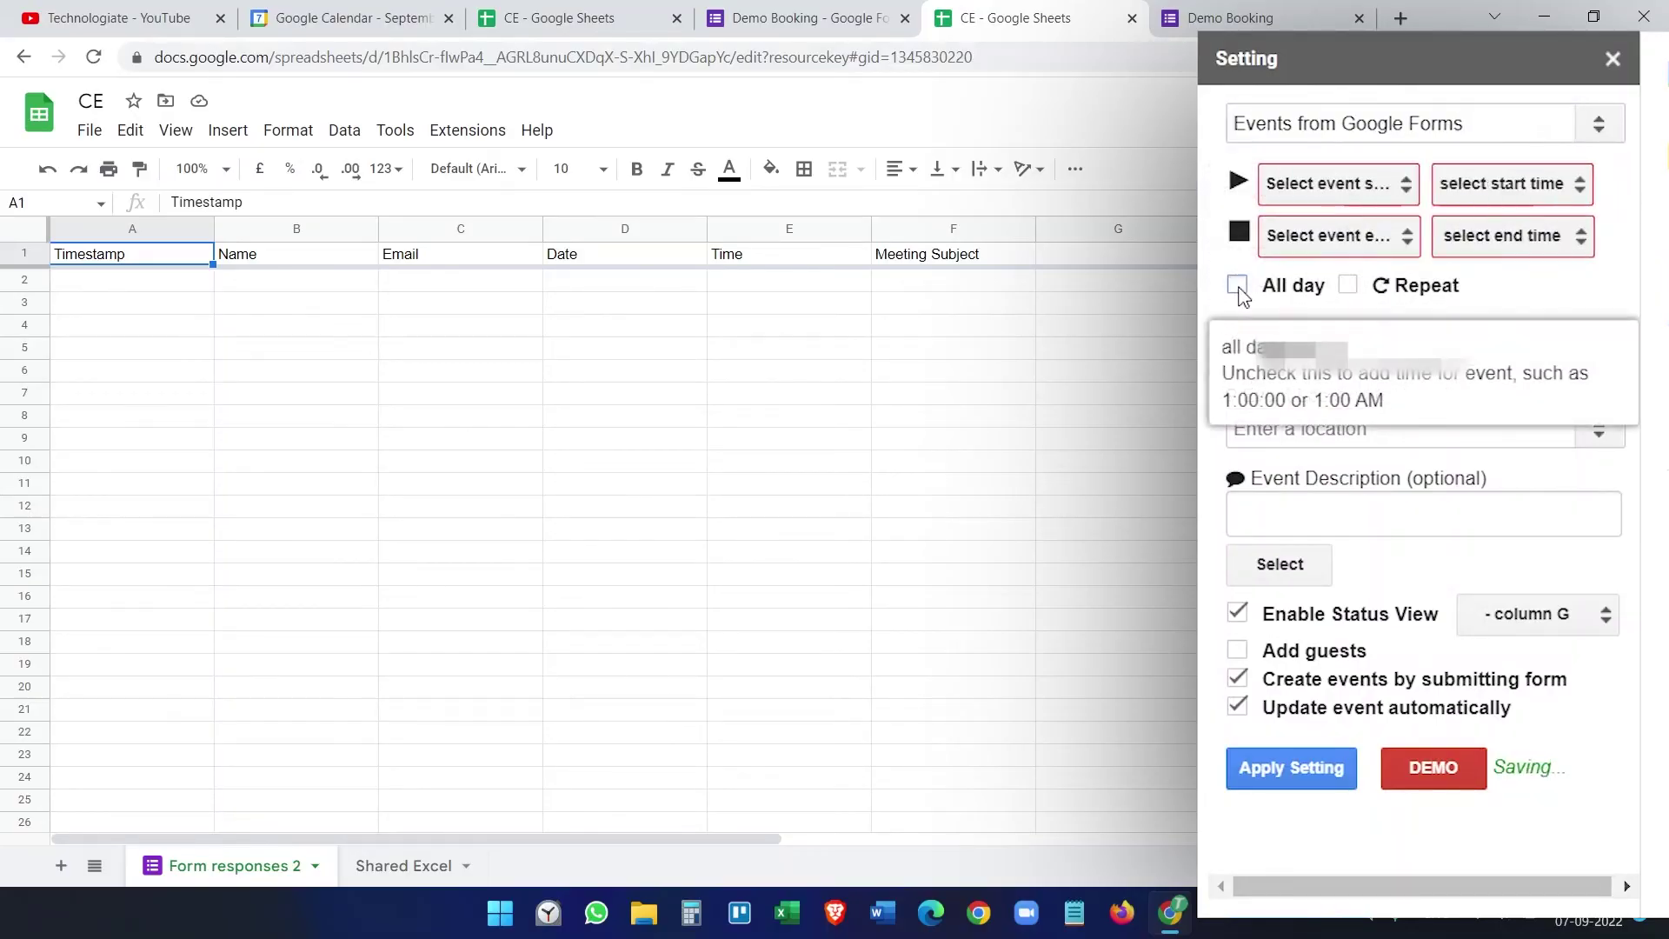
{"action": "left_click", "coordinate": [1337, 187]}
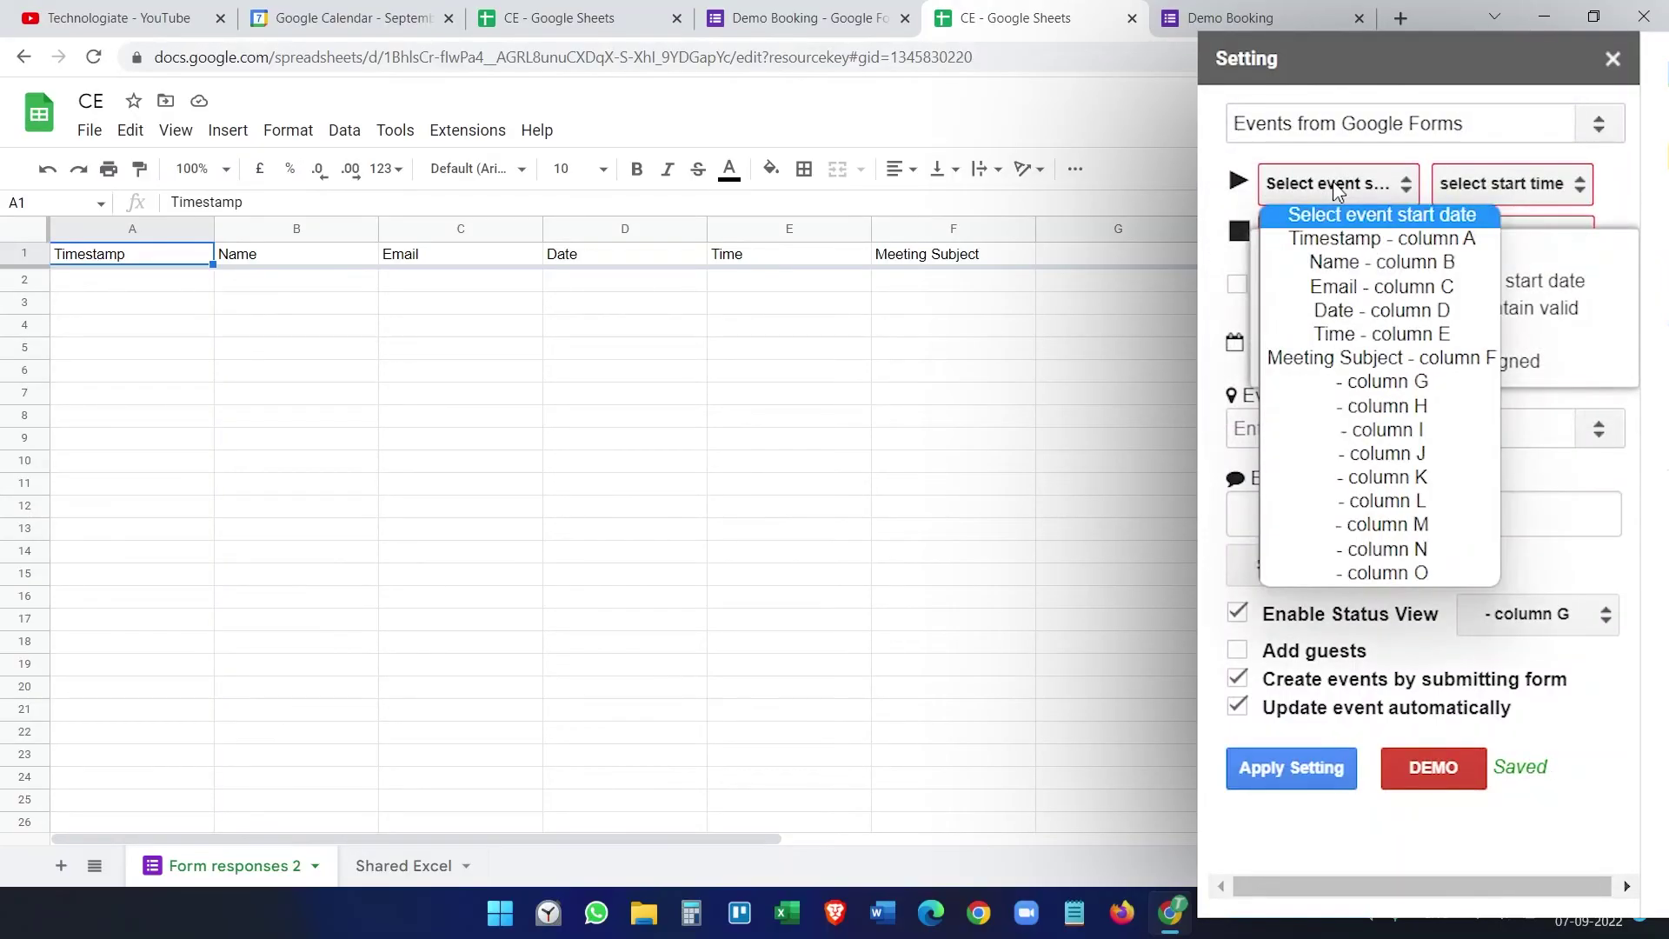
{"action": "left_click", "coordinate": [1382, 310]}
{"action": "left_click", "coordinate": [1484, 187]}
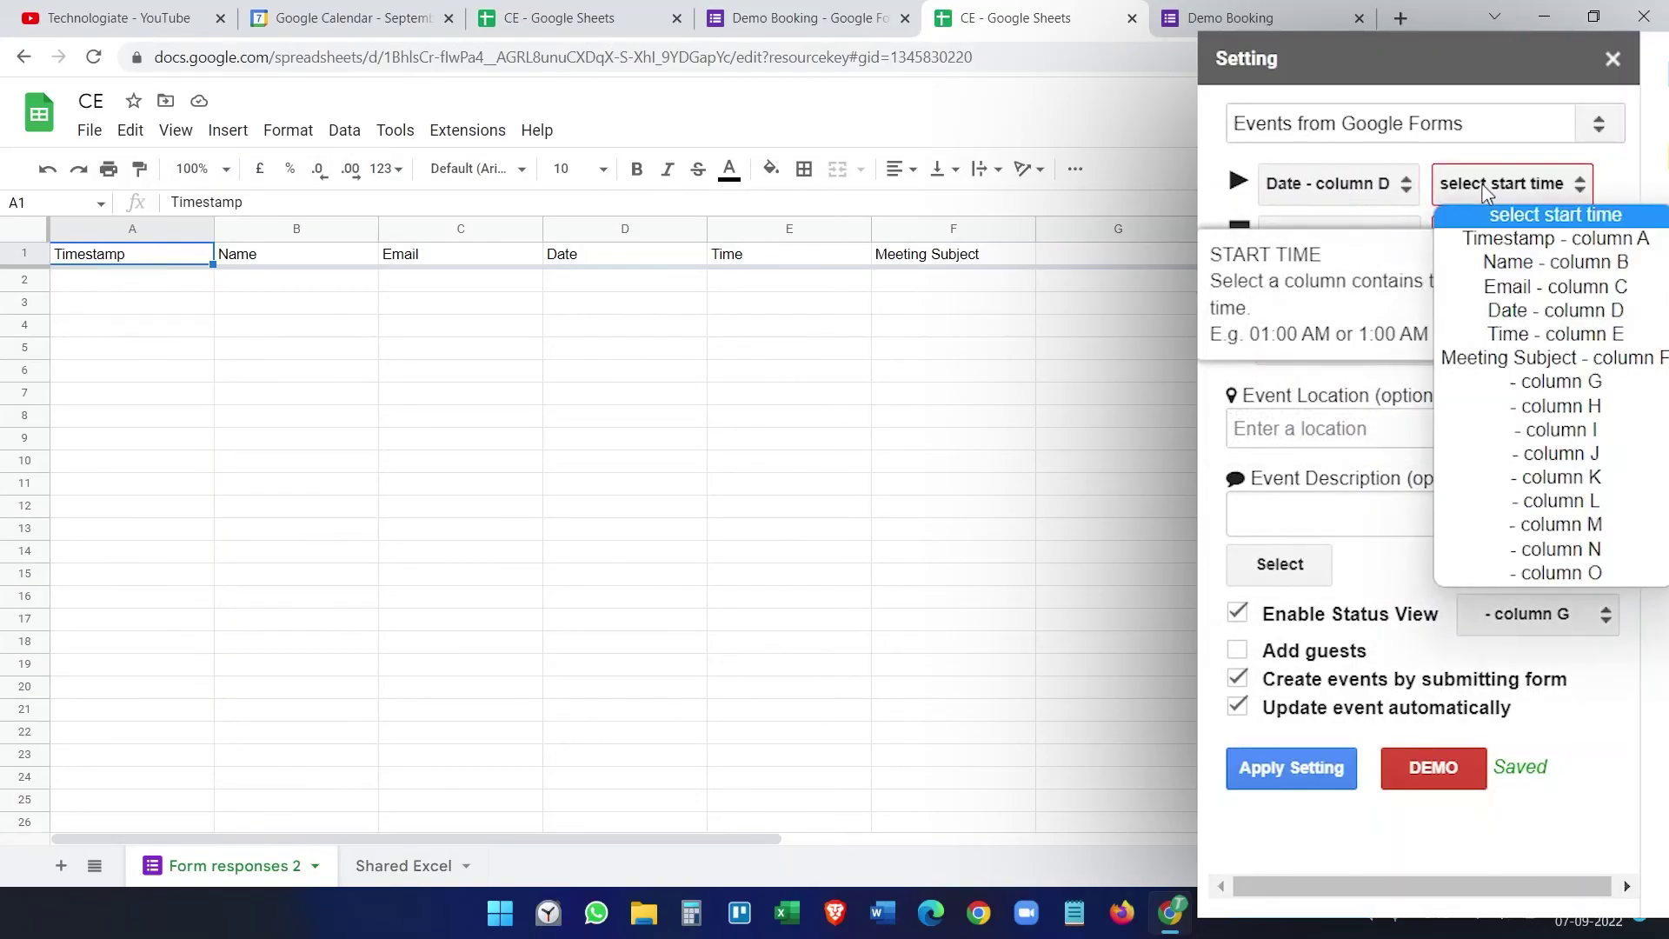
{"action": "left_click", "coordinate": [1555, 334]}
Step: Set the end to Date column D and Time column E, and colour the events Green
{"action": "left_click", "coordinate": [1396, 242]}
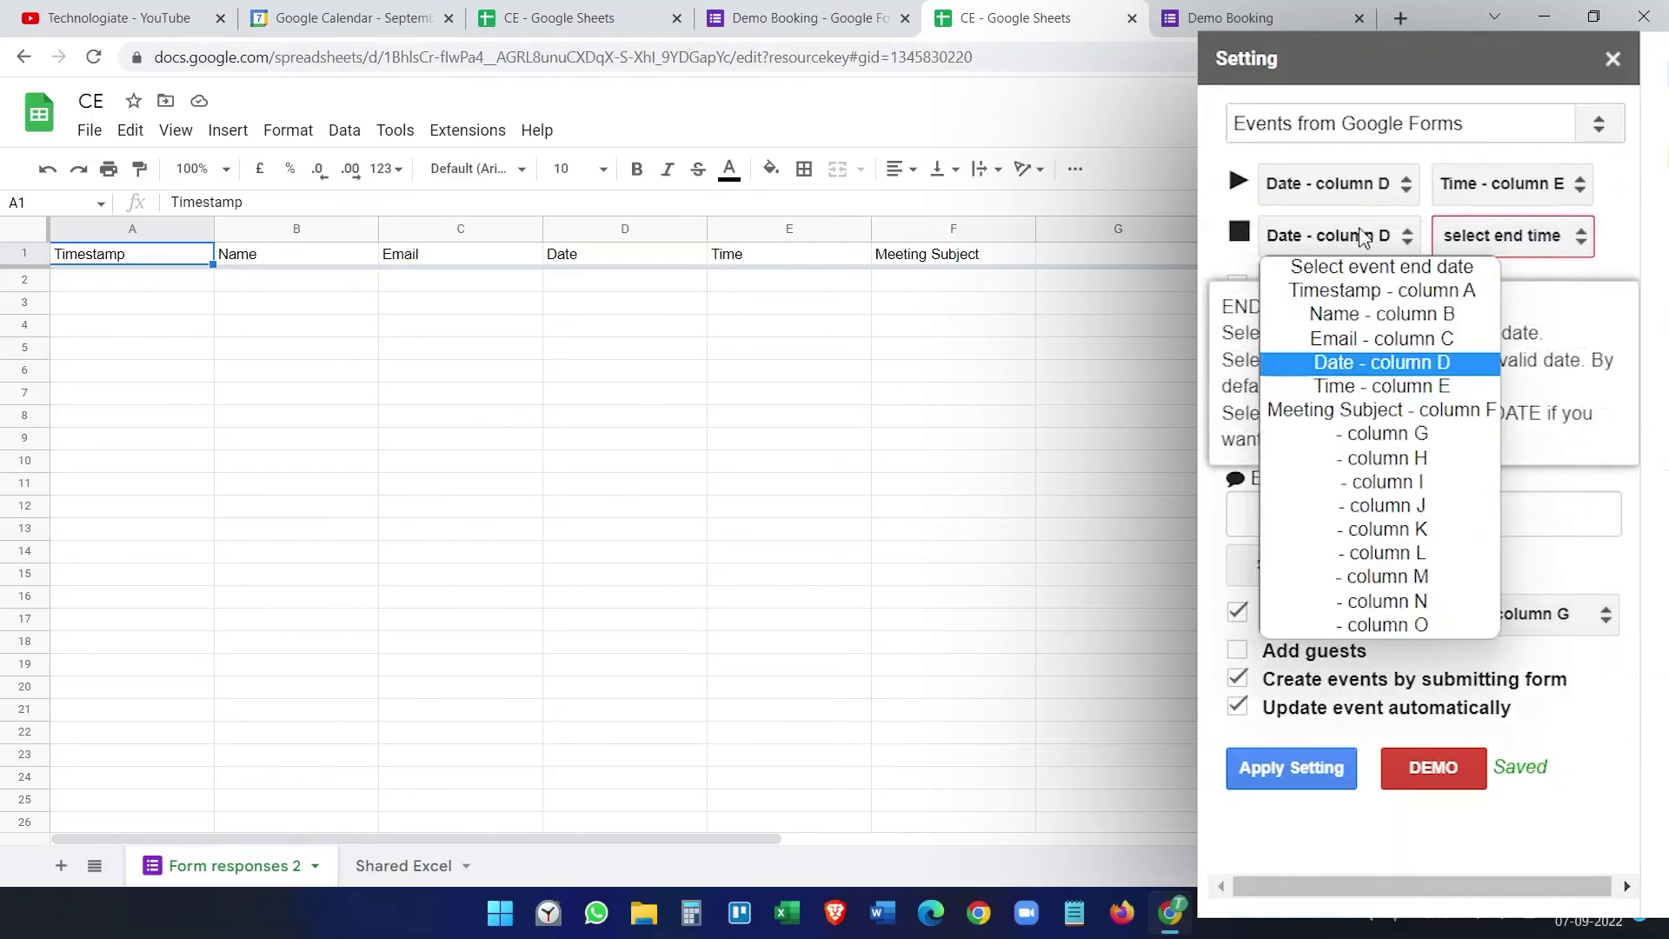
{"action": "left_click", "coordinate": [1513, 236]}
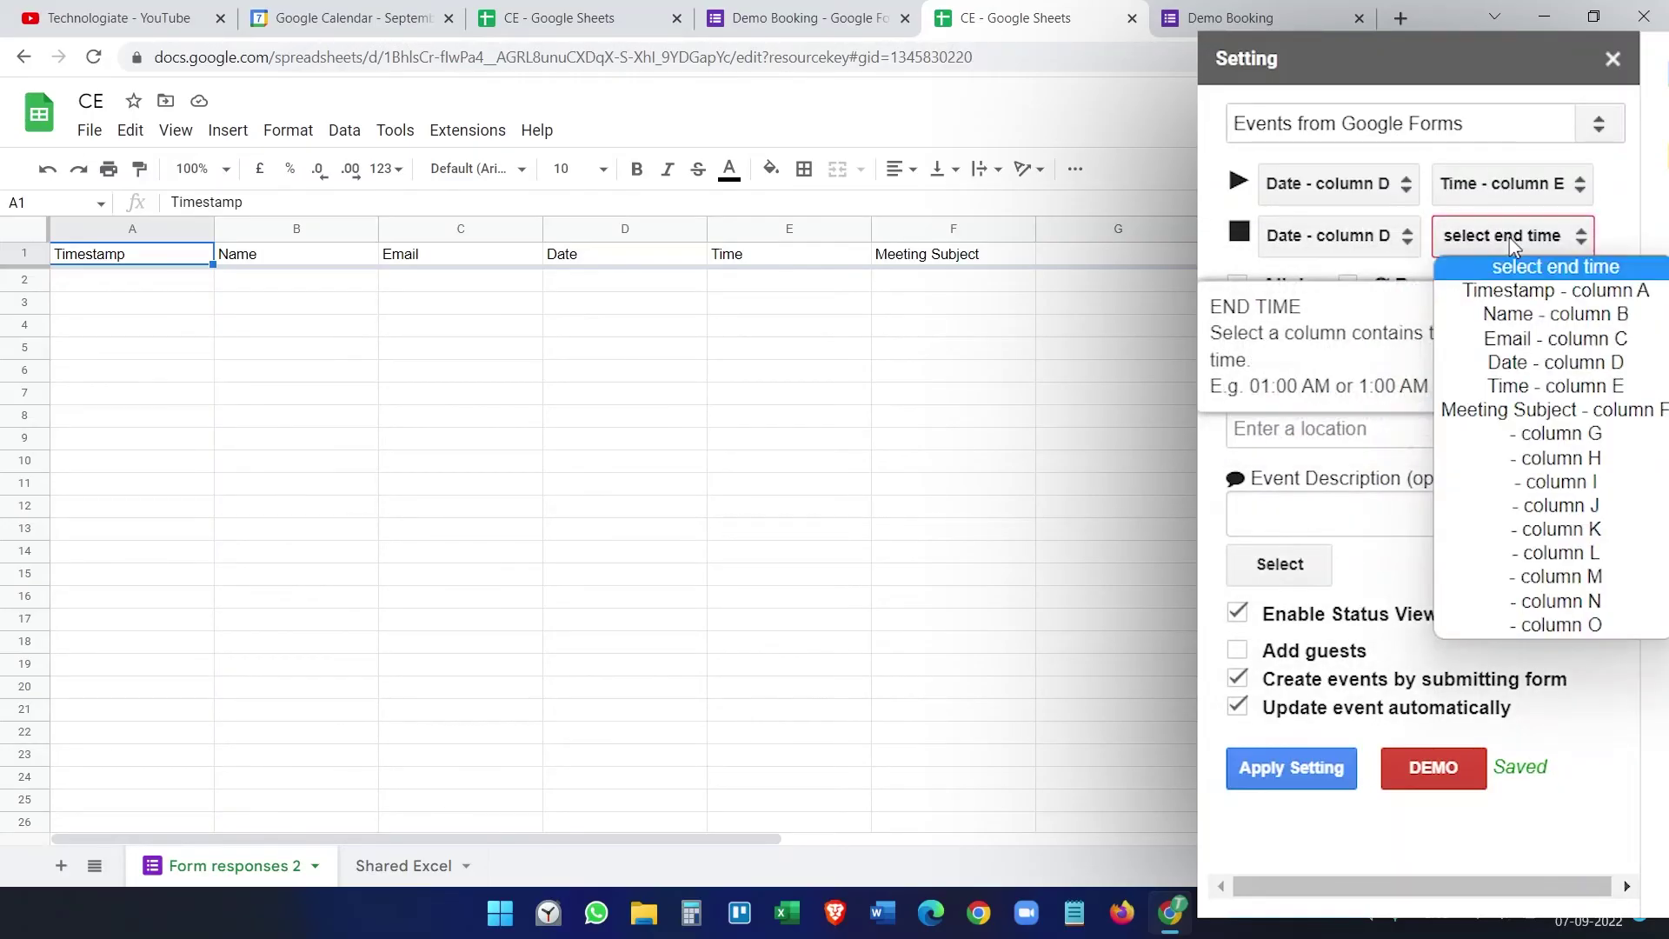
{"action": "left_click", "coordinate": [1554, 386]}
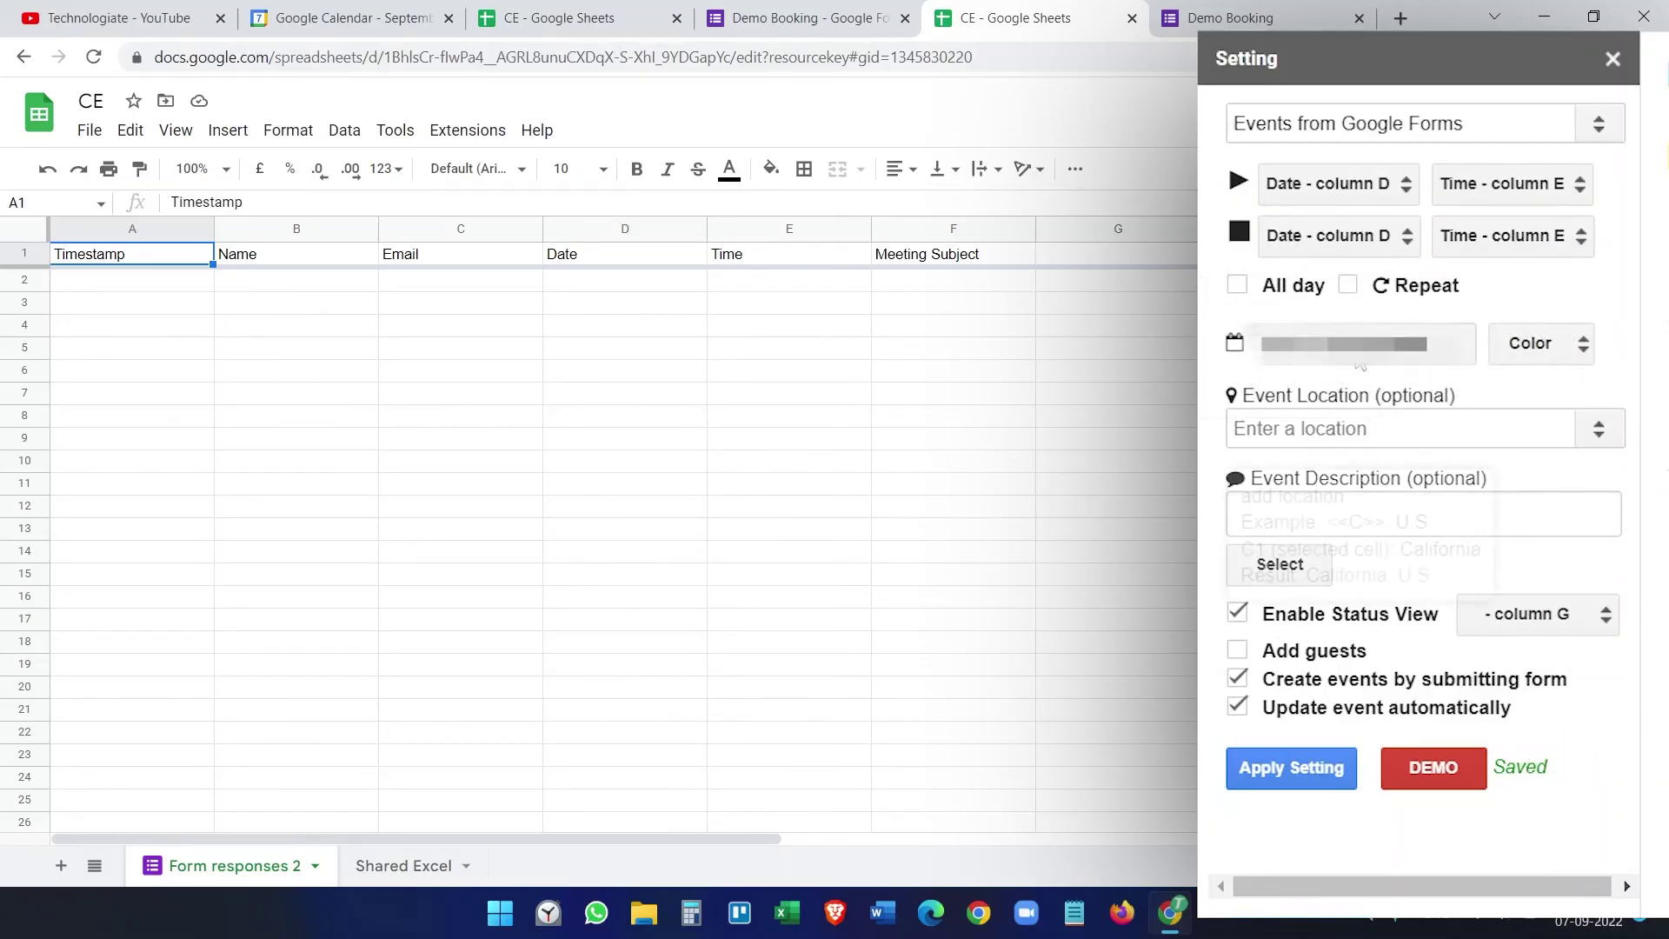
{"action": "left_click", "coordinate": [1559, 351]}
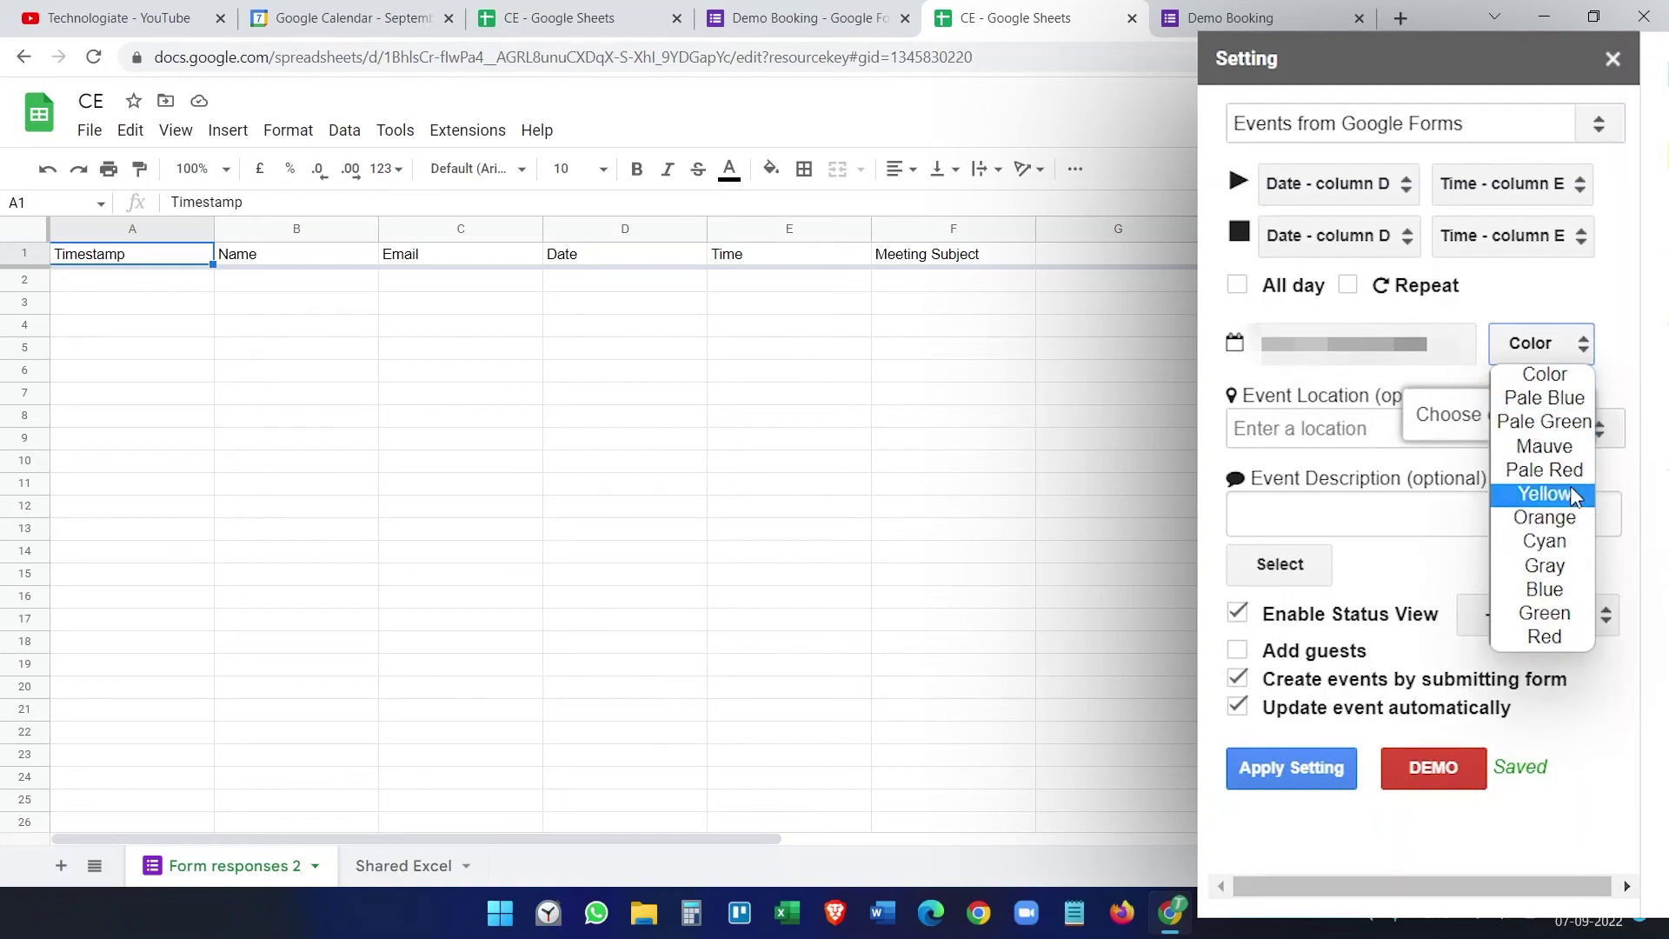
{"action": "left_click", "coordinate": [1545, 613]}
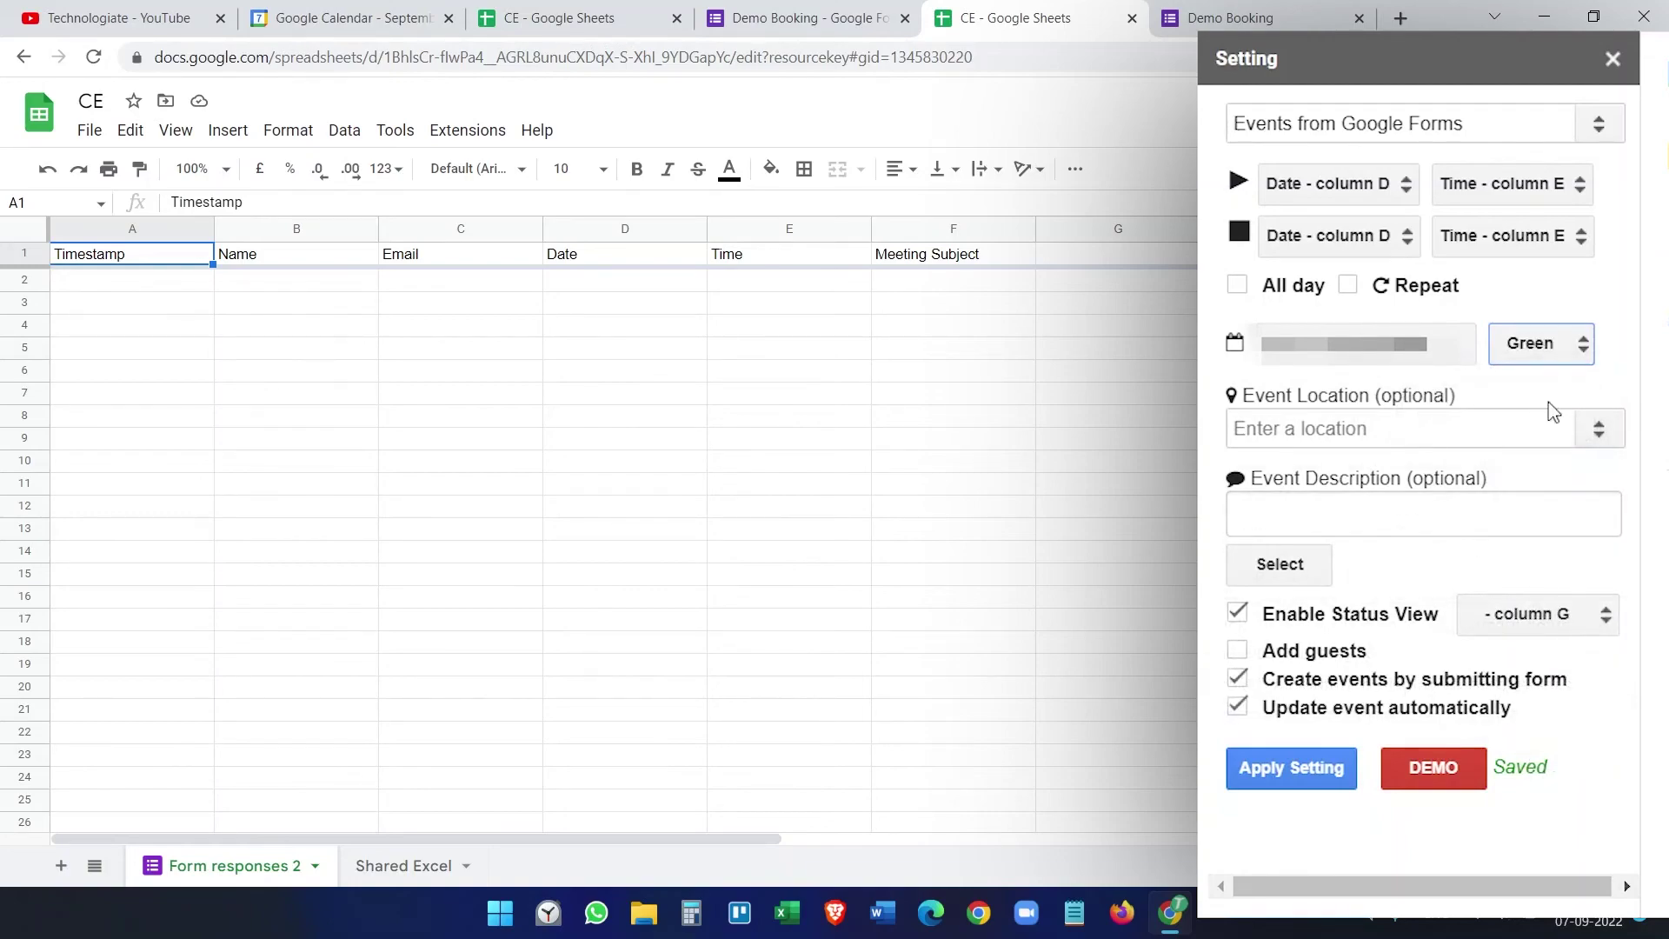
Step: Fill the event description with the Meeting Subject column (<<F>>) and enable adding guests
{"action": "left_click", "coordinate": [1349, 518]}
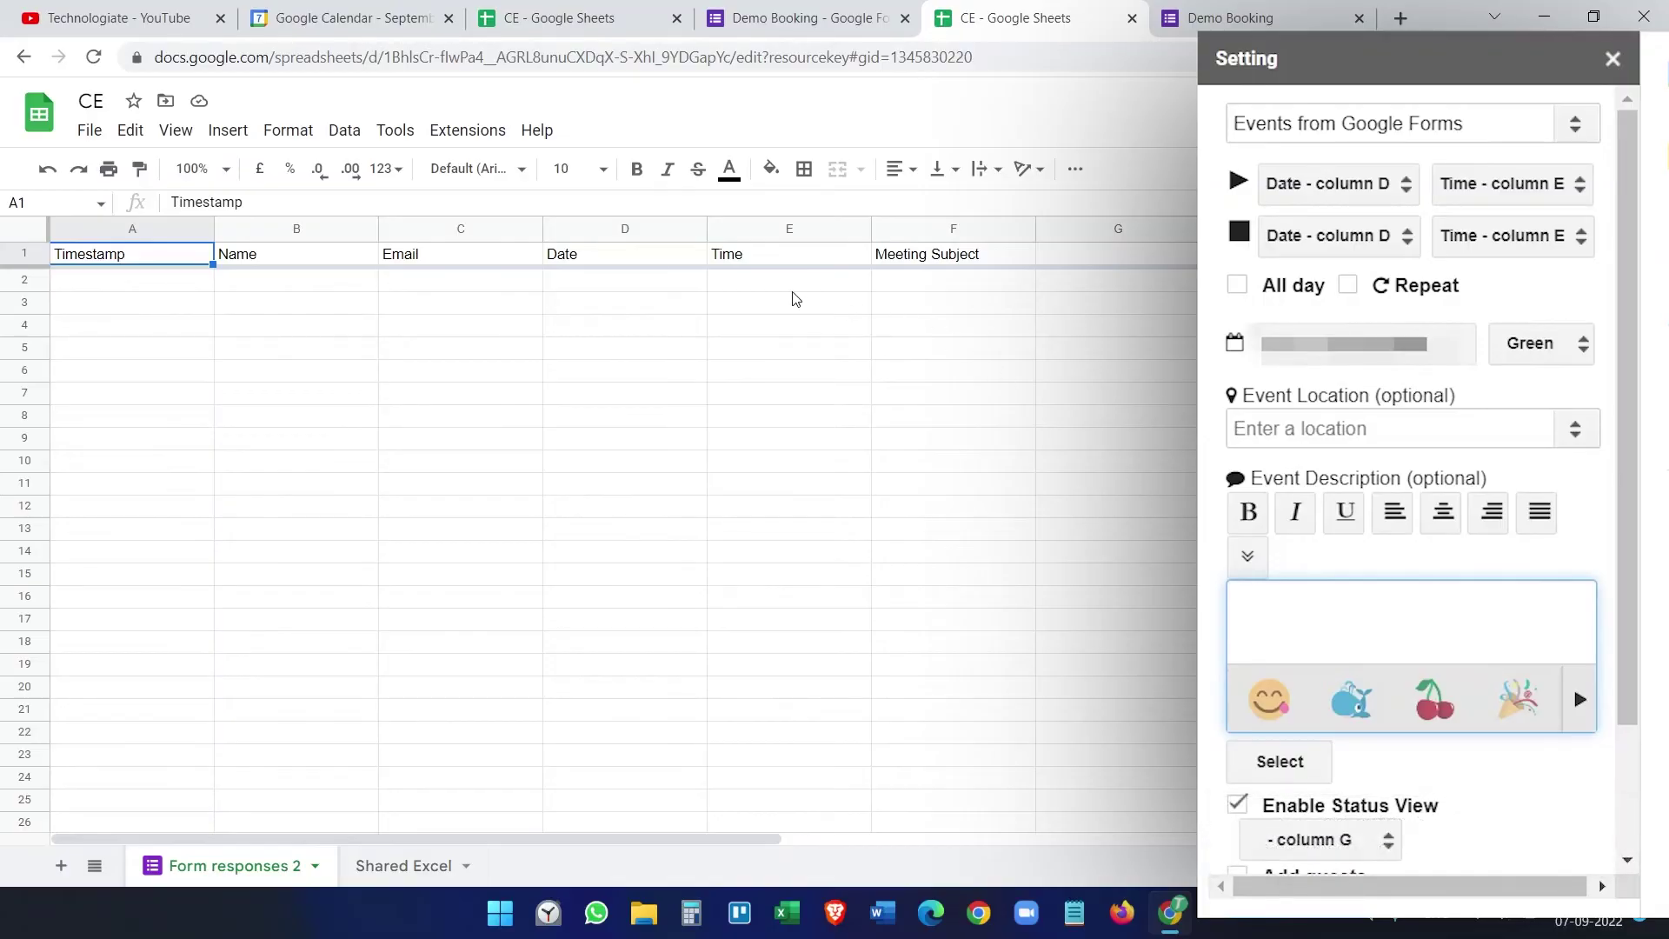
{"action": "left_click", "coordinate": [917, 259]}
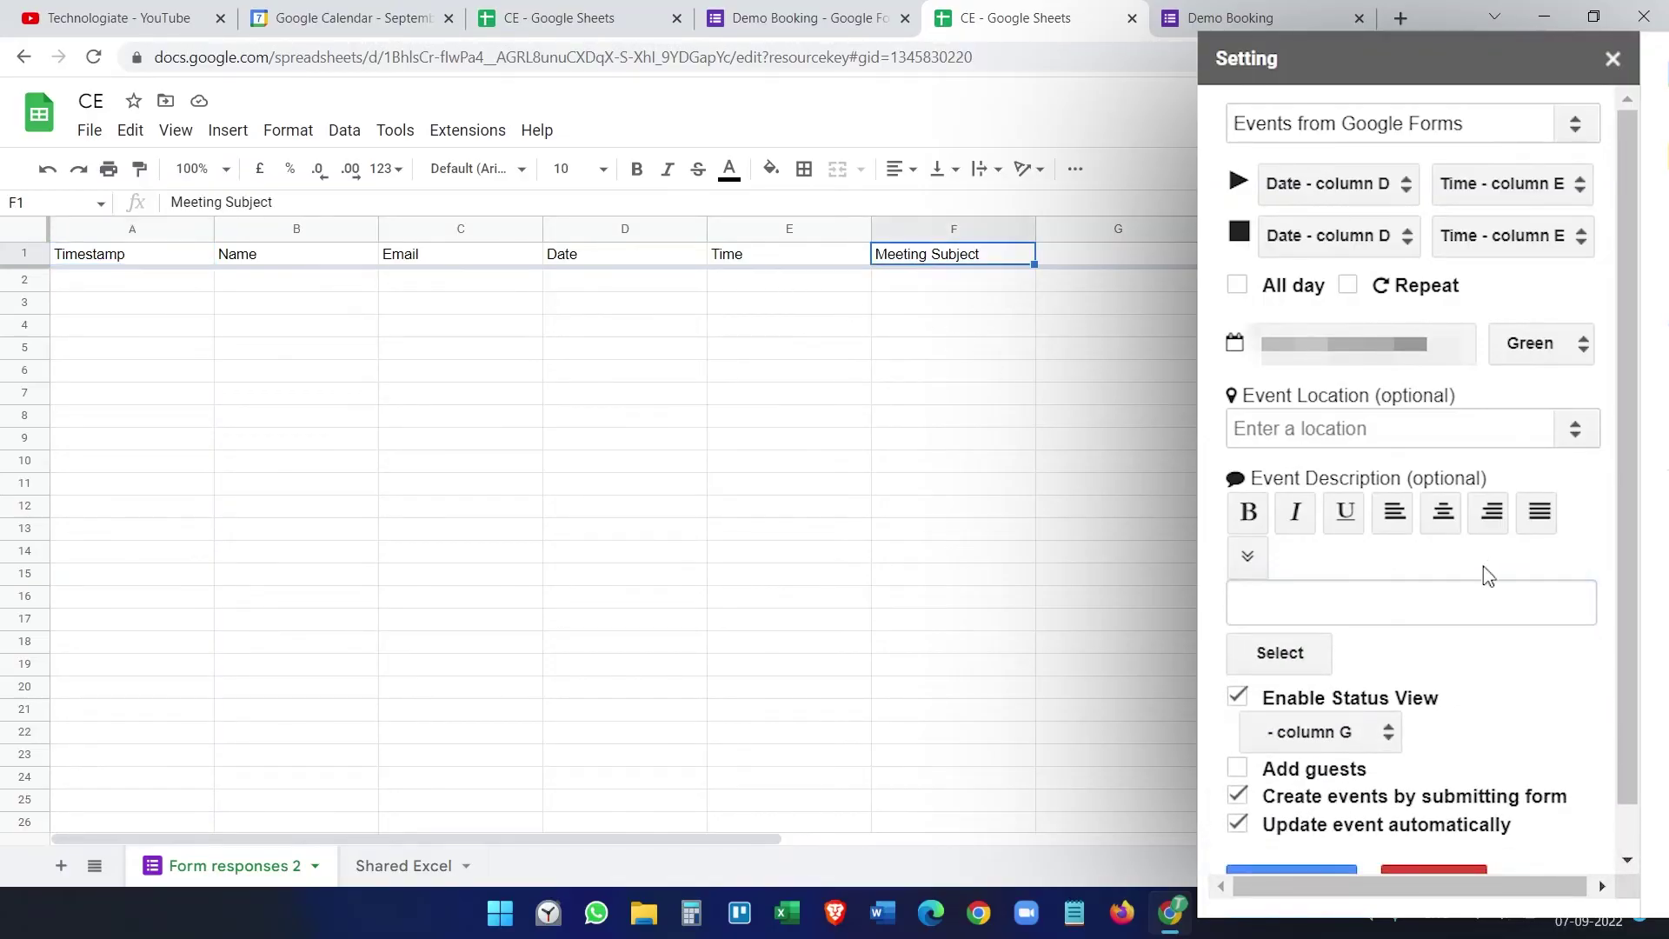
{"action": "left_click", "coordinate": [1307, 654]}
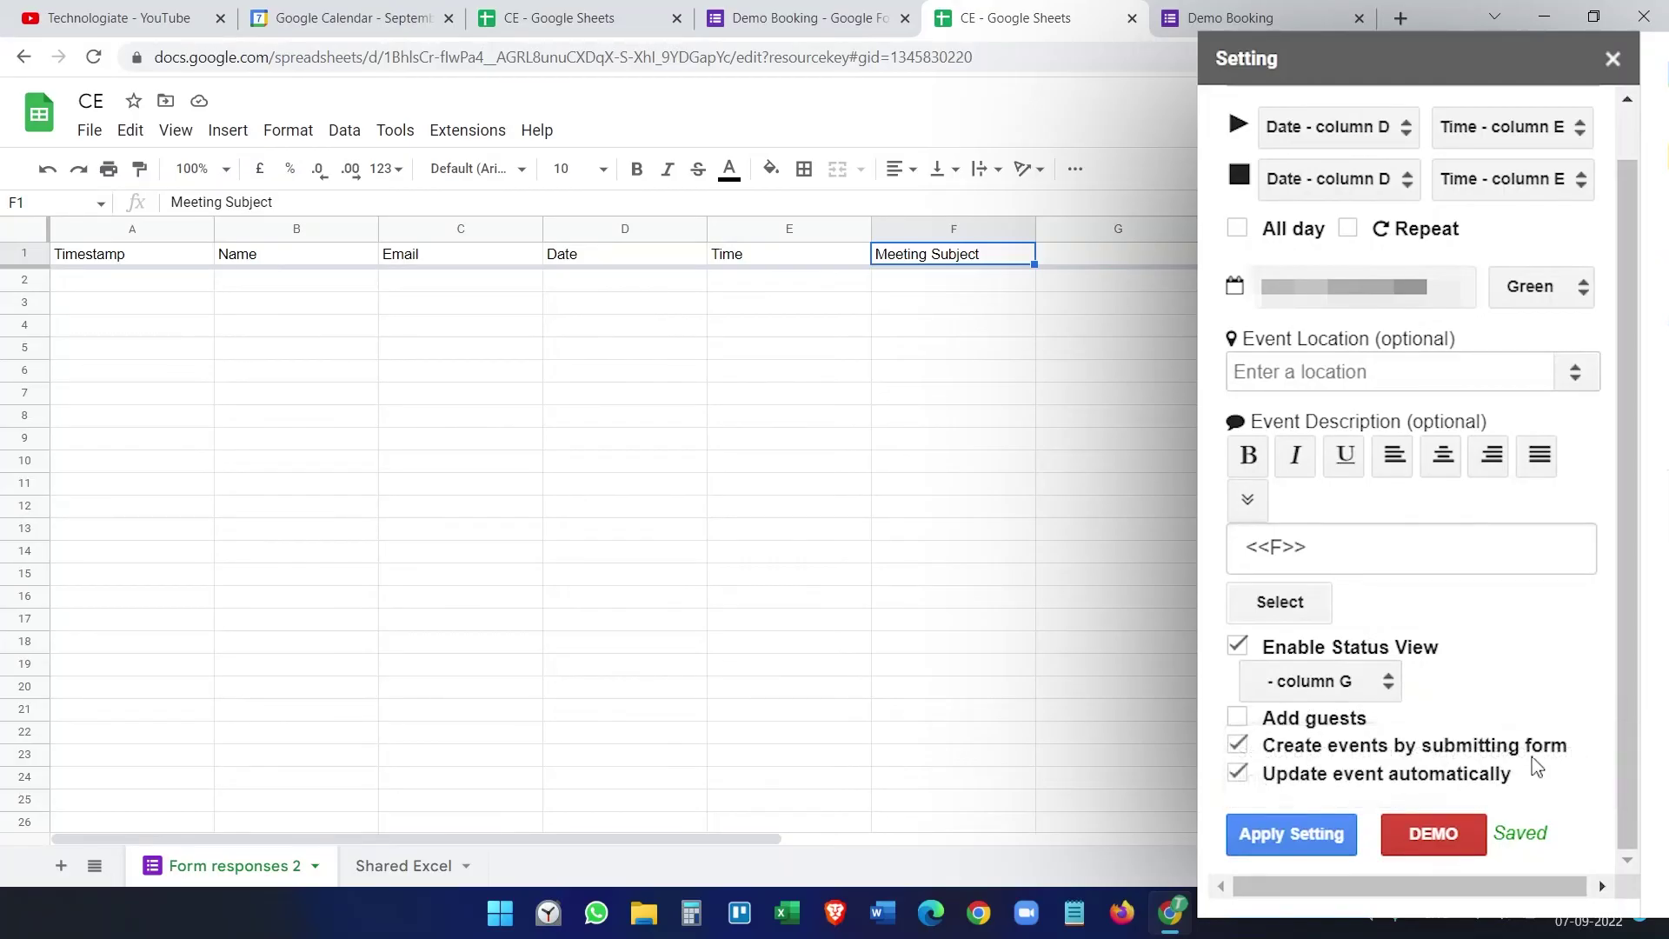
{"action": "left_click", "coordinate": [1238, 720]}
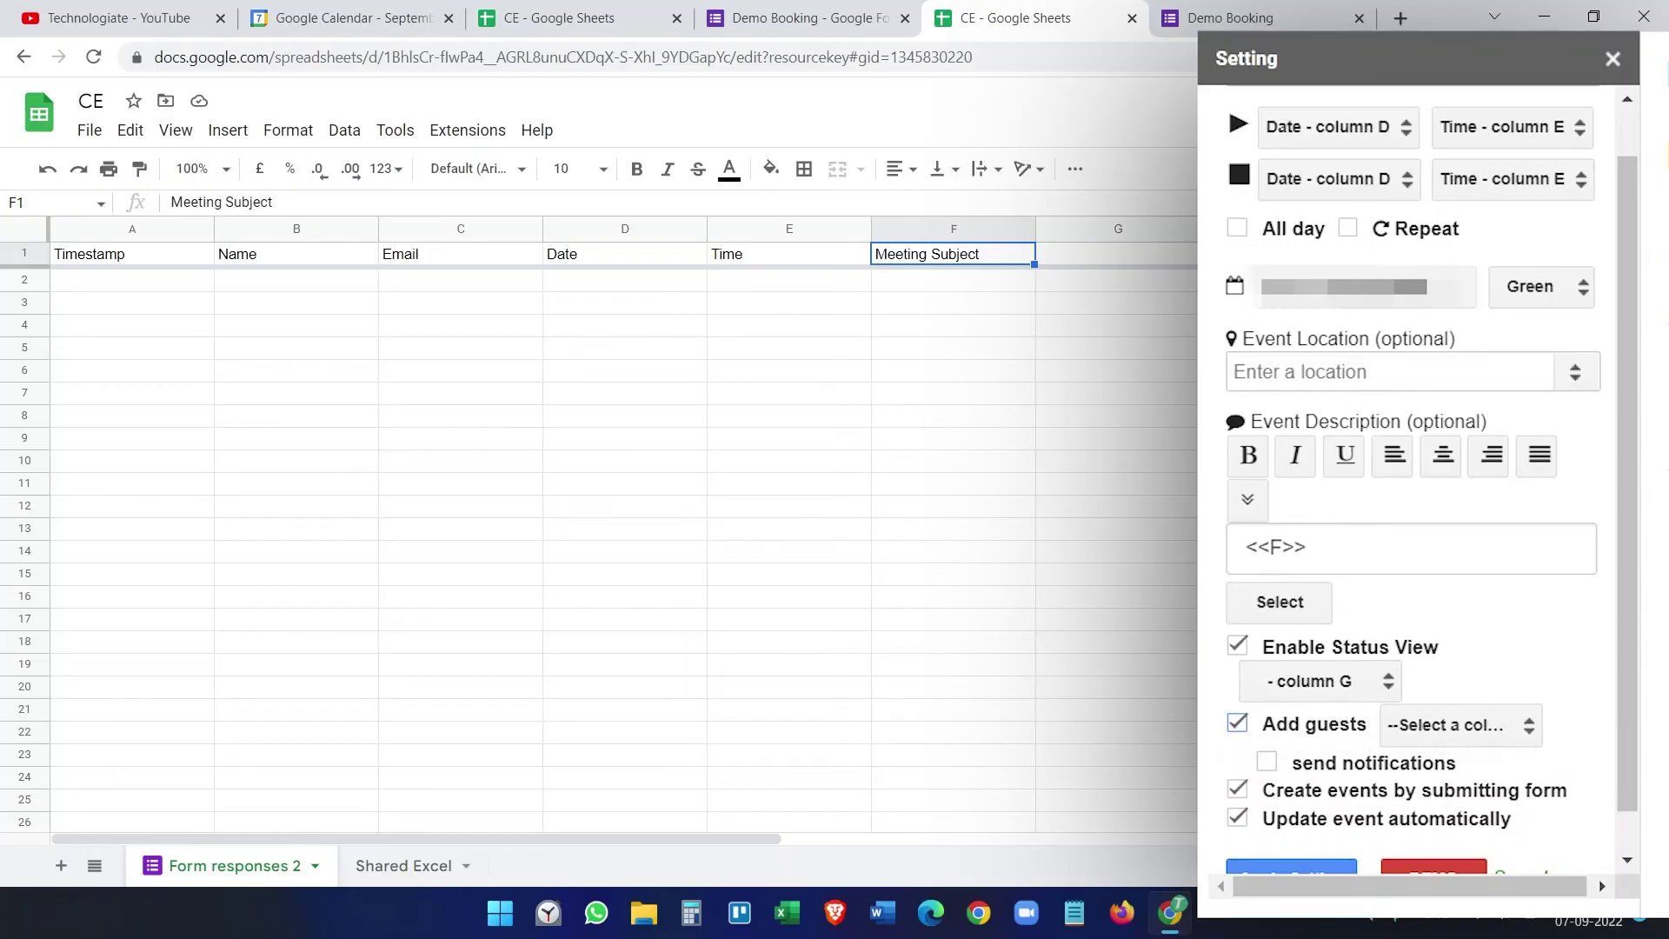
Step: Check the Demo Booking form's Email field, then close the duplicate CE spreadsheet tab
{"action": "left_click", "coordinate": [1230, 18]}
{"action": "scroll", "coordinate": [1011, 413], "scroll_direction": "down", "scroll_amount": 4}
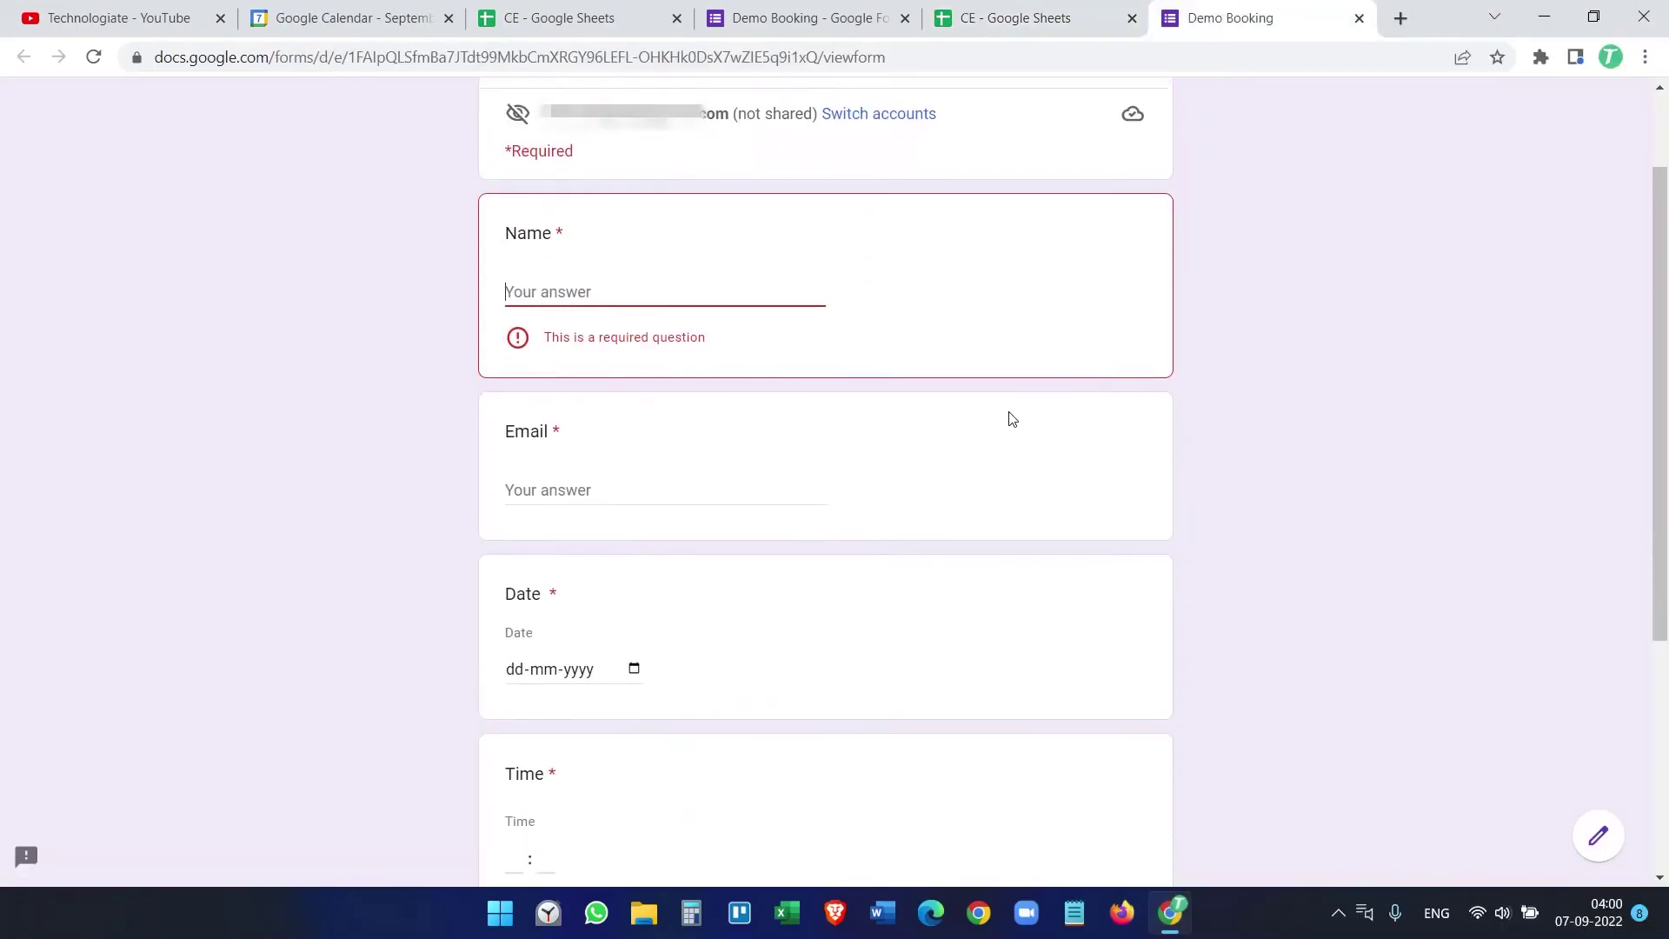
{"action": "left_click", "coordinate": [609, 295]}
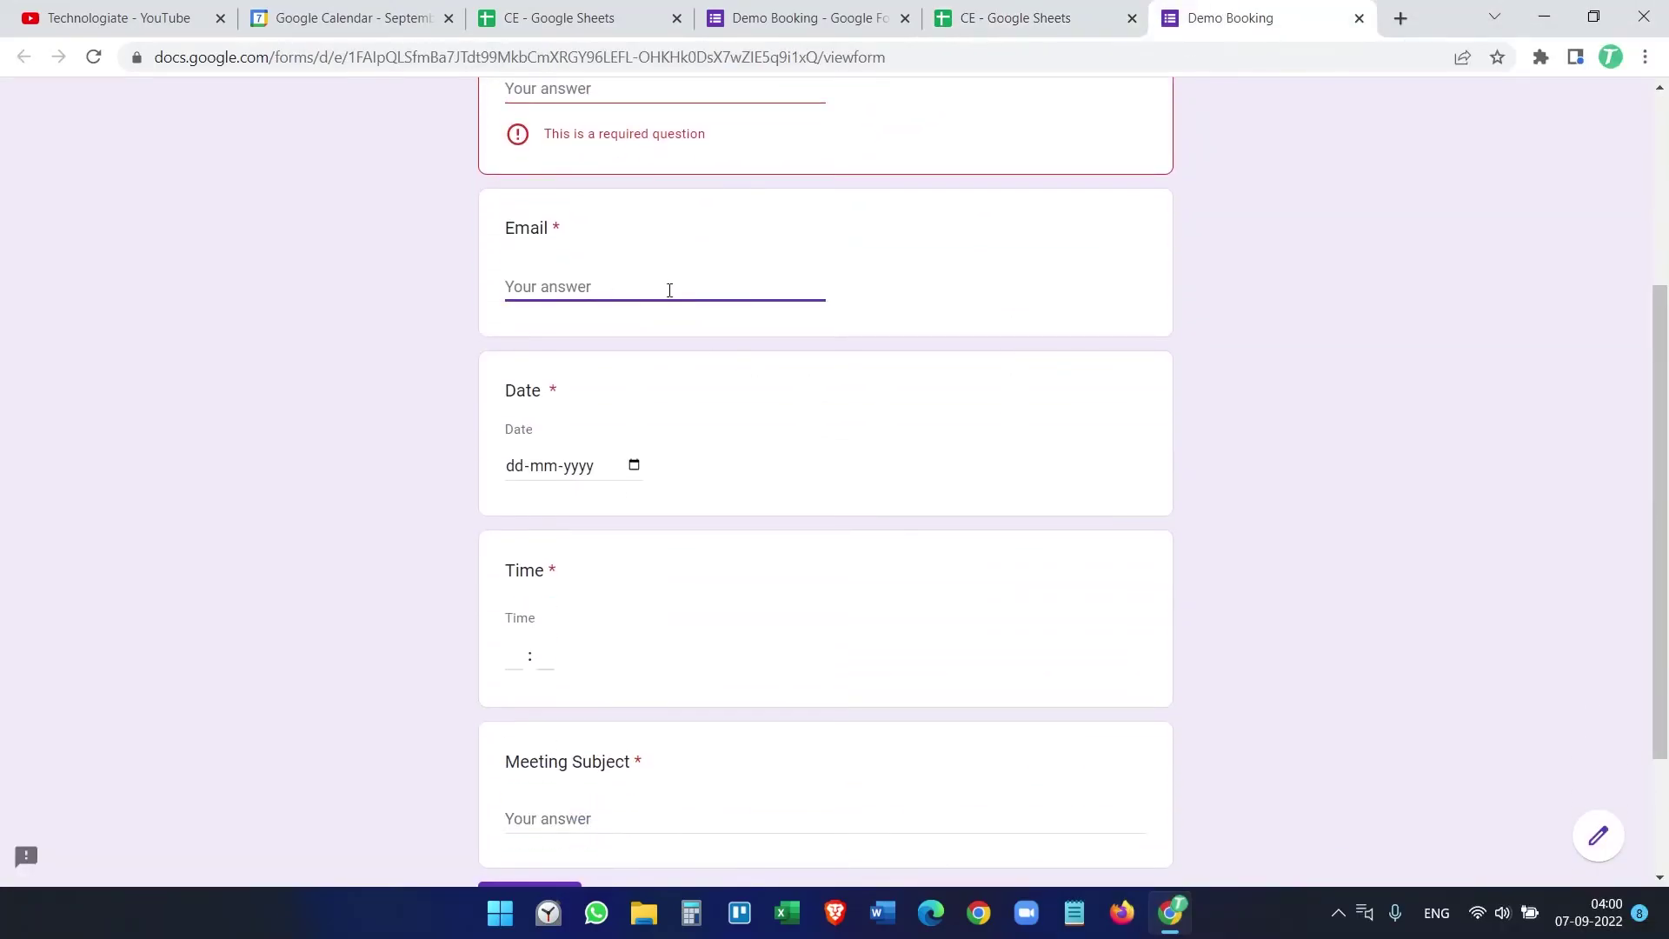
{"action": "left_click", "coordinate": [749, 18]}
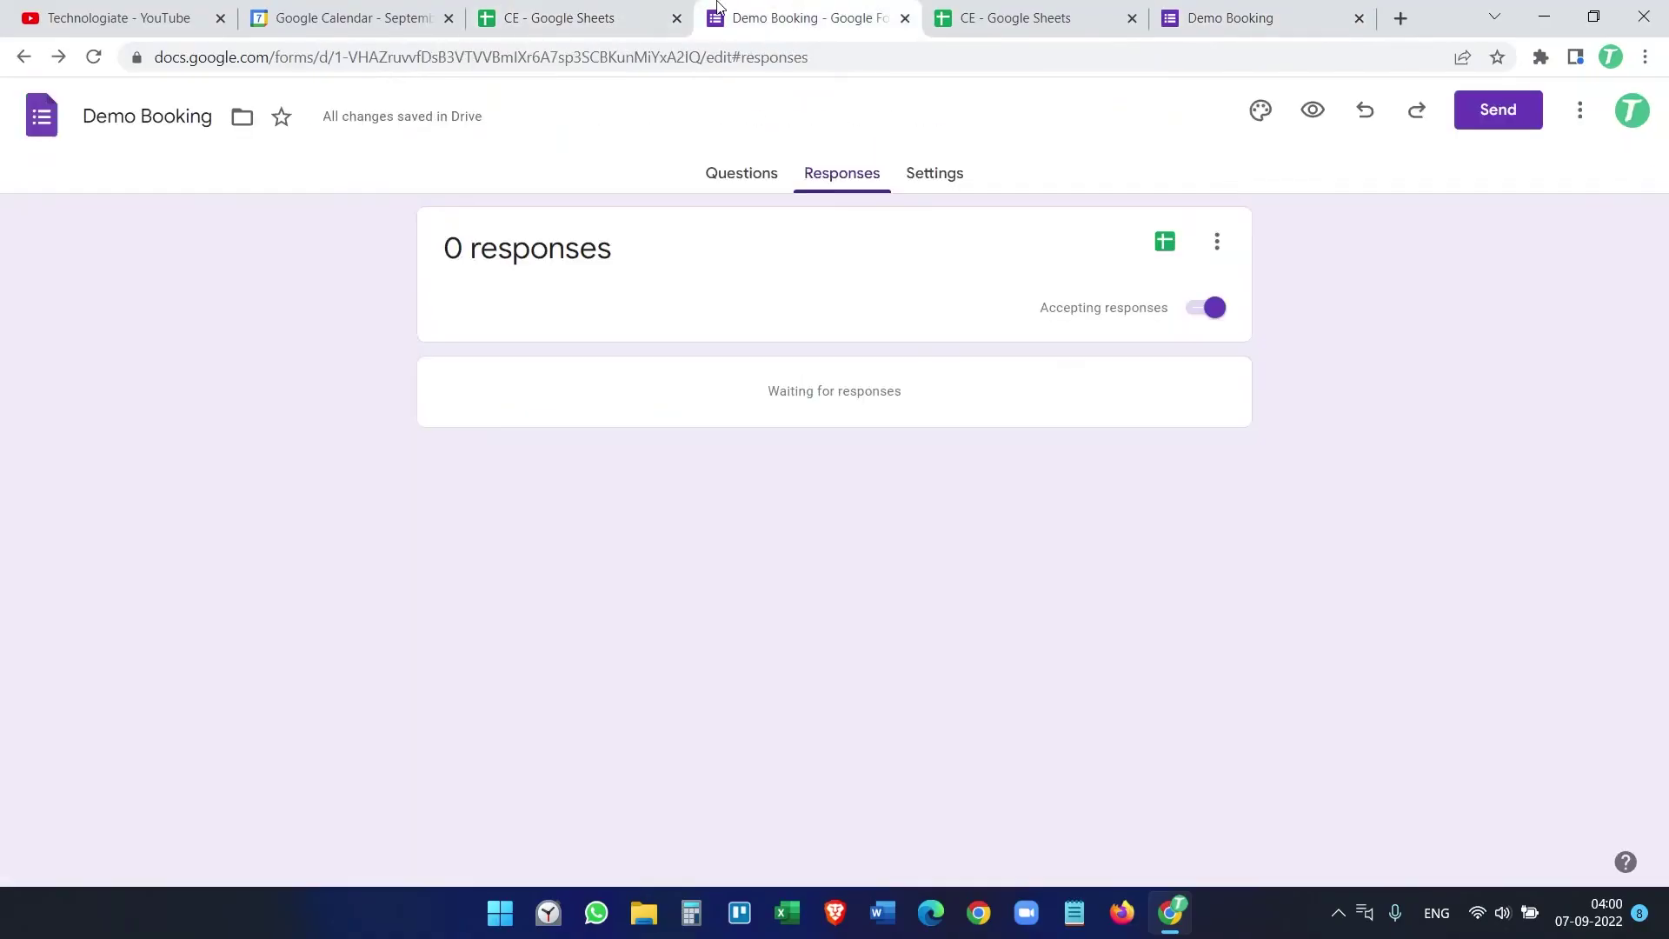
{"action": "left_click", "coordinate": [1043, 17]}
{"action": "left_click", "coordinate": [677, 17]}
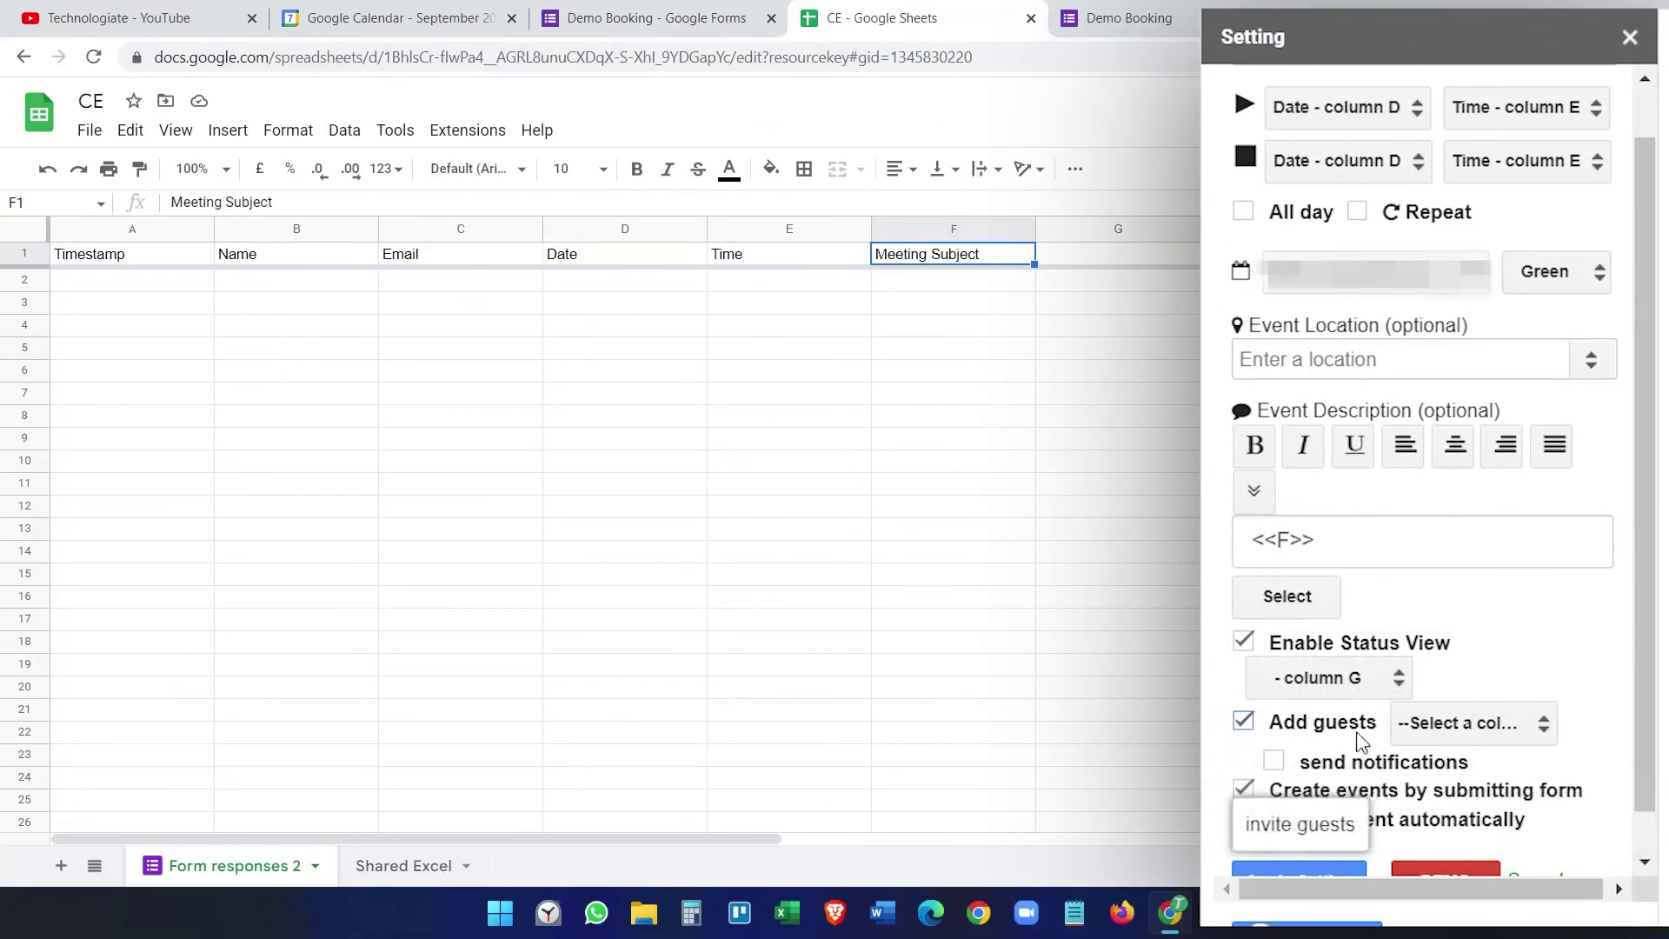
Step: Invite guests from Email column C with notifications, then apply the settings and close the sidebar
{"action": "left_click", "coordinate": [1494, 735]}
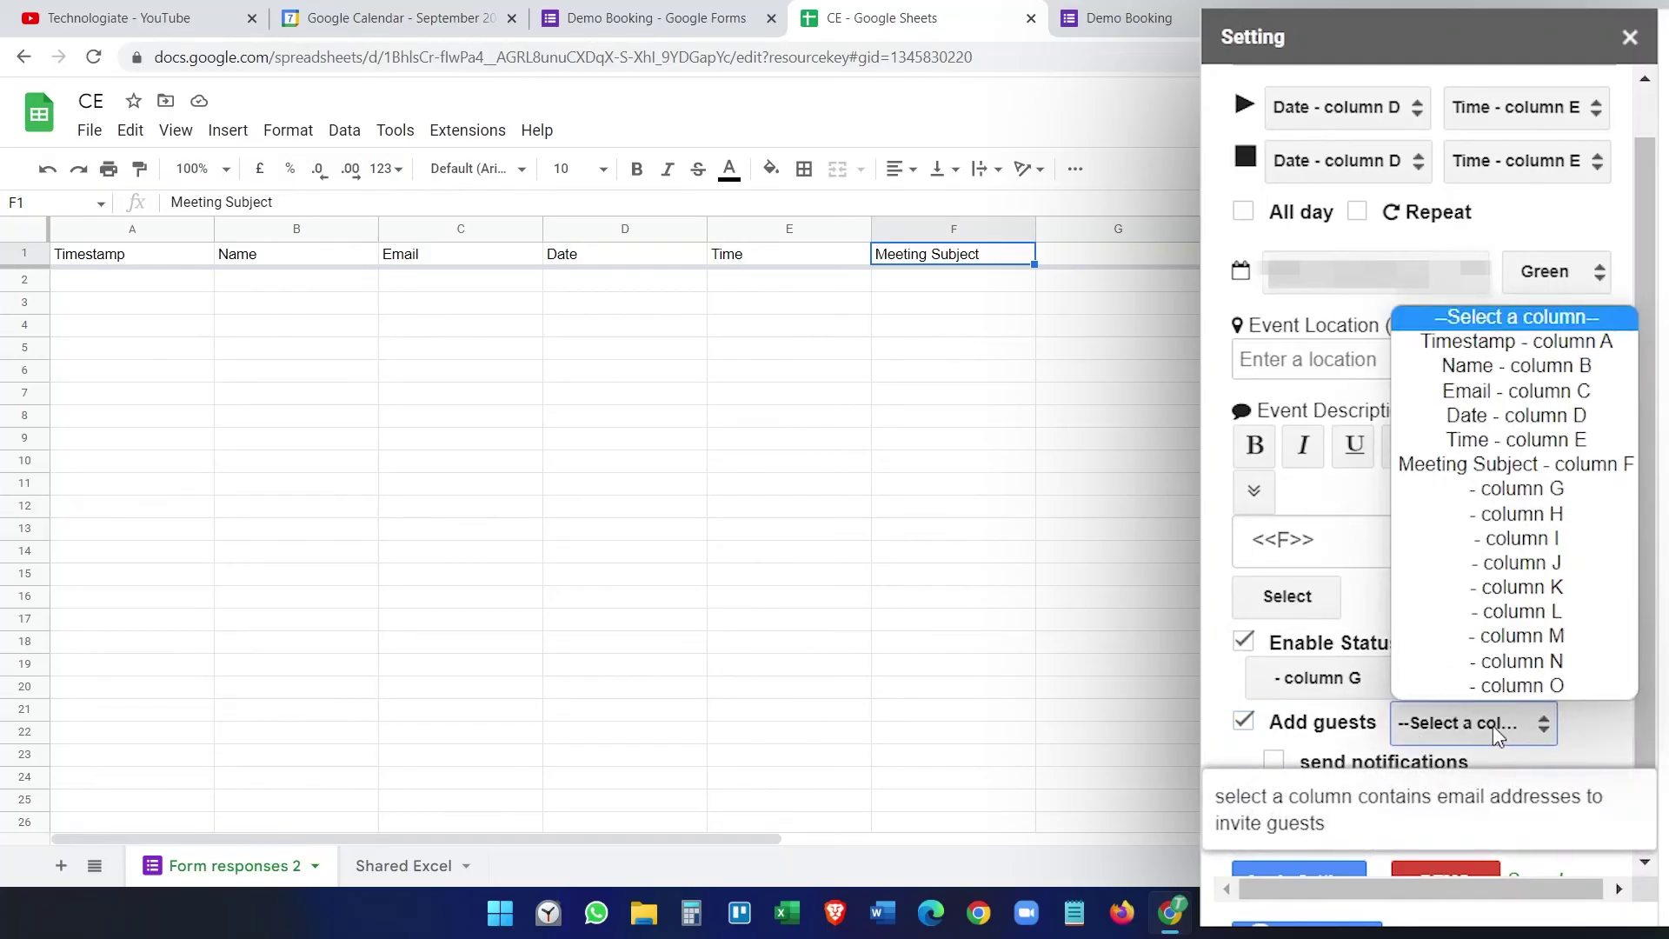
{"action": "left_click", "coordinate": [1519, 391]}
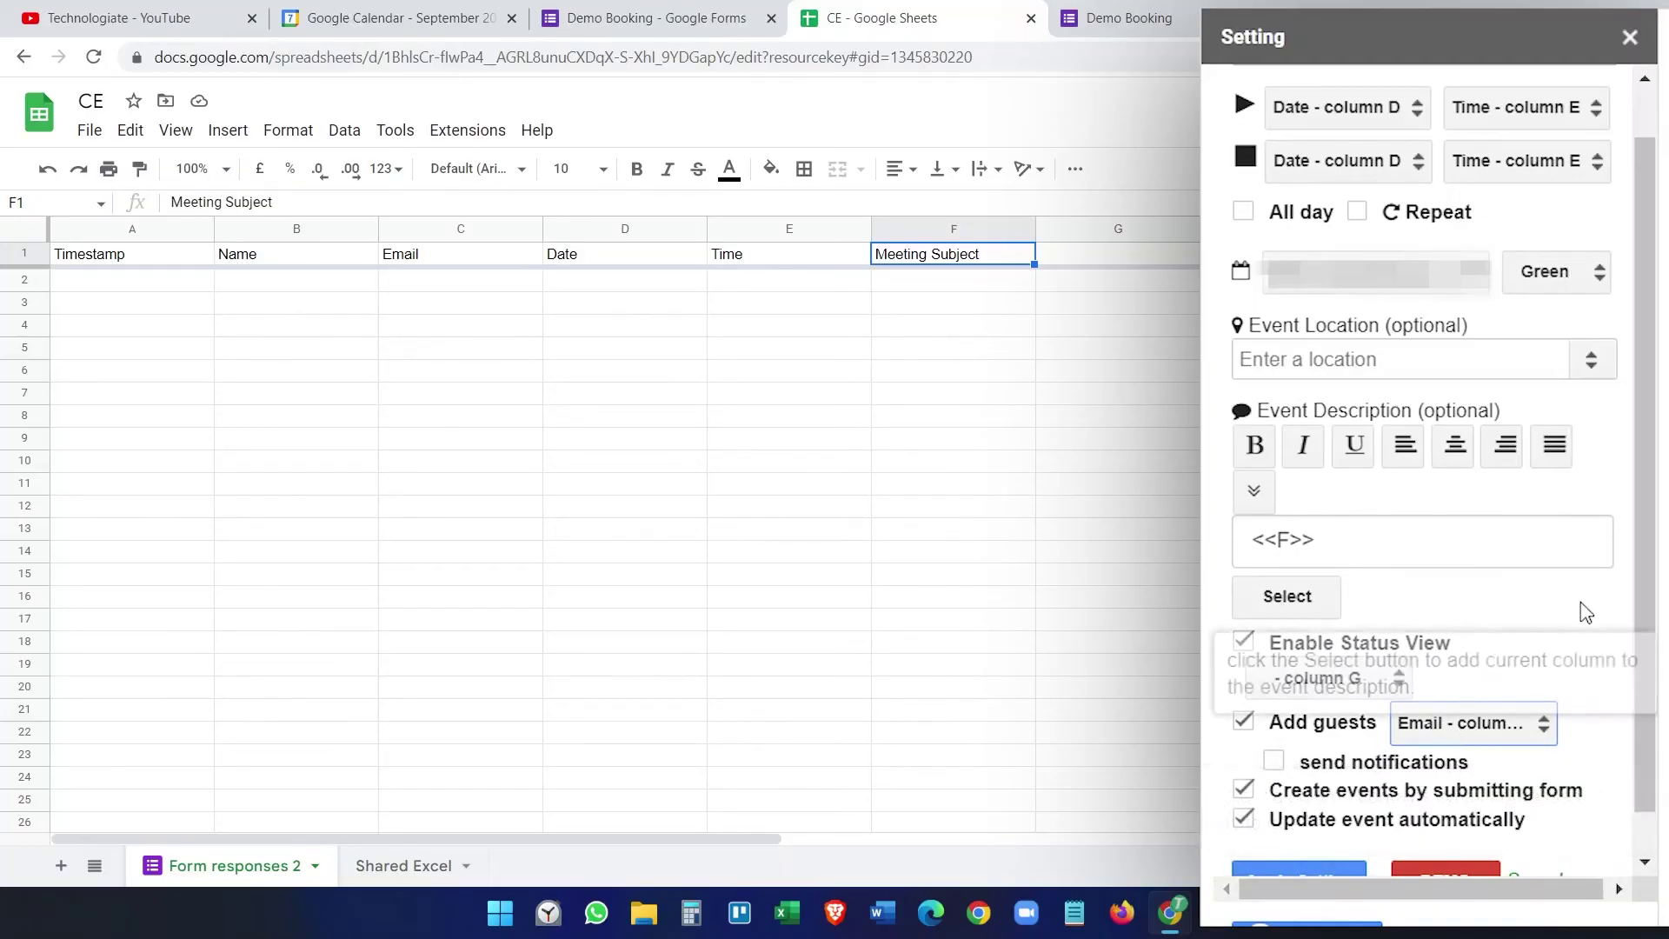
{"action": "scroll", "coordinate": [1644, 704], "scroll_direction": "down", "scroll_amount": 2}
{"action": "scroll", "coordinate": [1643, 704], "scroll_direction": "down", "scroll_amount": 1}
{"action": "left_click", "coordinate": [1274, 715]}
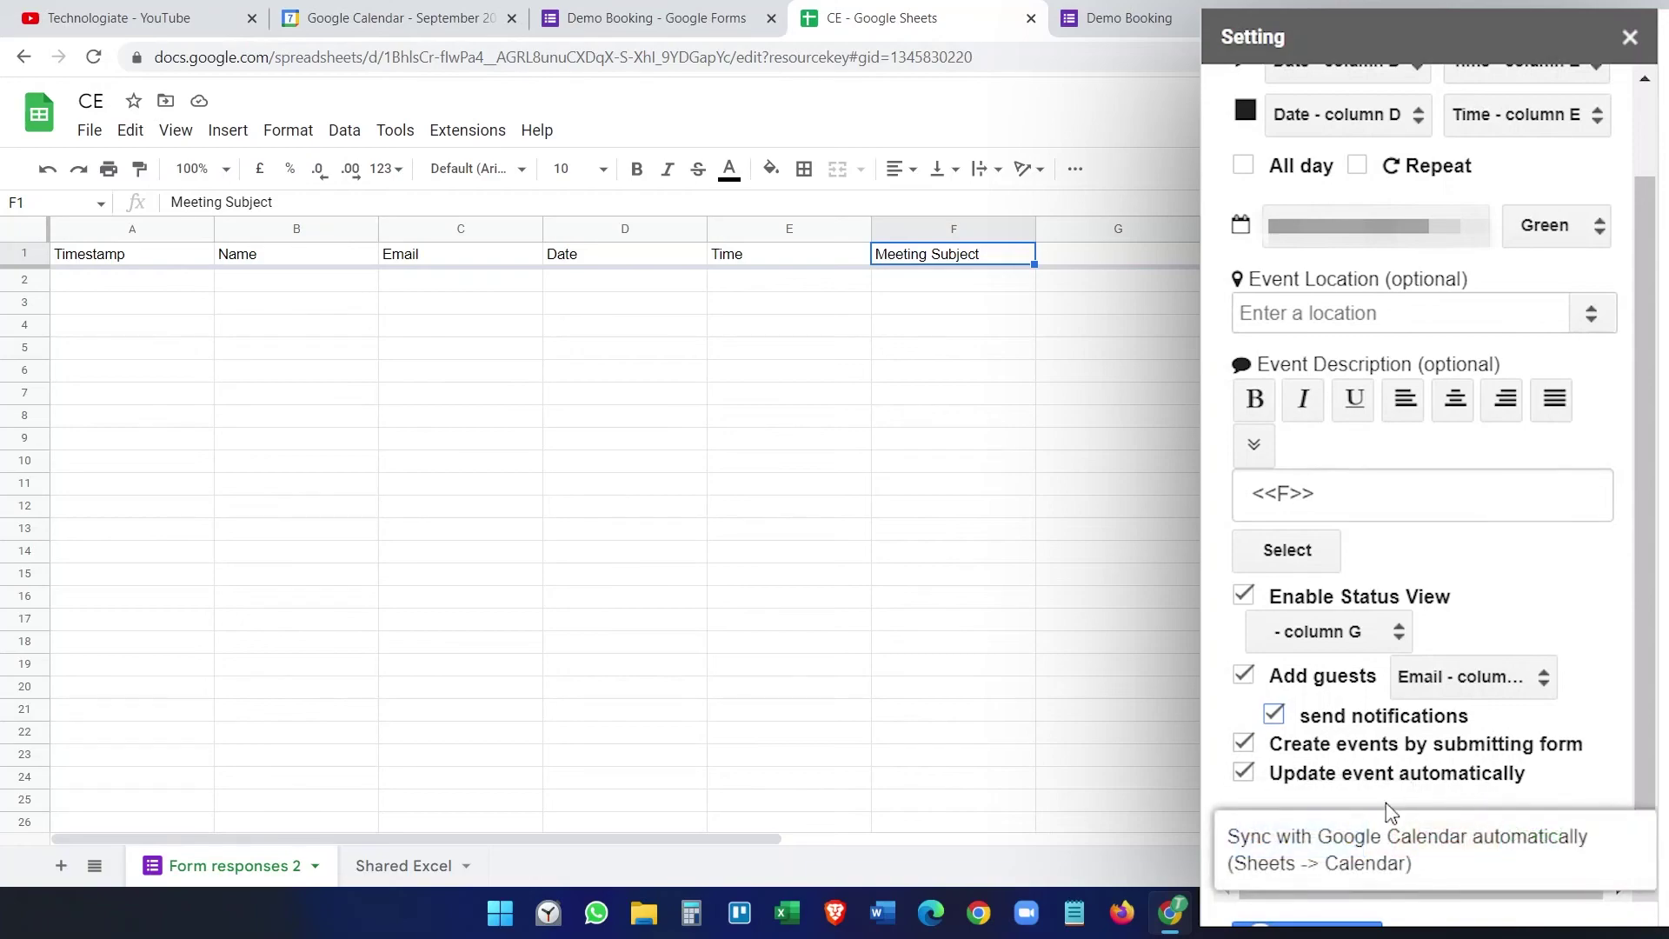
{"action": "left_click", "coordinate": [1321, 841]}
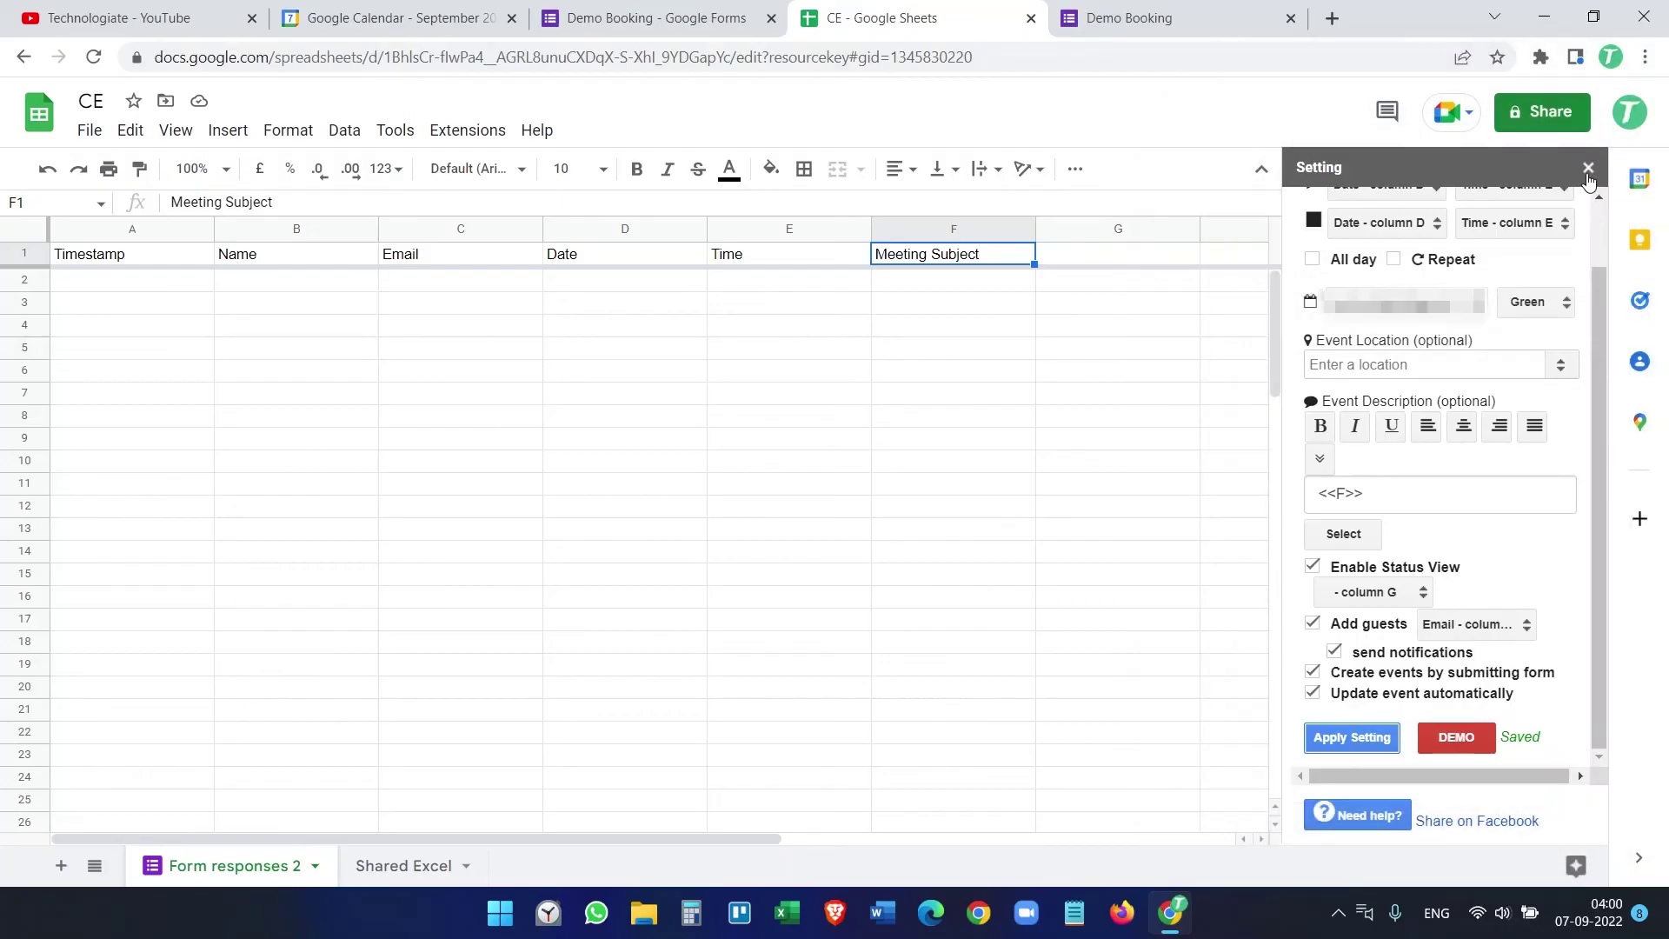
{"action": "left_click", "coordinate": [1591, 170]}
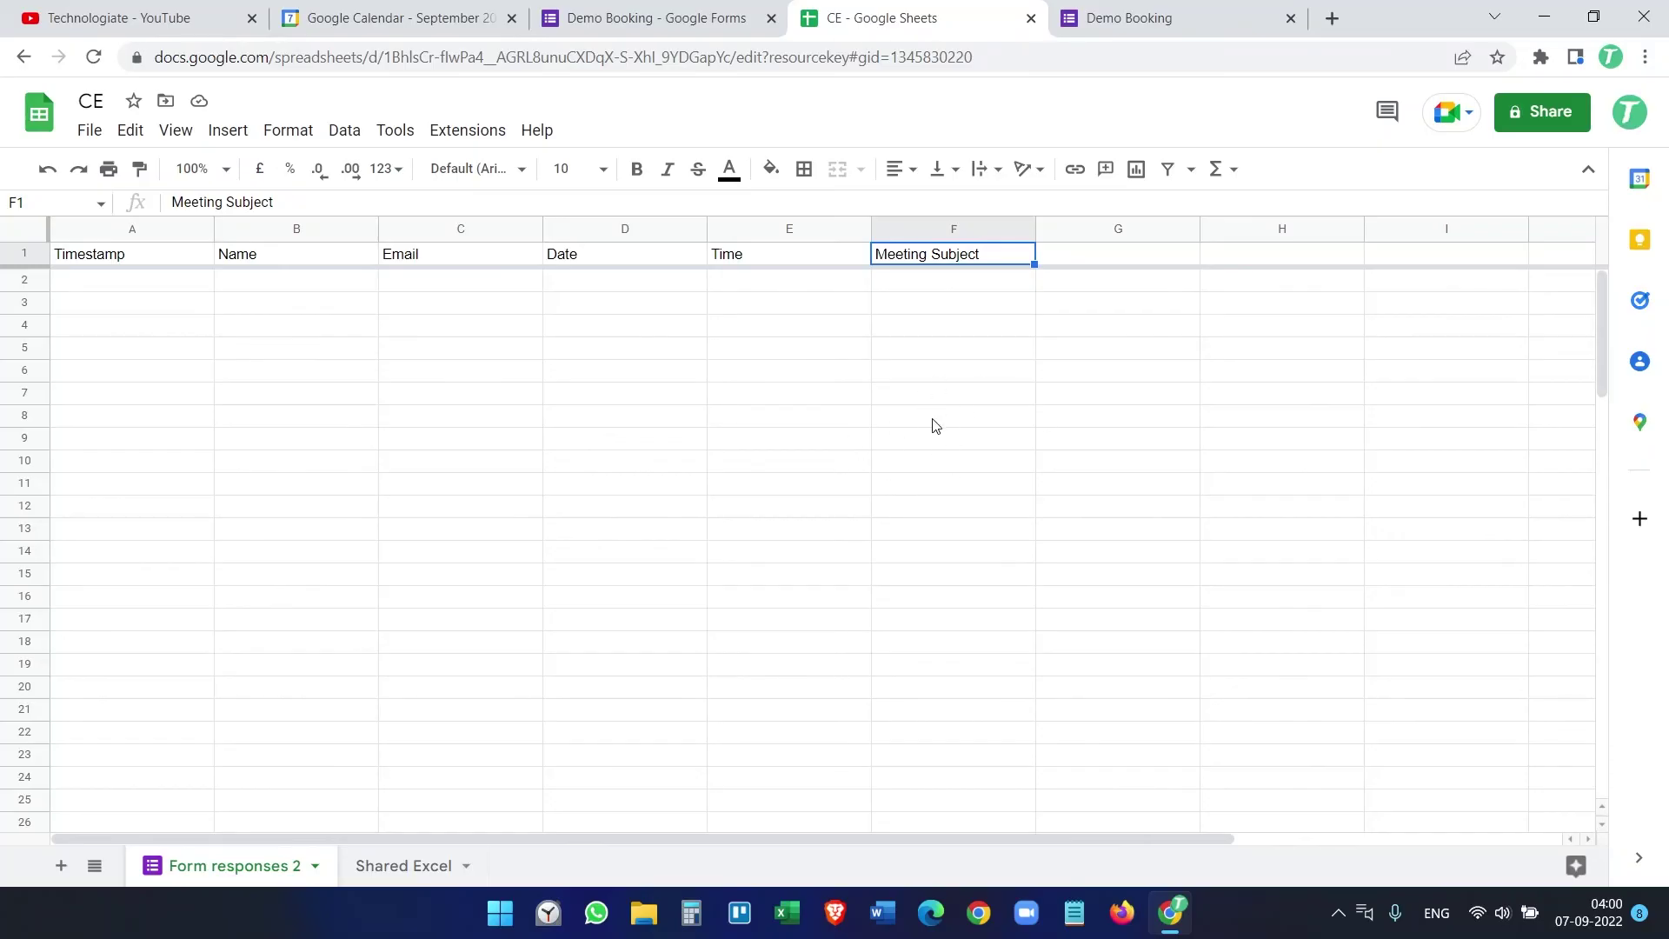
Step: Copy the Demo Booking form's public link from the Send form dialog, then close the dialog
{"action": "left_click", "coordinate": [1151, 7]}
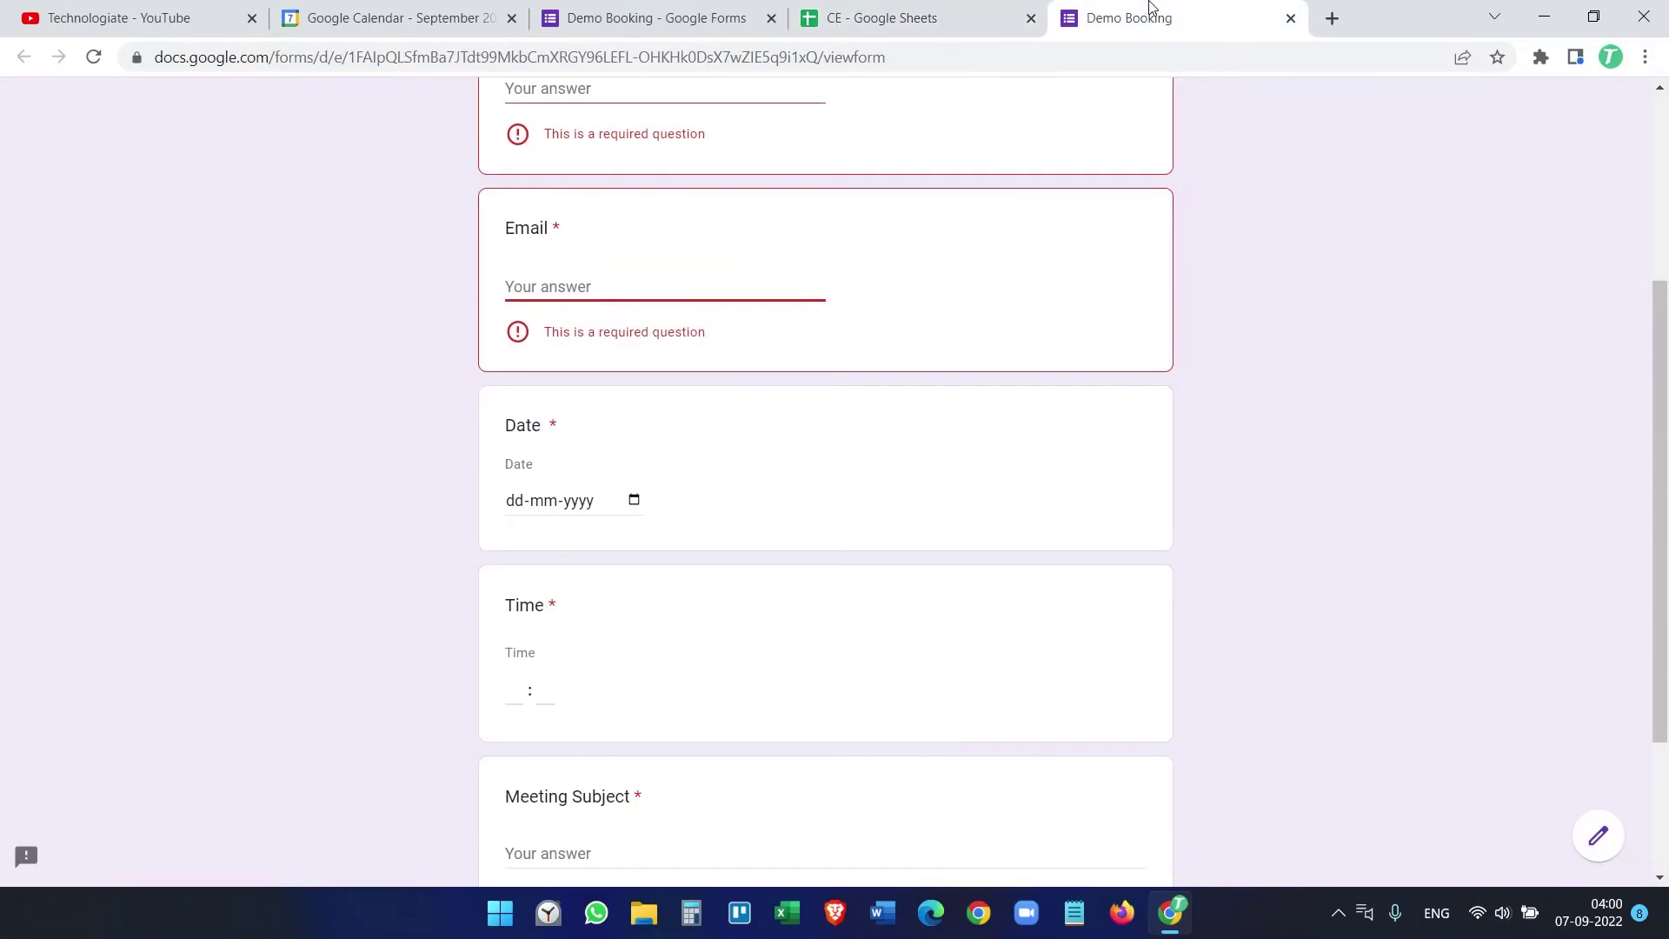
{"action": "scroll", "coordinate": [1241, 313], "scroll_direction": "up", "scroll_amount": 4}
{"action": "left_click", "coordinate": [696, 12]}
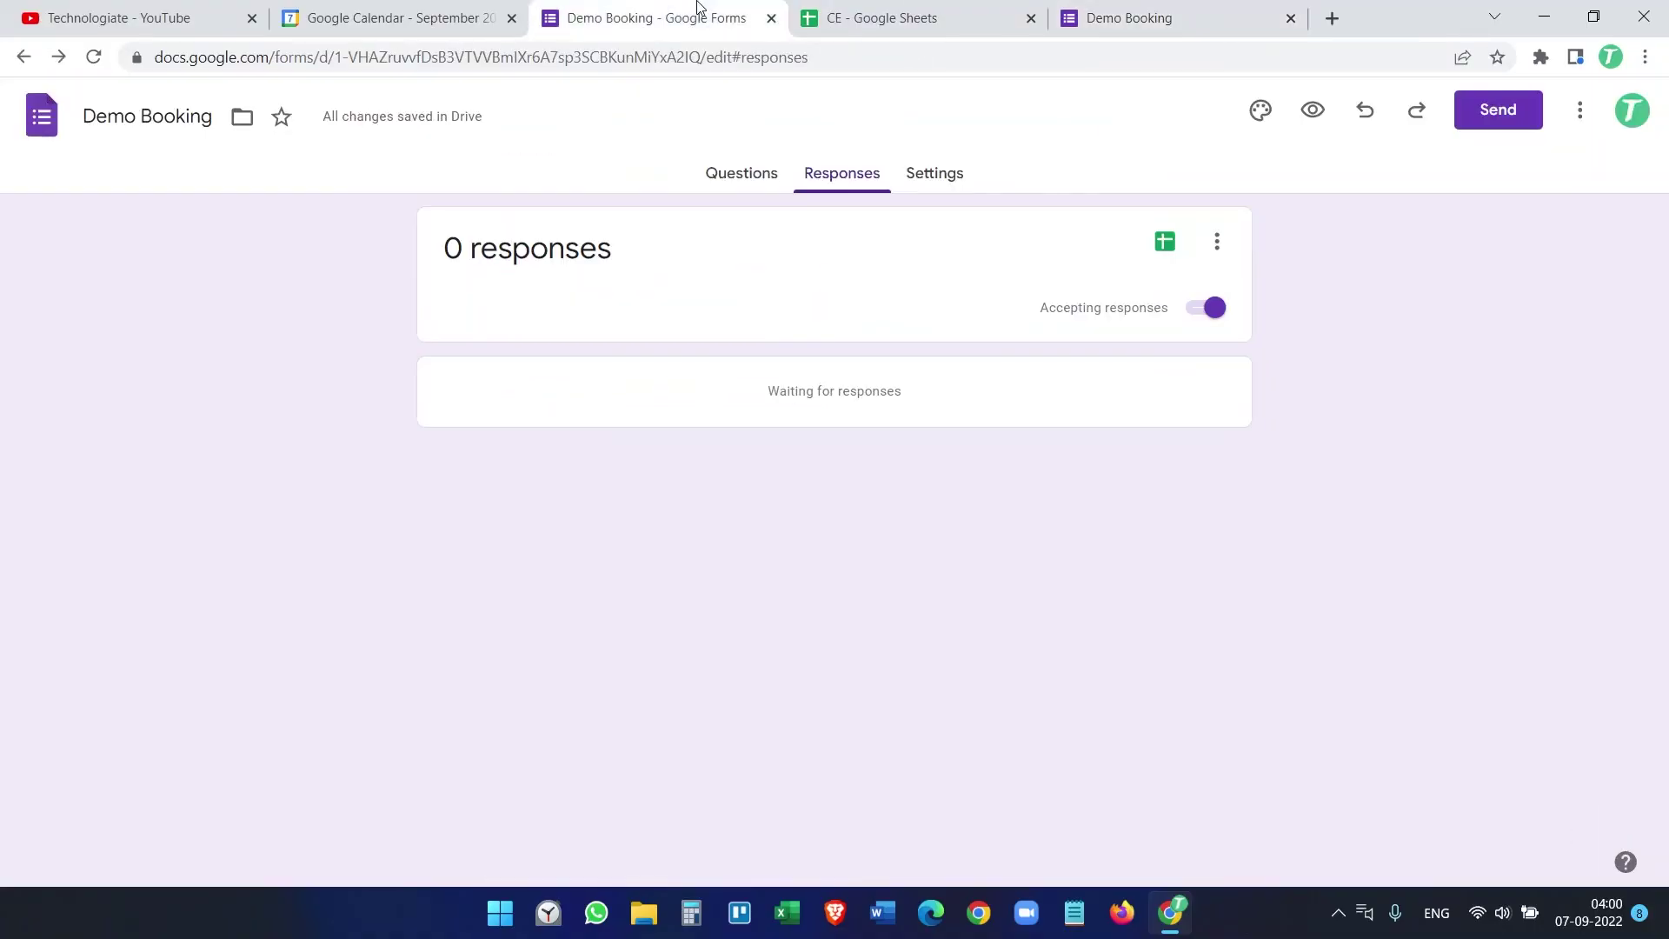
{"action": "left_click", "coordinate": [1496, 111]}
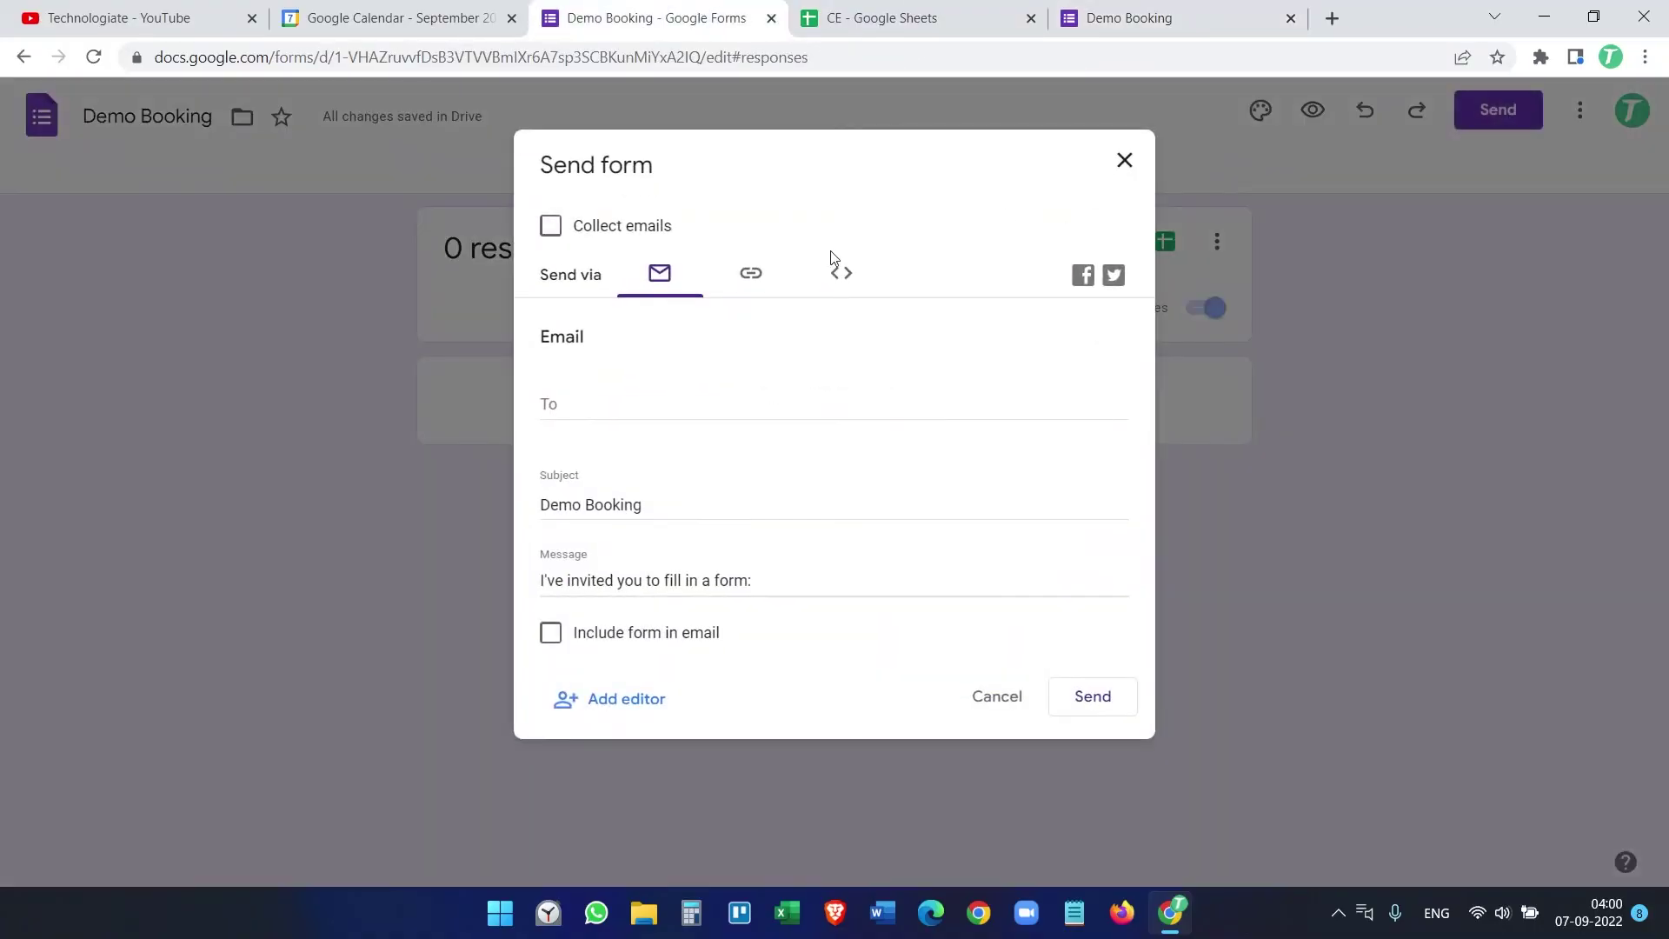
{"action": "left_click", "coordinate": [746, 286]}
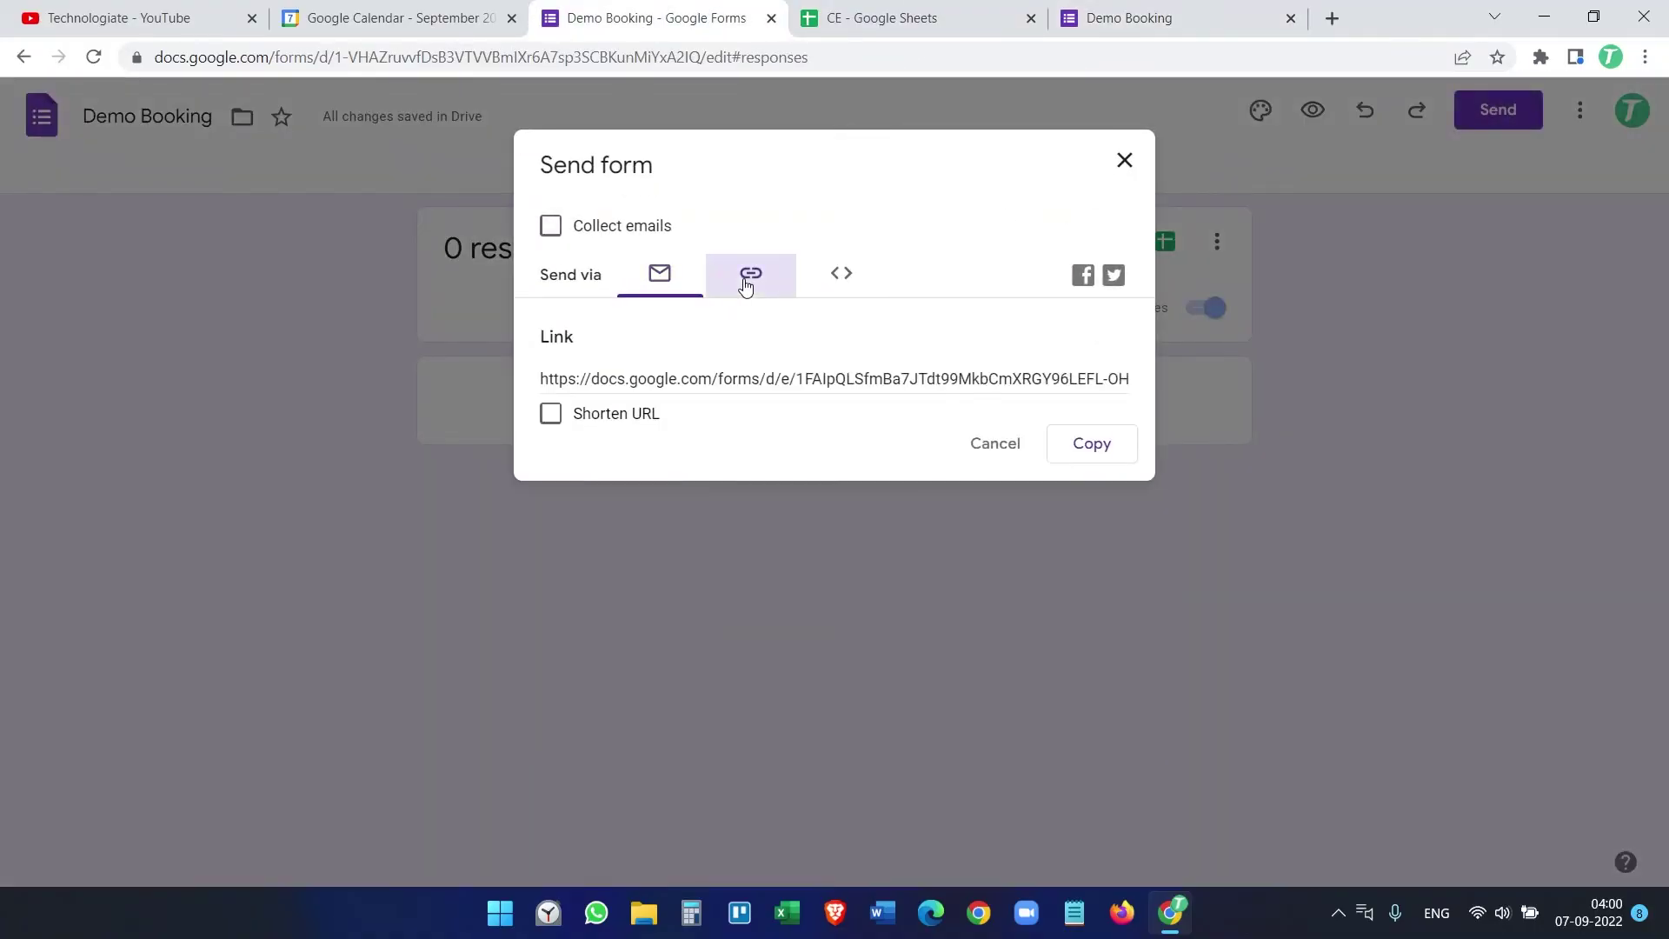
{"action": "left_click", "coordinate": [1092, 445]}
{"action": "left_click", "coordinate": [1124, 160]}
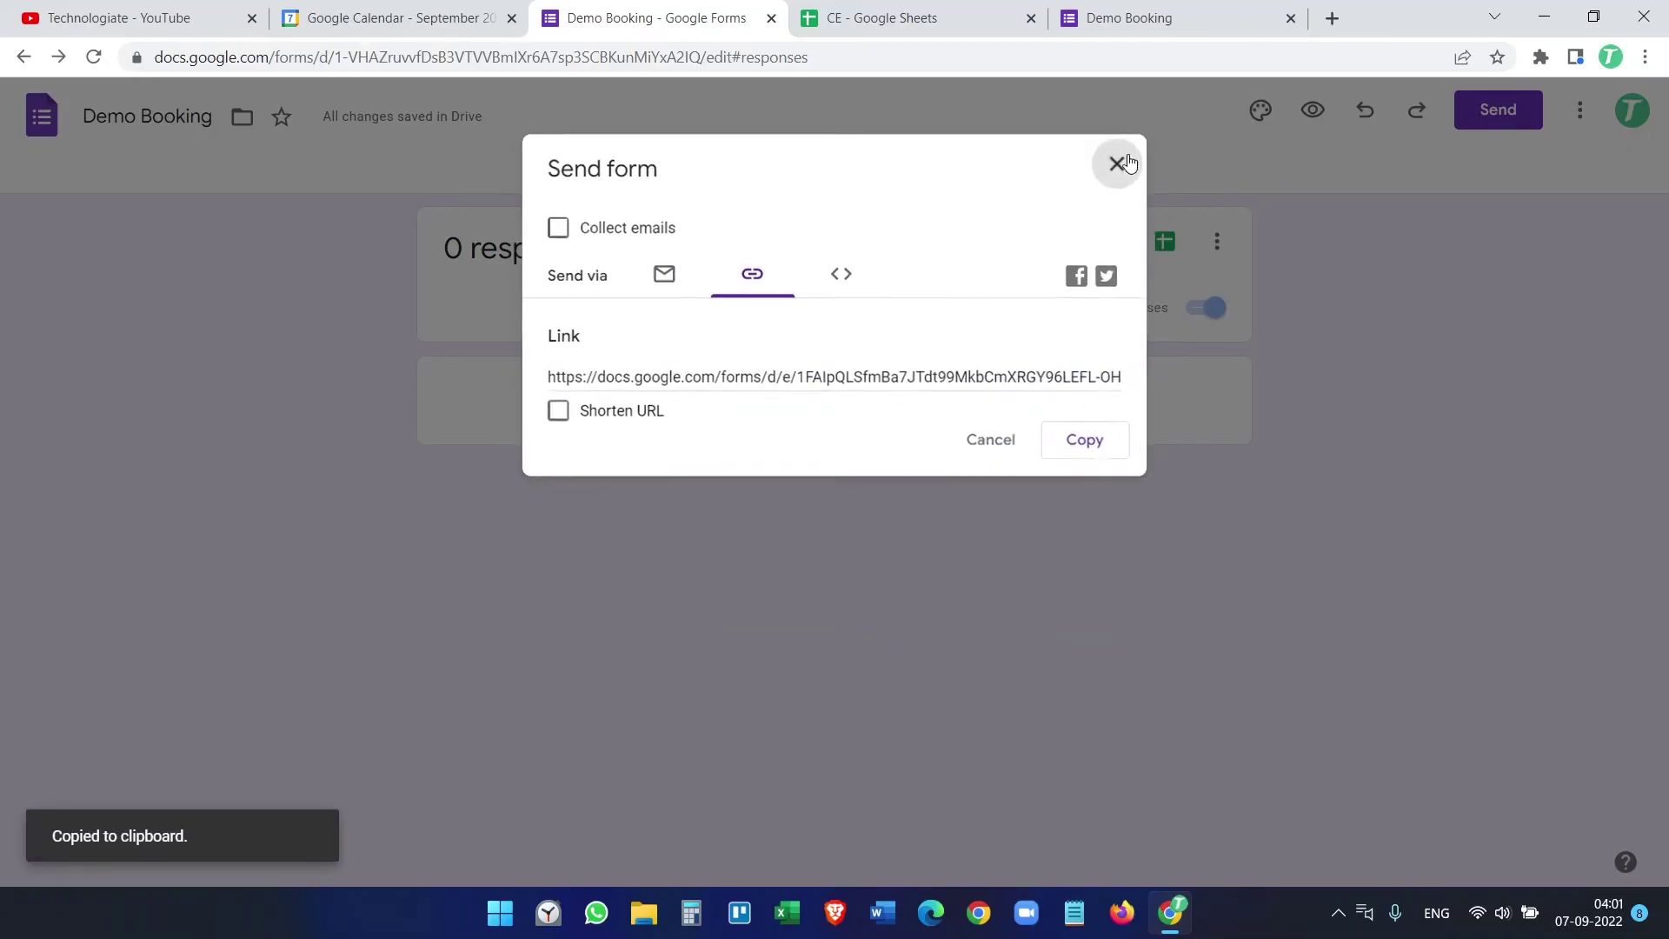
{"action": "left_click", "coordinate": [1645, 56]}
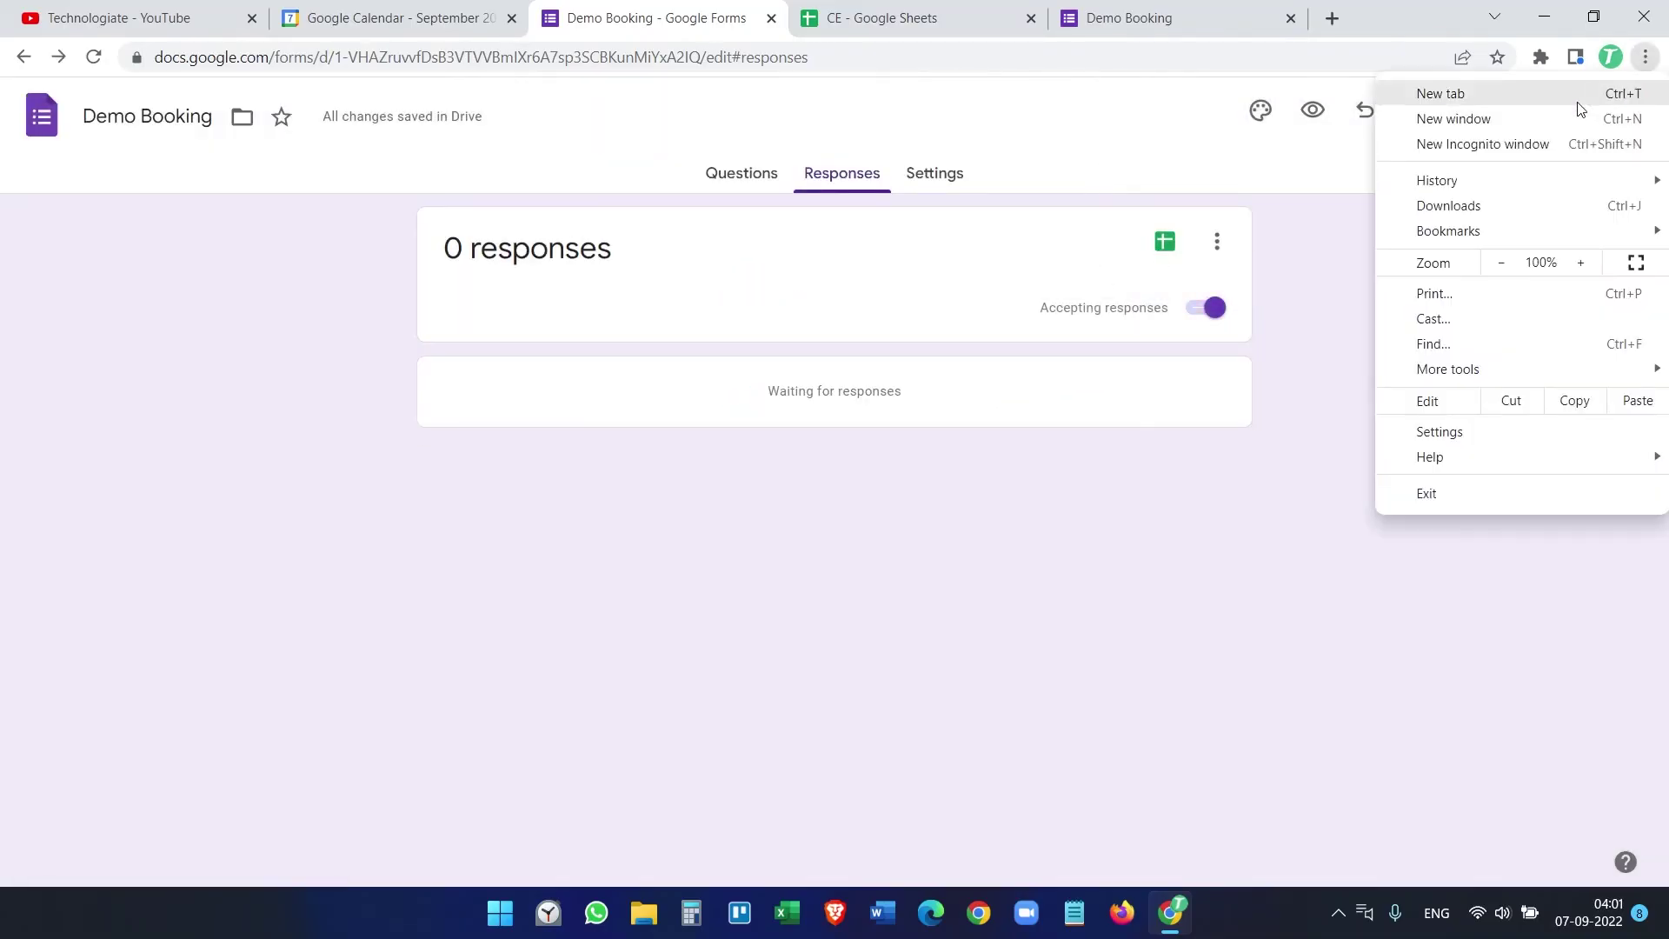
Step: Load the form link in a new incognito window and fill in the test booker's name and e-mail
{"action": "left_click", "coordinate": [1542, 143]}
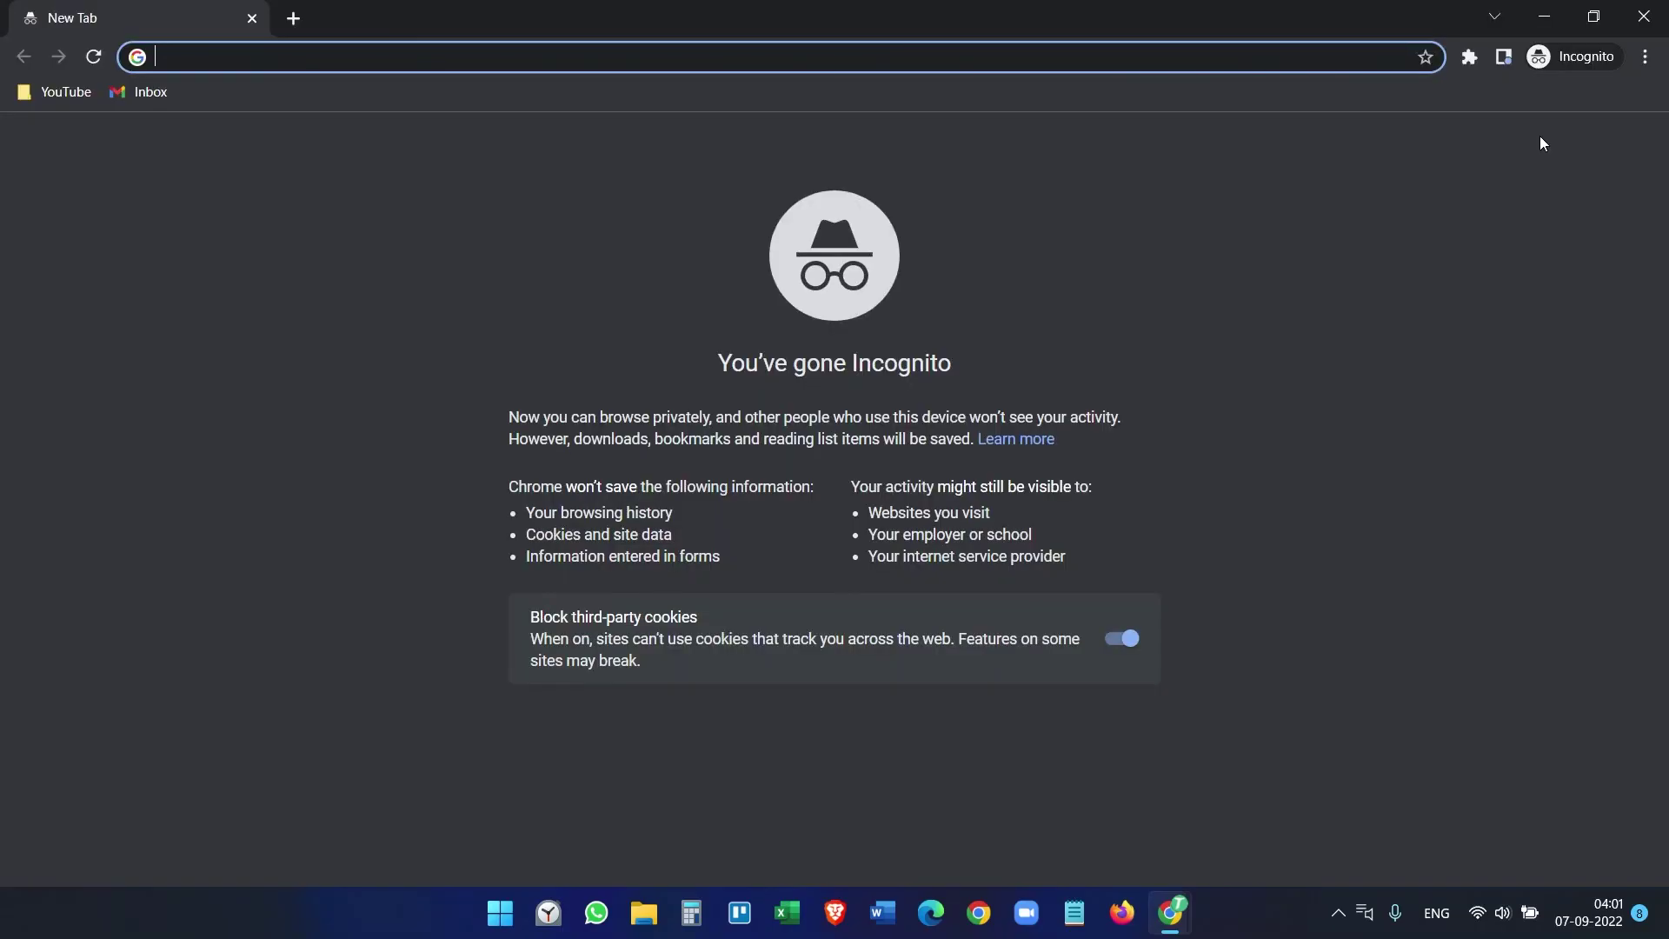
{"action": "key", "text": "ctrl+v"}
{"action": "key", "text": "Return"}
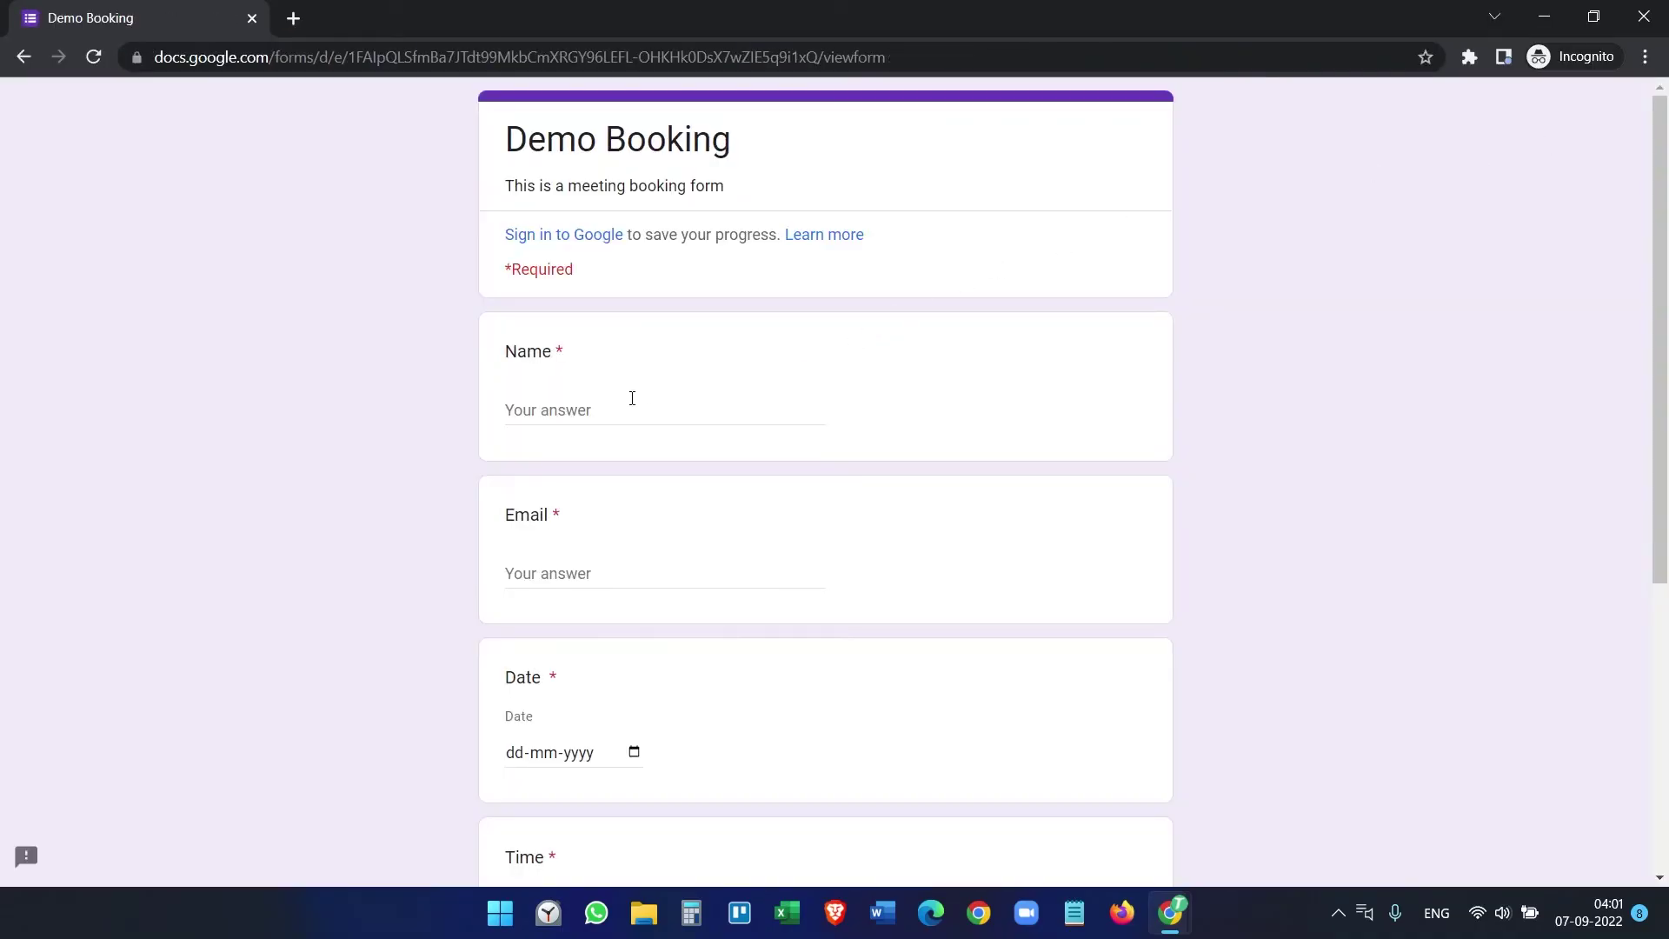
{"action": "left_click", "coordinate": [632, 398]}
{"action": "type", "text": "Alexand"}
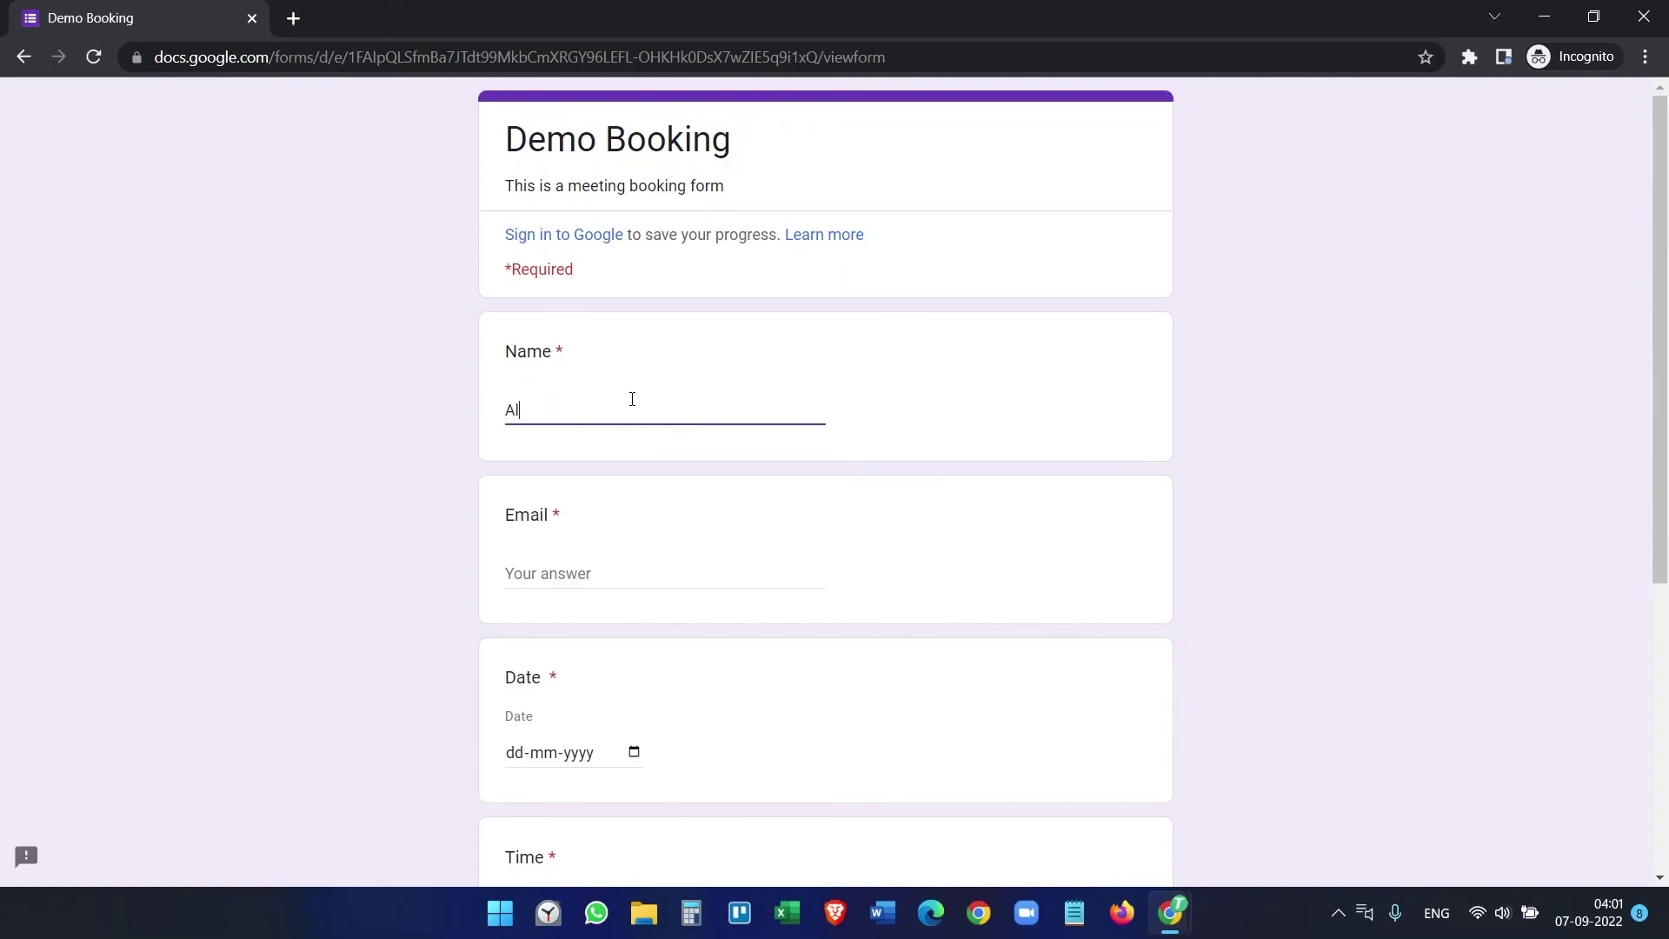
{"action": "left_click", "coordinate": [562, 575]}
{"action": "type", "text": "he"}
{"action": "key", "text": "BackSpace"}
{"action": "key", "text": "BackSpace"}
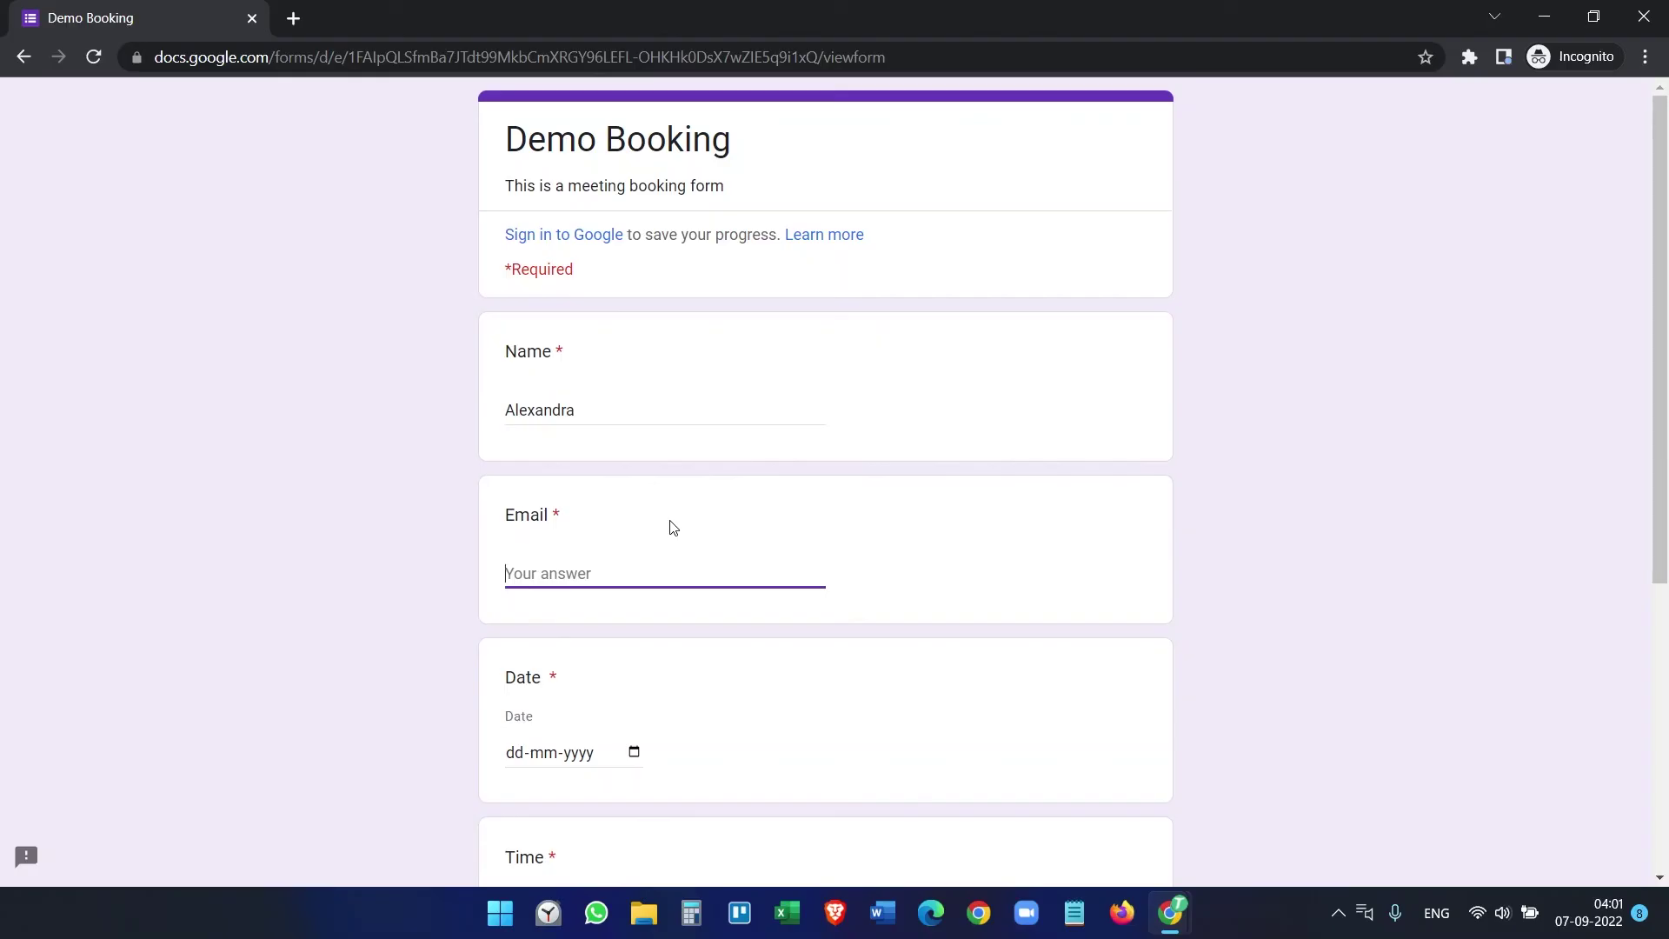
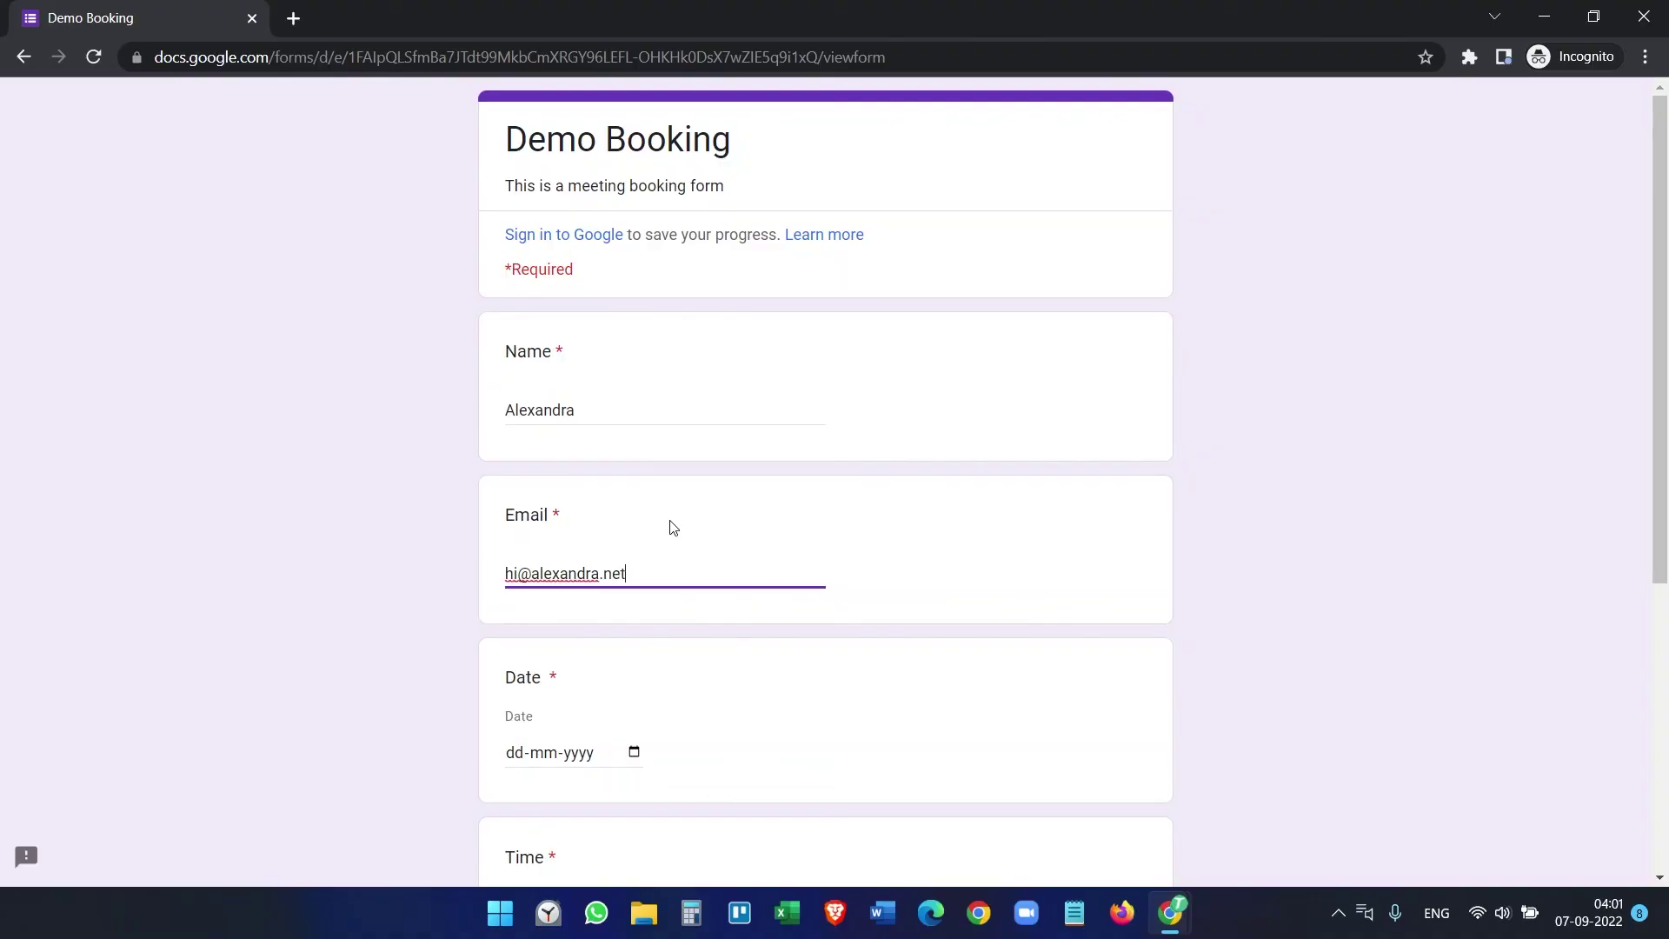
Step: Answer date 13-09-2022, time 15:00 and subject 'Windows Computer', then submit the booking
{"action": "left_click", "coordinate": [633, 753]}
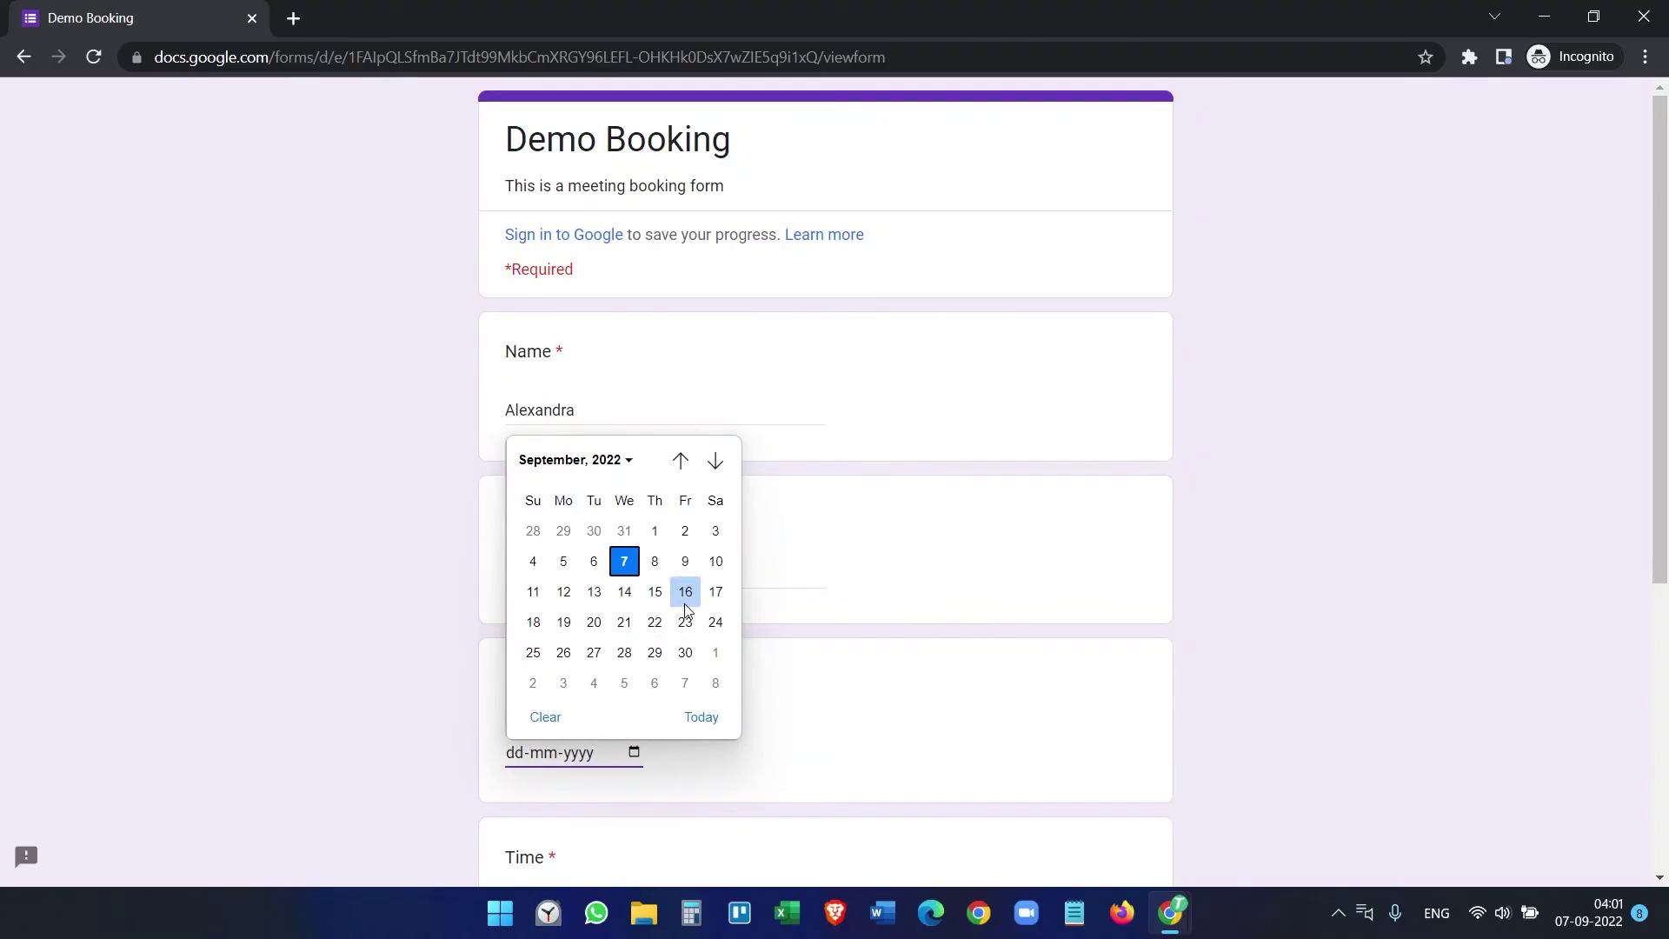
{"action": "left_click", "coordinate": [595, 593]}
{"action": "scroll", "coordinate": [758, 650], "scroll_direction": "down", "scroll_amount": 4}
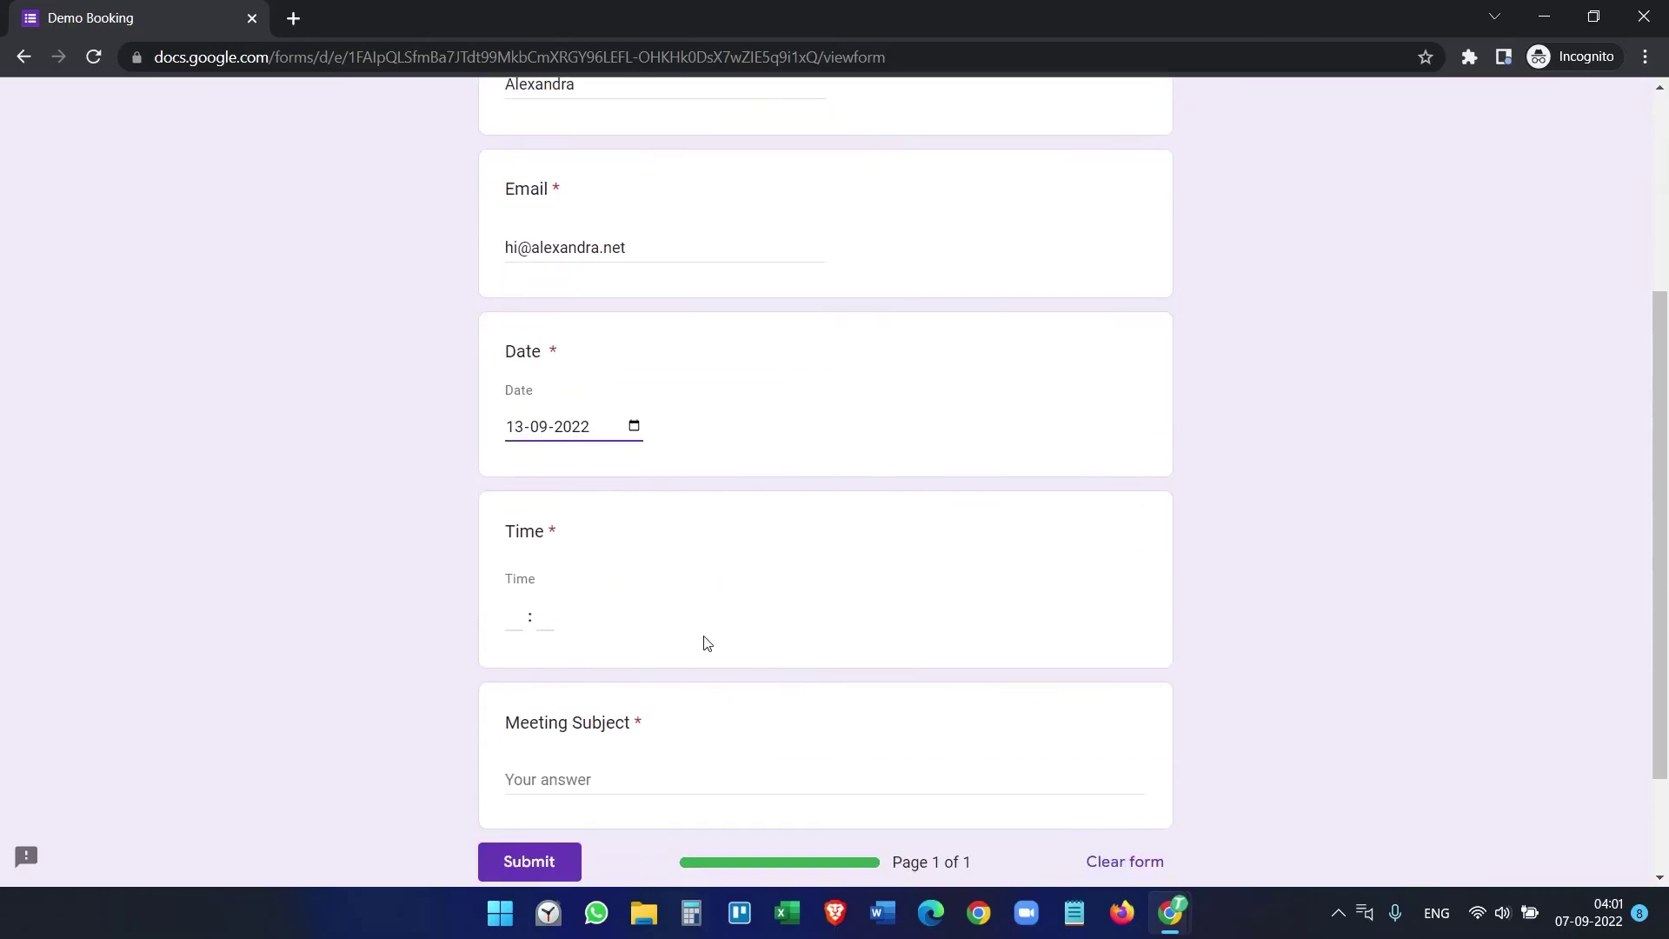
{"action": "left_click", "coordinate": [518, 609]}
{"action": "type", "text": "13 : "}
{"action": "type", "text": "00"}
{"action": "scroll", "coordinate": [552, 663], "scroll_direction": "down", "scroll_amount": 2}
{"action": "left_click", "coordinate": [561, 670]}
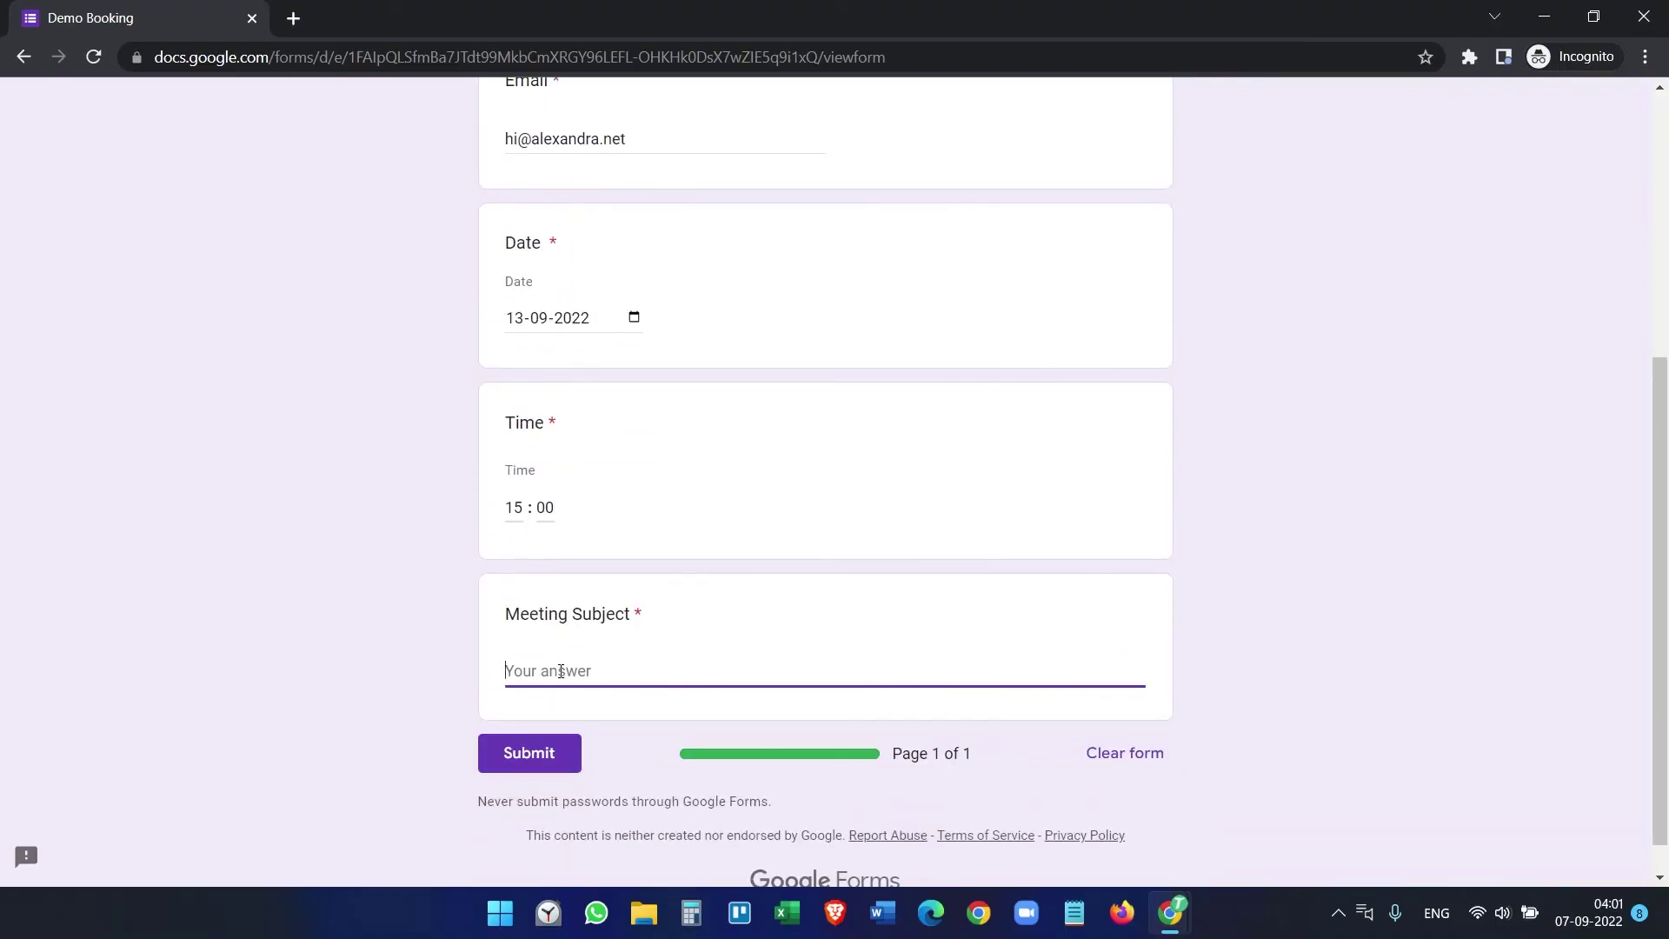
{"action": "type", "text": "Window"}
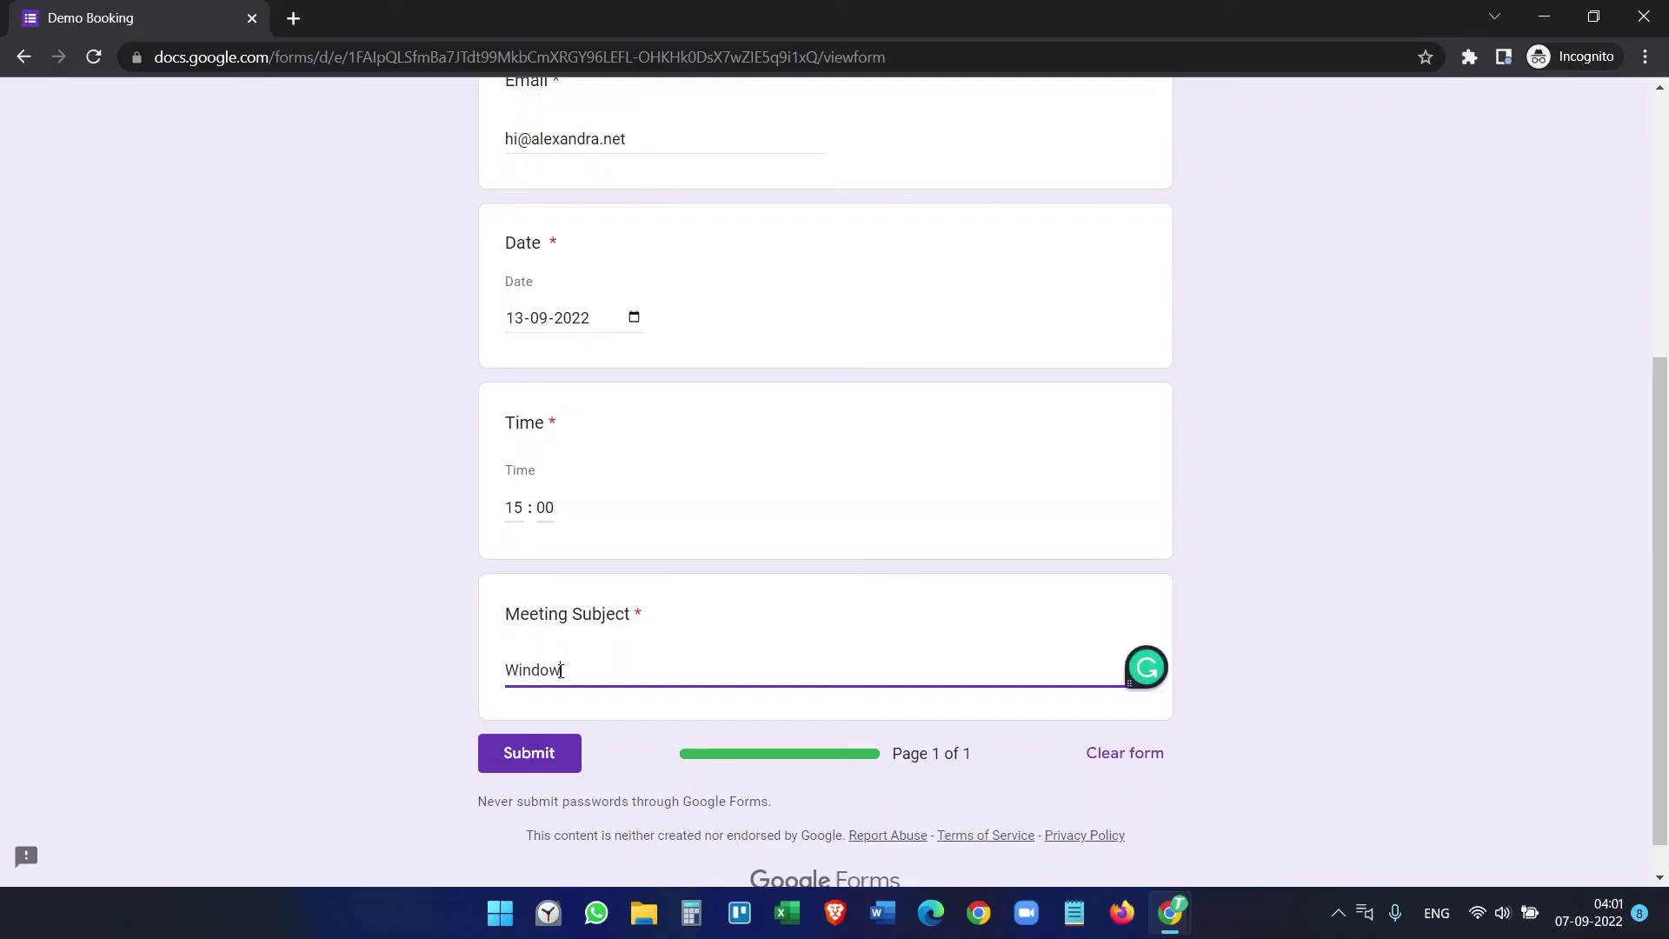
{"action": "type", "text": "s Computer"}
{"action": "scroll", "coordinate": [905, 644], "scroll_direction": "up", "scroll_amount": 3}
{"action": "scroll", "coordinate": [779, 704], "scroll_direction": "down", "scroll_amount": 4}
{"action": "left_click", "coordinate": [553, 707]}
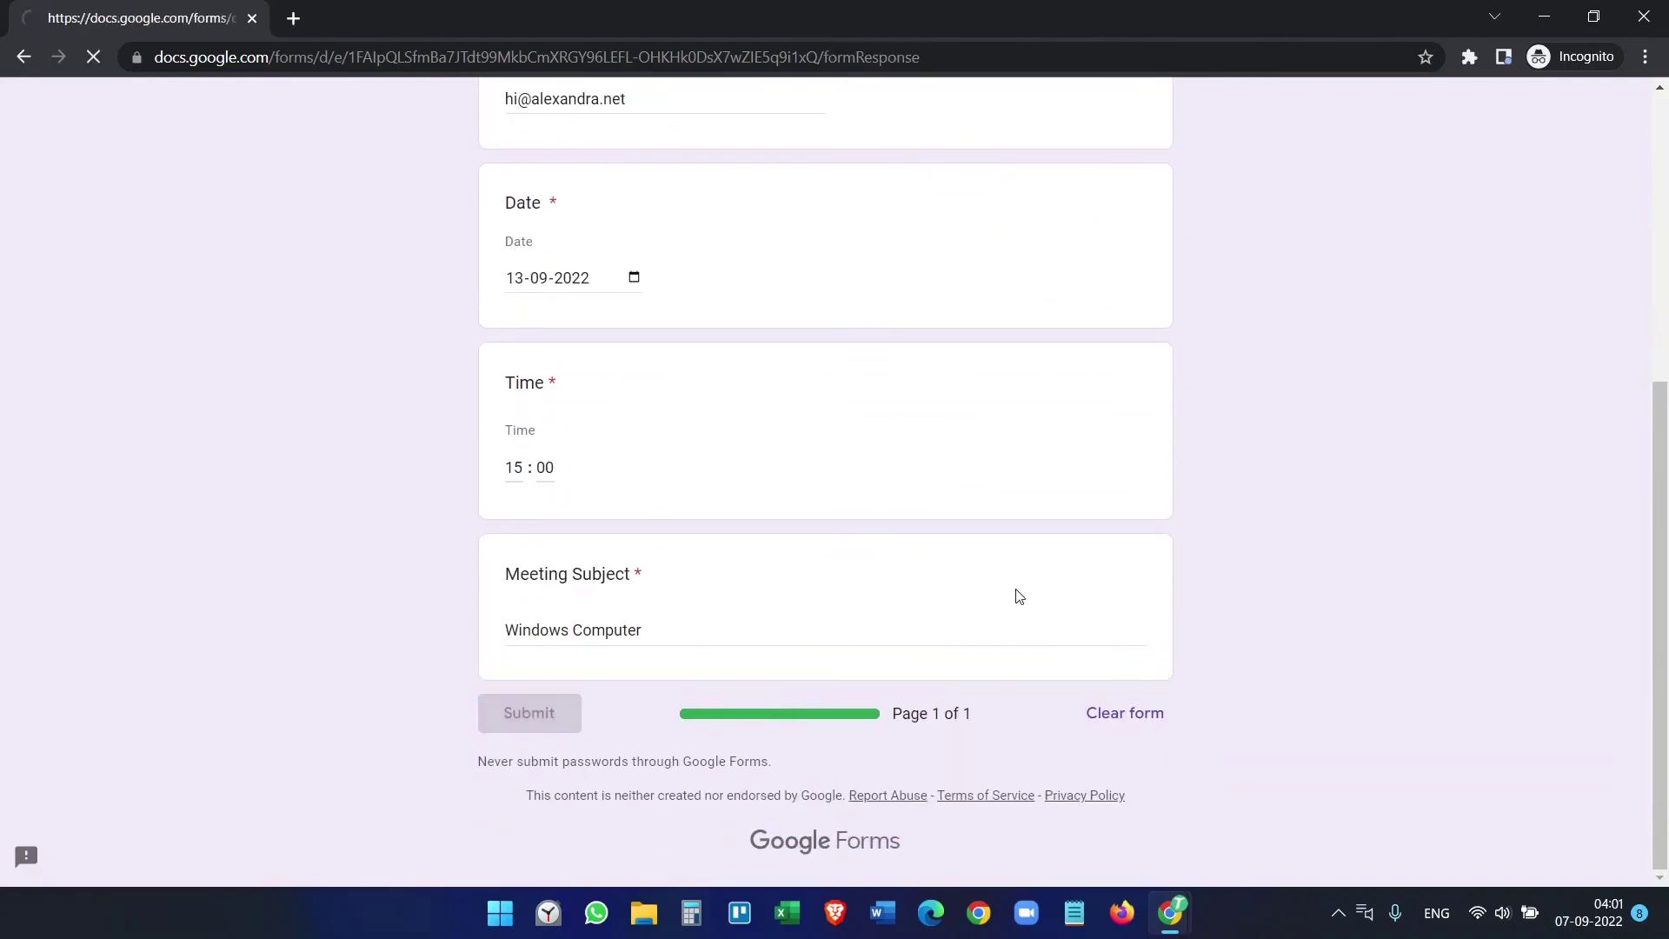
{"action": "left_click", "coordinate": [1544, 16]}
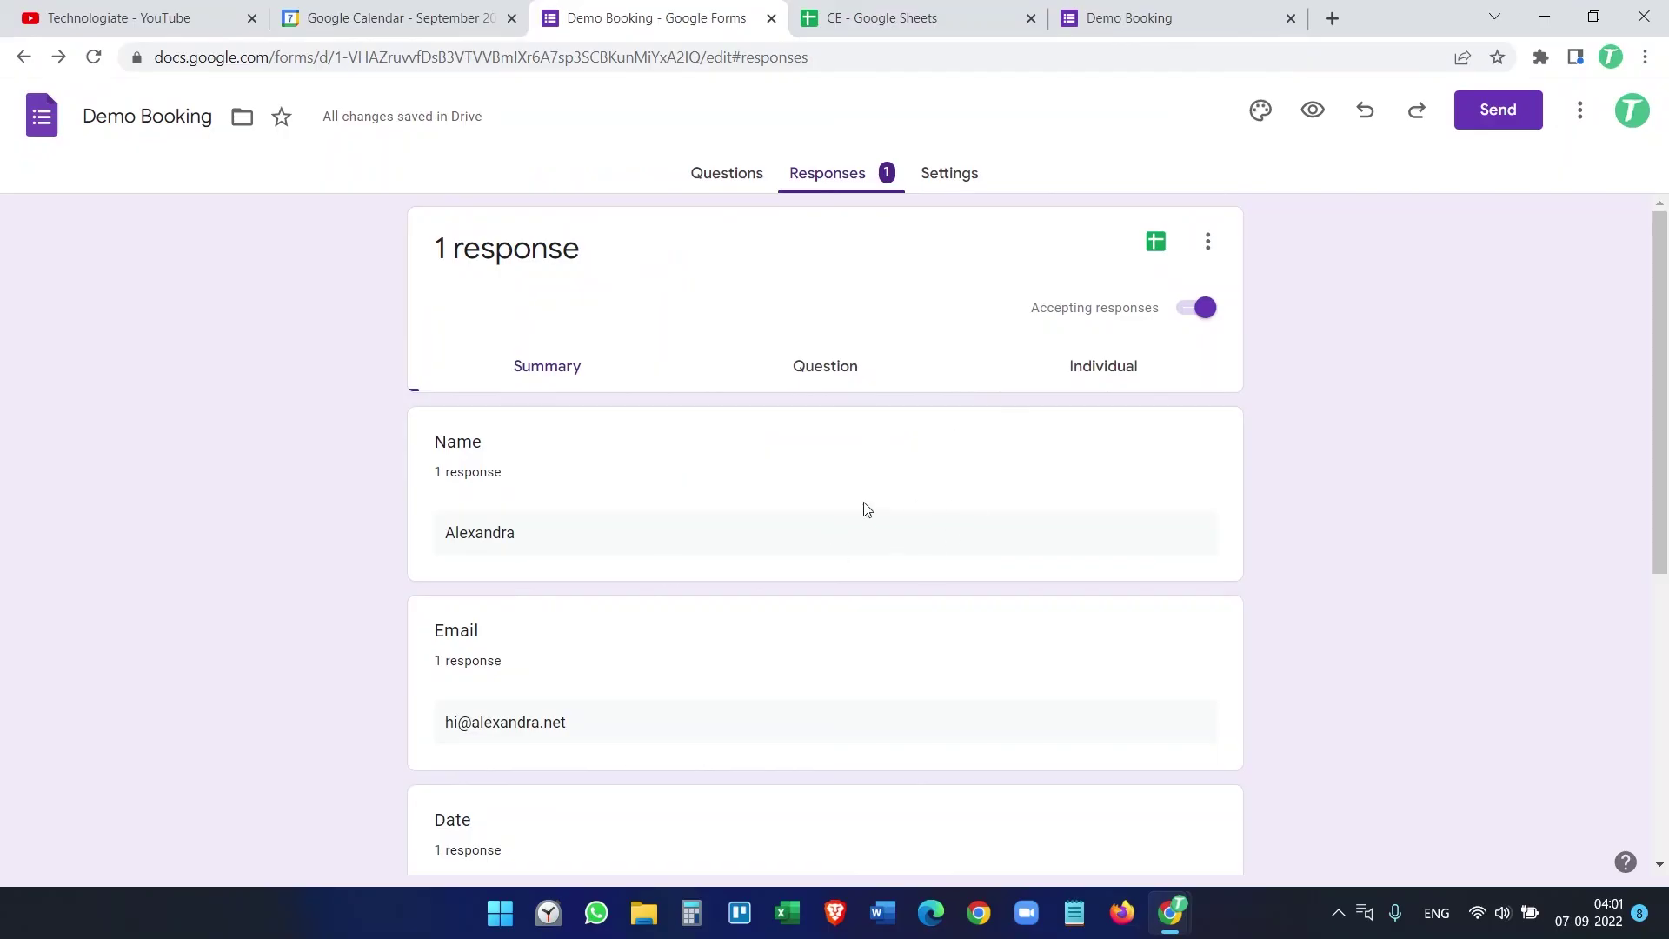
Step: Scroll through the single recorded response summary, then open the CE response spreadsheet
{"action": "scroll", "coordinate": [785, 519], "scroll_direction": "down", "scroll_amount": 6}
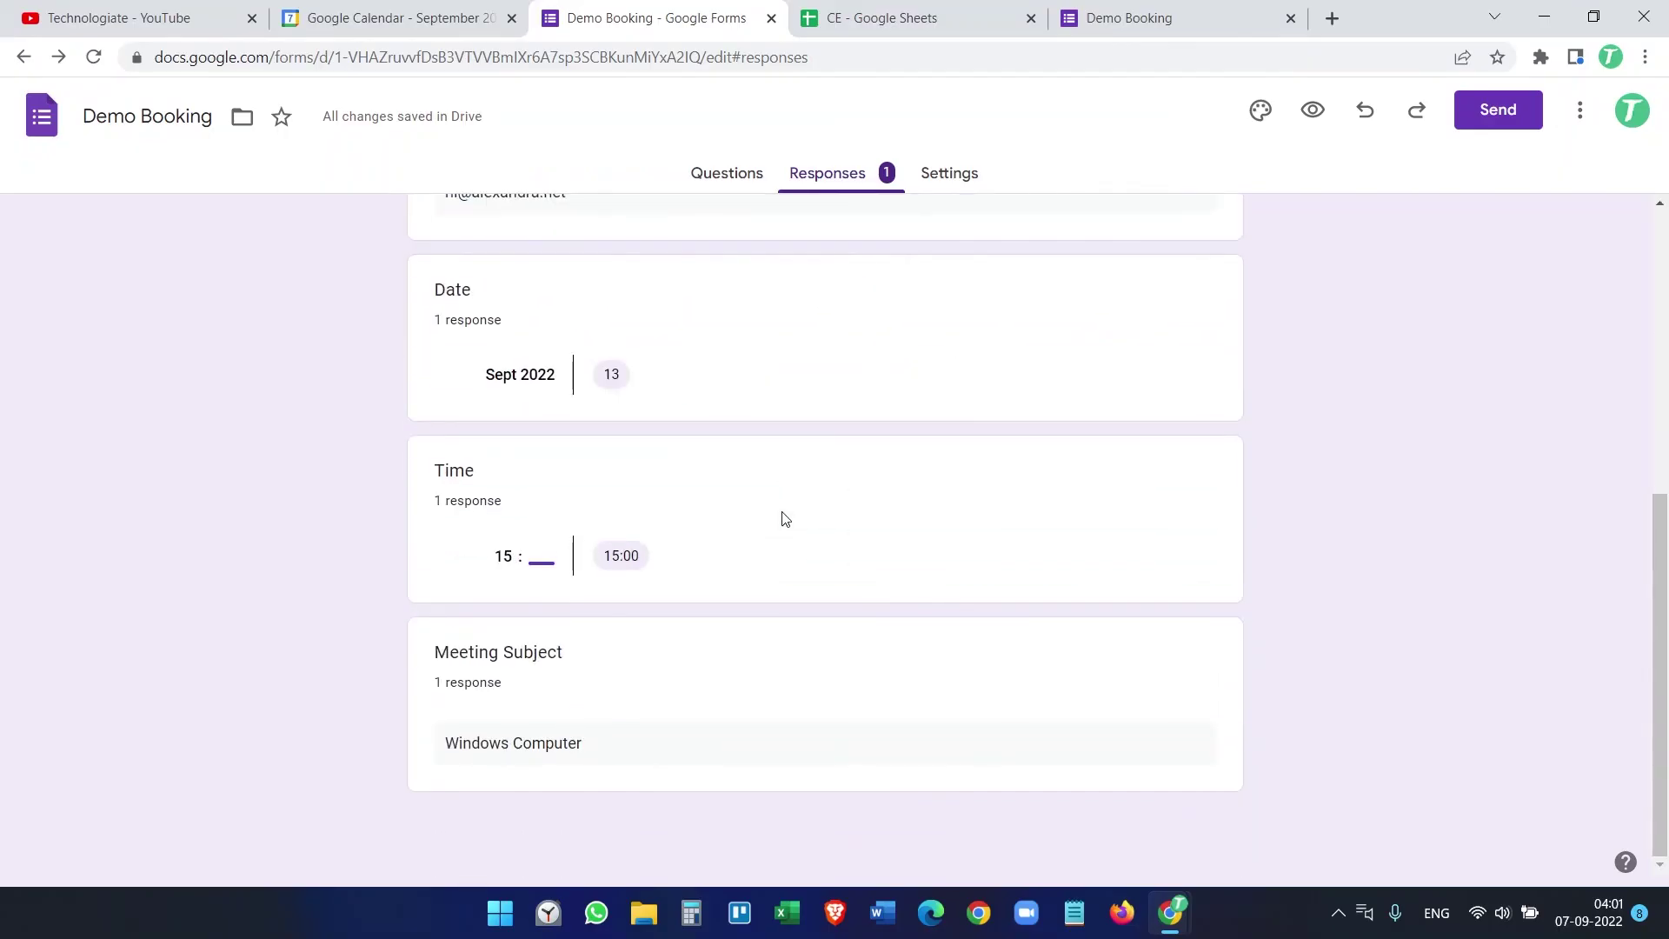
{"action": "scroll", "coordinate": [785, 519], "scroll_direction": "up", "scroll_amount": 6}
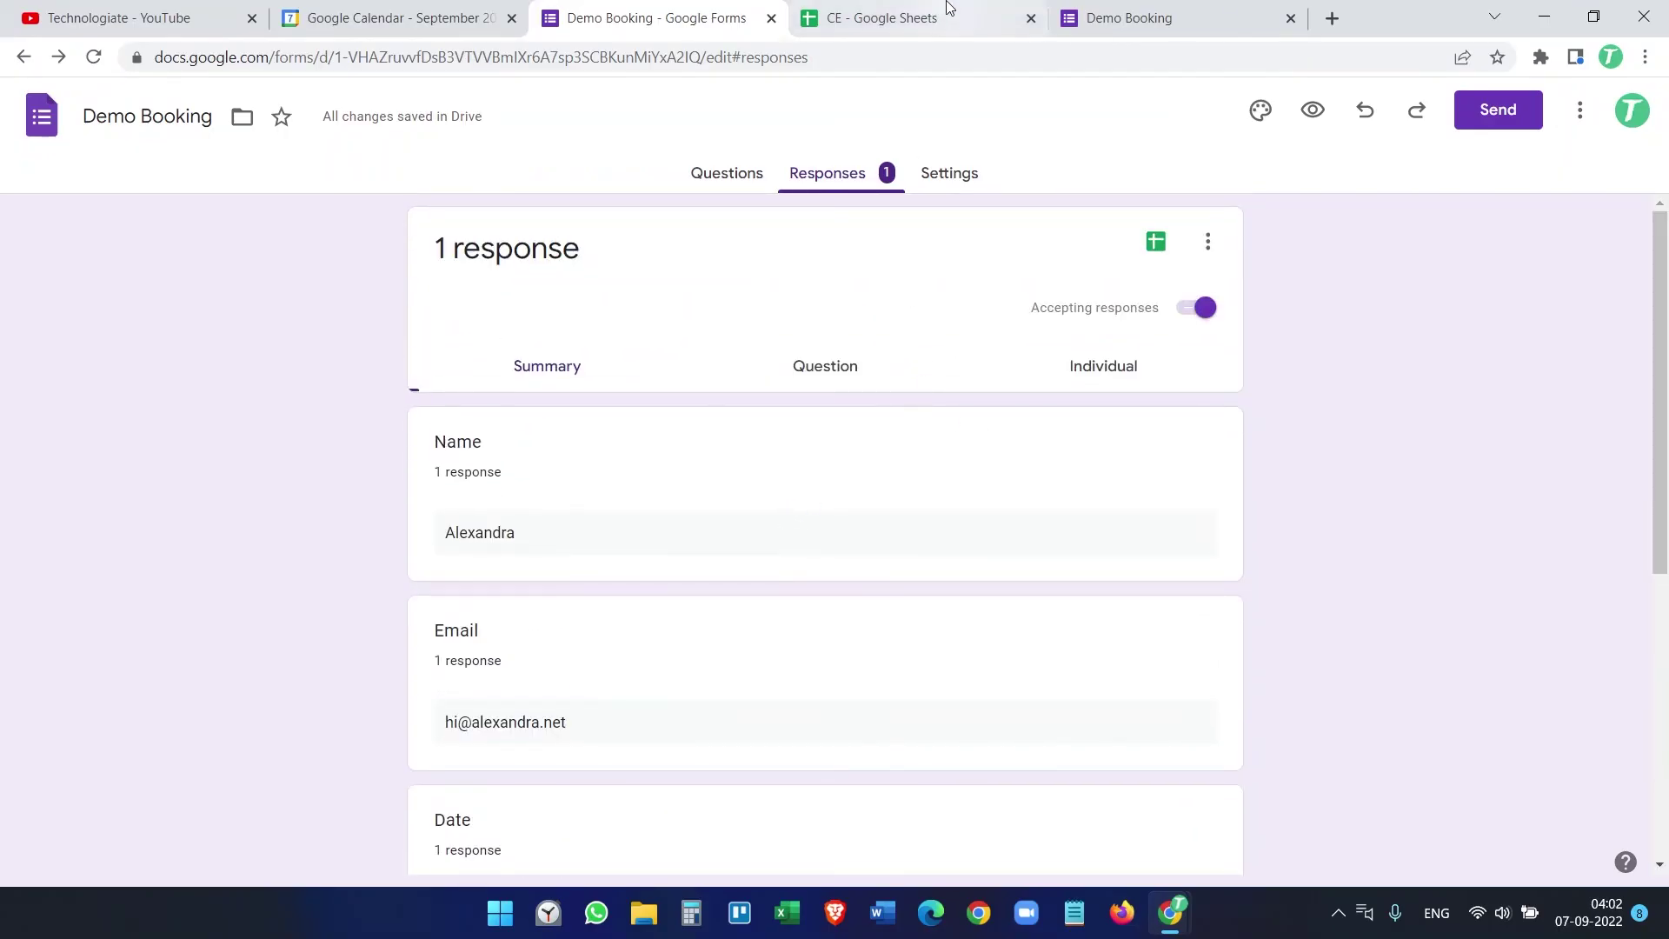
{"action": "left_click", "coordinate": [949, 9]}
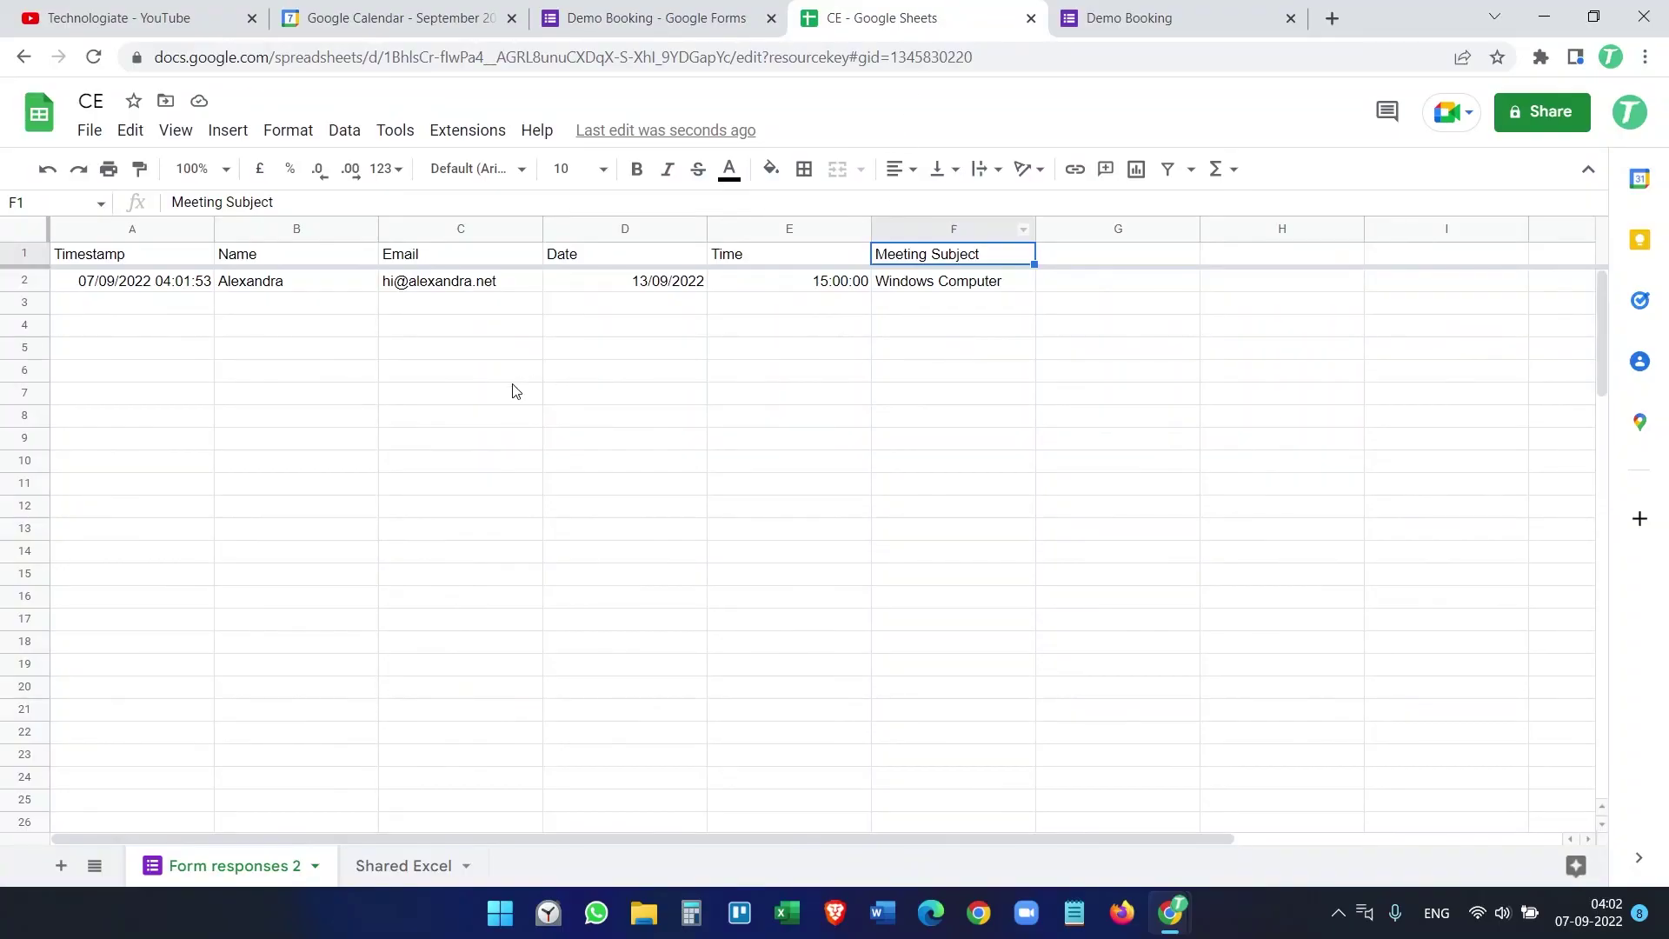
Step: Check the calendar and return to the CE sheet until G2 shows the View Event link
{"action": "left_click", "coordinate": [932, 328]}
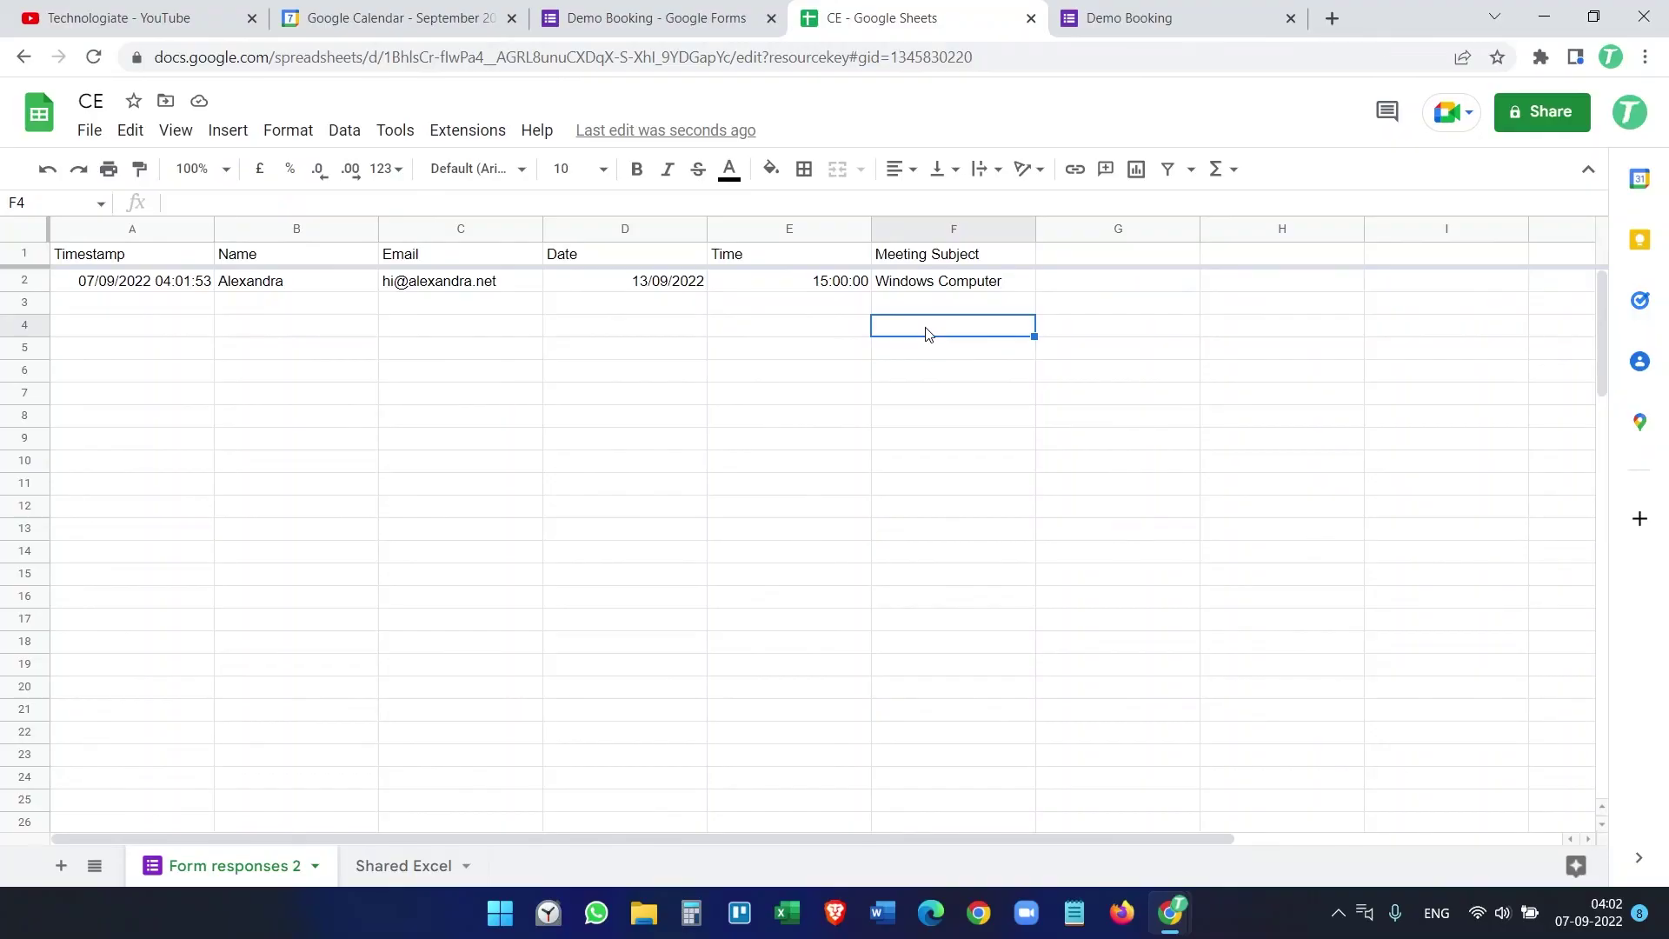
{"action": "left_click", "coordinate": [925, 401]}
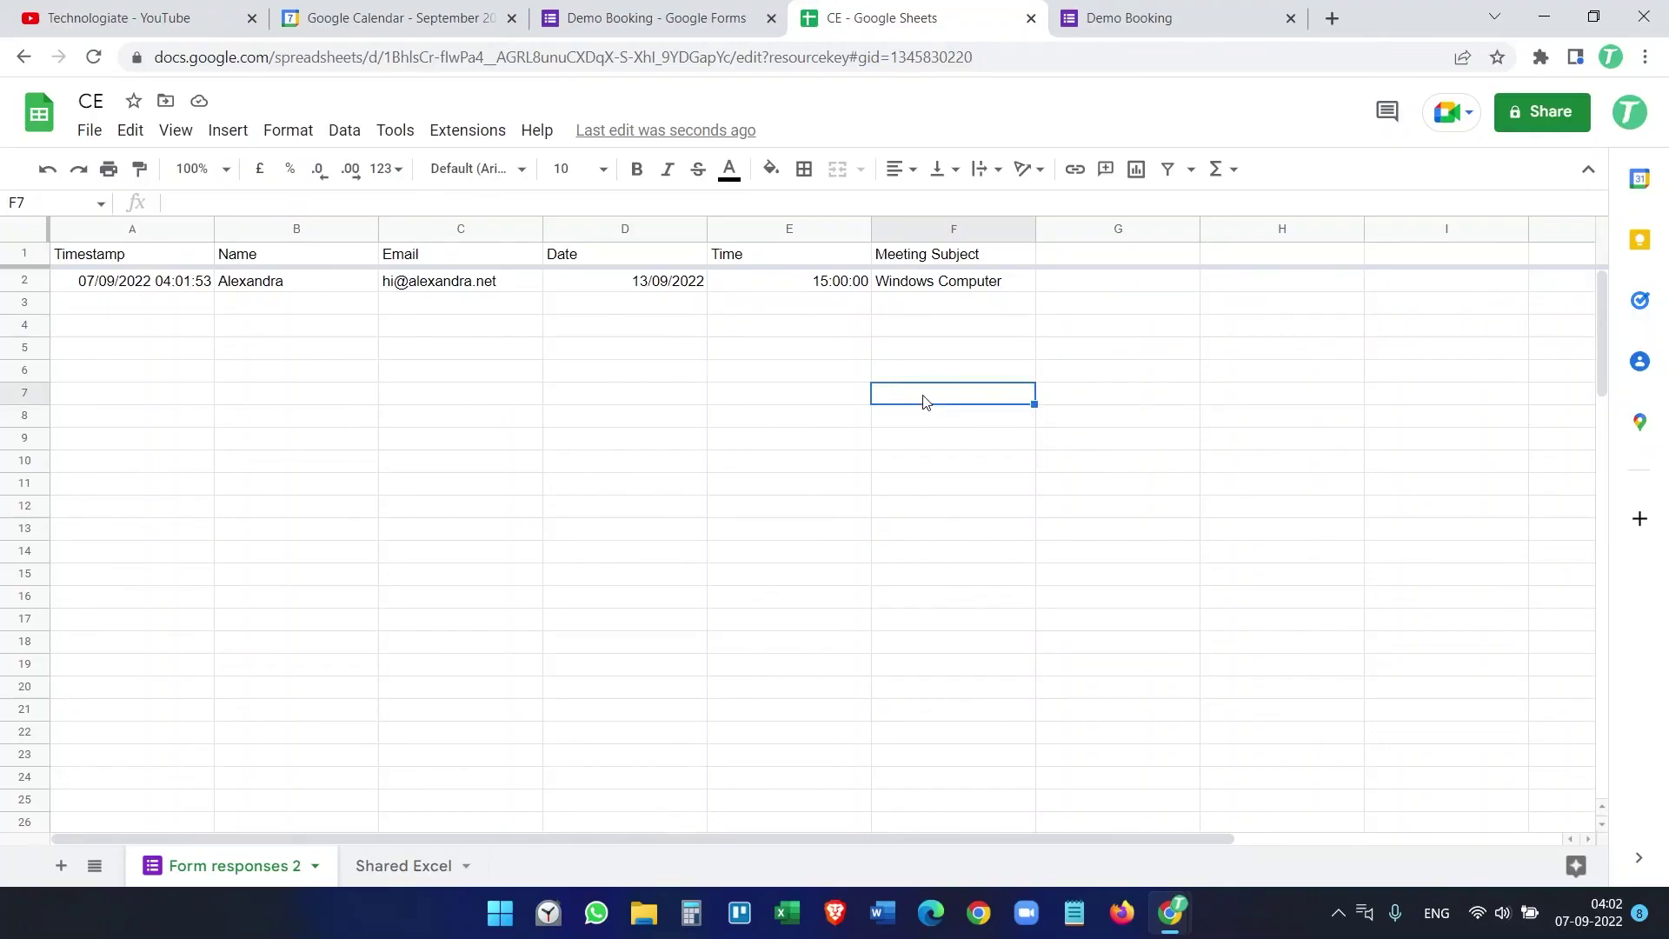
{"action": "left_click", "coordinate": [465, 7]}
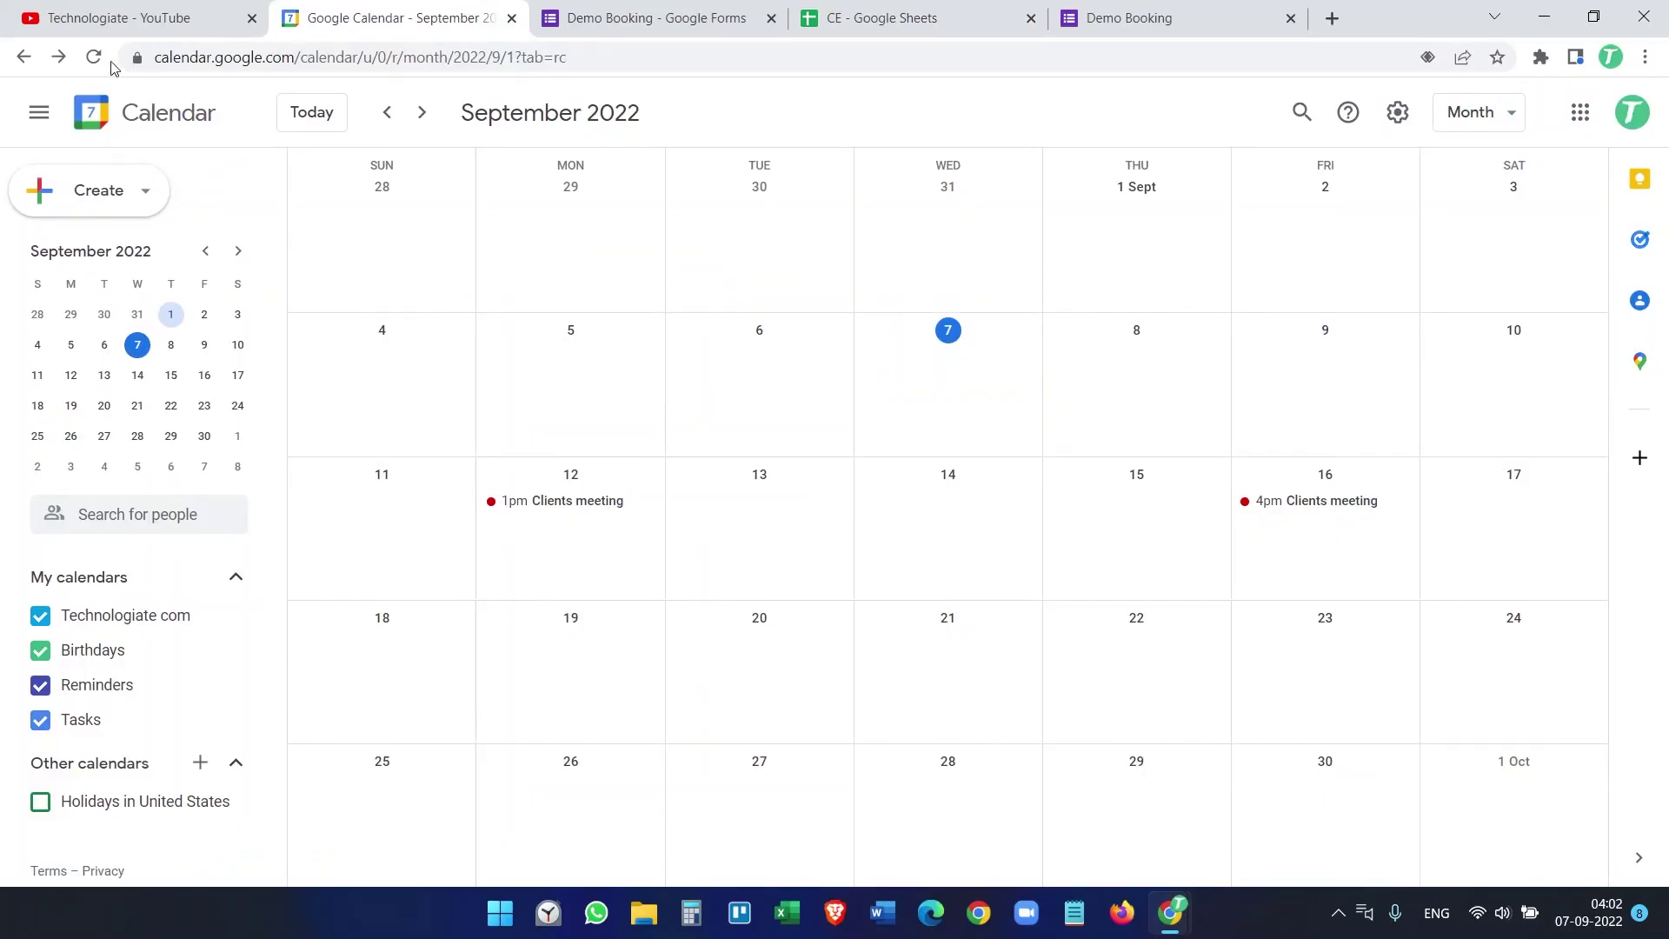
{"action": "left_click", "coordinate": [915, 8]}
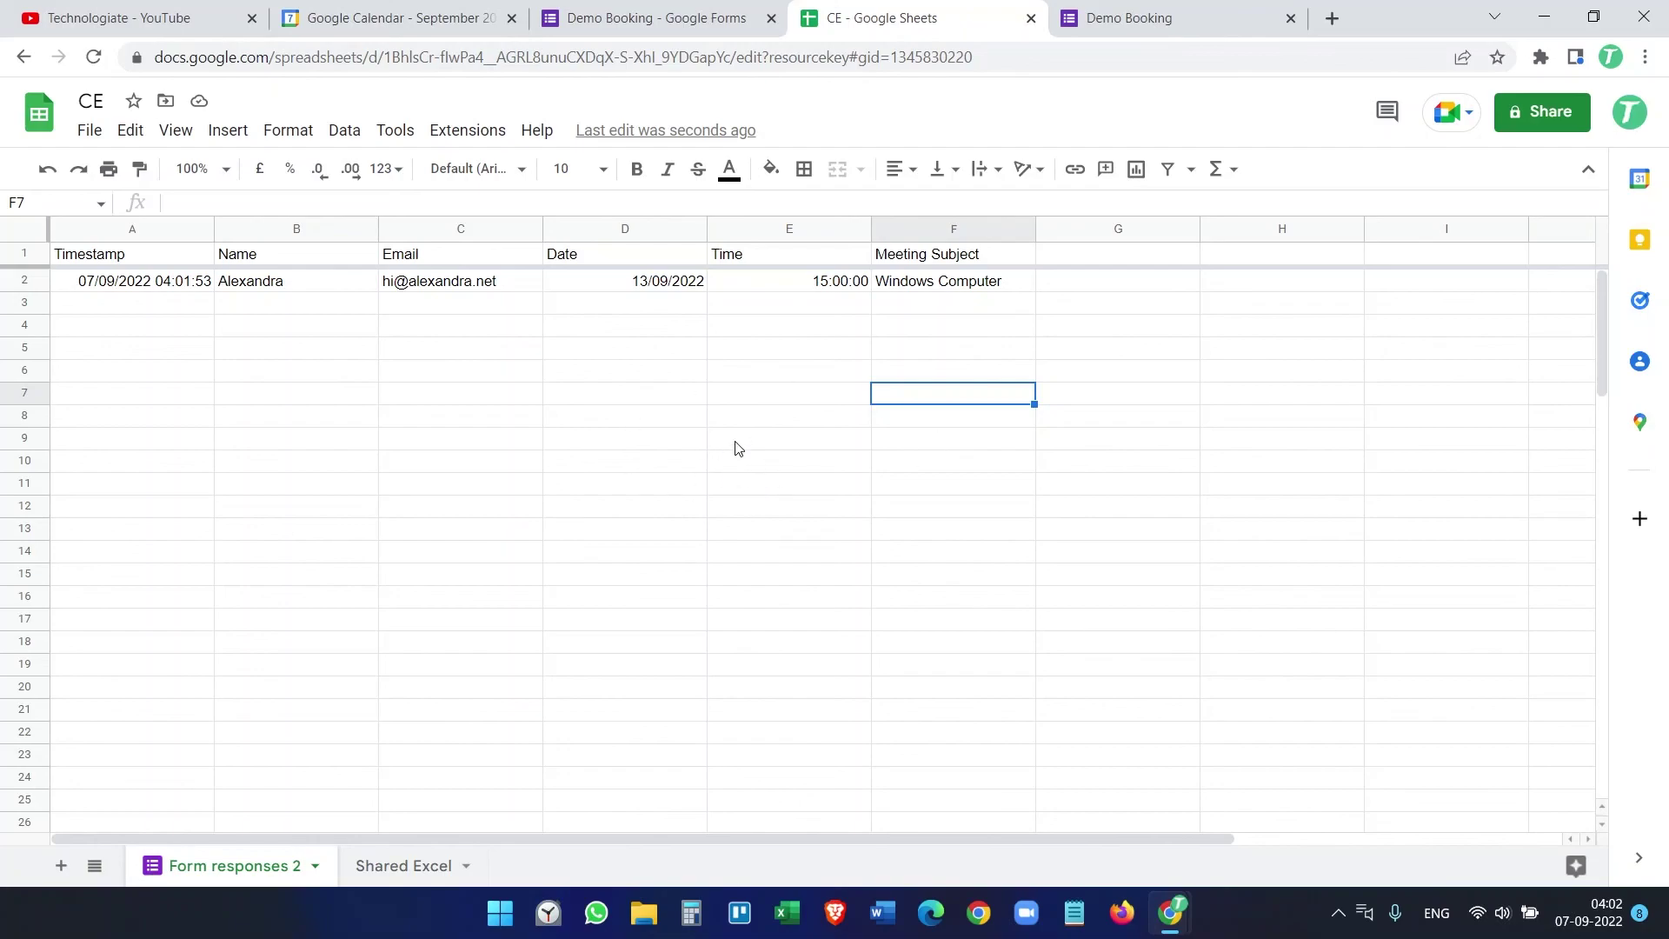
{"action": "key", "text": "Up"}
{"action": "key", "text": "Up"}
{"action": "key", "text": "Up"}
{"action": "key", "text": "Up"}
{"action": "key", "text": "Up"}
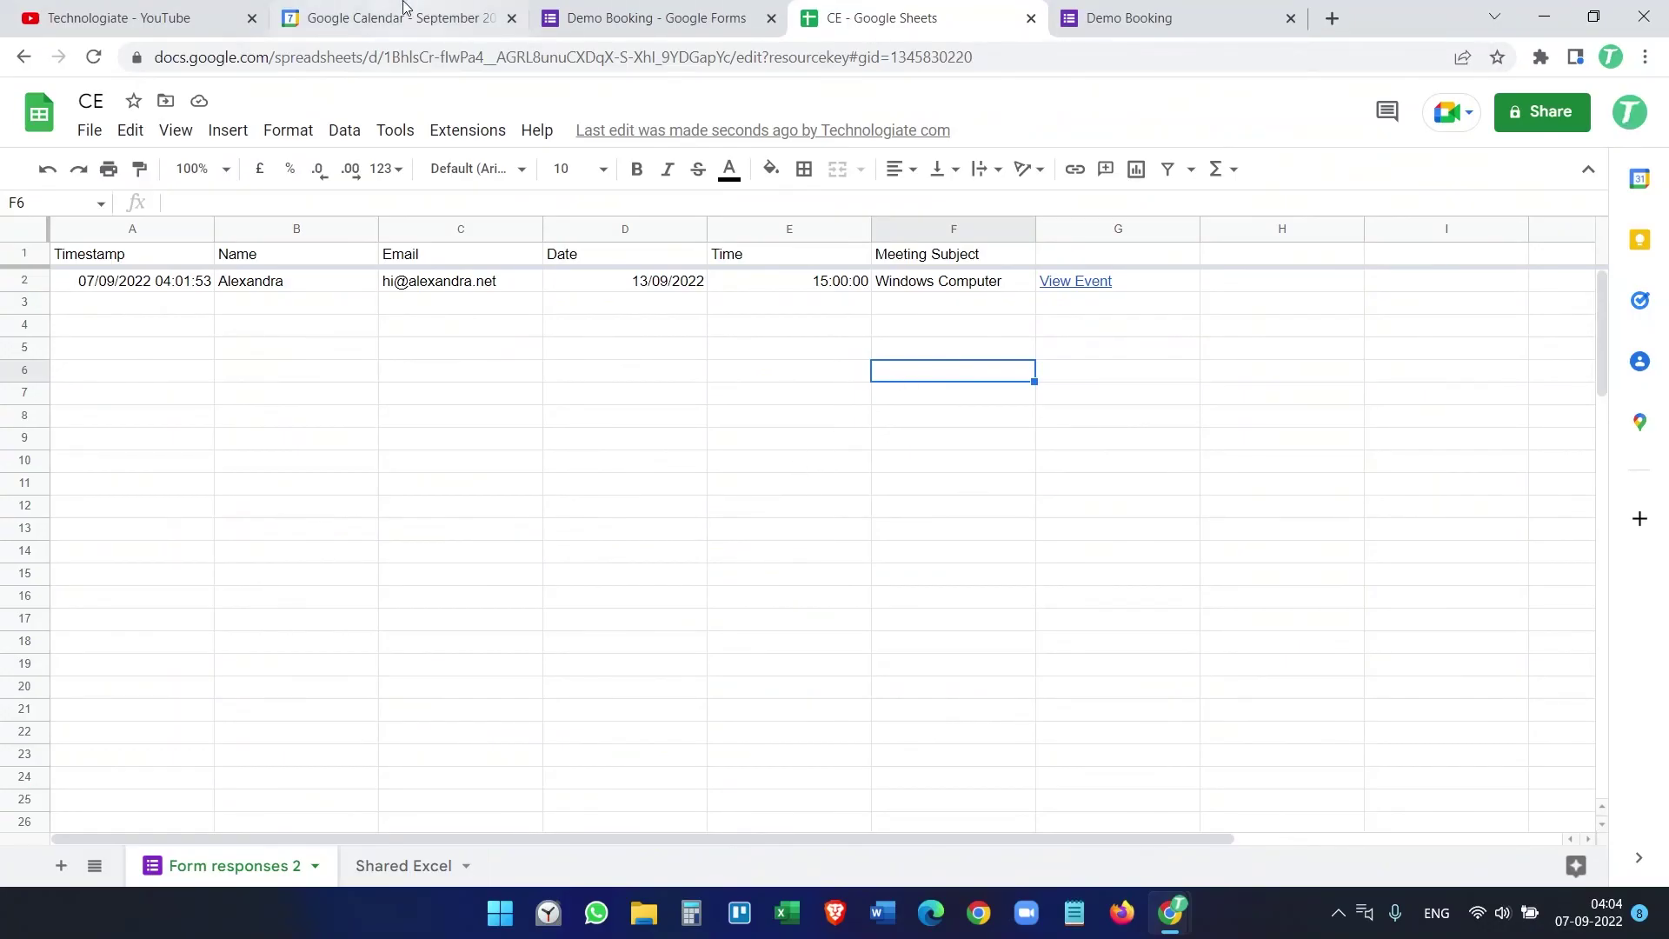
{"action": "left_click", "coordinate": [371, 14]}
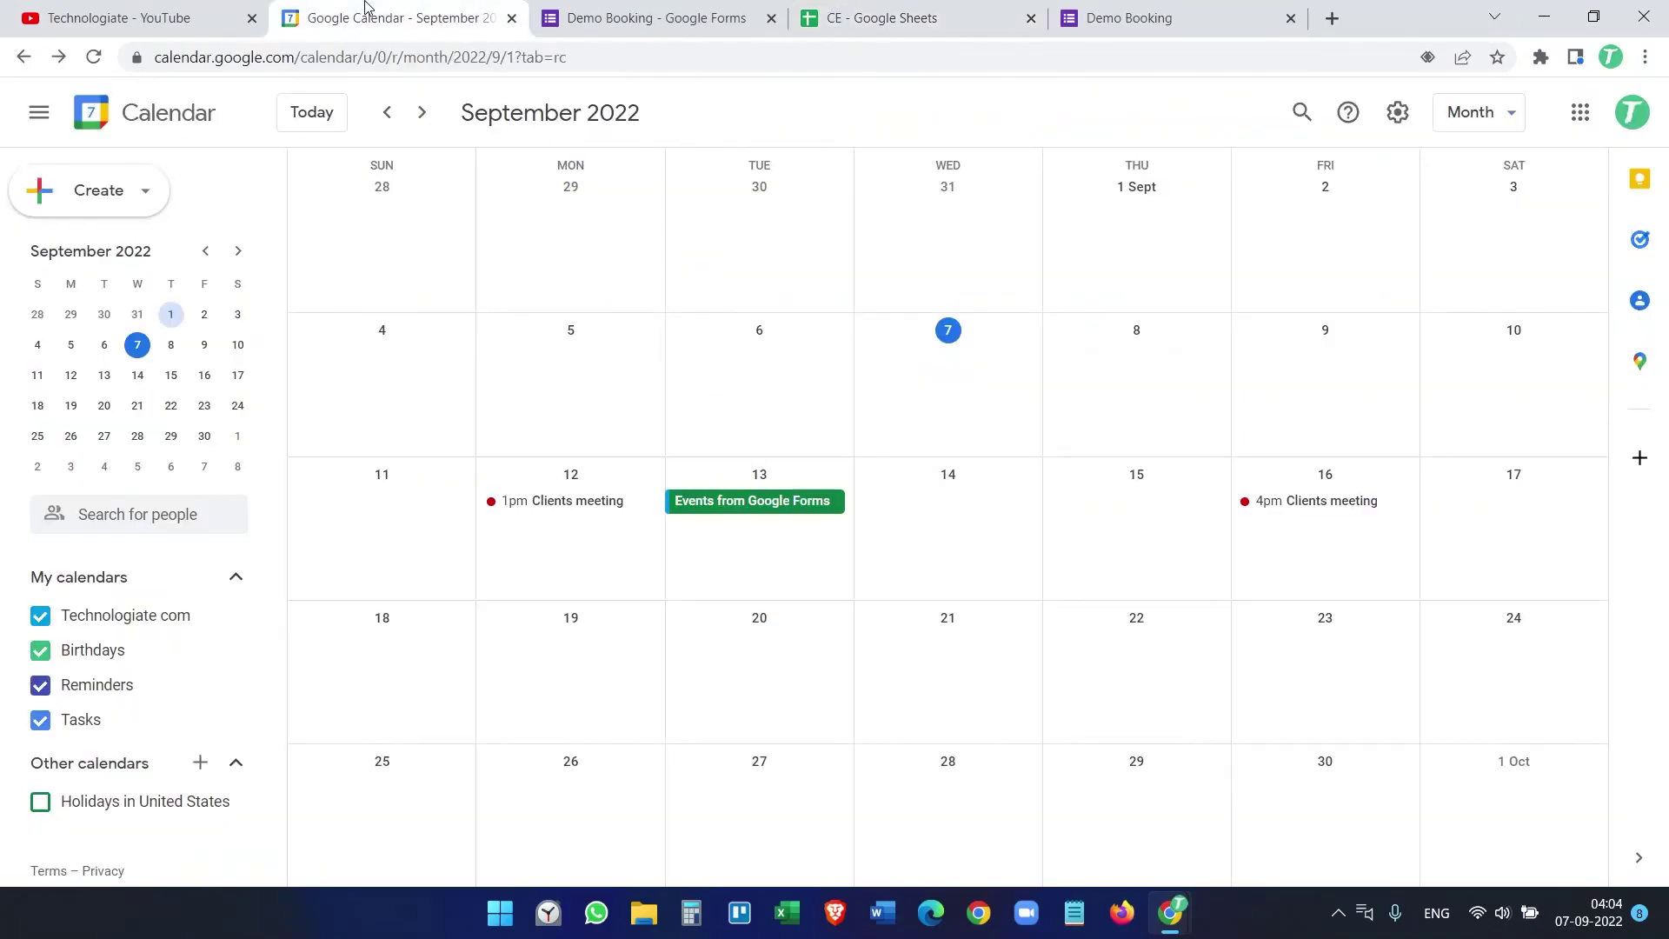
Step: Open the green 'Events from Google Forms' event on 13 September, then return to the CE spreadsheet
{"action": "left_click", "coordinate": [748, 511]}
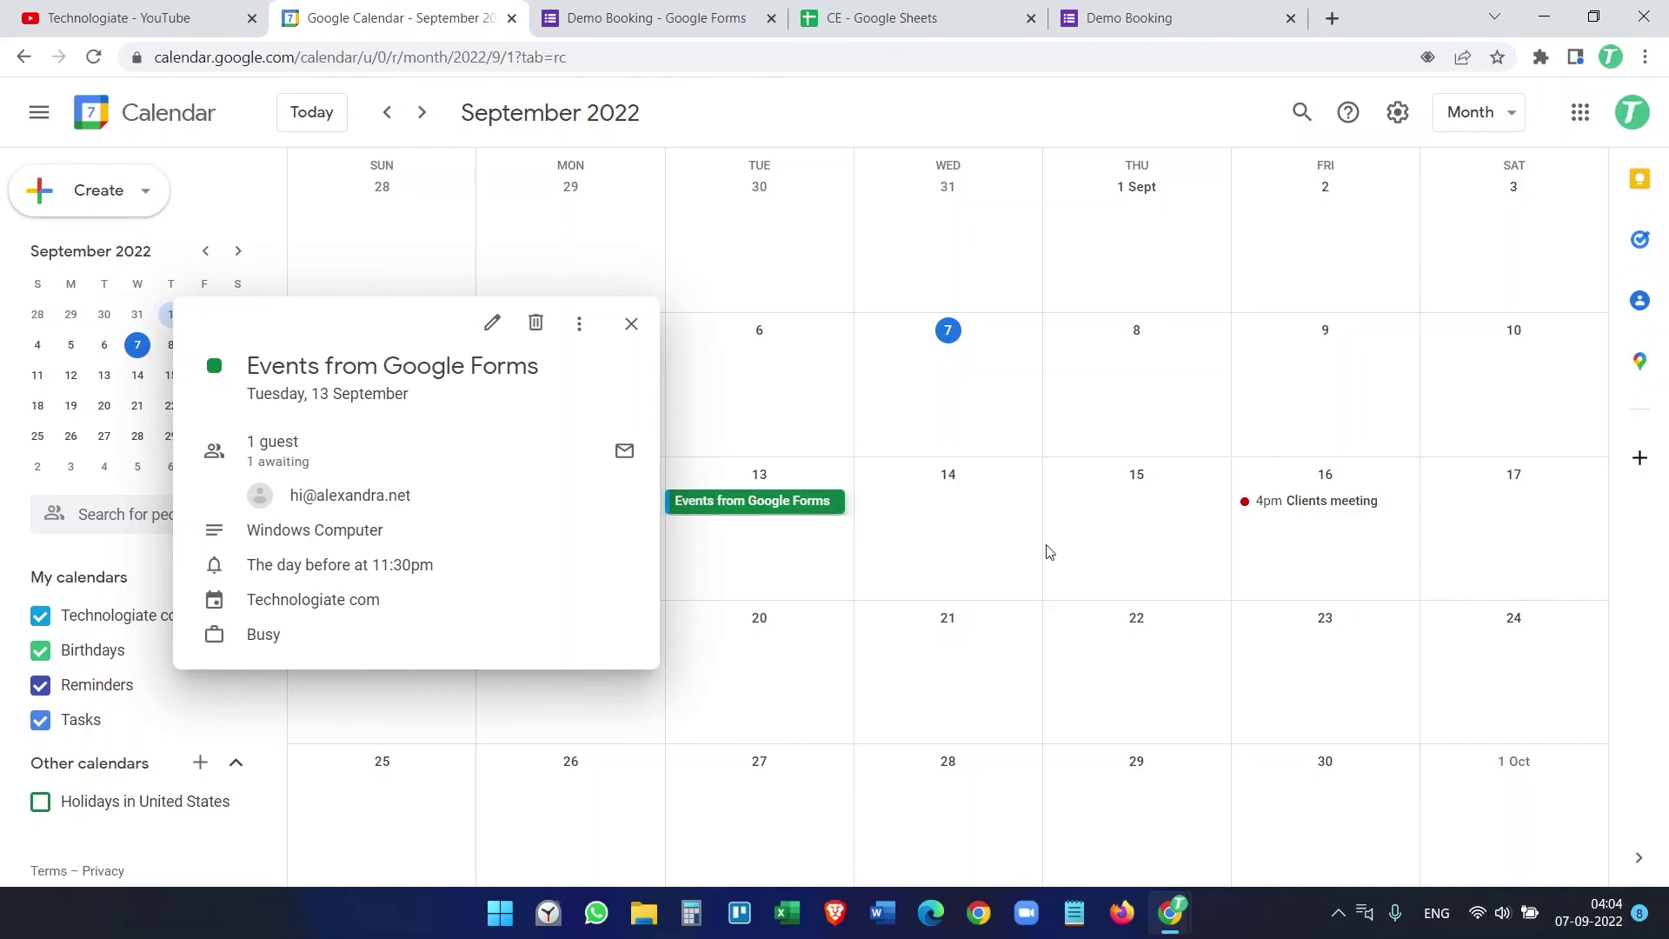
{"action": "left_click", "coordinate": [682, 18]}
{"action": "left_click", "coordinate": [902, 18]}
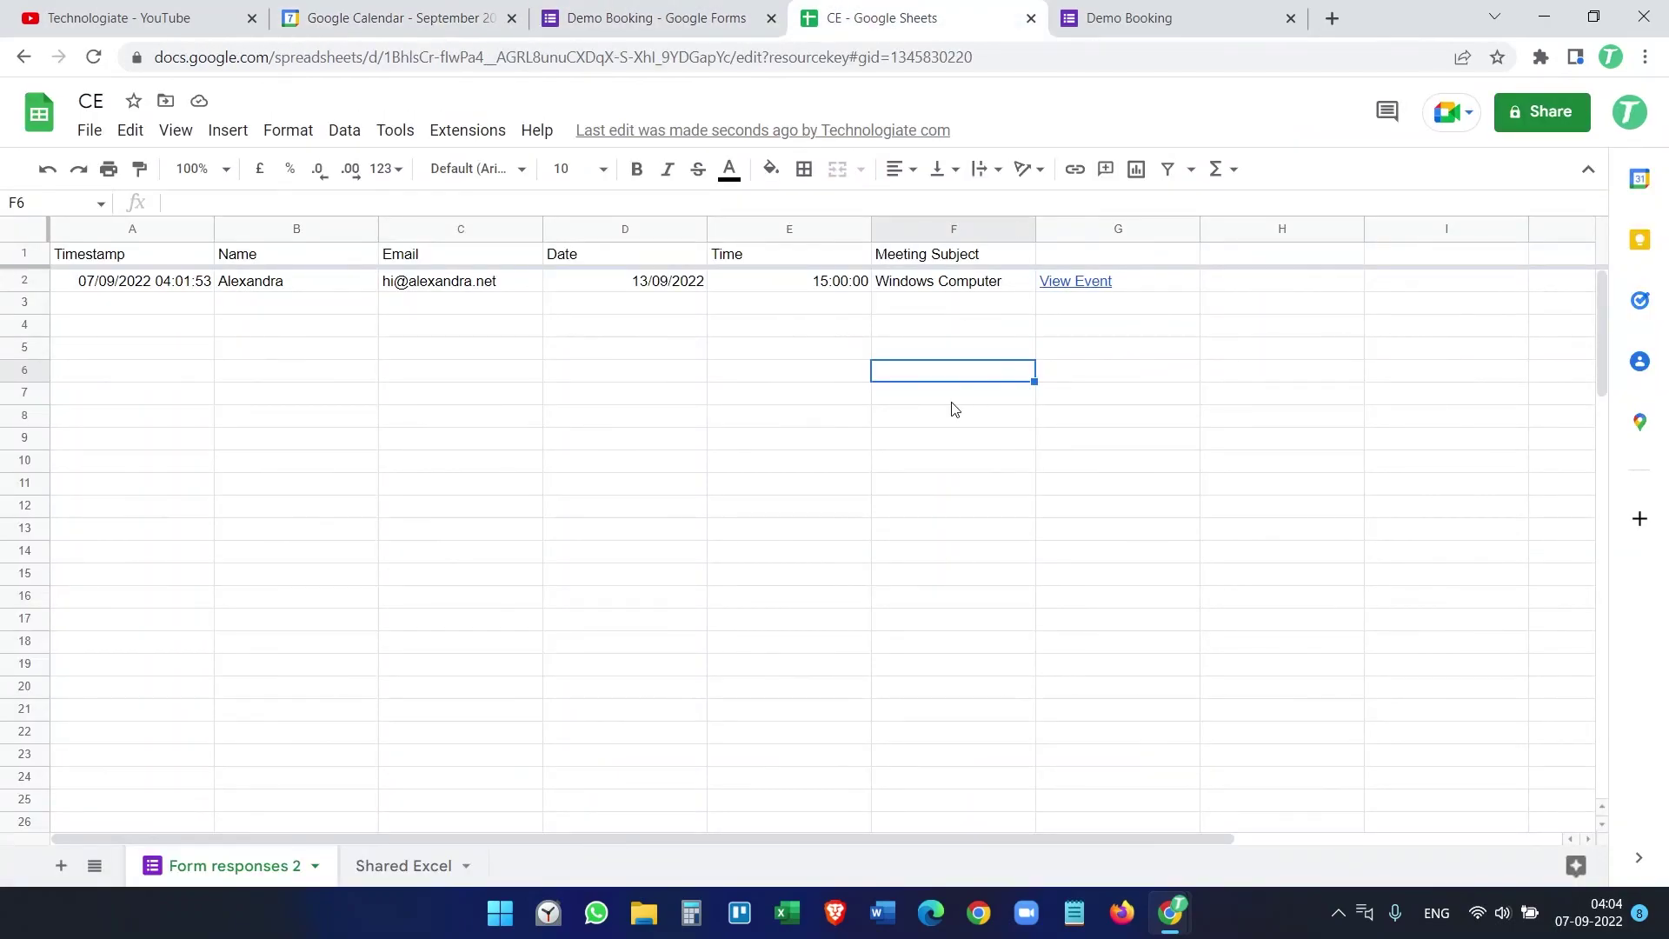
{"action": "left_click", "coordinate": [1192, 16]}
{"action": "scroll", "coordinate": [992, 551], "scroll_direction": "down", "scroll_amount": 6}
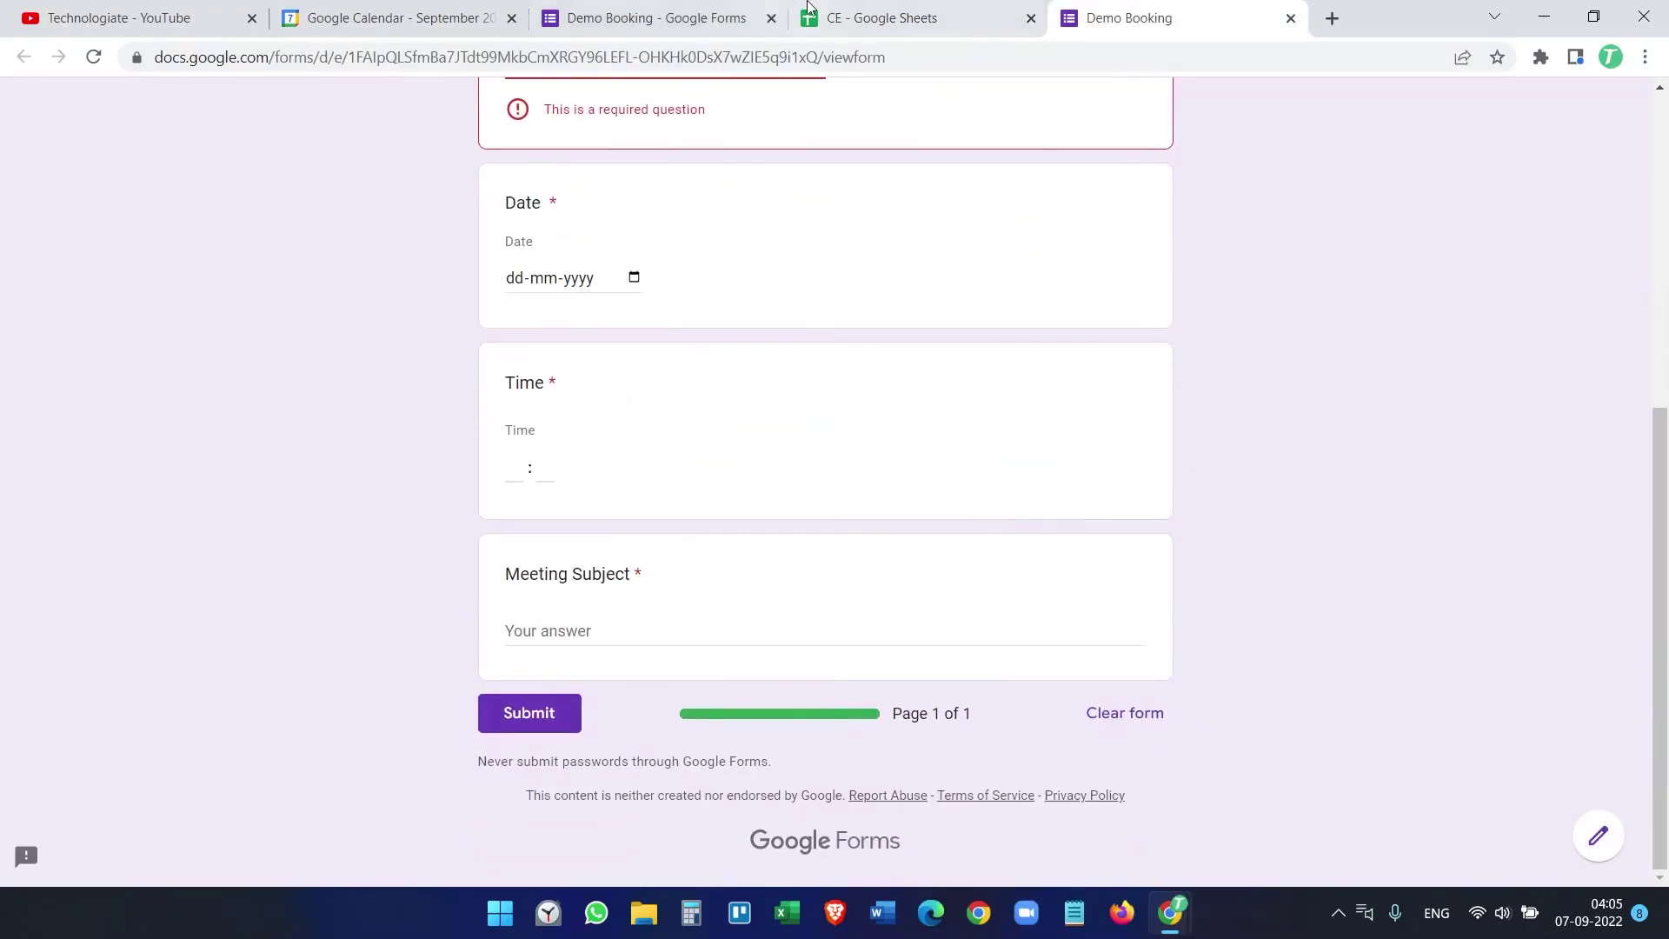
{"action": "left_click", "coordinate": [862, 16]}
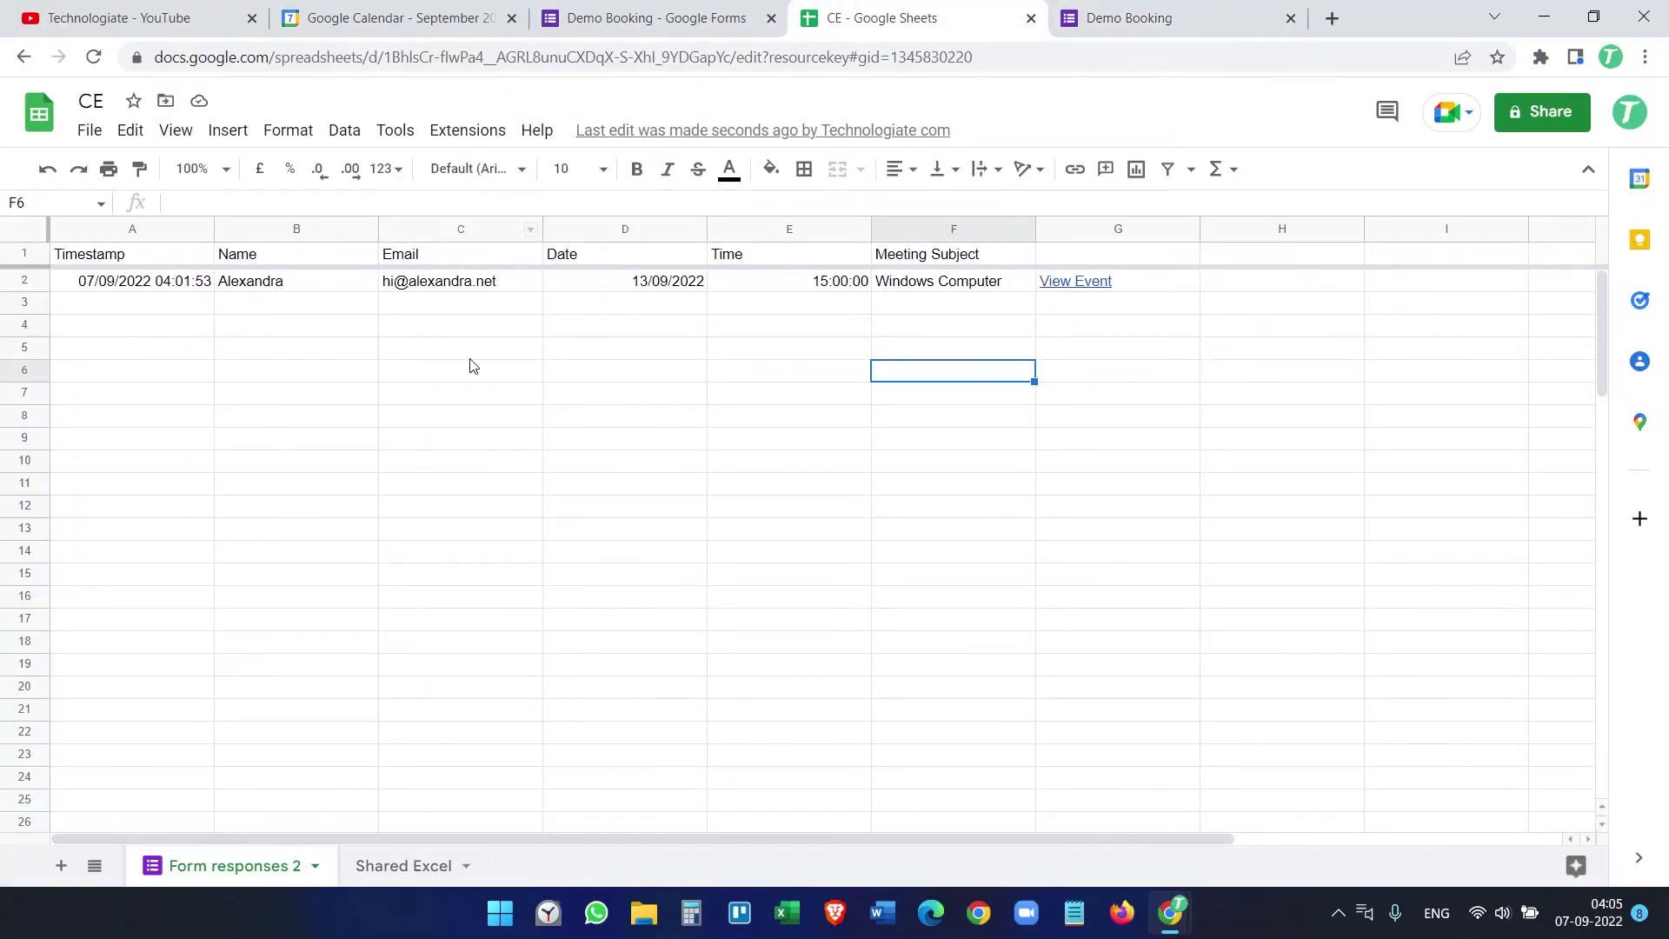